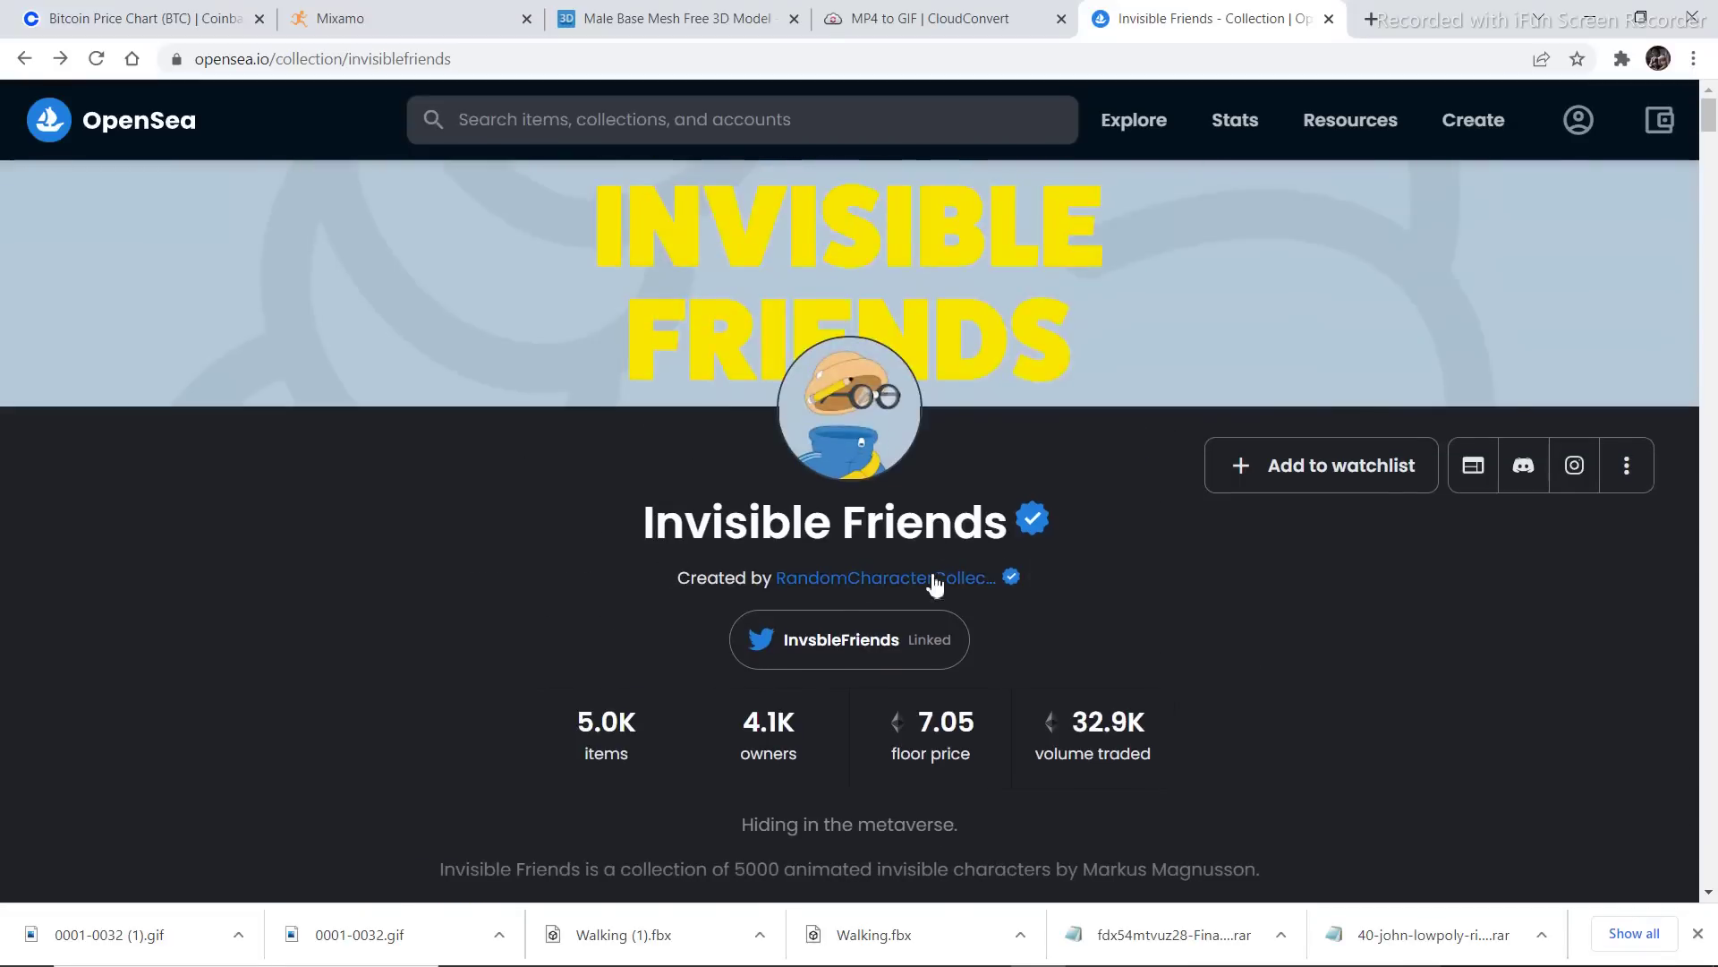
Scroll through the OpenSea Invisible Friends collection page
scroll(948, 618, down, 15)
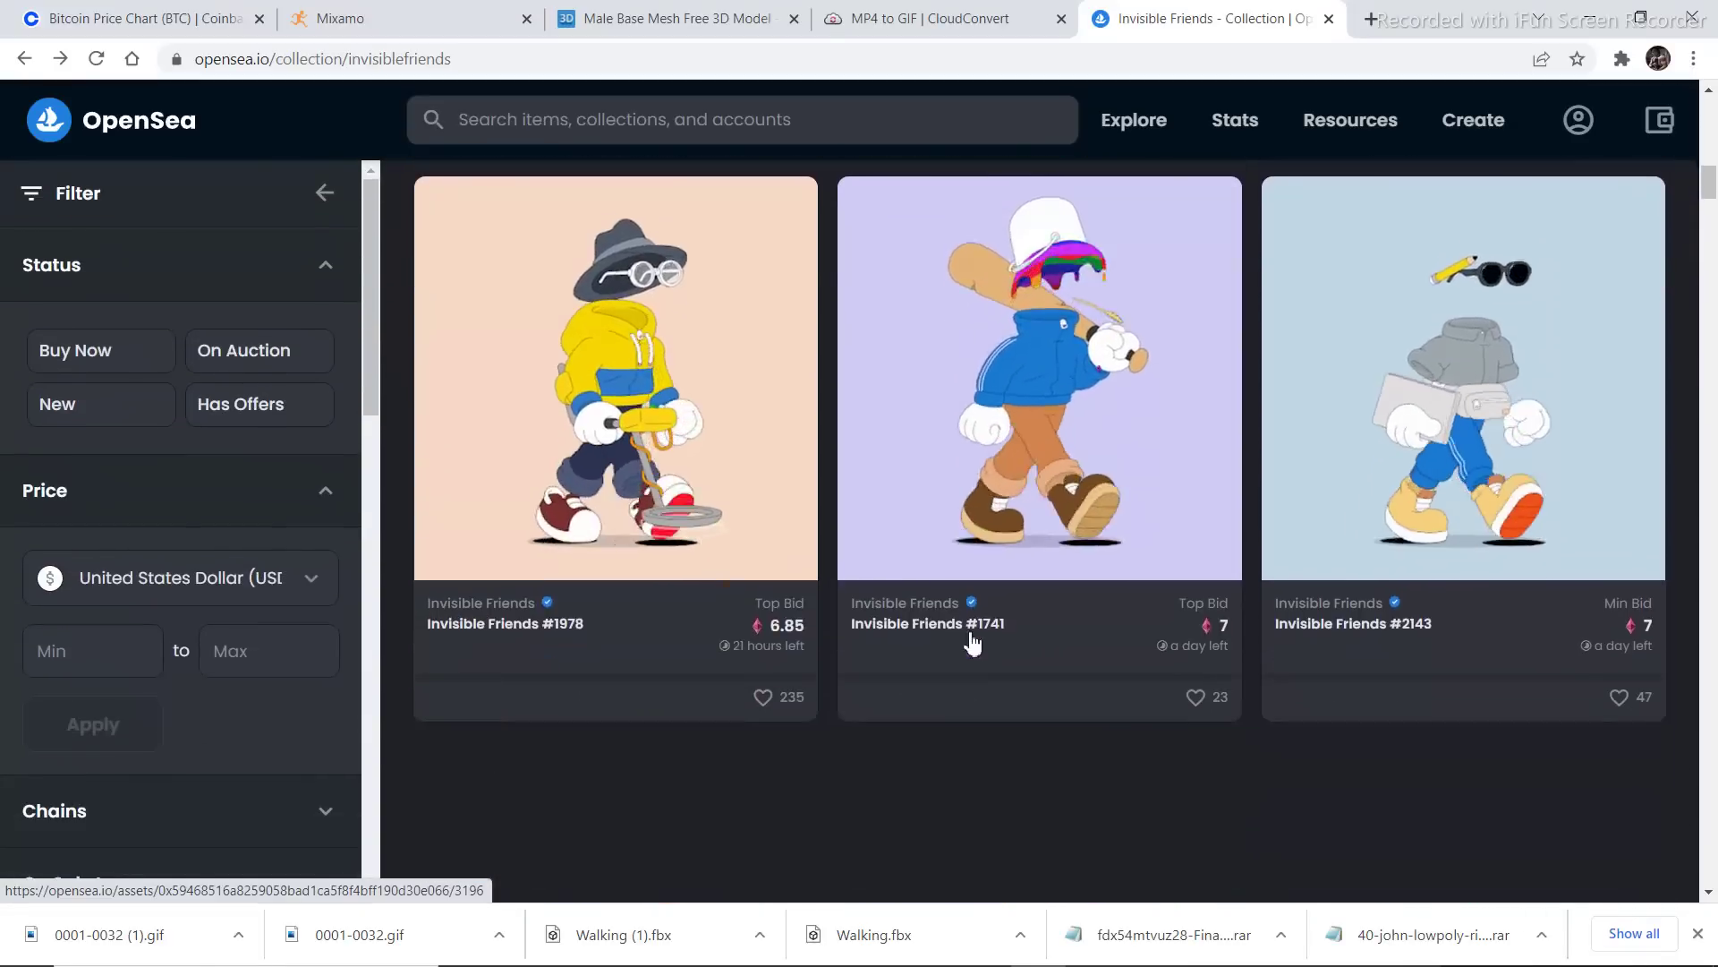
scroll(972, 642, down, 10)
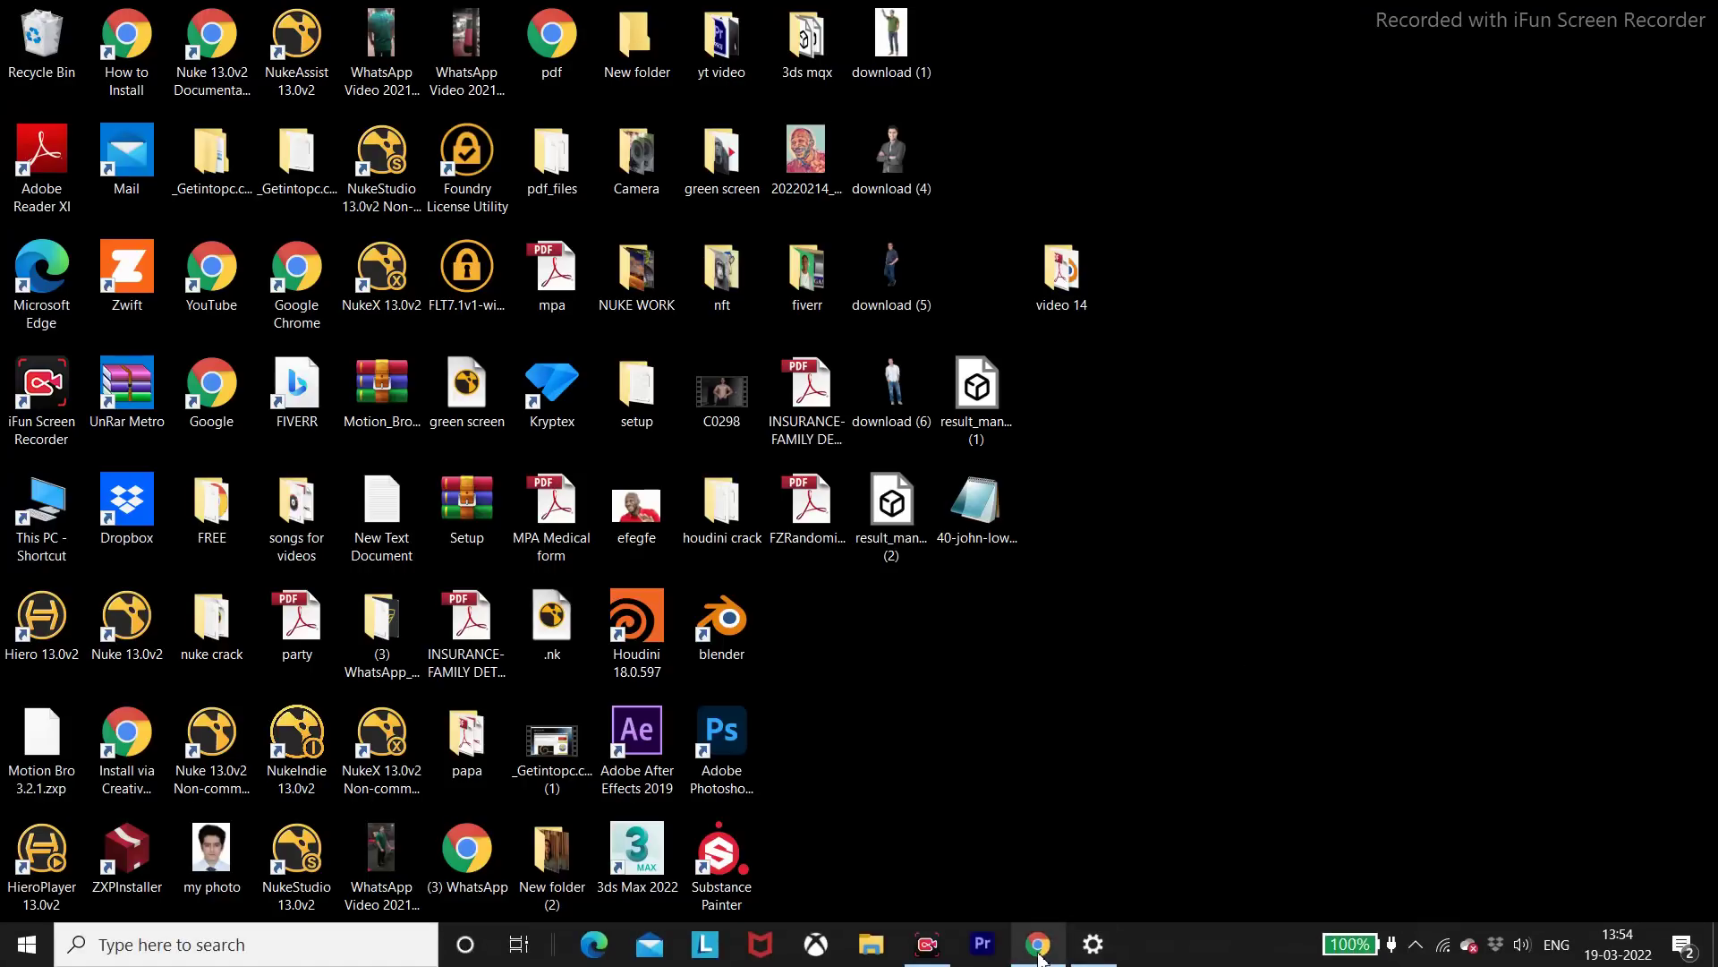
Bring back the Free3D Male Base Mesh page in Chrome and look over it
click(1029, 823)
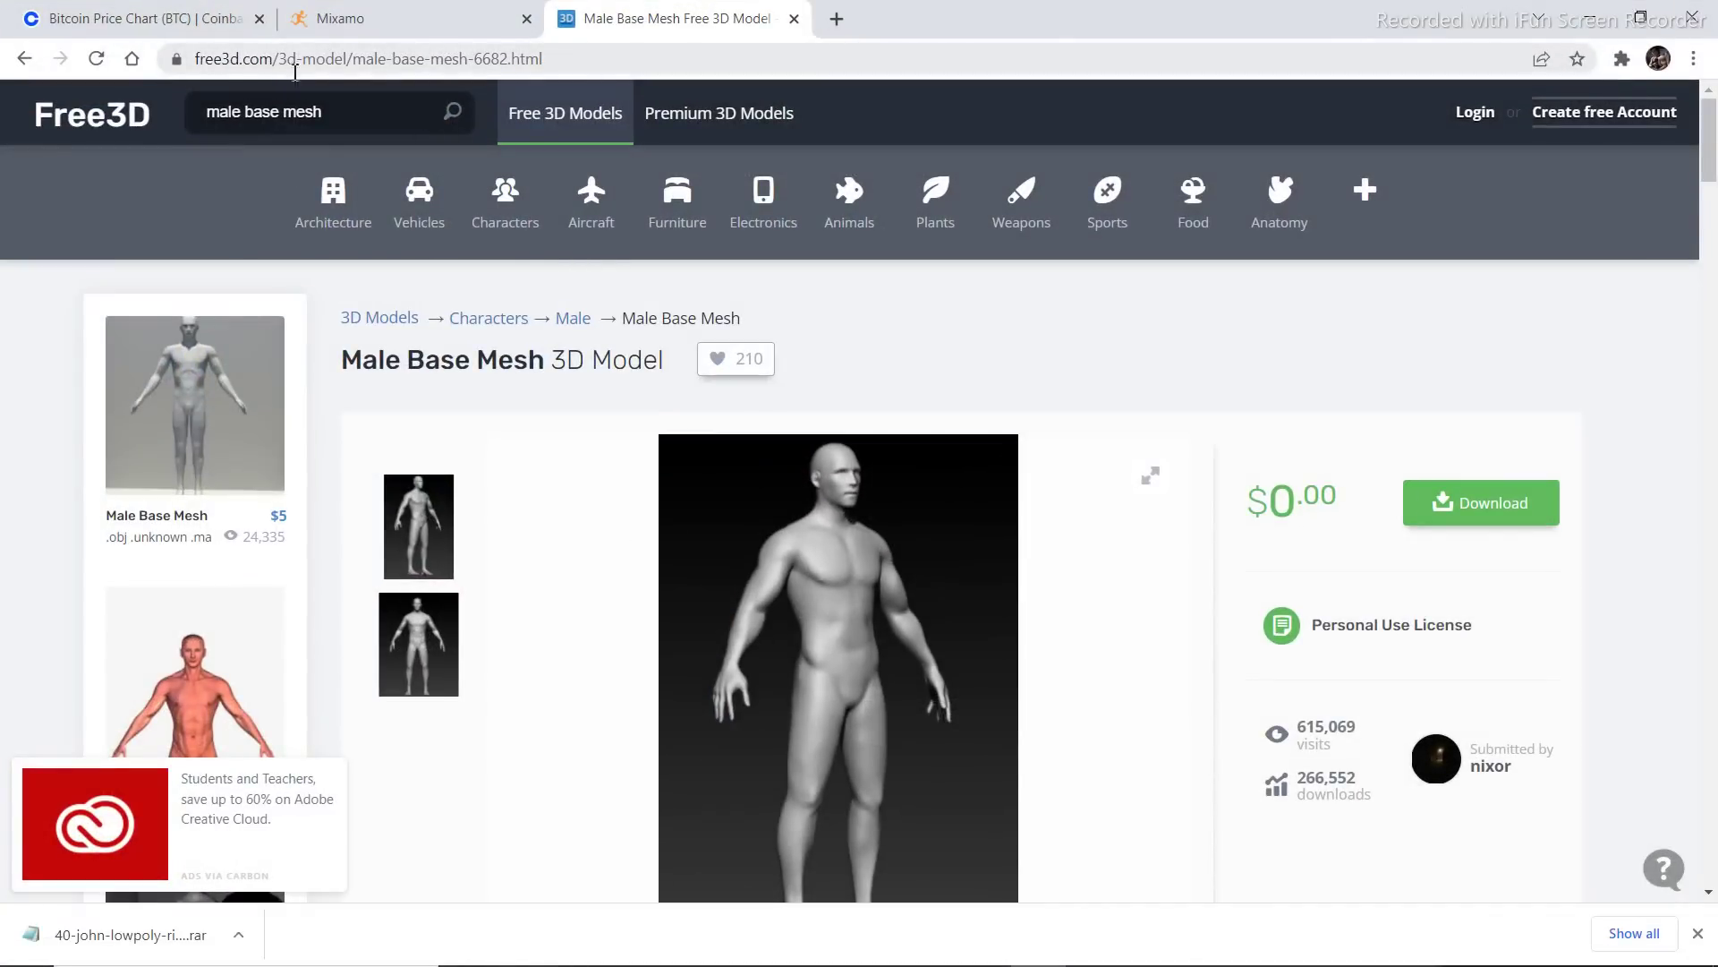
scroll(242, 448, down, 12)
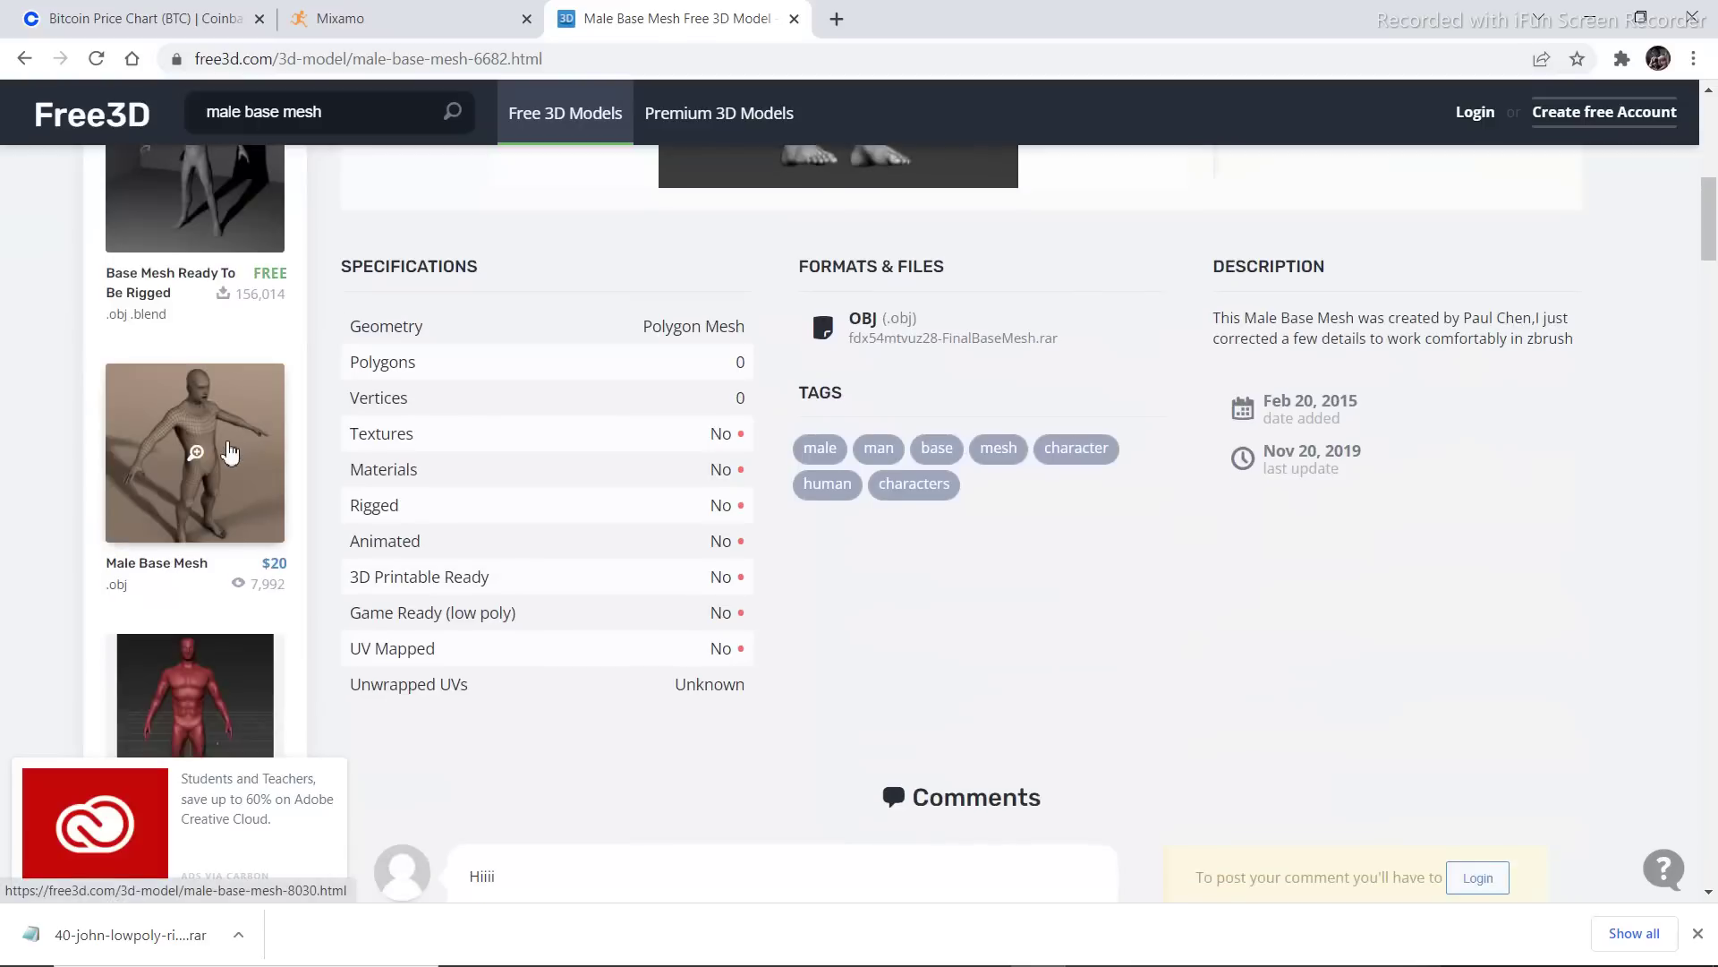
scroll(224, 461, up, 5)
scroll(702, 549, up, 7)
scroll(817, 487, down, 3)
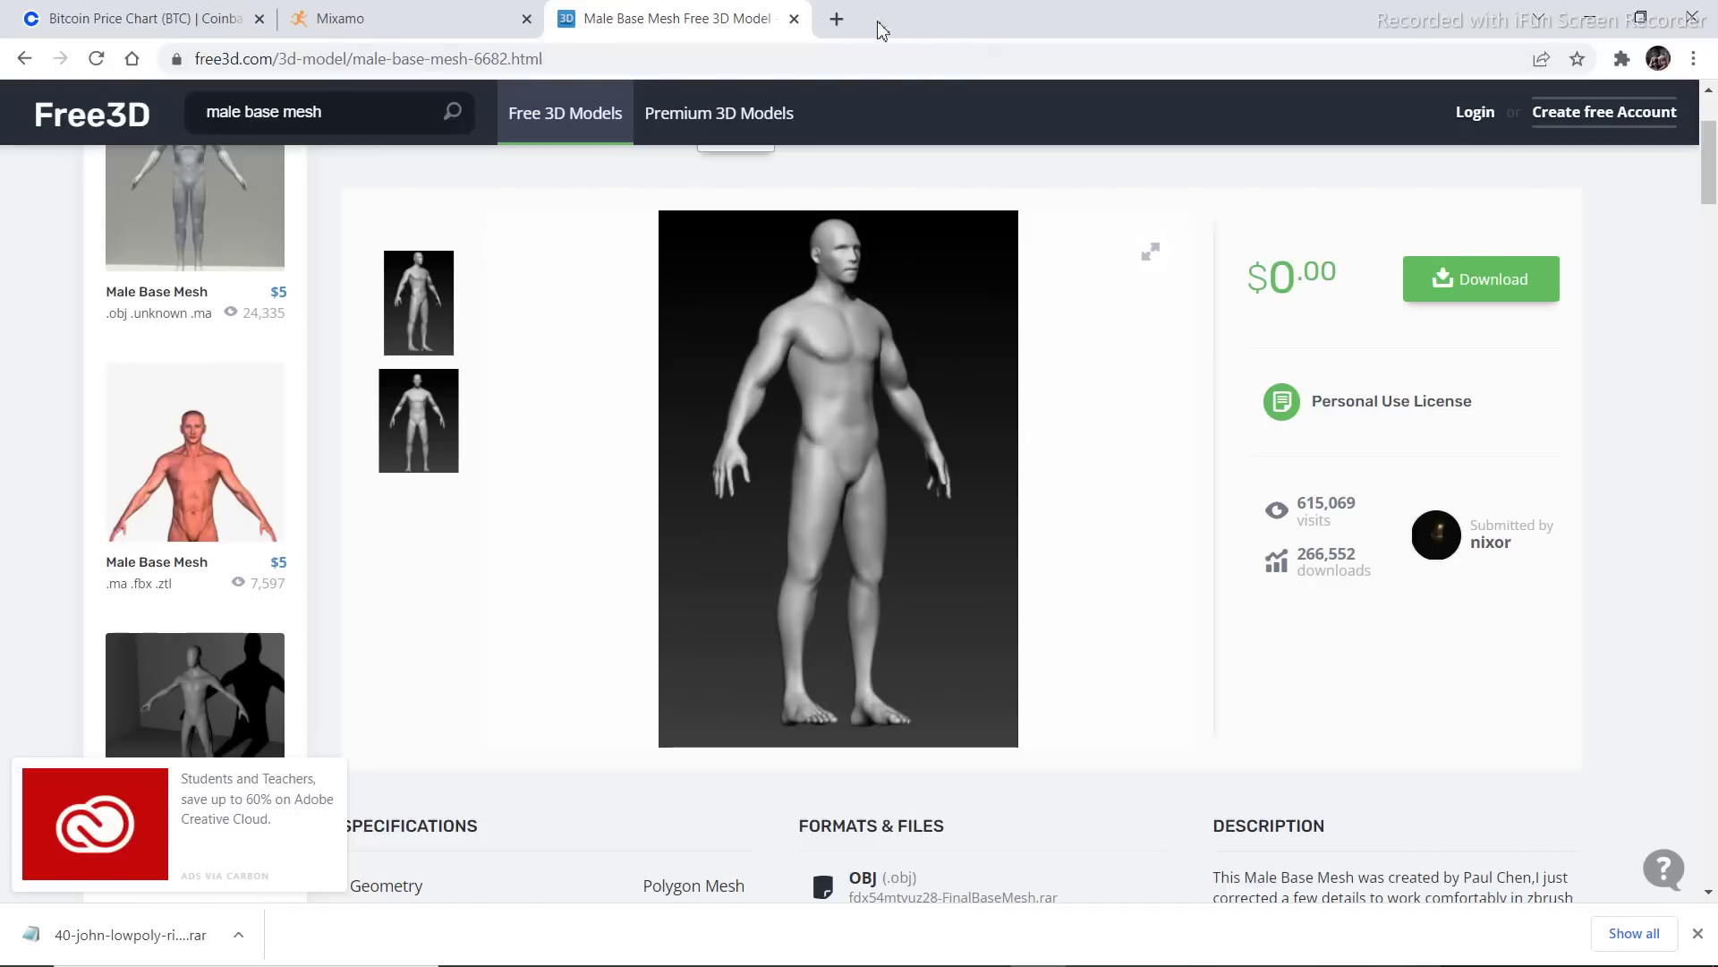
Download the fdx54mtvuz28-FinalBaseMesh.rar archive from Available Files and return to the model page
click(1503, 278)
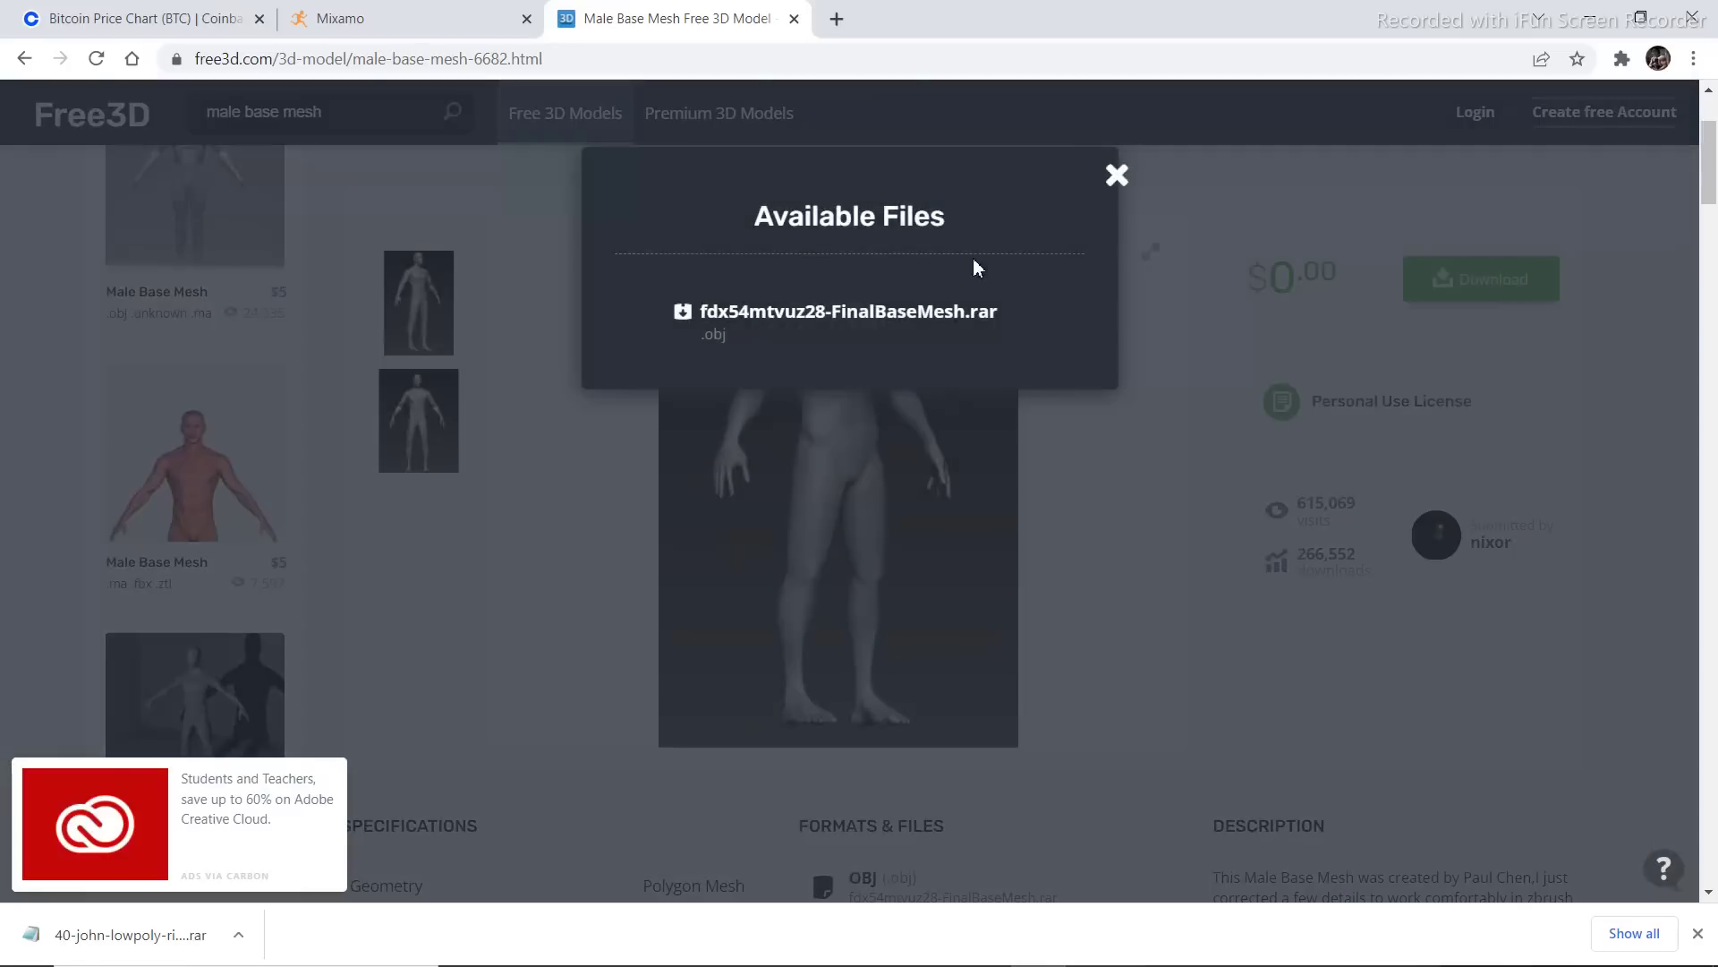
click(888, 333)
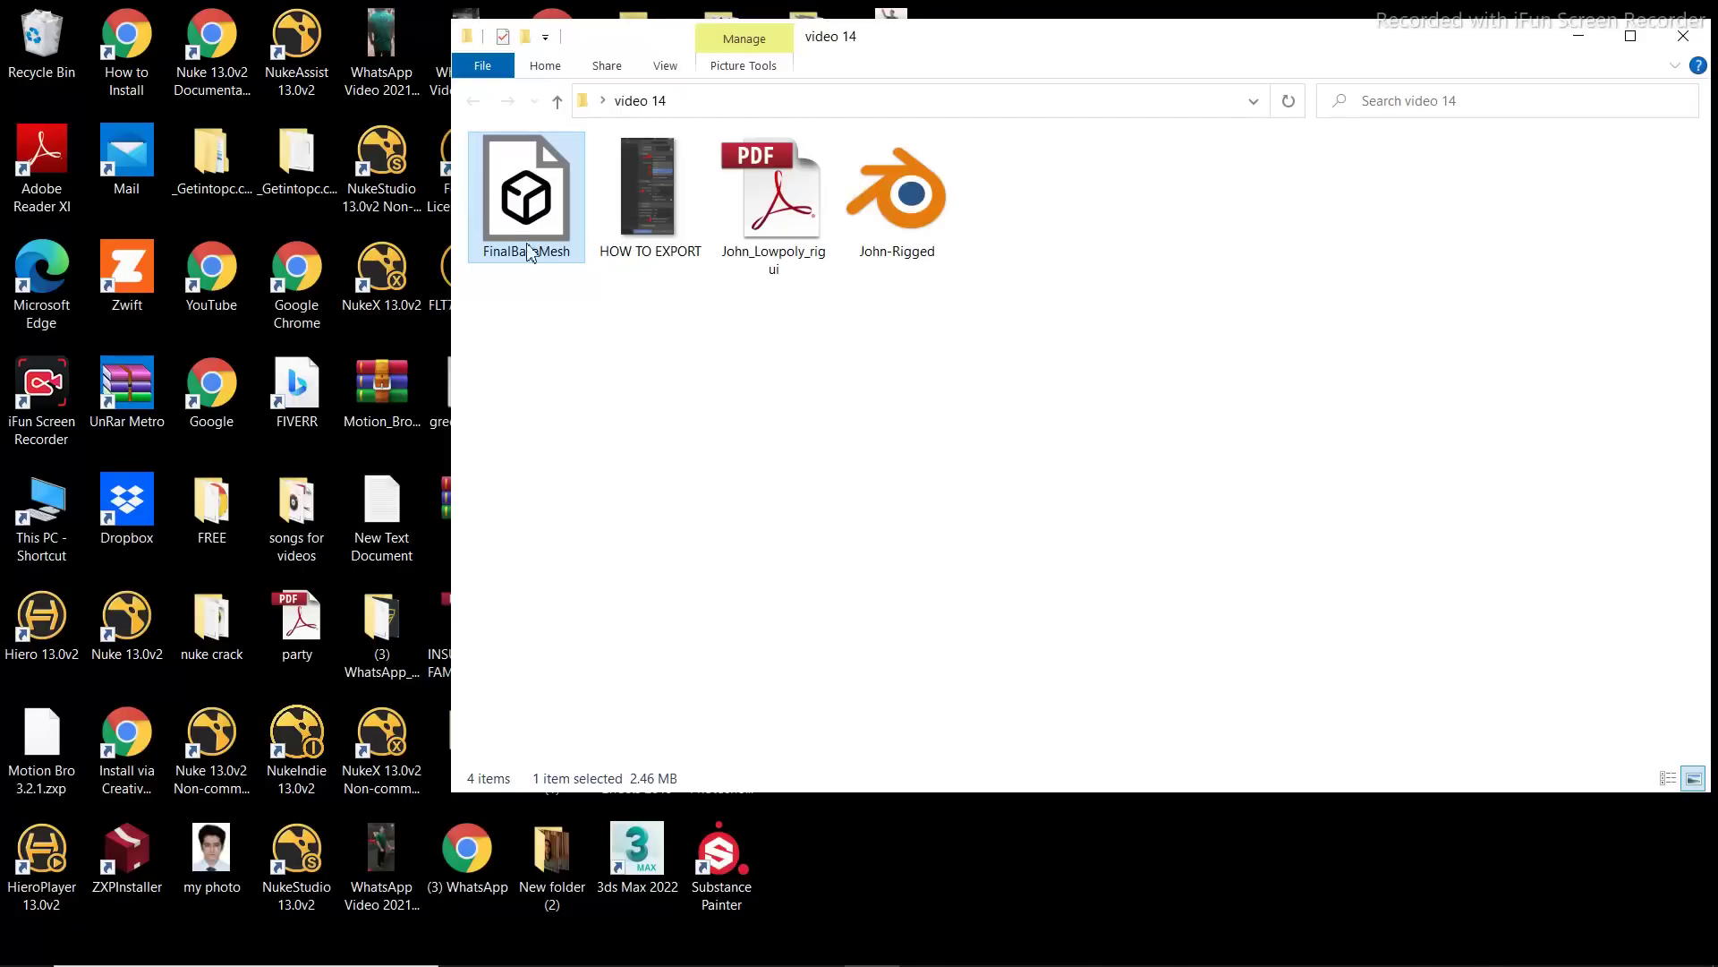
click(1682, 39)
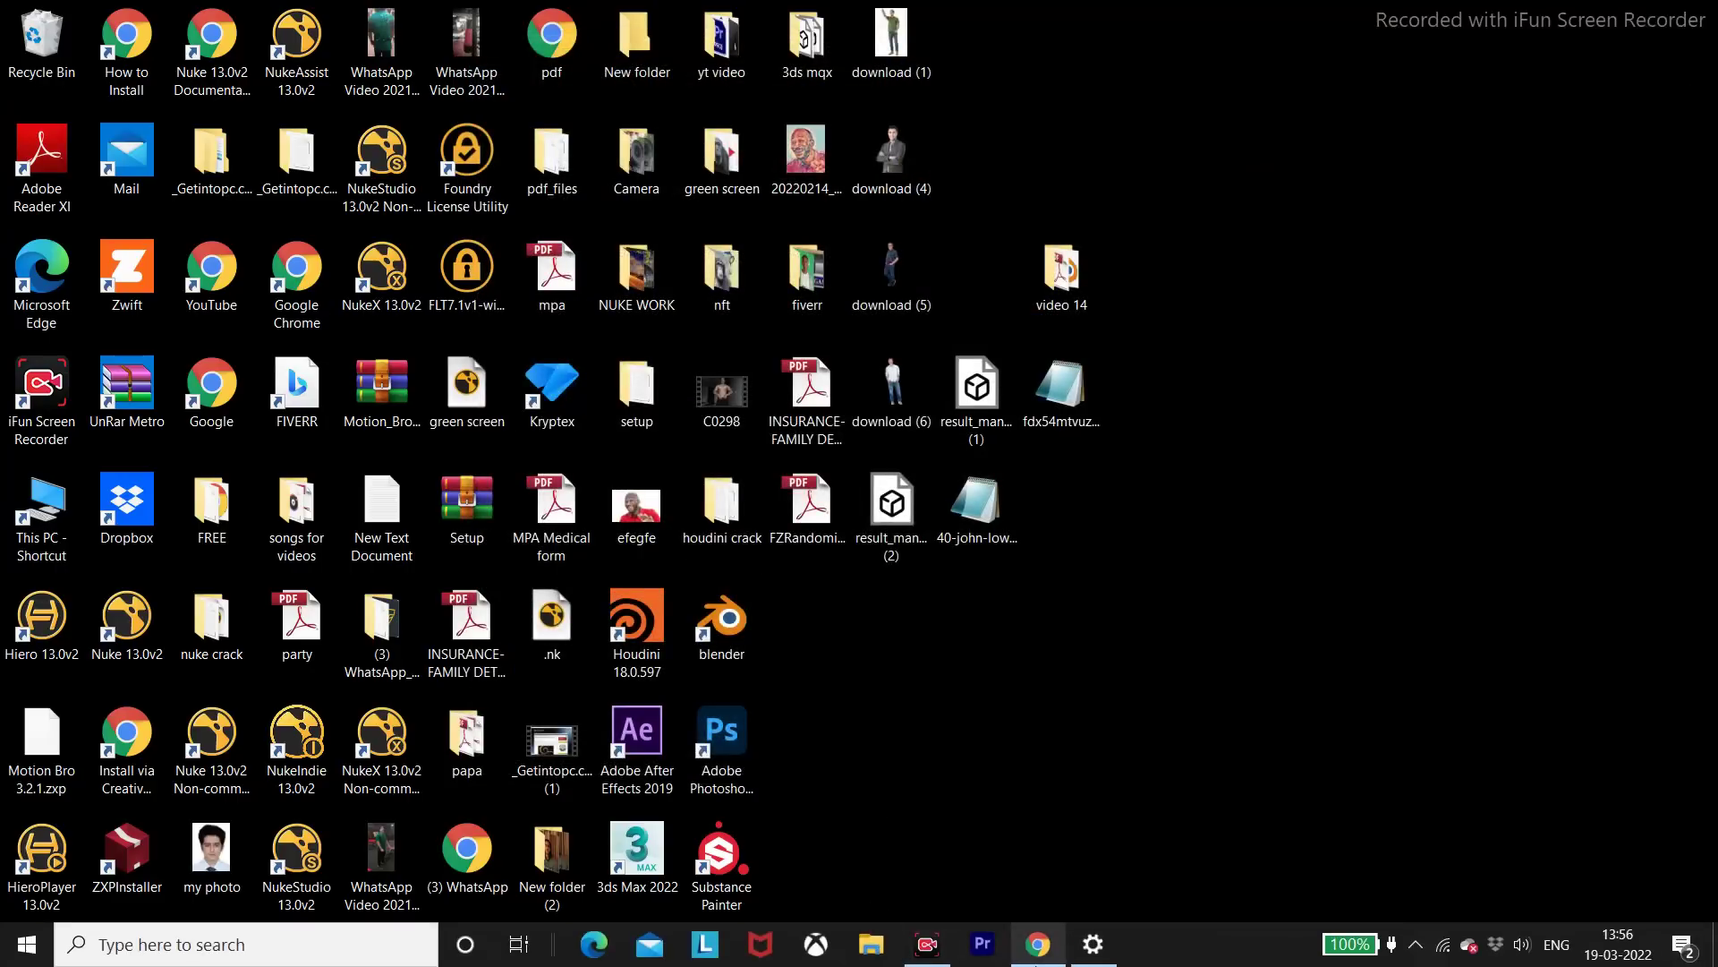
click(1038, 945)
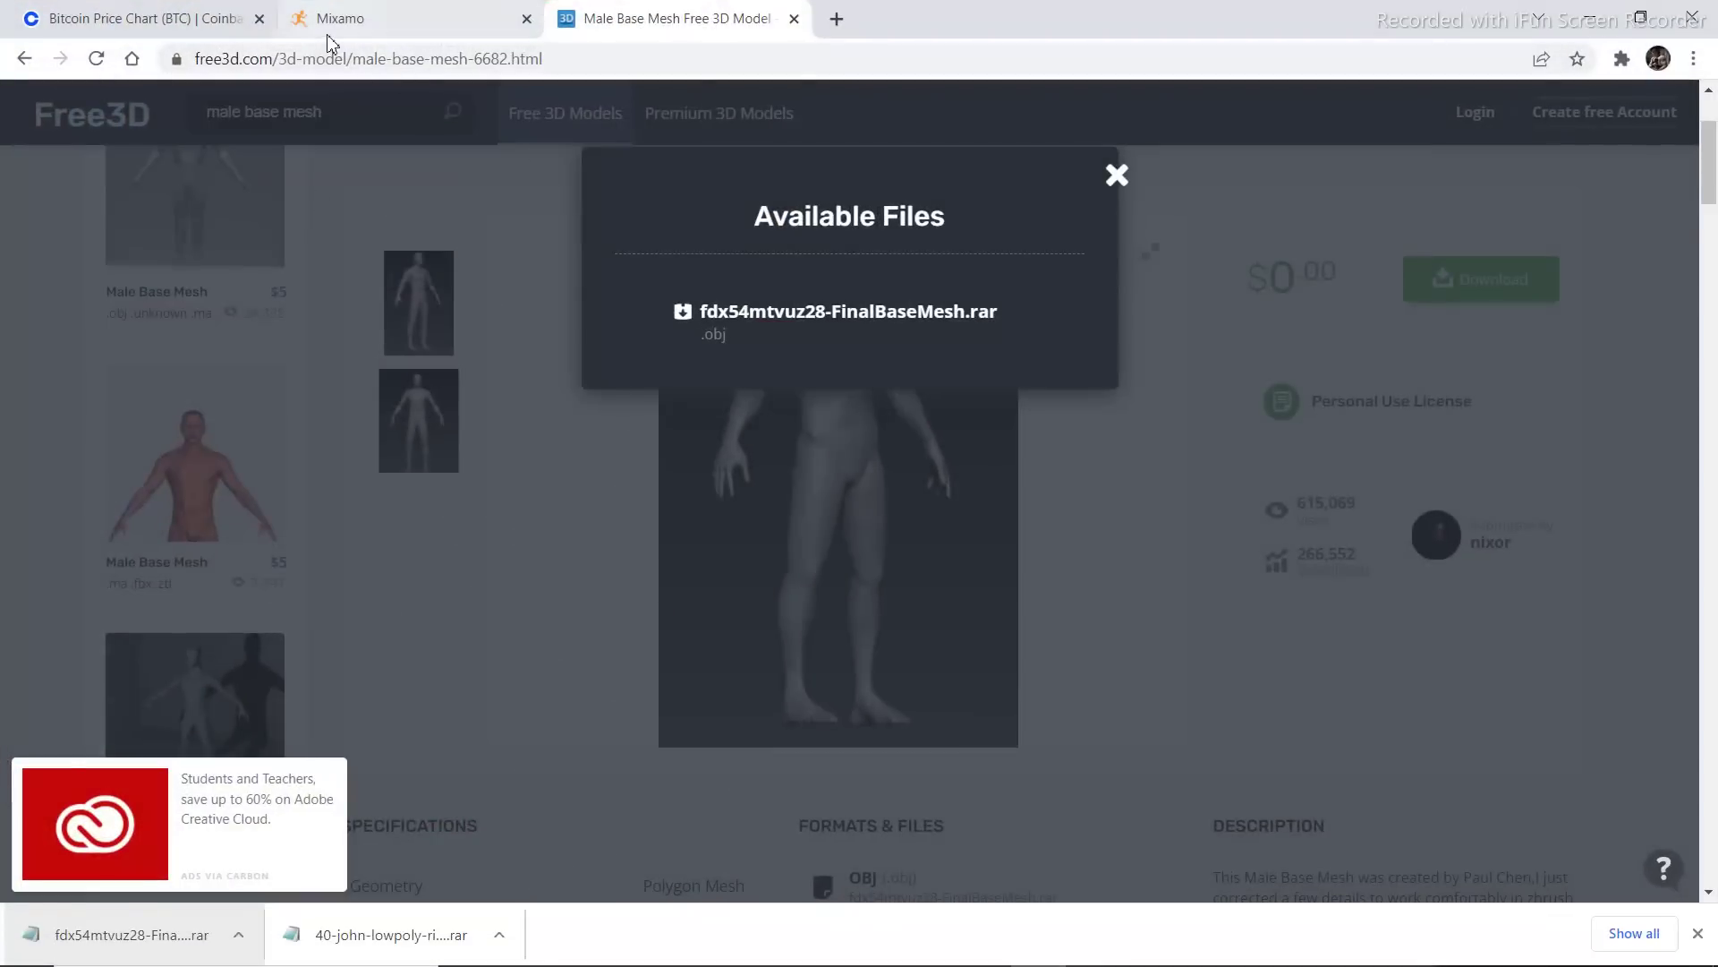
Switch to the Mixamo tab and sign into the Mixamo account
click(403, 20)
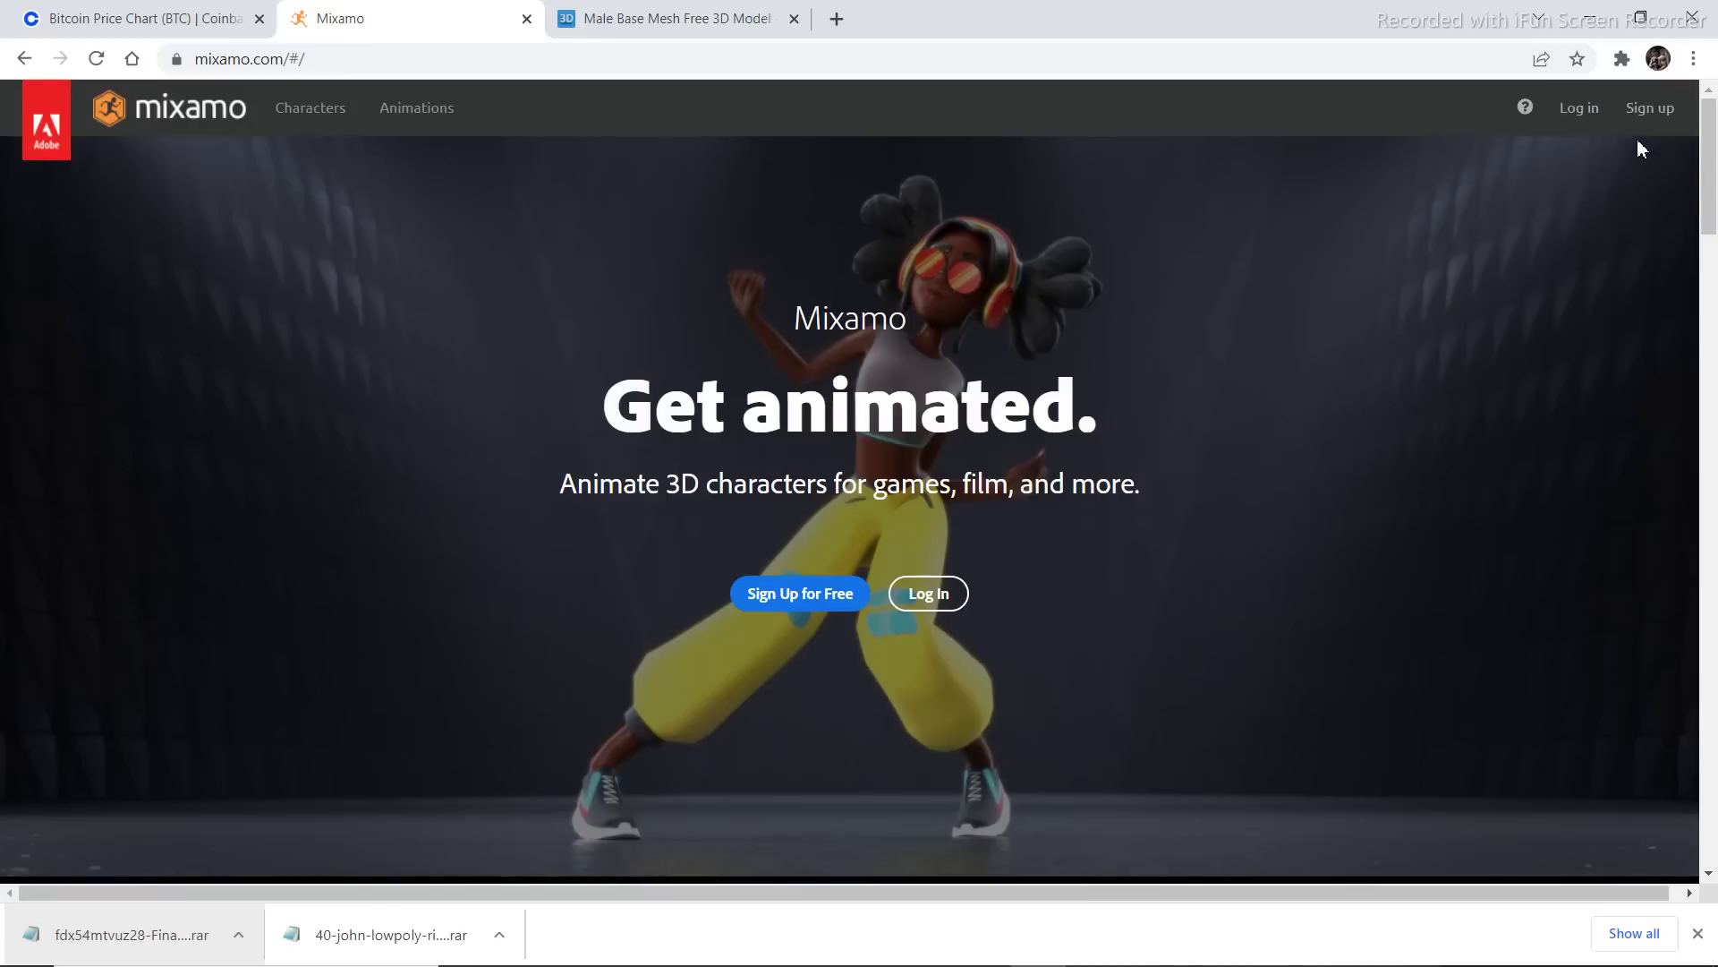
click(1594, 122)
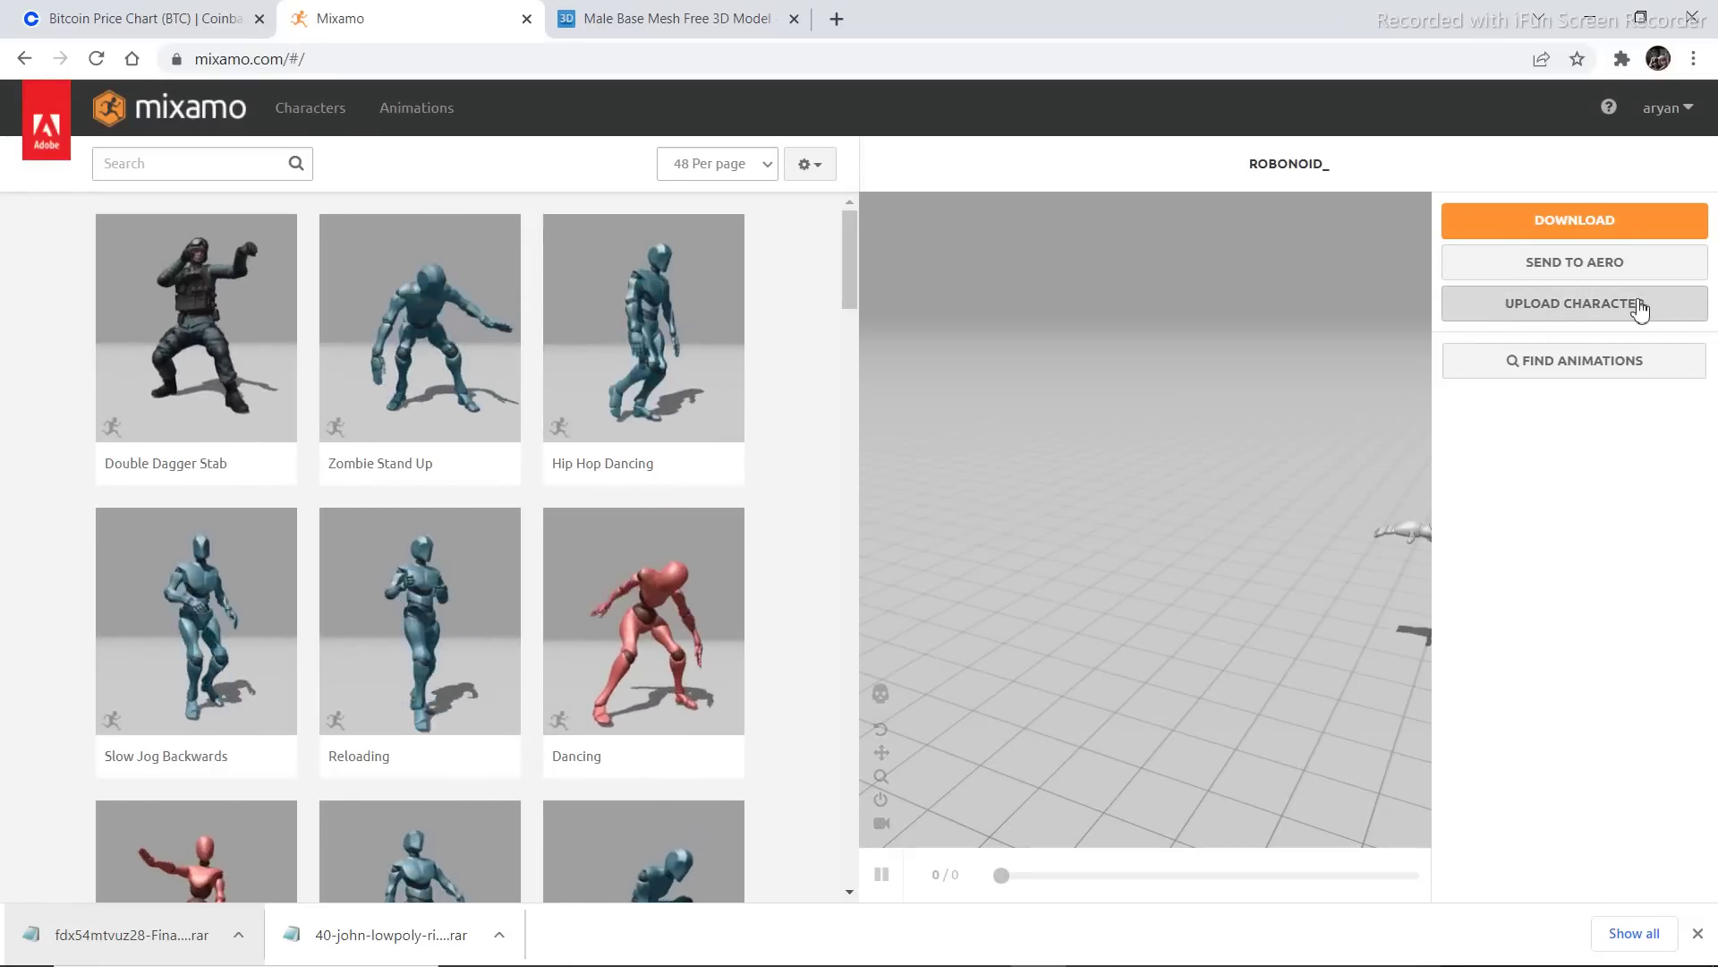
Drop FinalBaseMesh from the video 14 folder into Mixamo's Upload Character dialog
click(1551, 314)
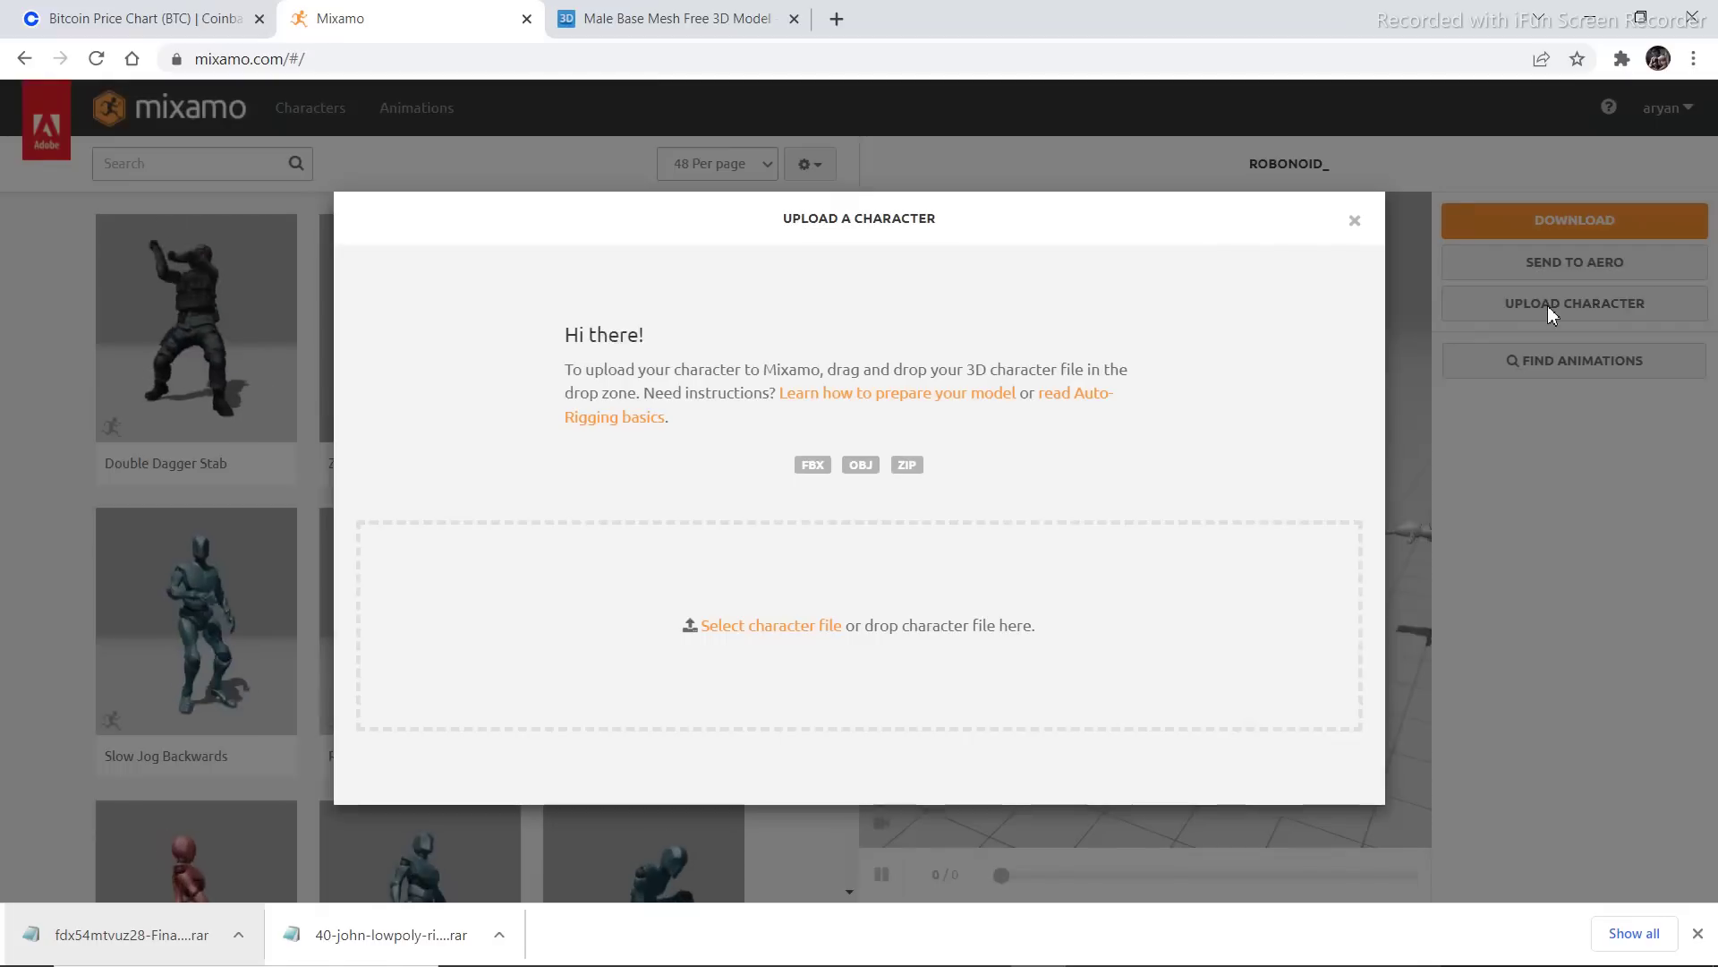
click(1714, 962)
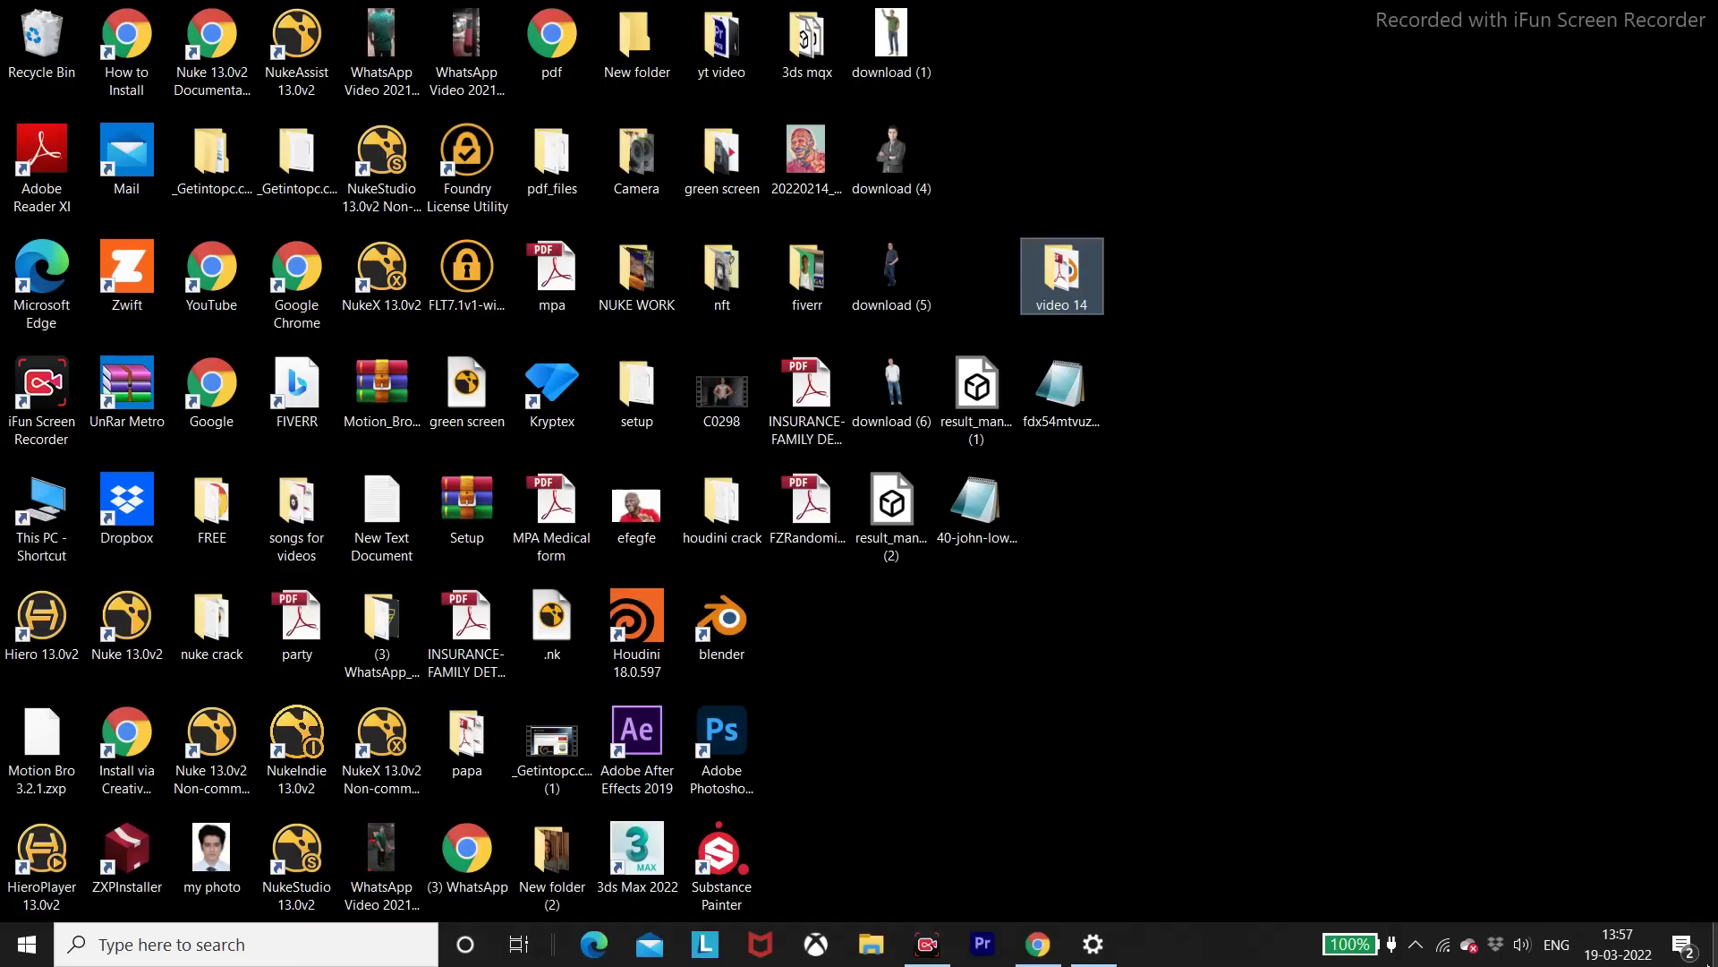
double_click(1088, 298)
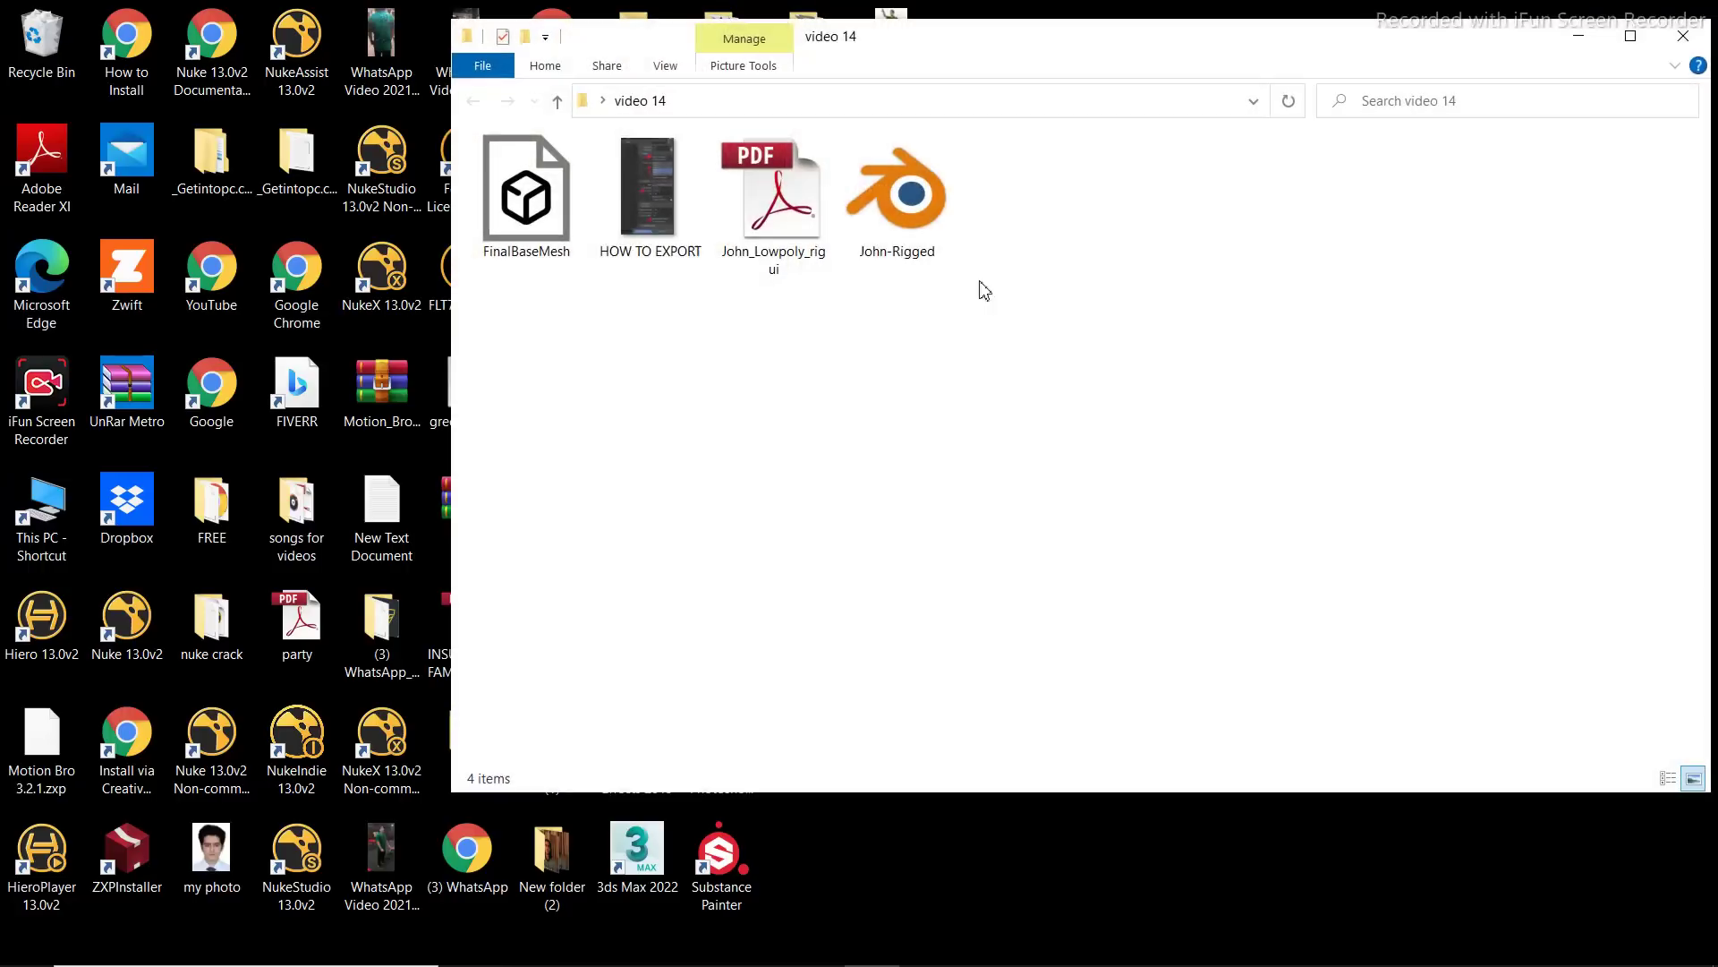
drag(539, 247, 811, 644)
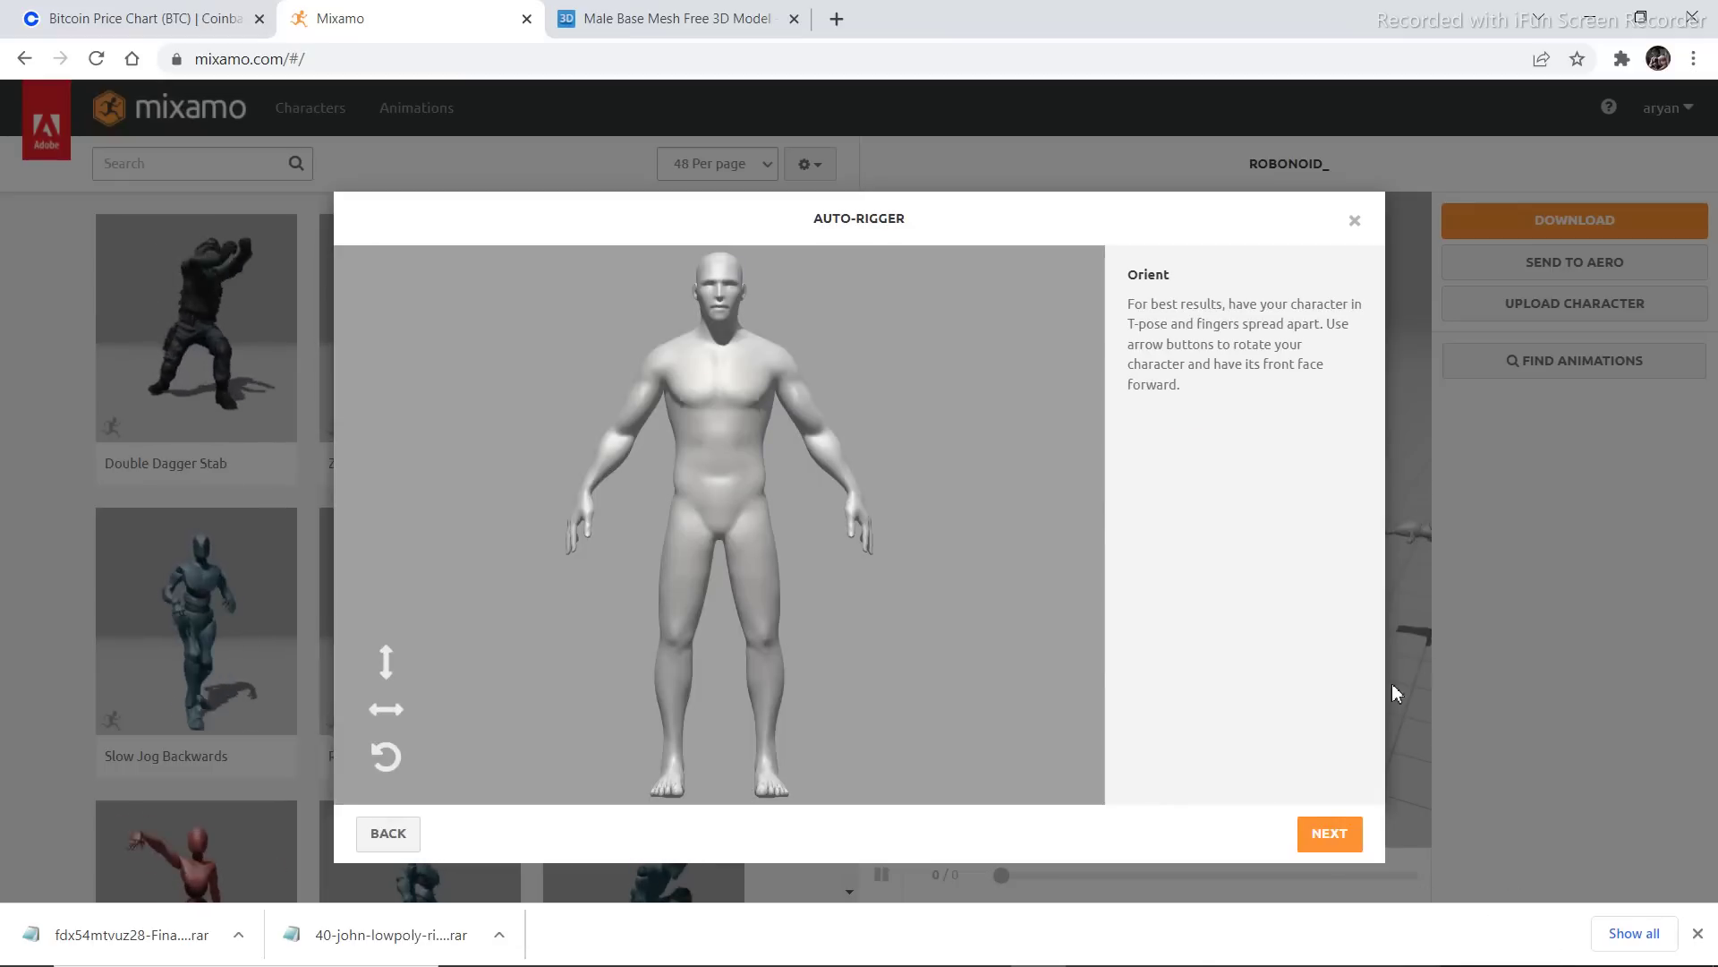
Place the chin, wrist, elbow, knee and groin markers on the base mesh, then start auto-rigging
click(1337, 838)
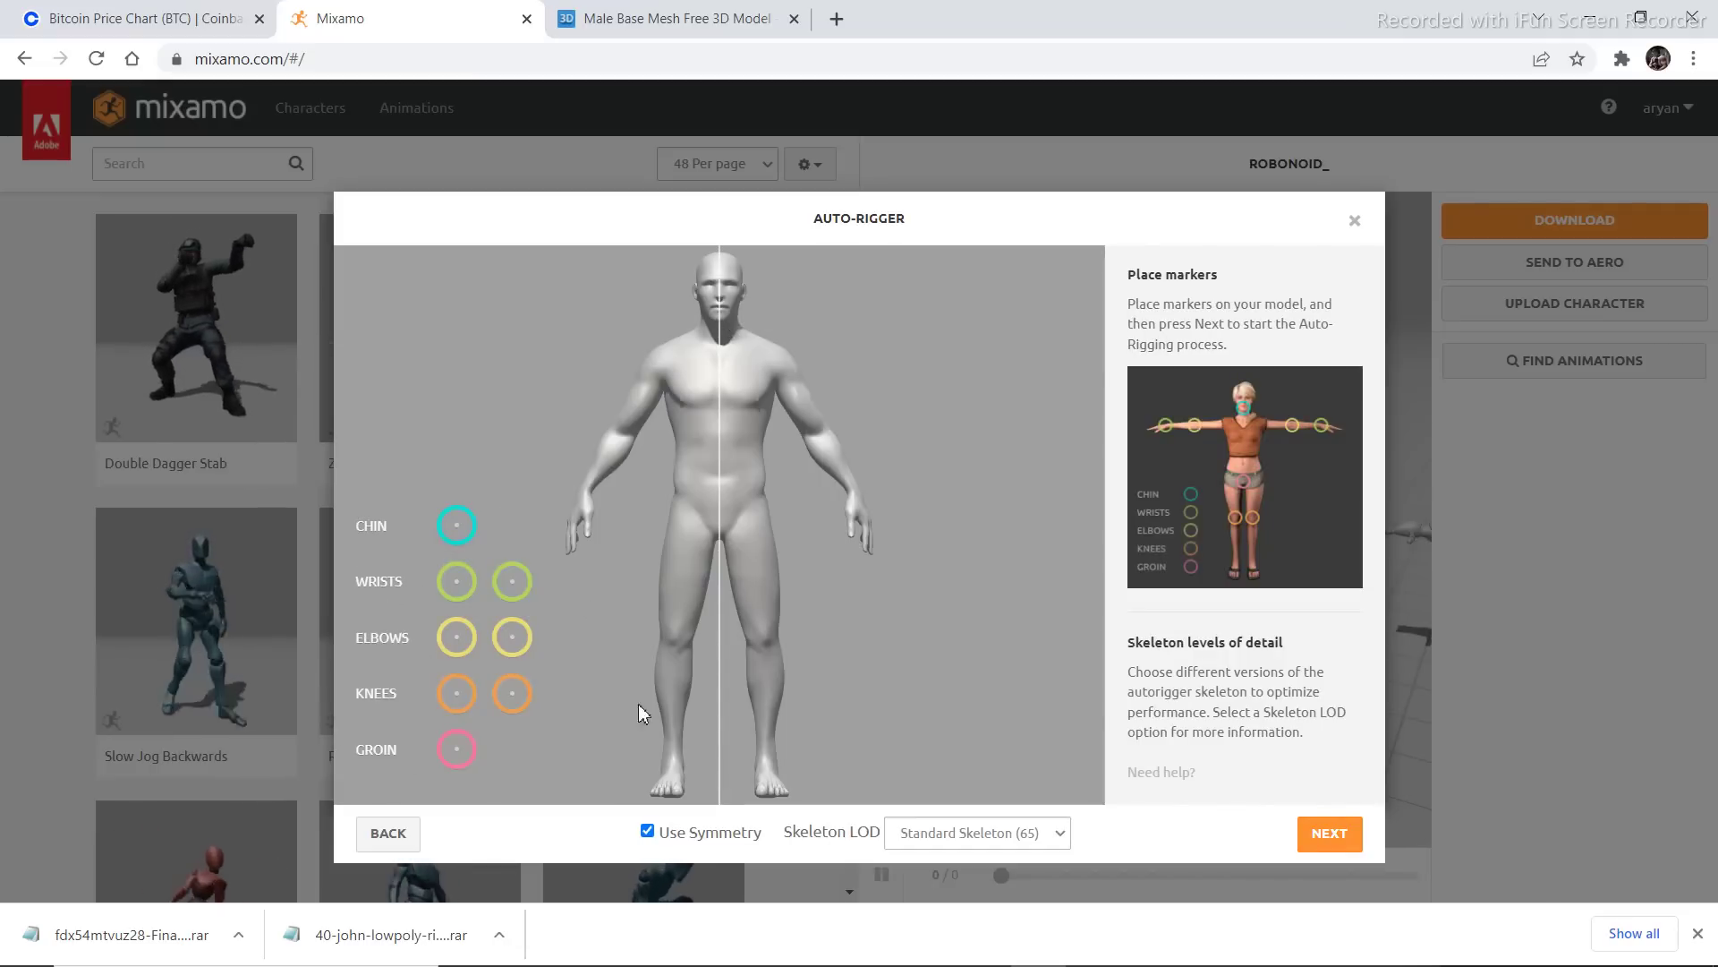
mouse_move(457, 528)
mouse_down()
mouse_move(492, 479)
mouse_move(692, 372)
mouse_move(721, 324)
mouse_up()
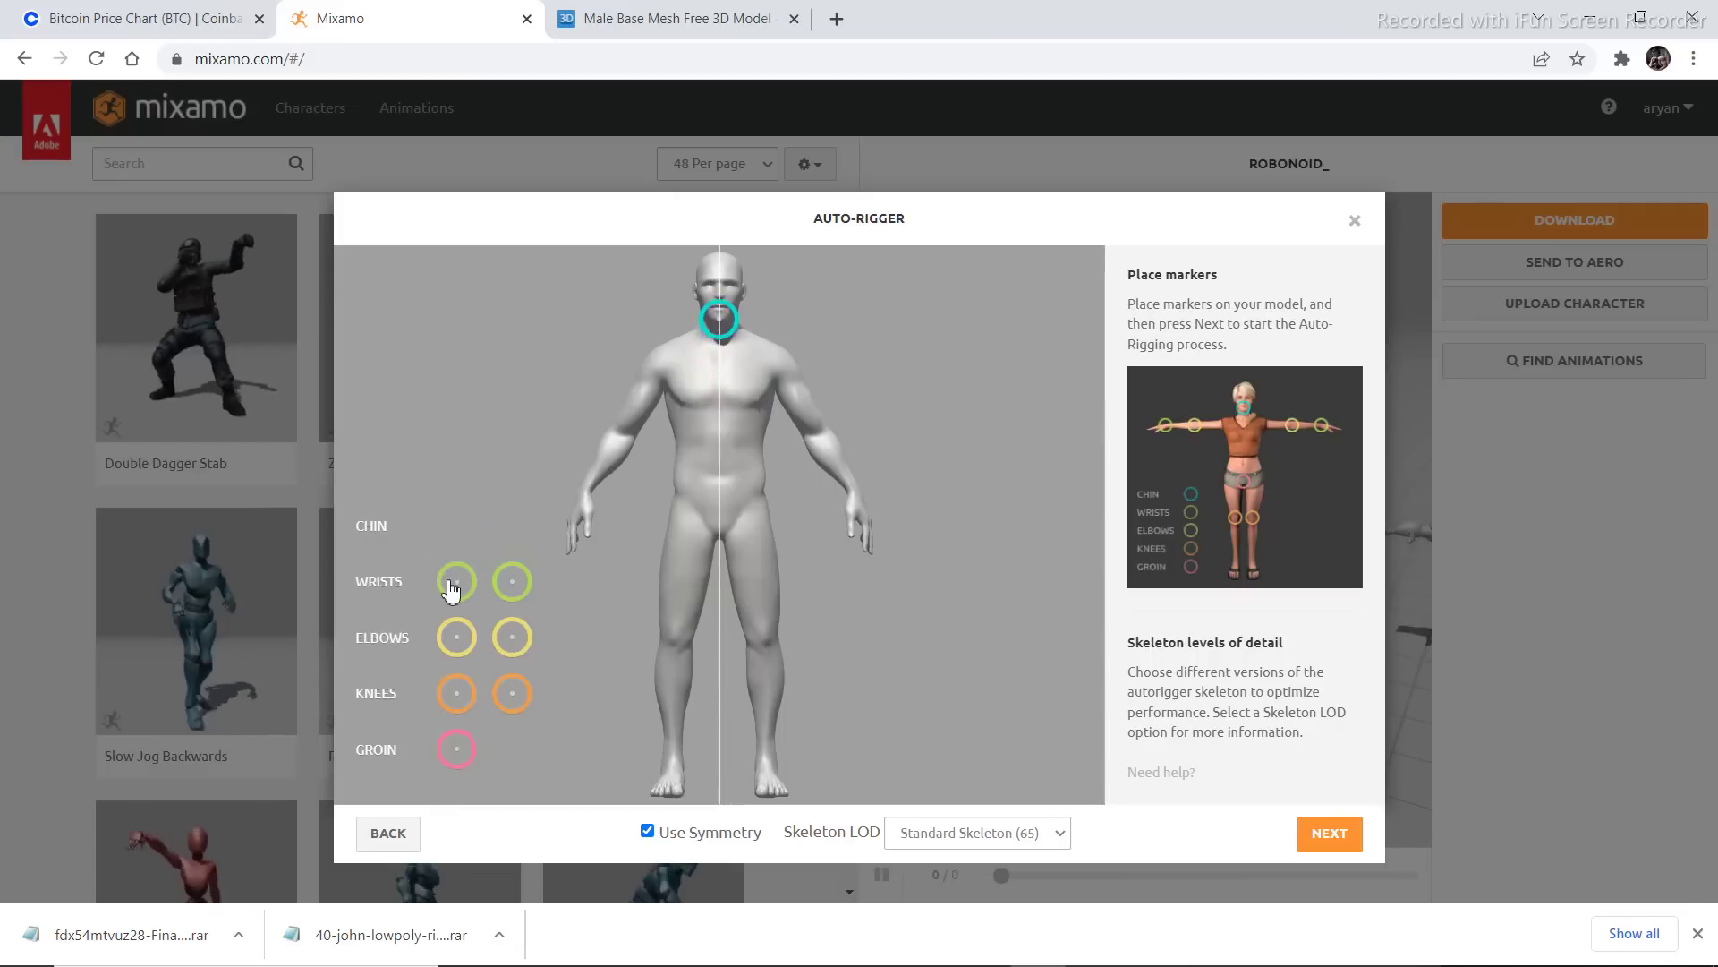
mouse_move(456, 582)
mouse_down()
mouse_move(495, 532)
mouse_move(588, 494)
mouse_up()
mouse_move(457, 638)
mouse_down()
mouse_move(578, 560)
mouse_move(622, 438)
mouse_up()
drag(458, 694, 677, 648)
drag(452, 754, 722, 546)
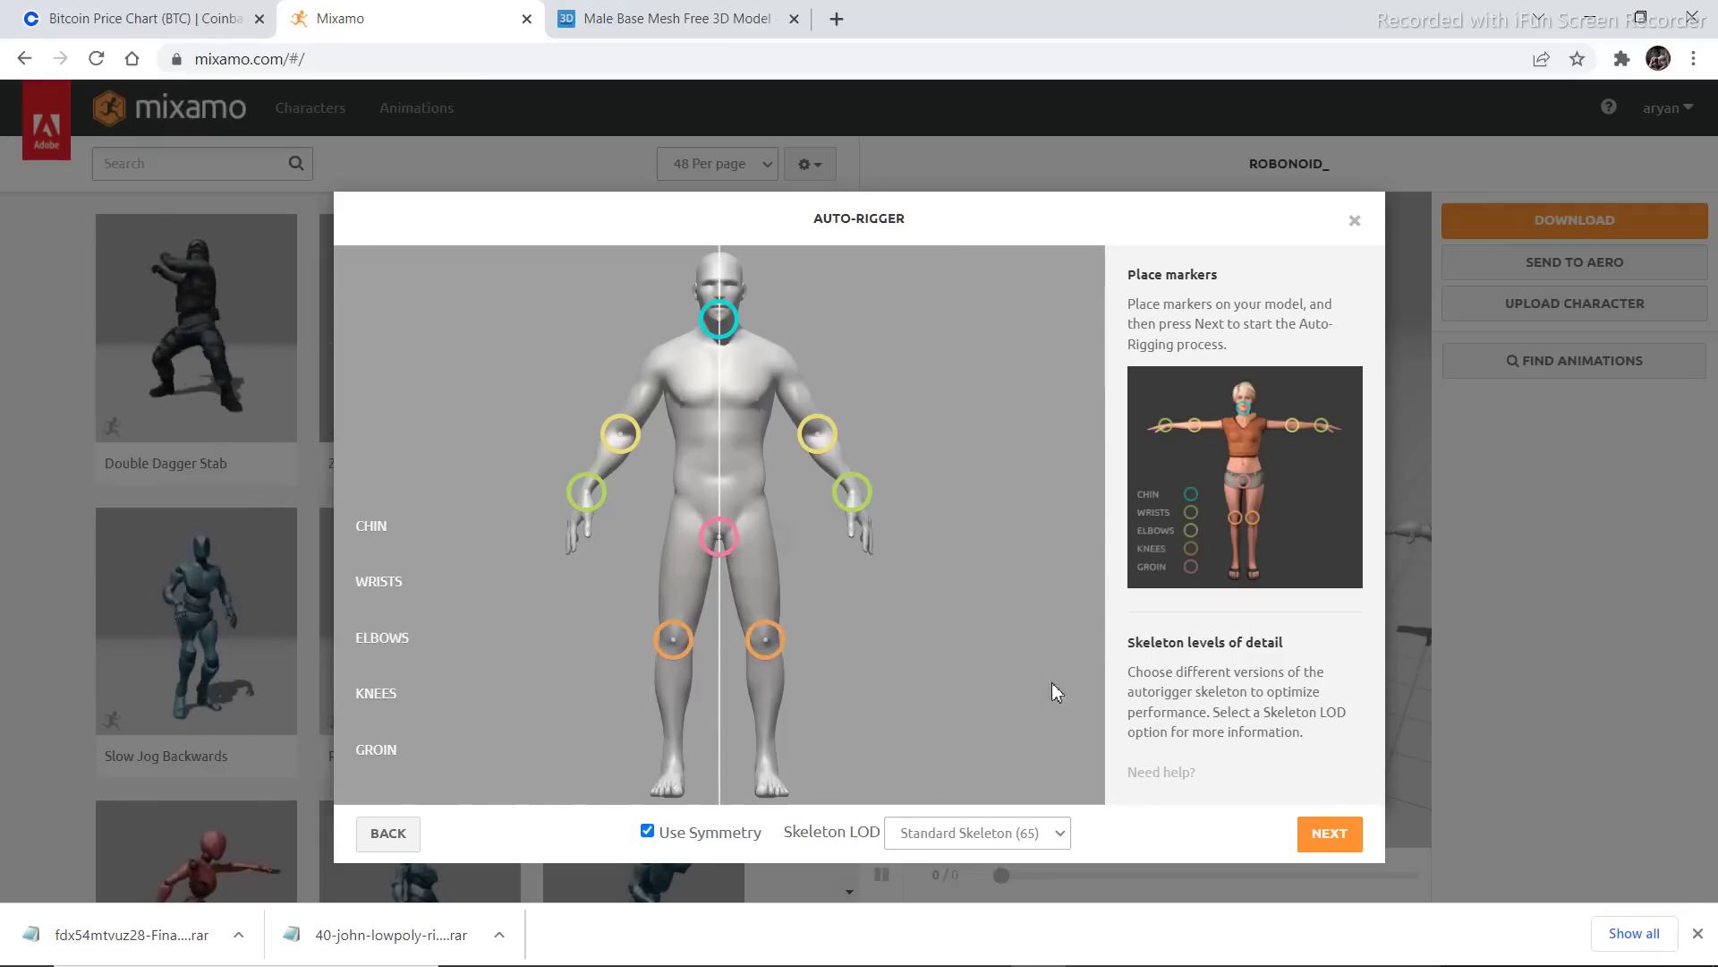
click(1329, 837)
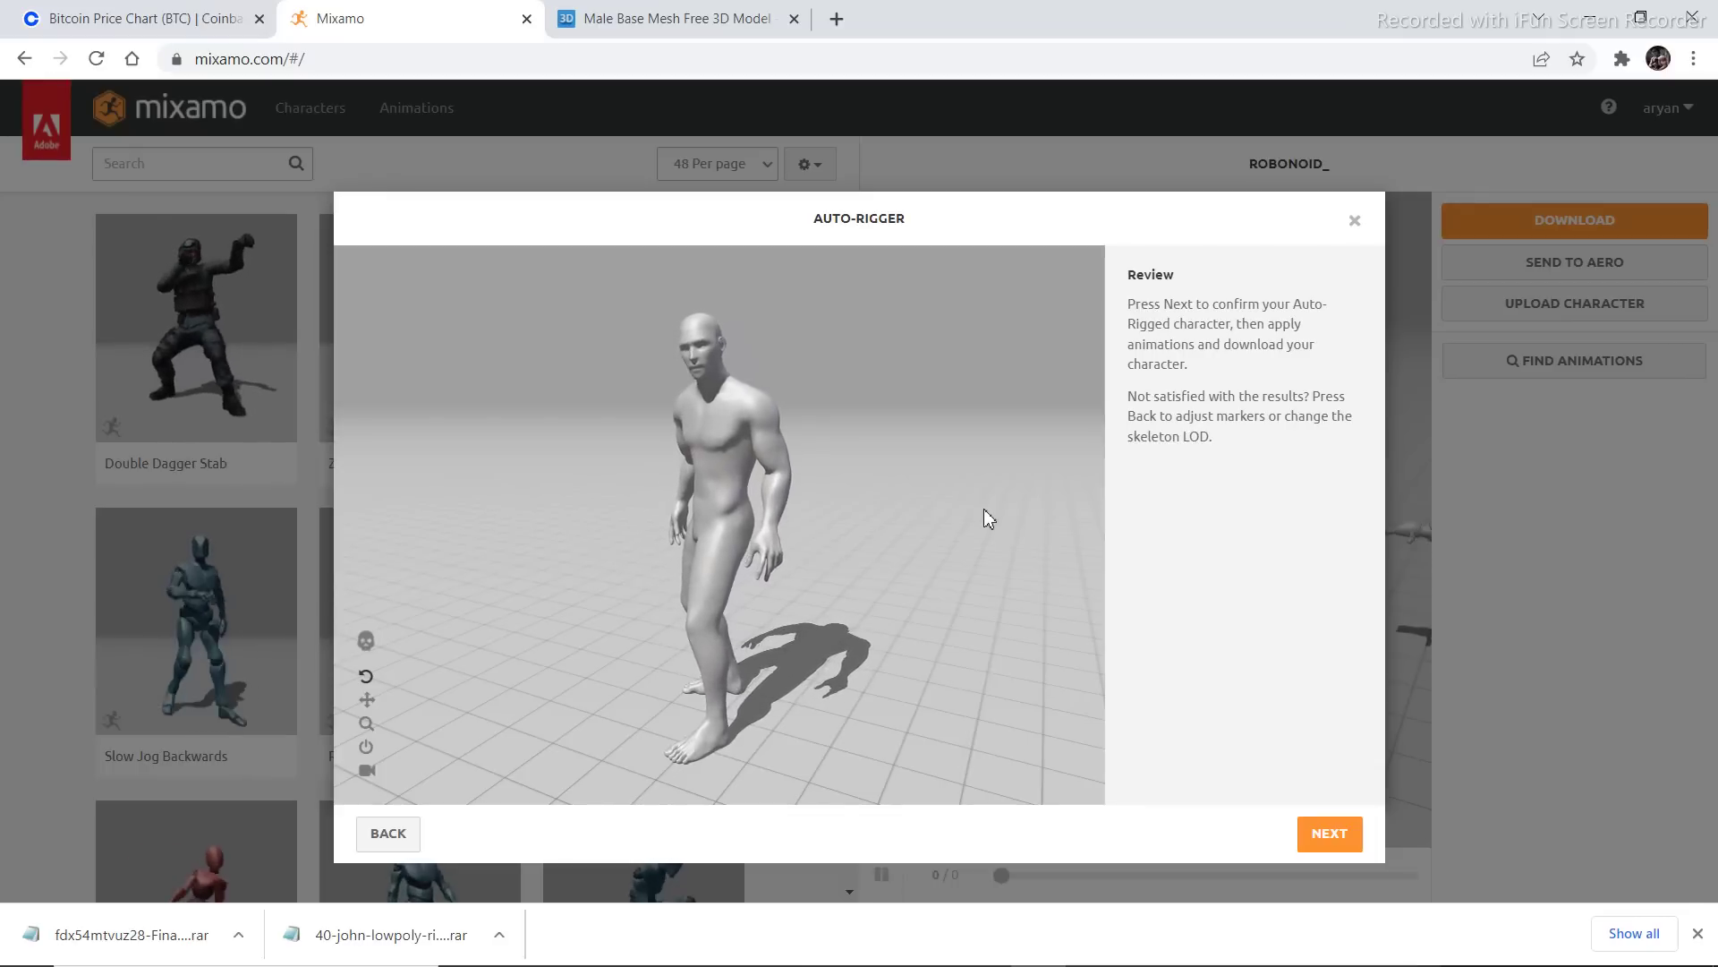
Confirm the auto-rigged character and browse the Mixamo animation library
click(1337, 842)
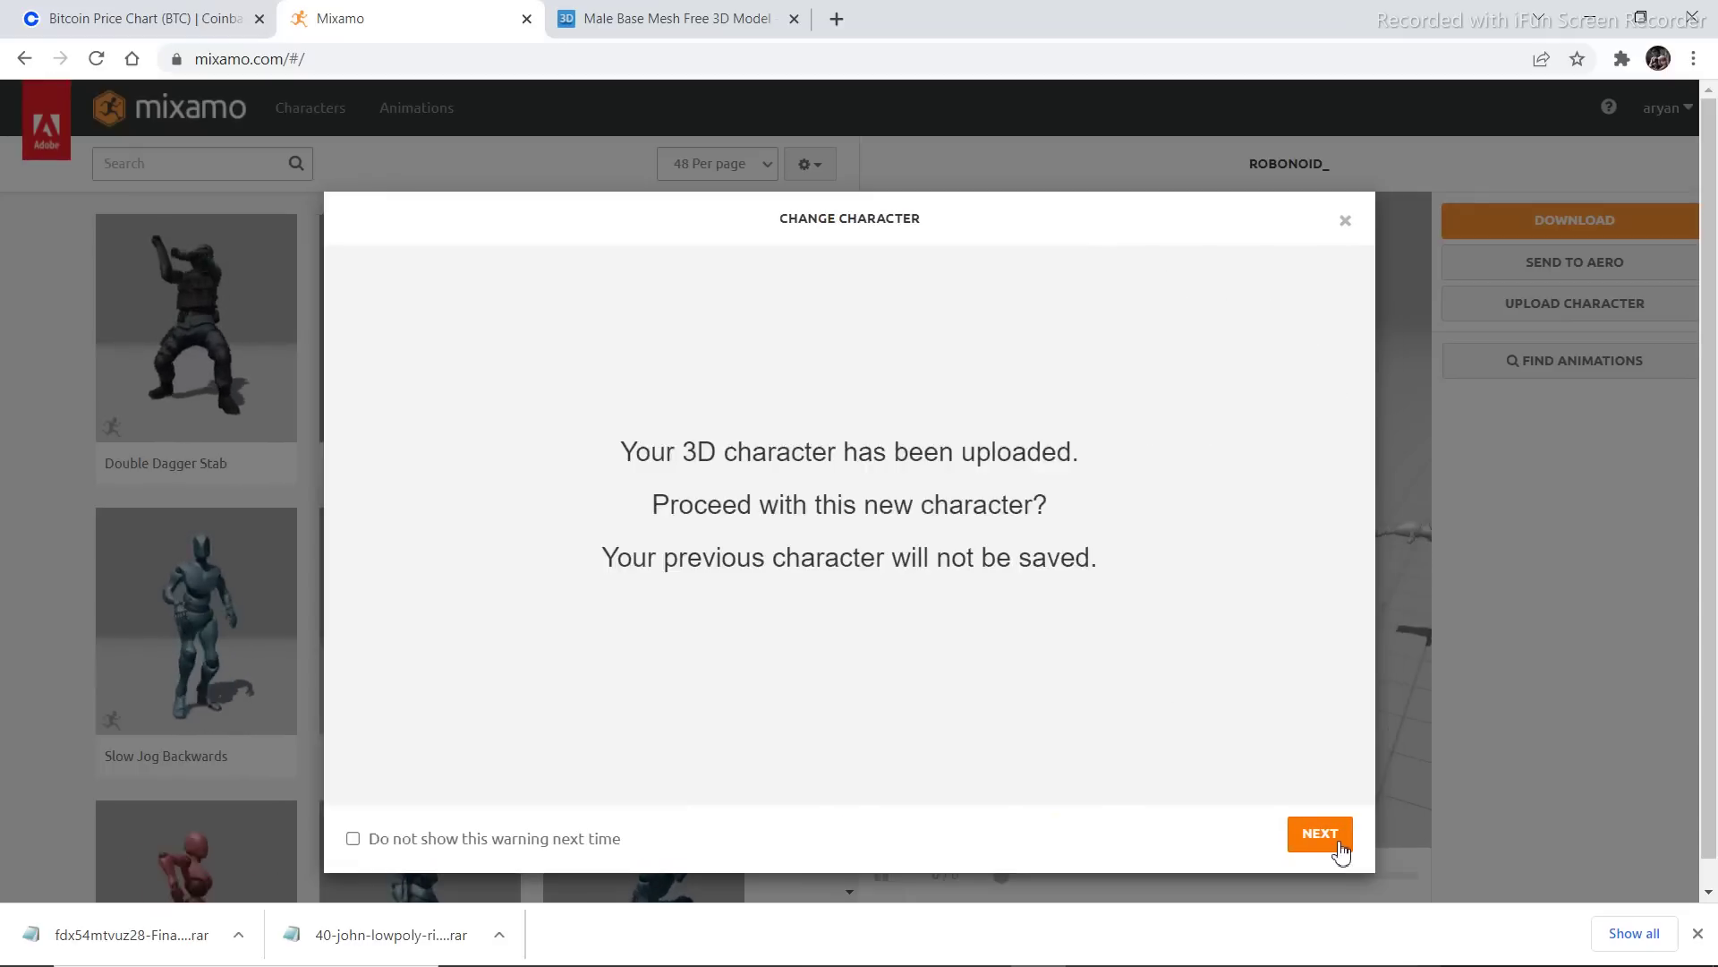
click(1320, 834)
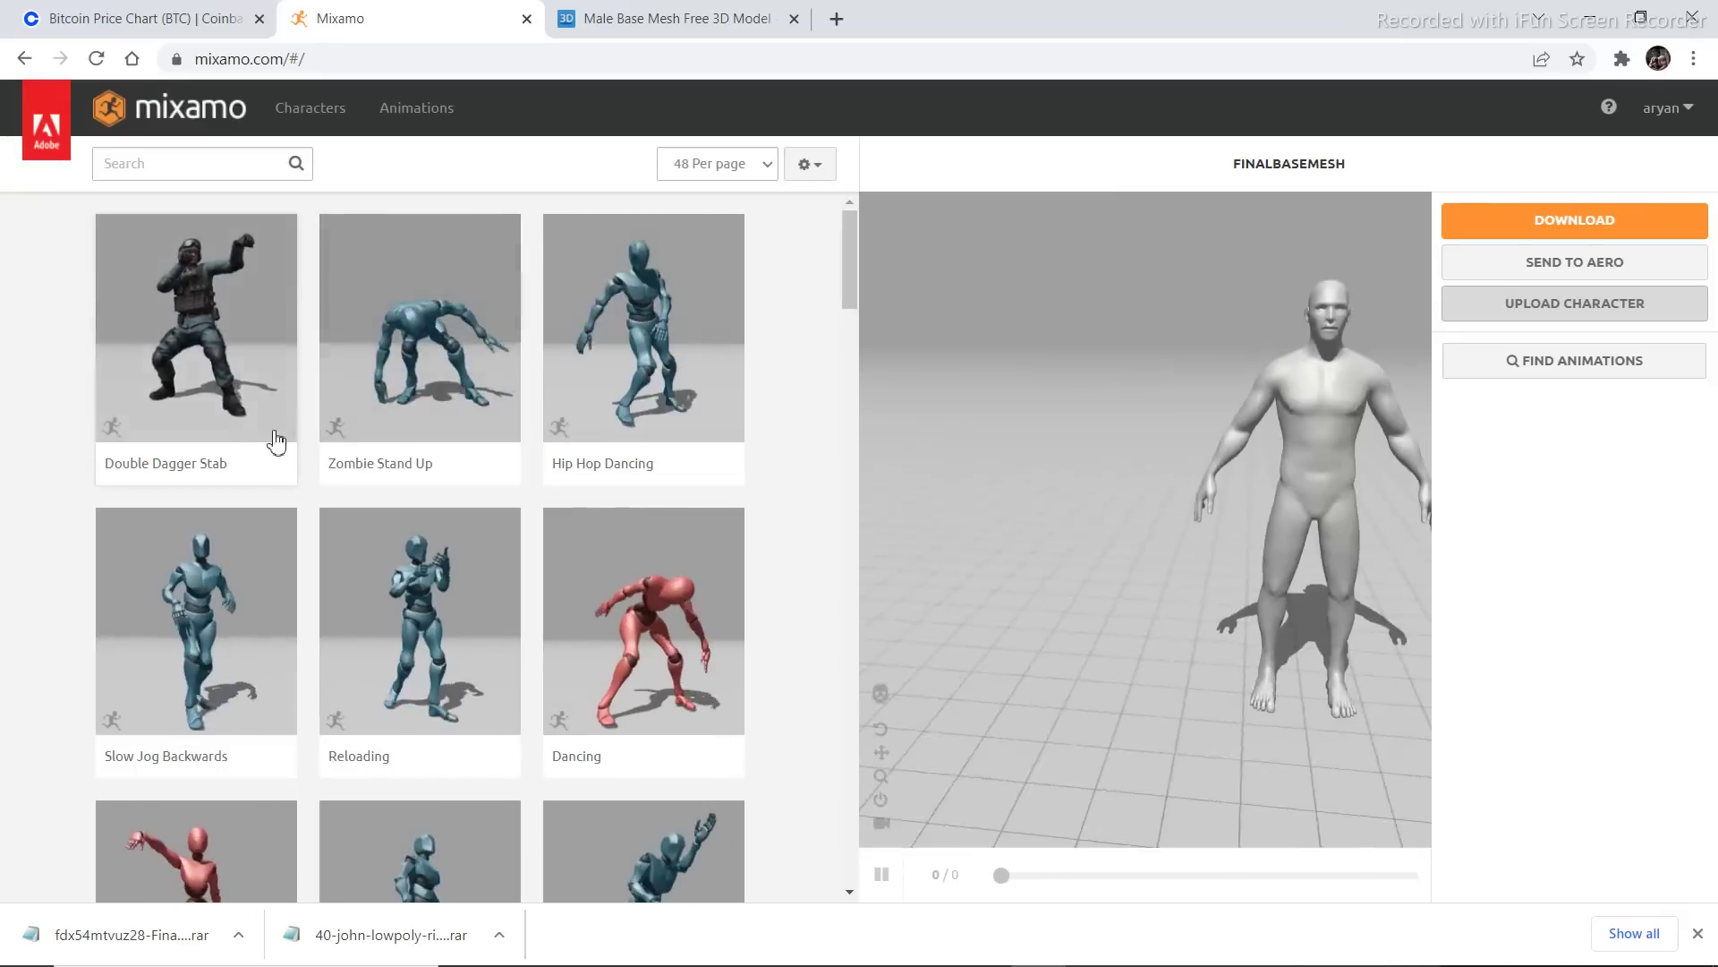
scroll(452, 633, down, 1)
scroll(452, 634, down, 6)
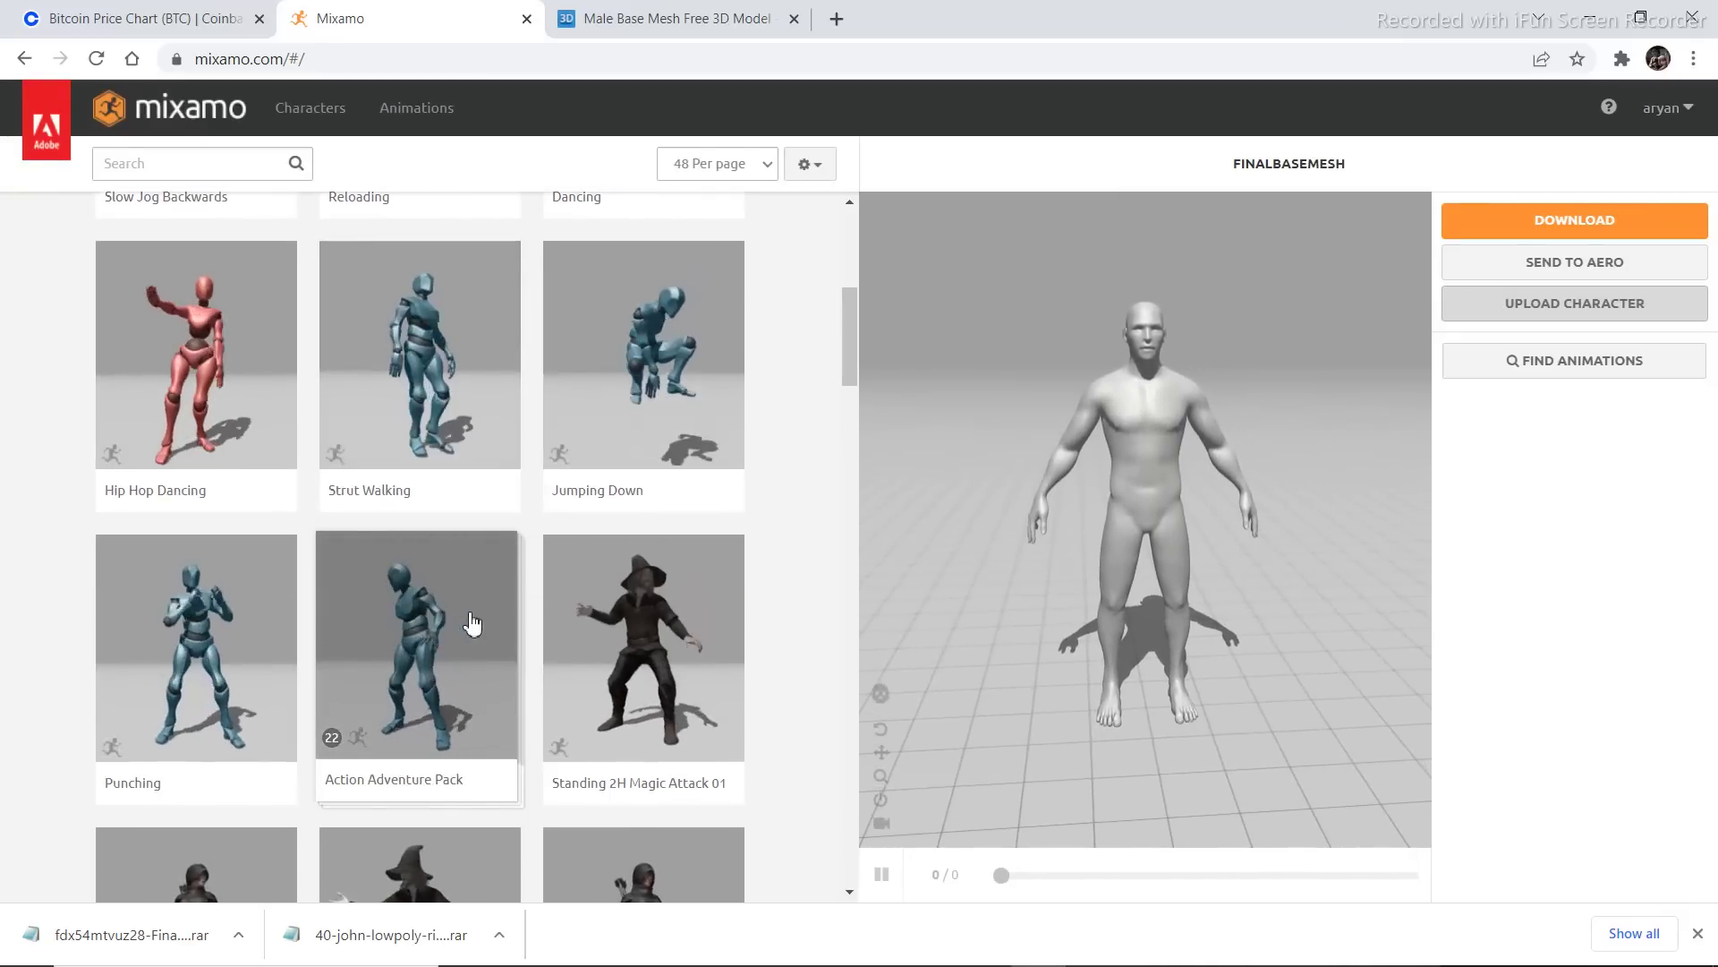
scroll(564, 606, up, 3)
scroll(565, 604, up, 4)
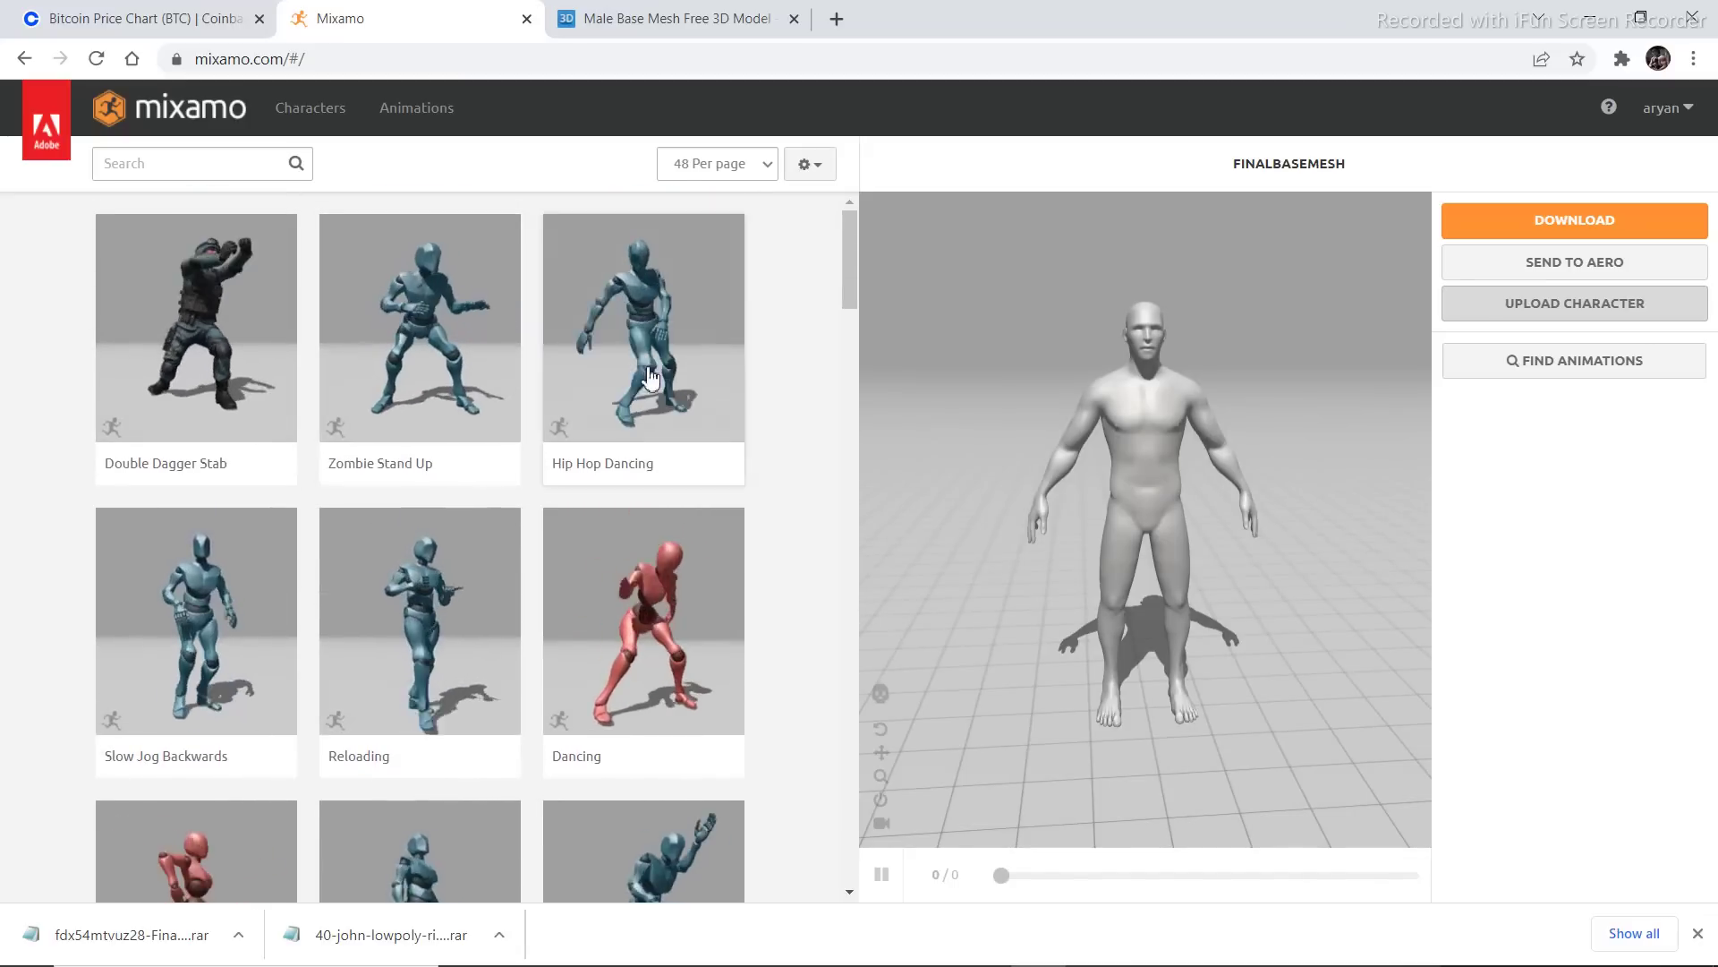
scroll(268, 340, down, 3)
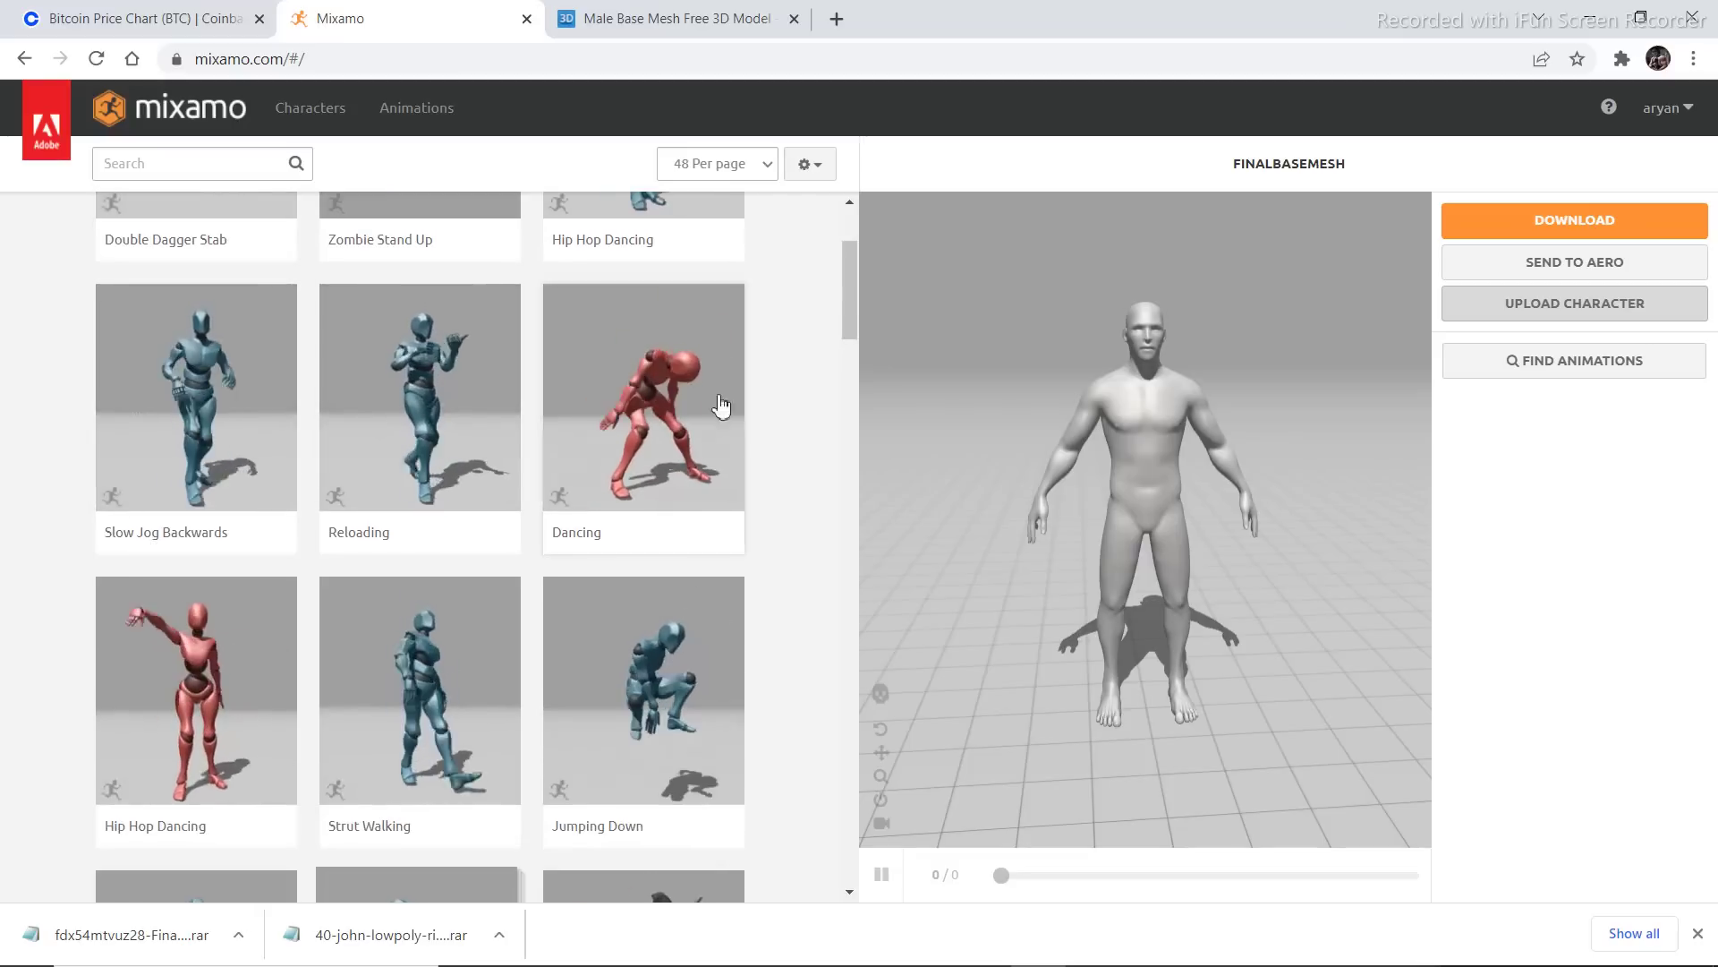
scroll(242, 211, up, 3)
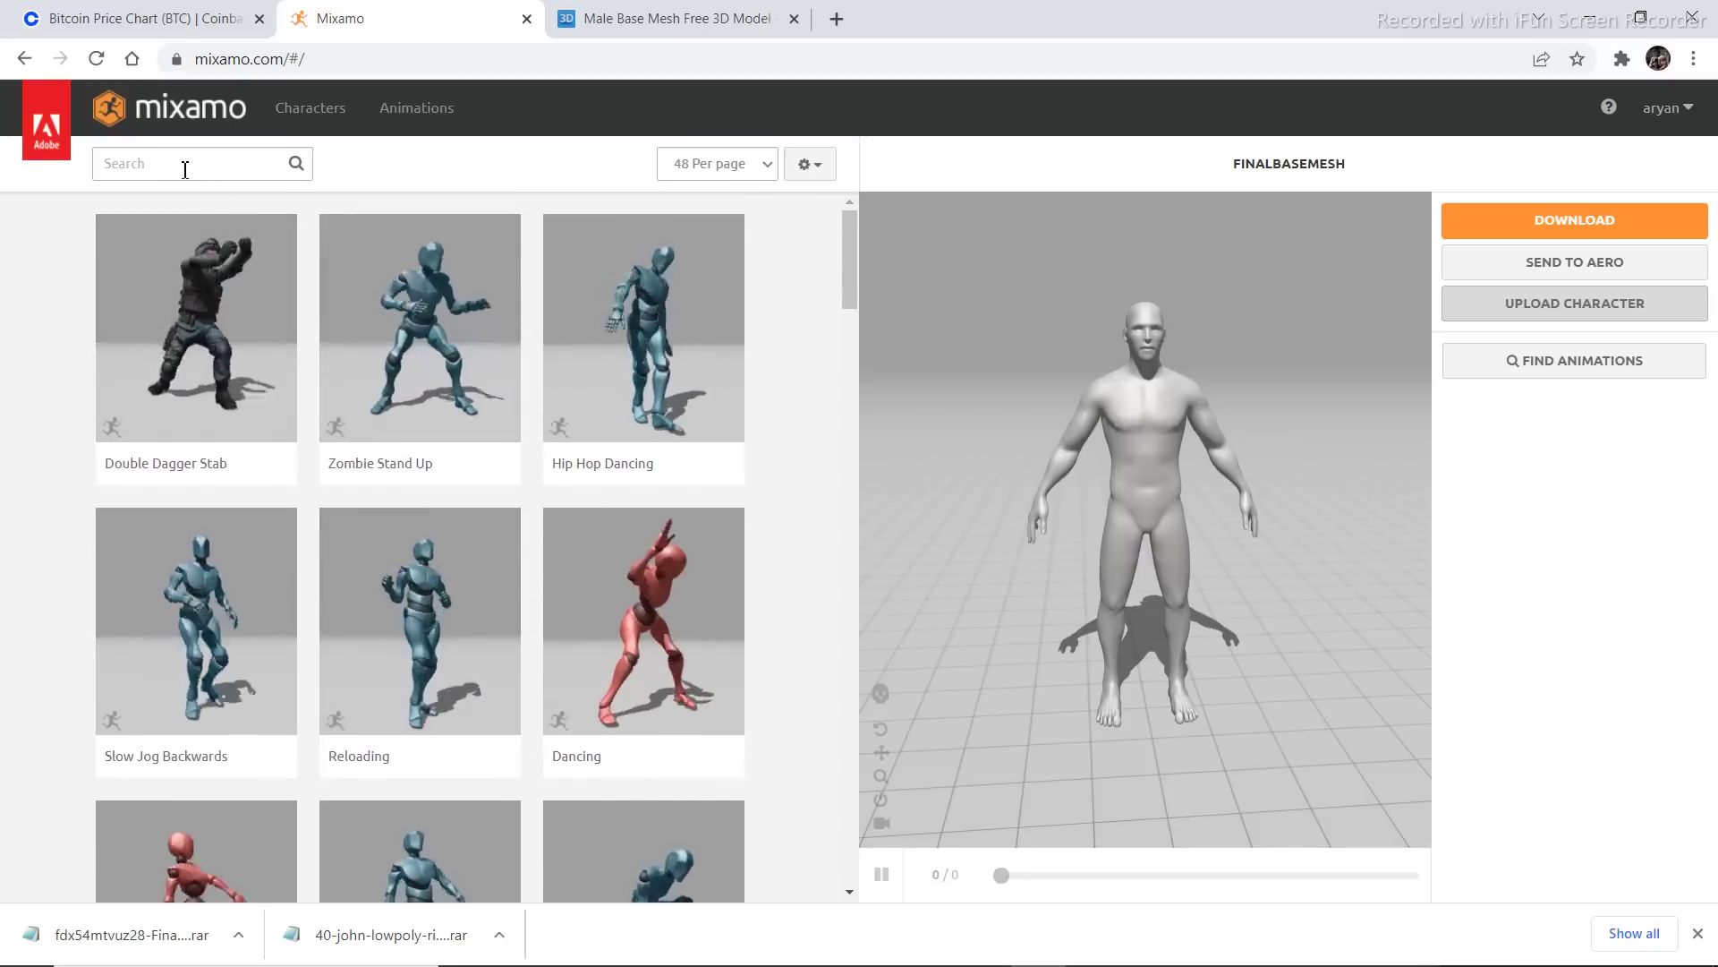
Search the animation library for 'walking' and scan the results grid
click(184, 165)
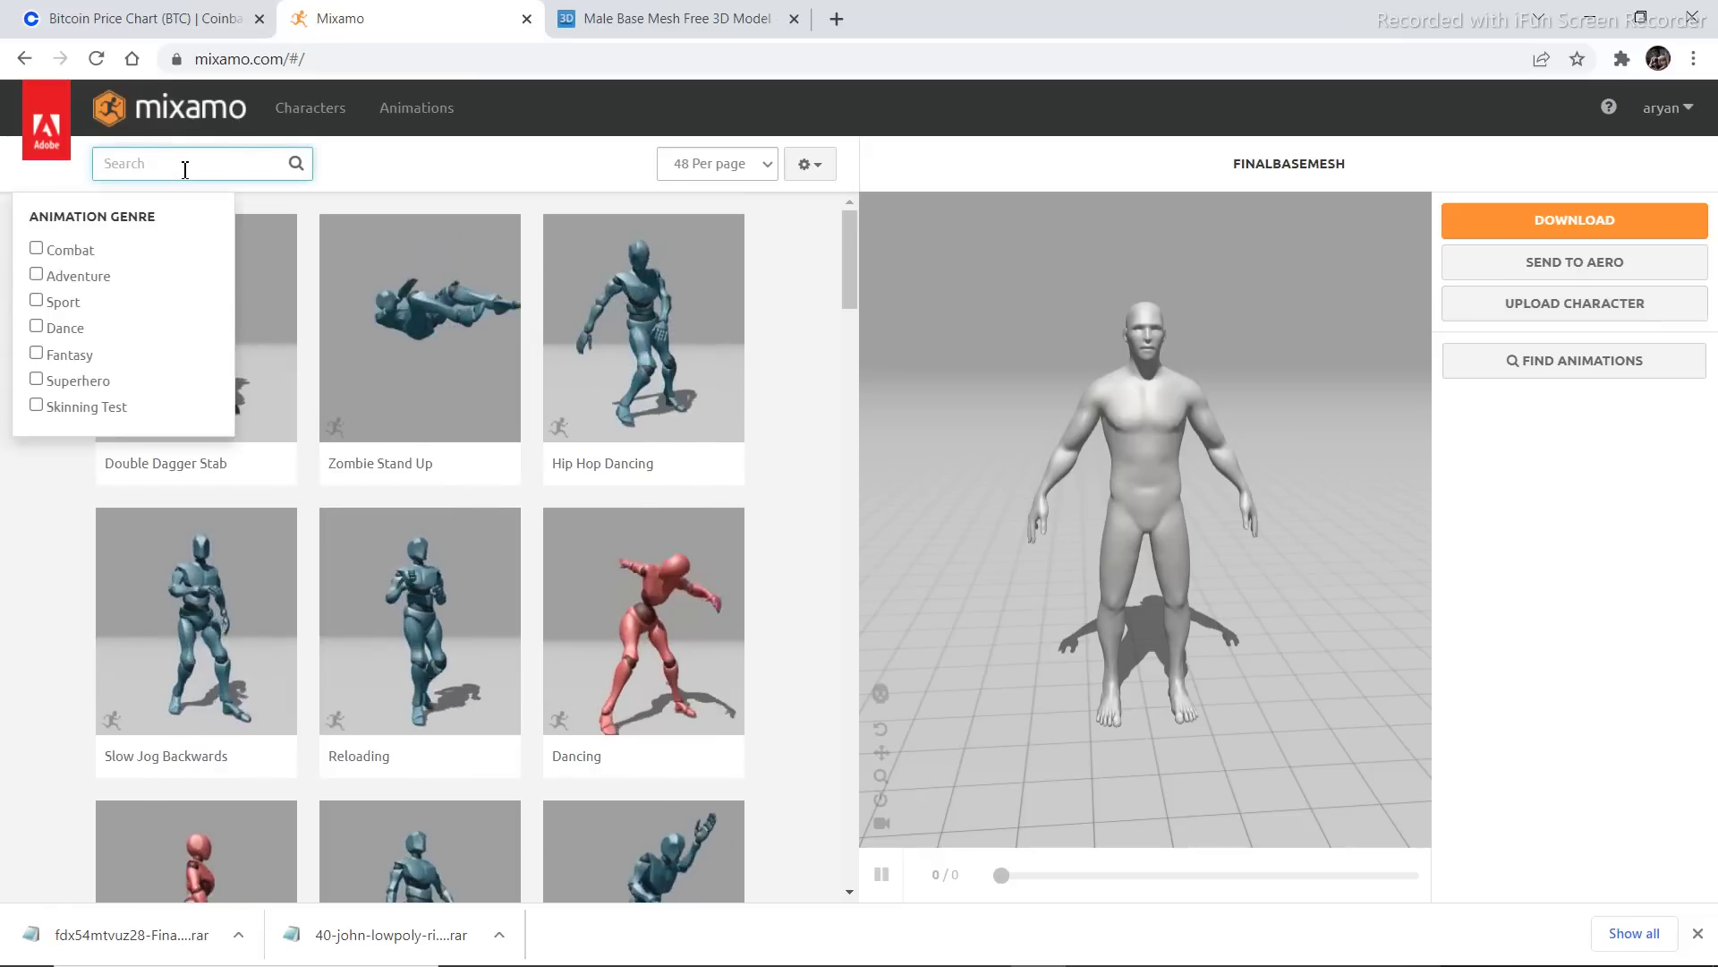
text(walkin)
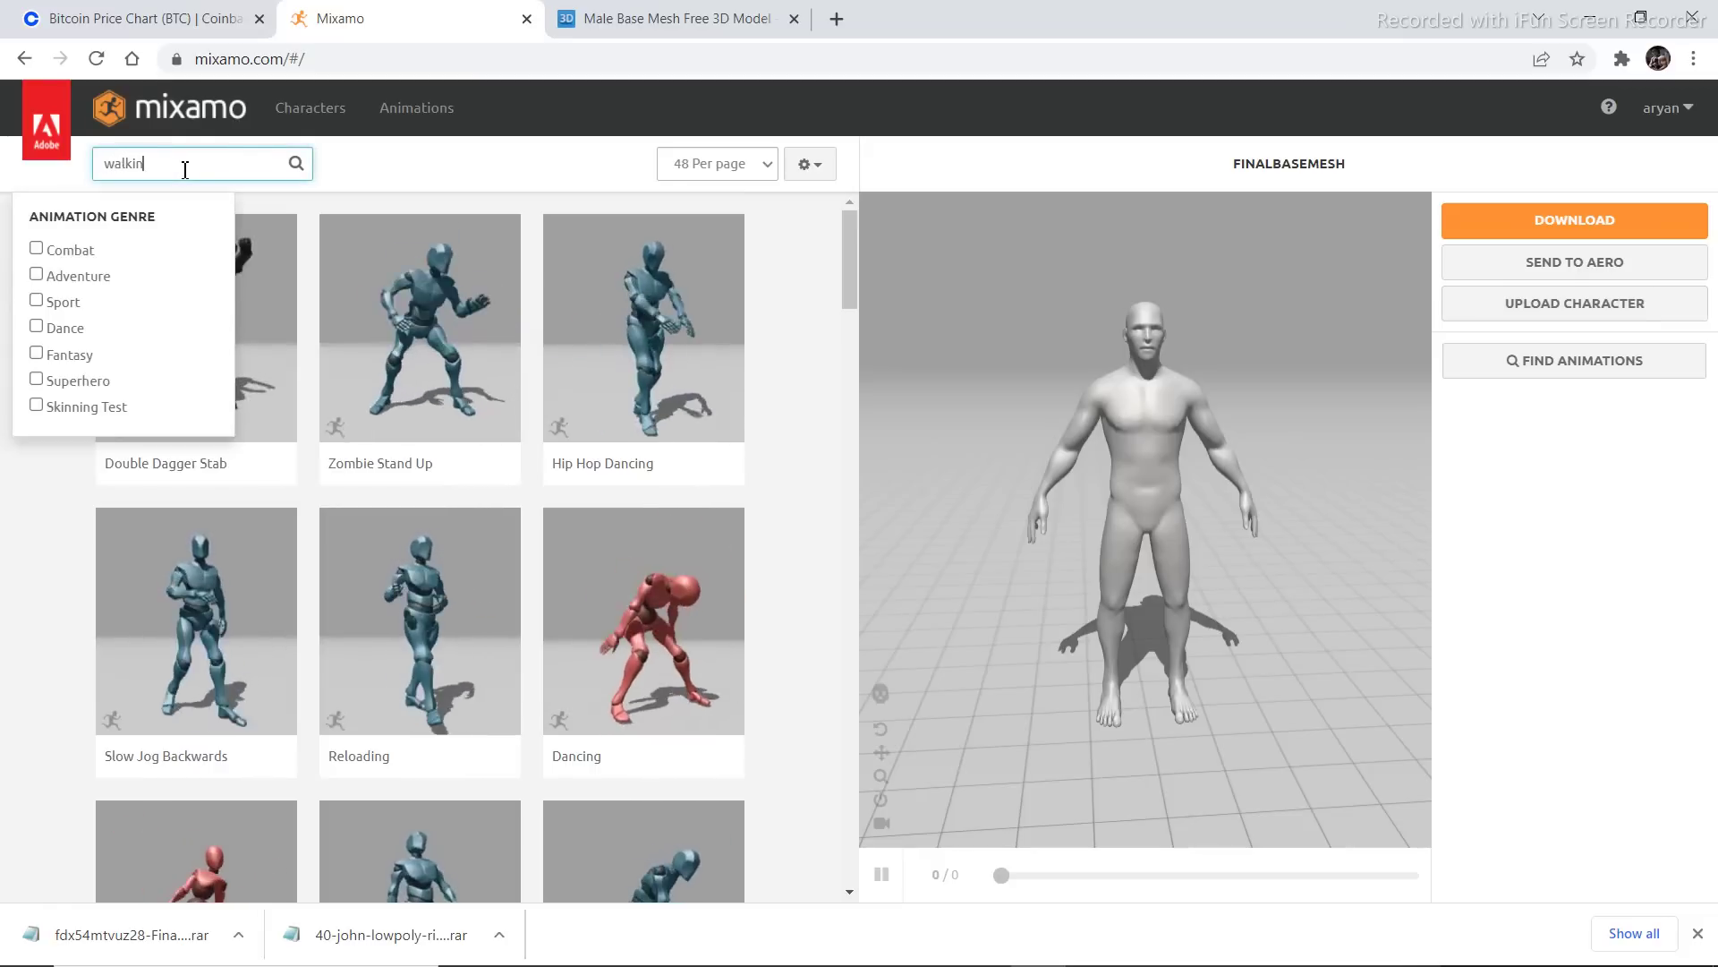
text(g)
key(Return)
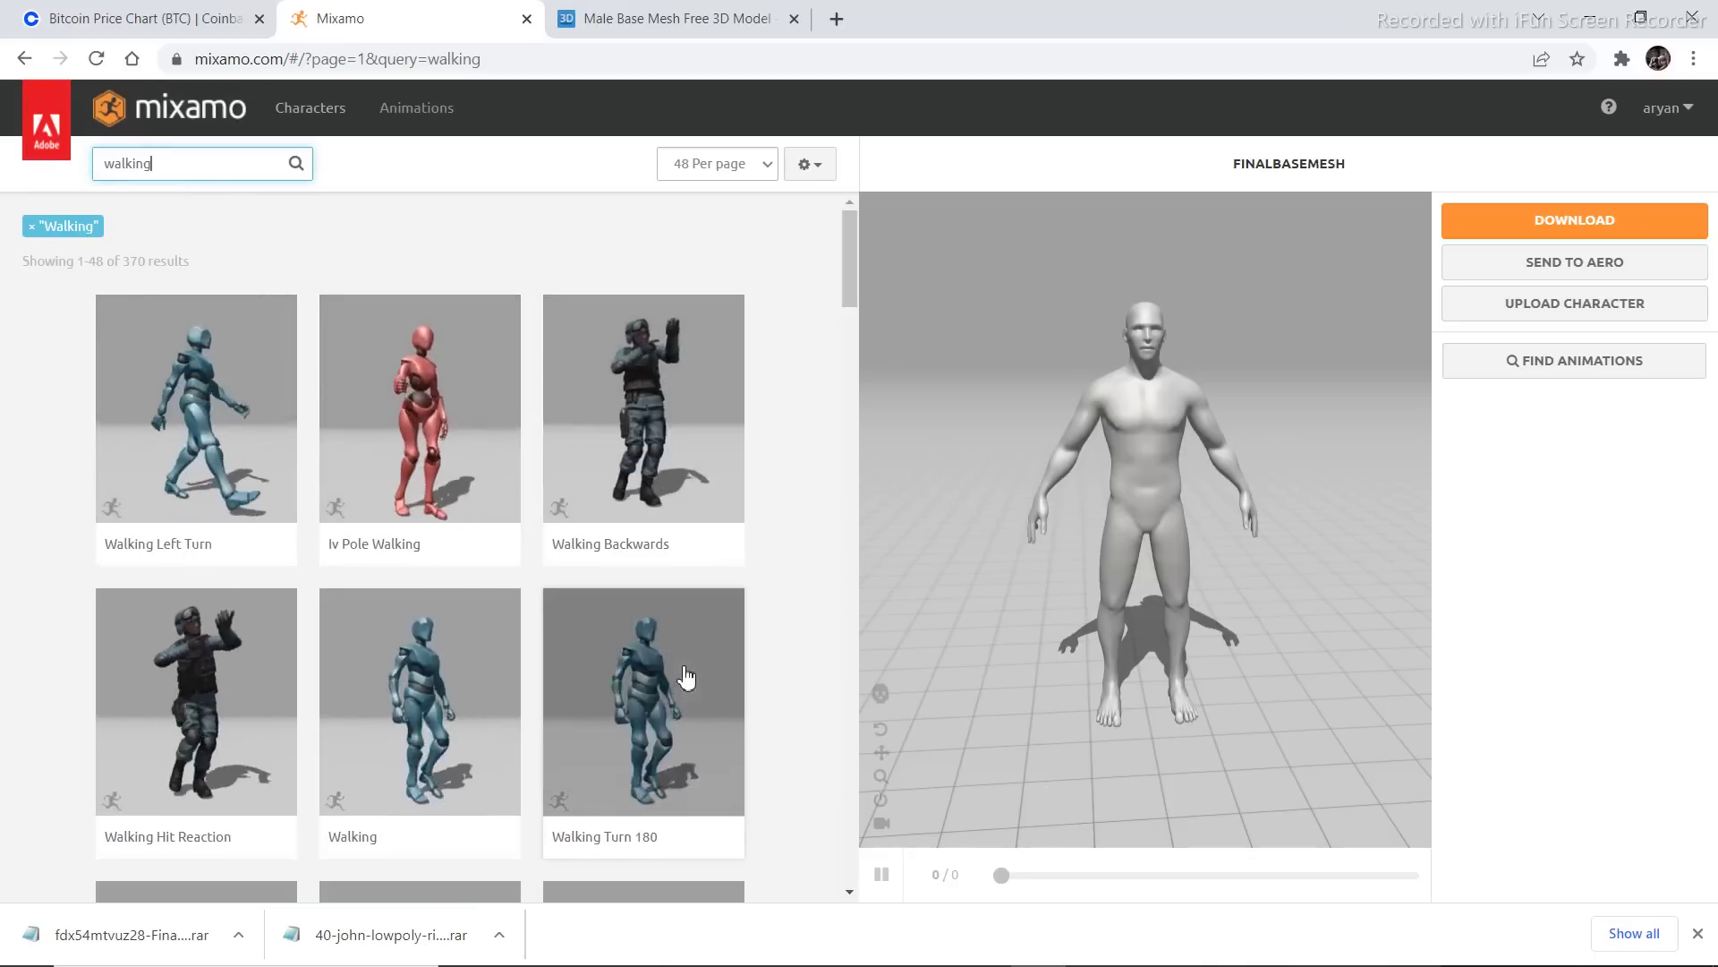
scroll(684, 678, down, 2)
scroll(209, 784, up, 2)
scroll(501, 528, down, 6)
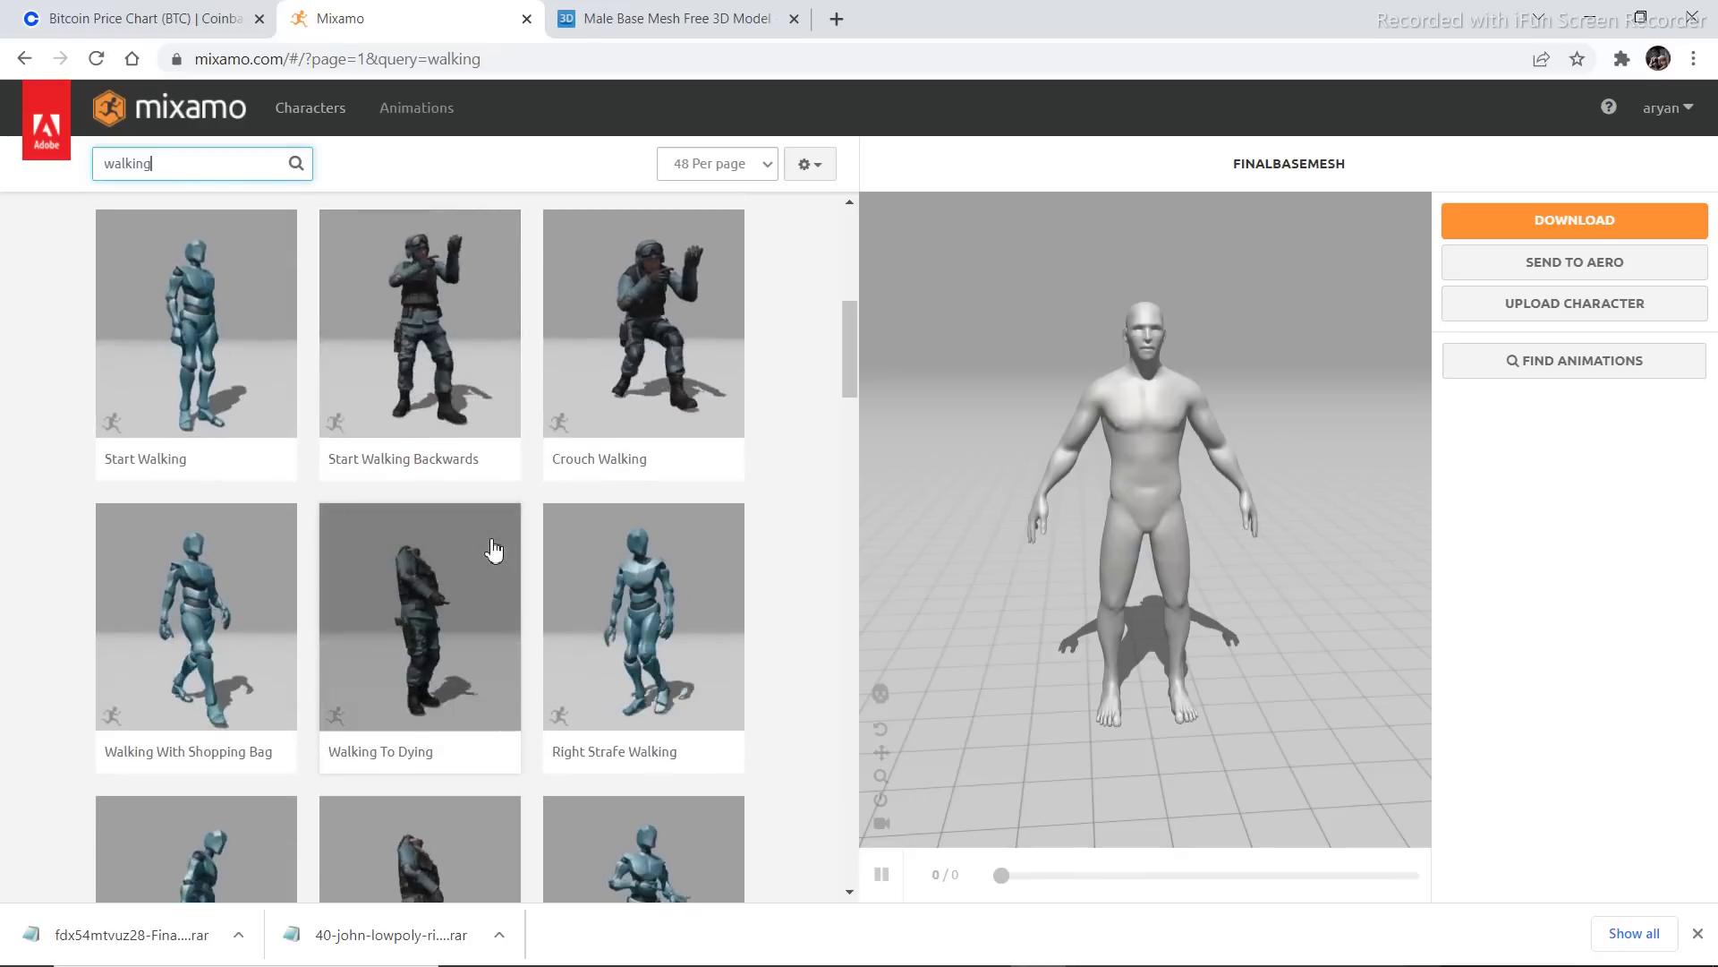
scroll(493, 550, up, 6)
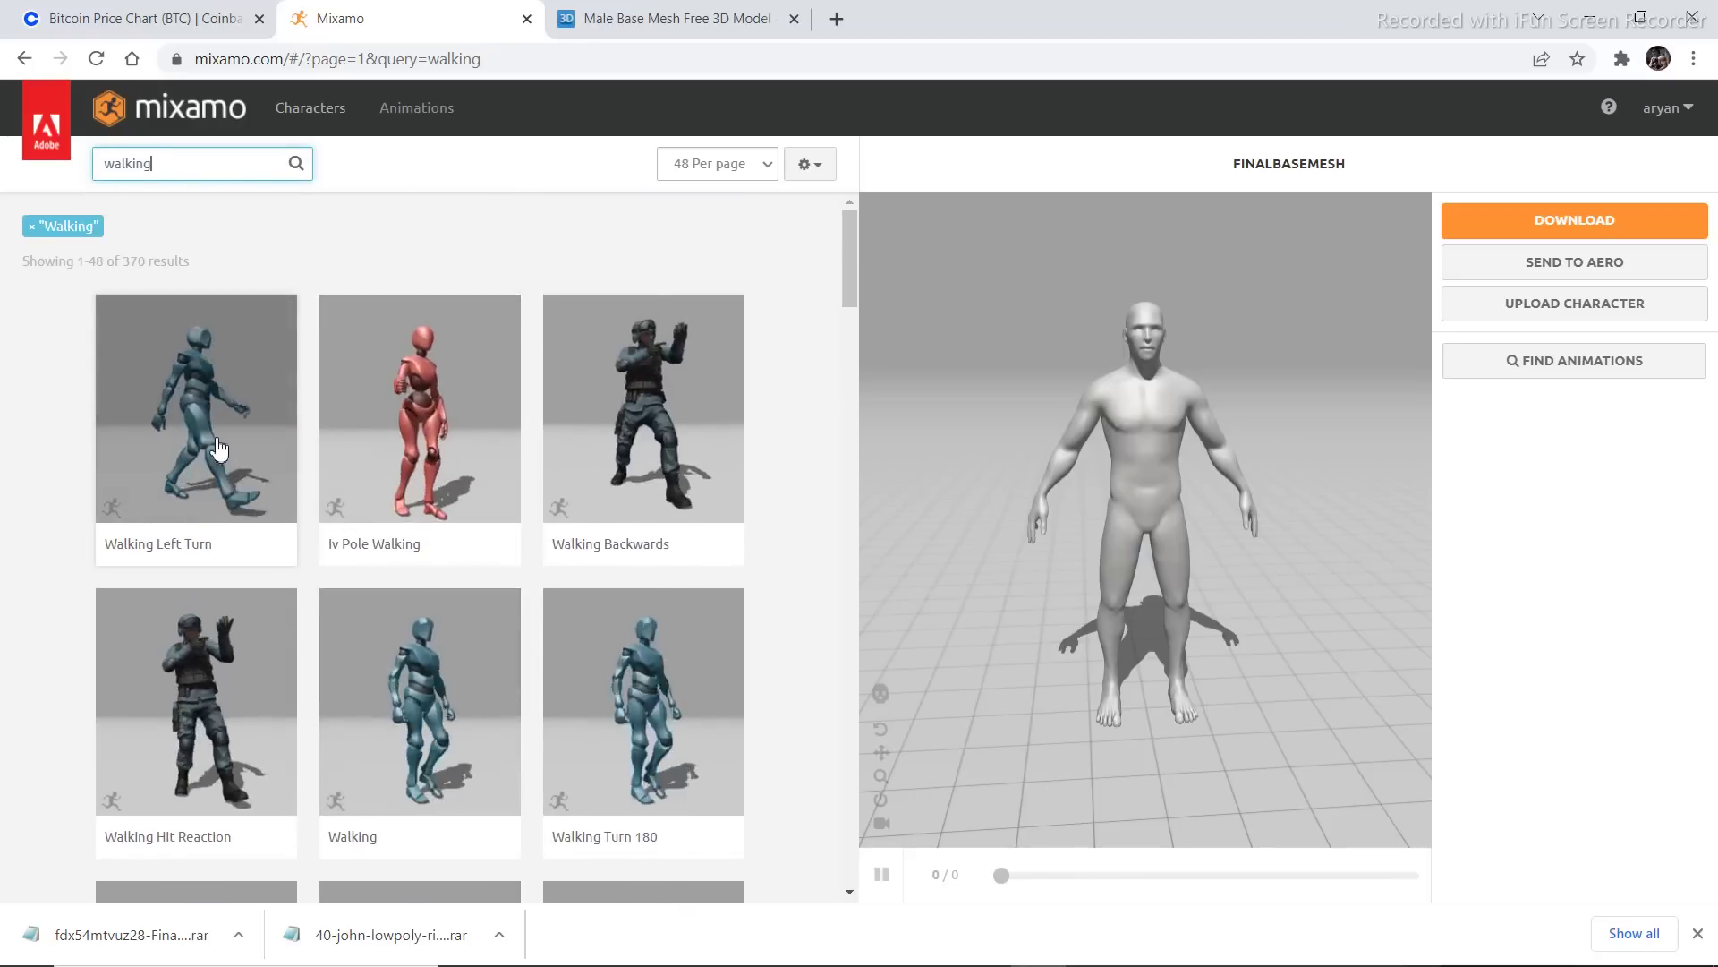
scroll(219, 449, down, 3)
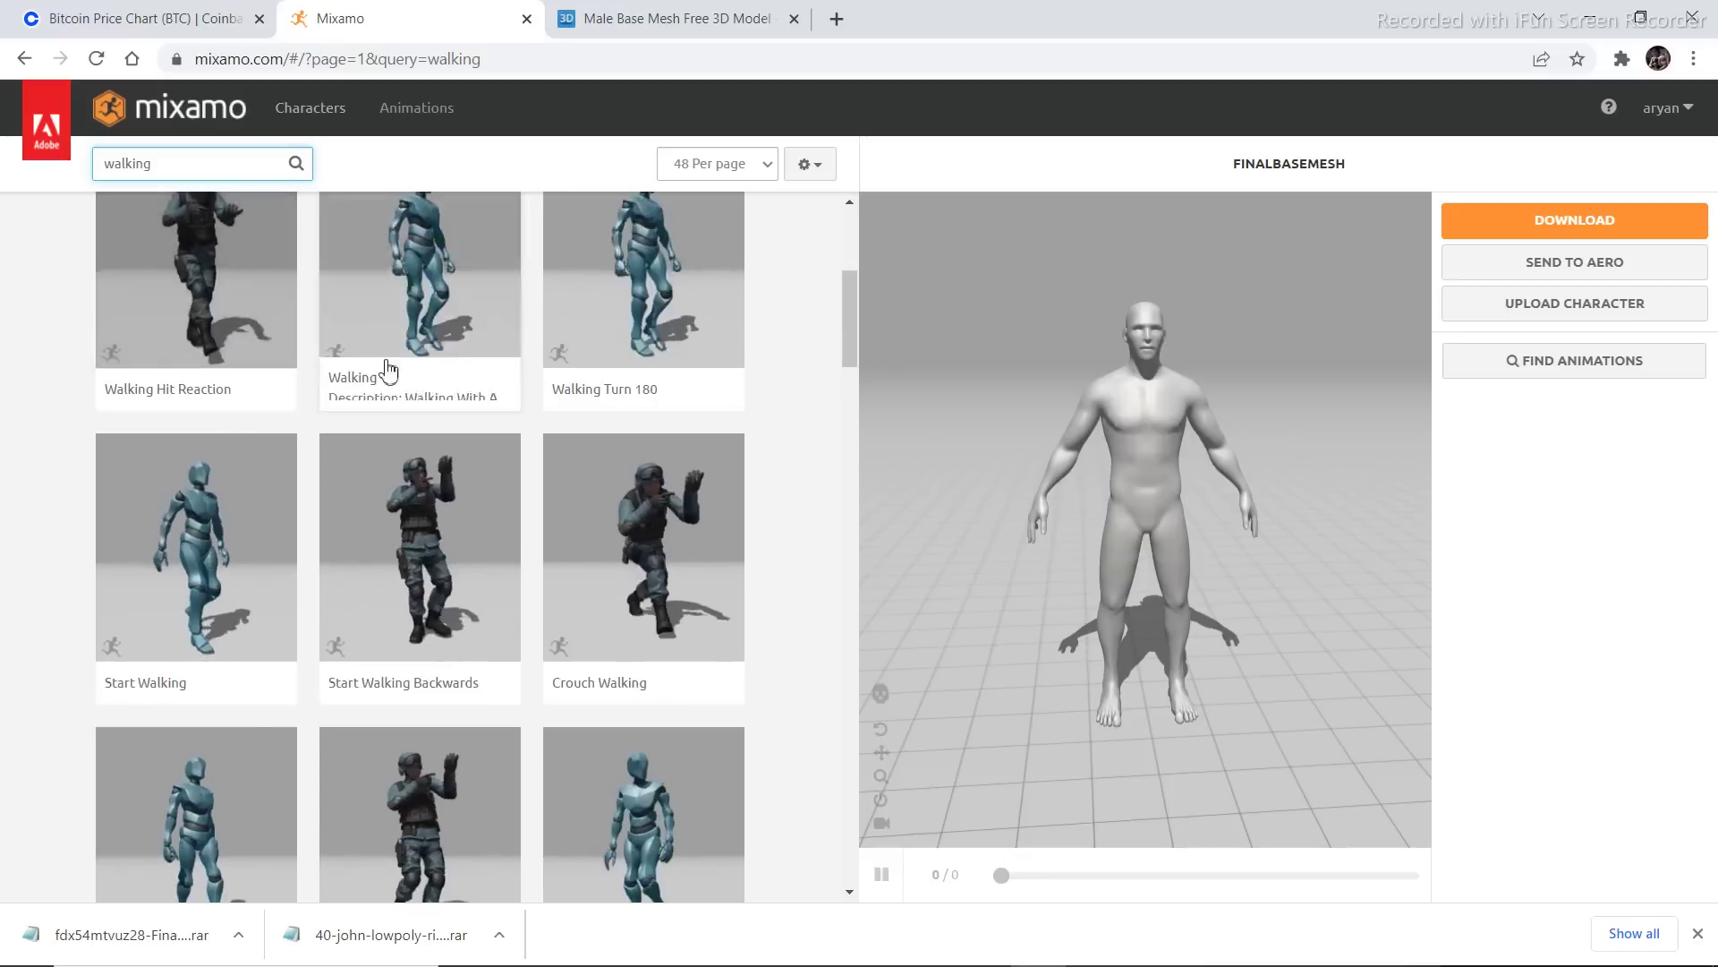
scroll(402, 436, up, 1)
click(448, 487)
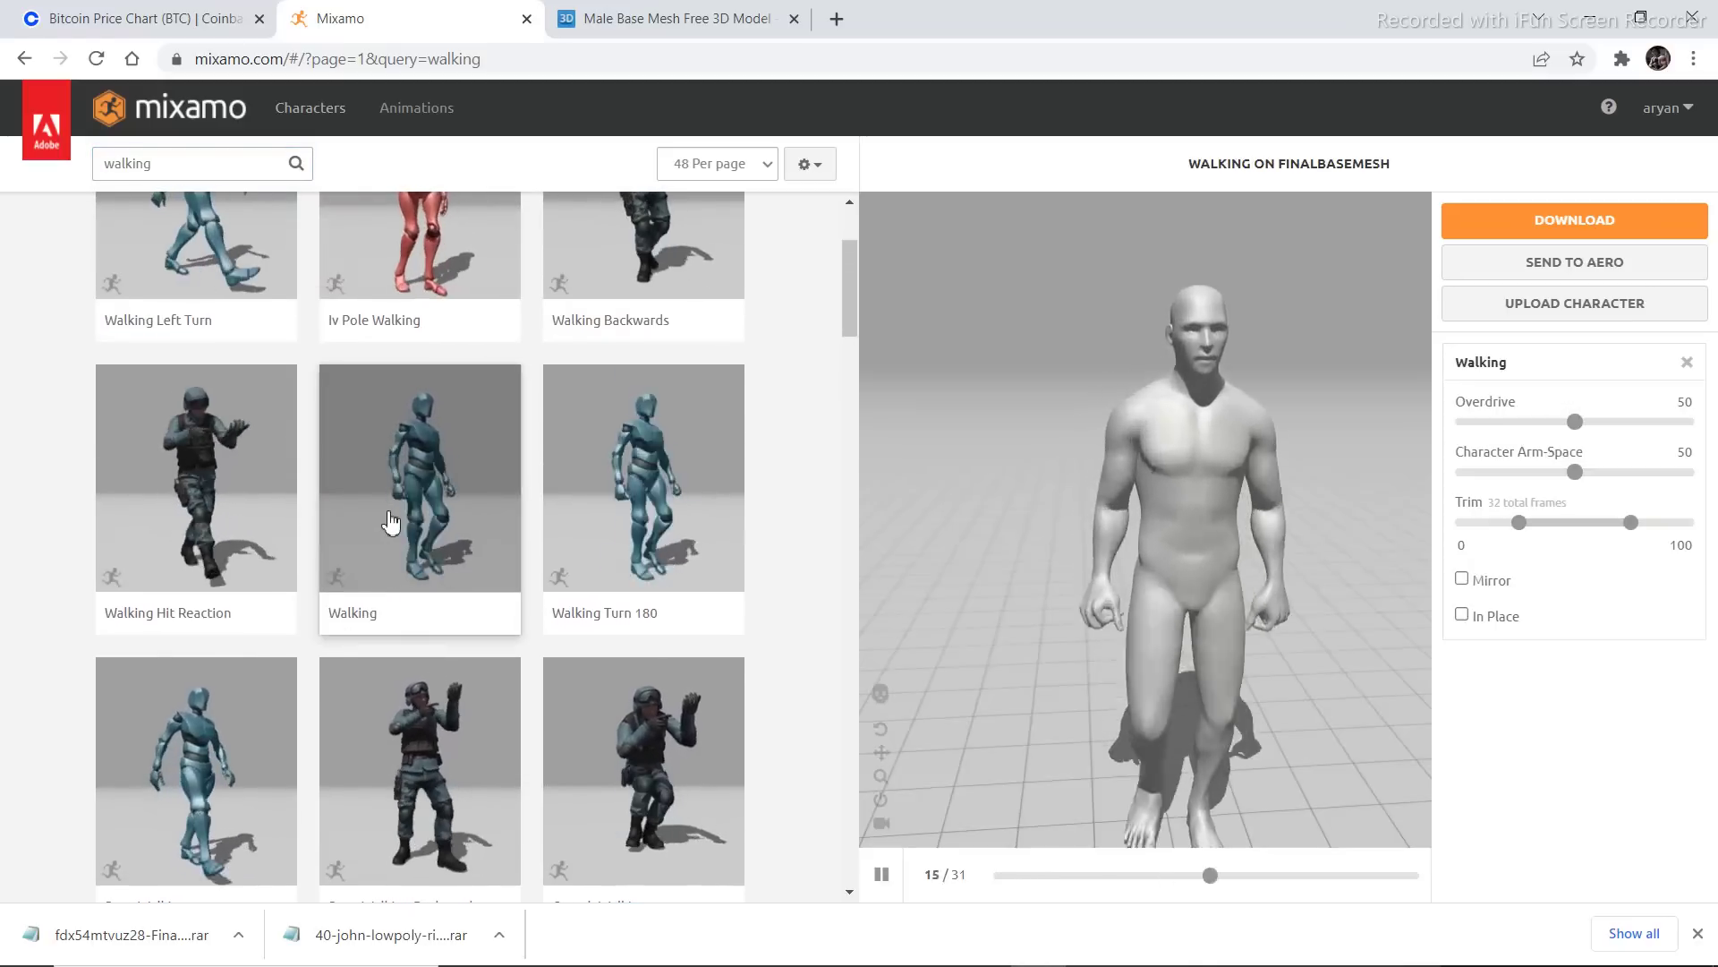
click(881, 824)
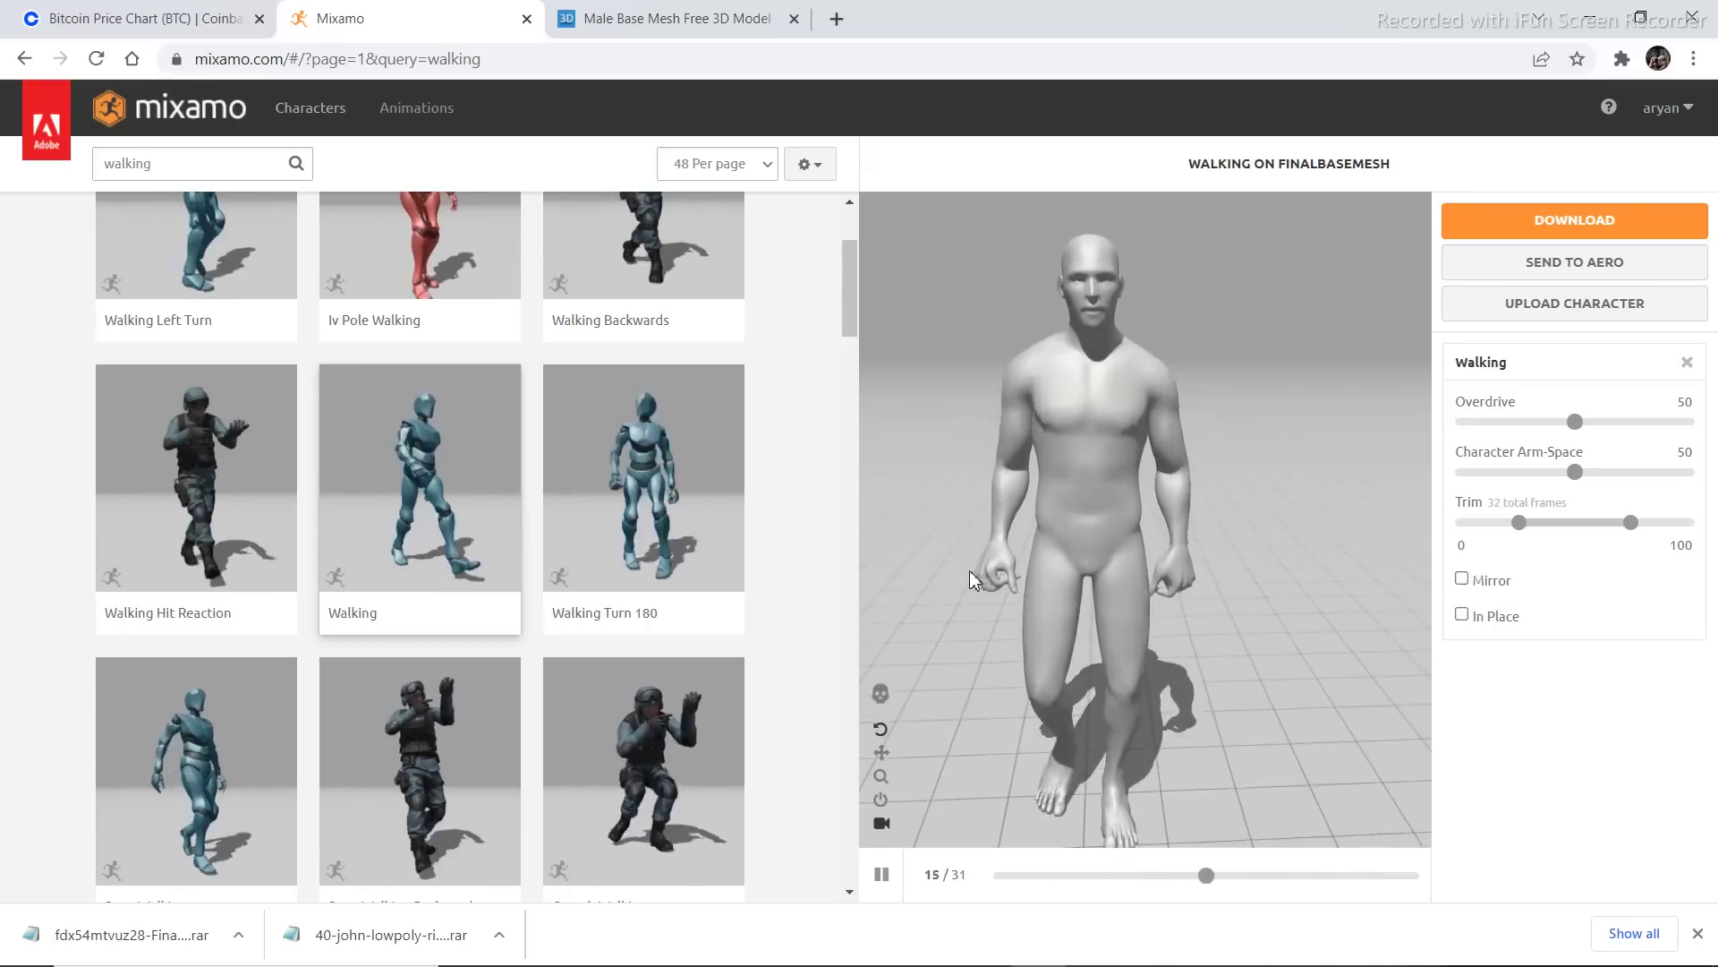
drag(975, 572, 1076, 557)
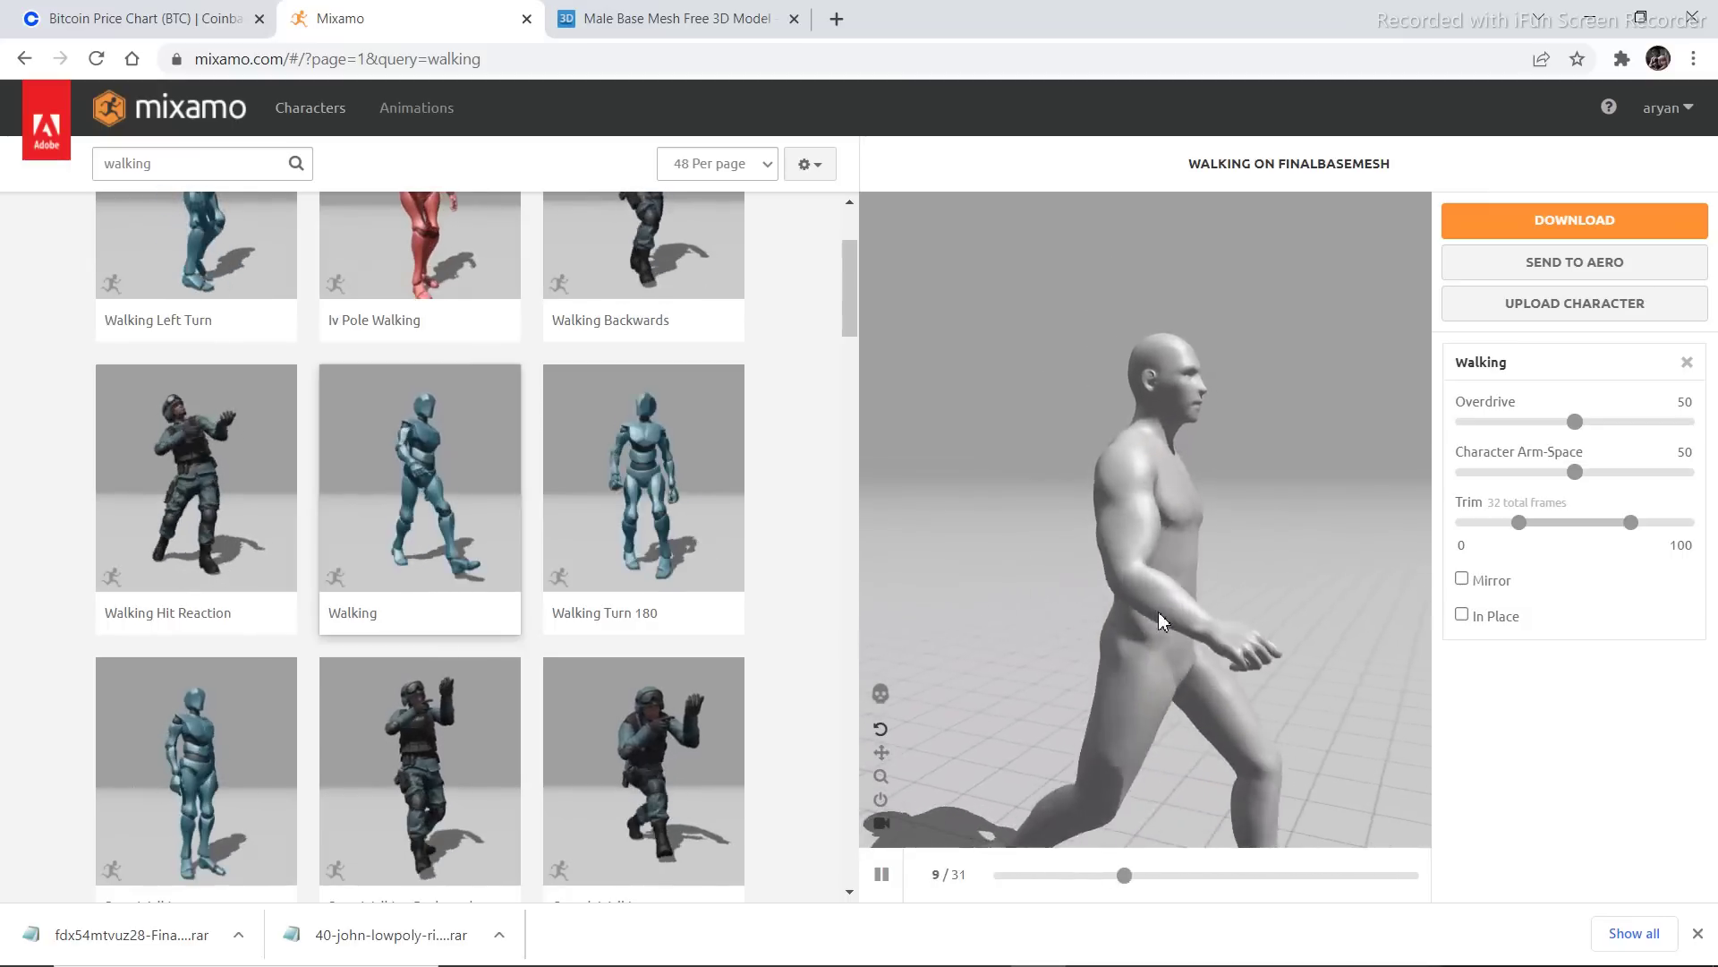
drag(1159, 610, 1120, 614)
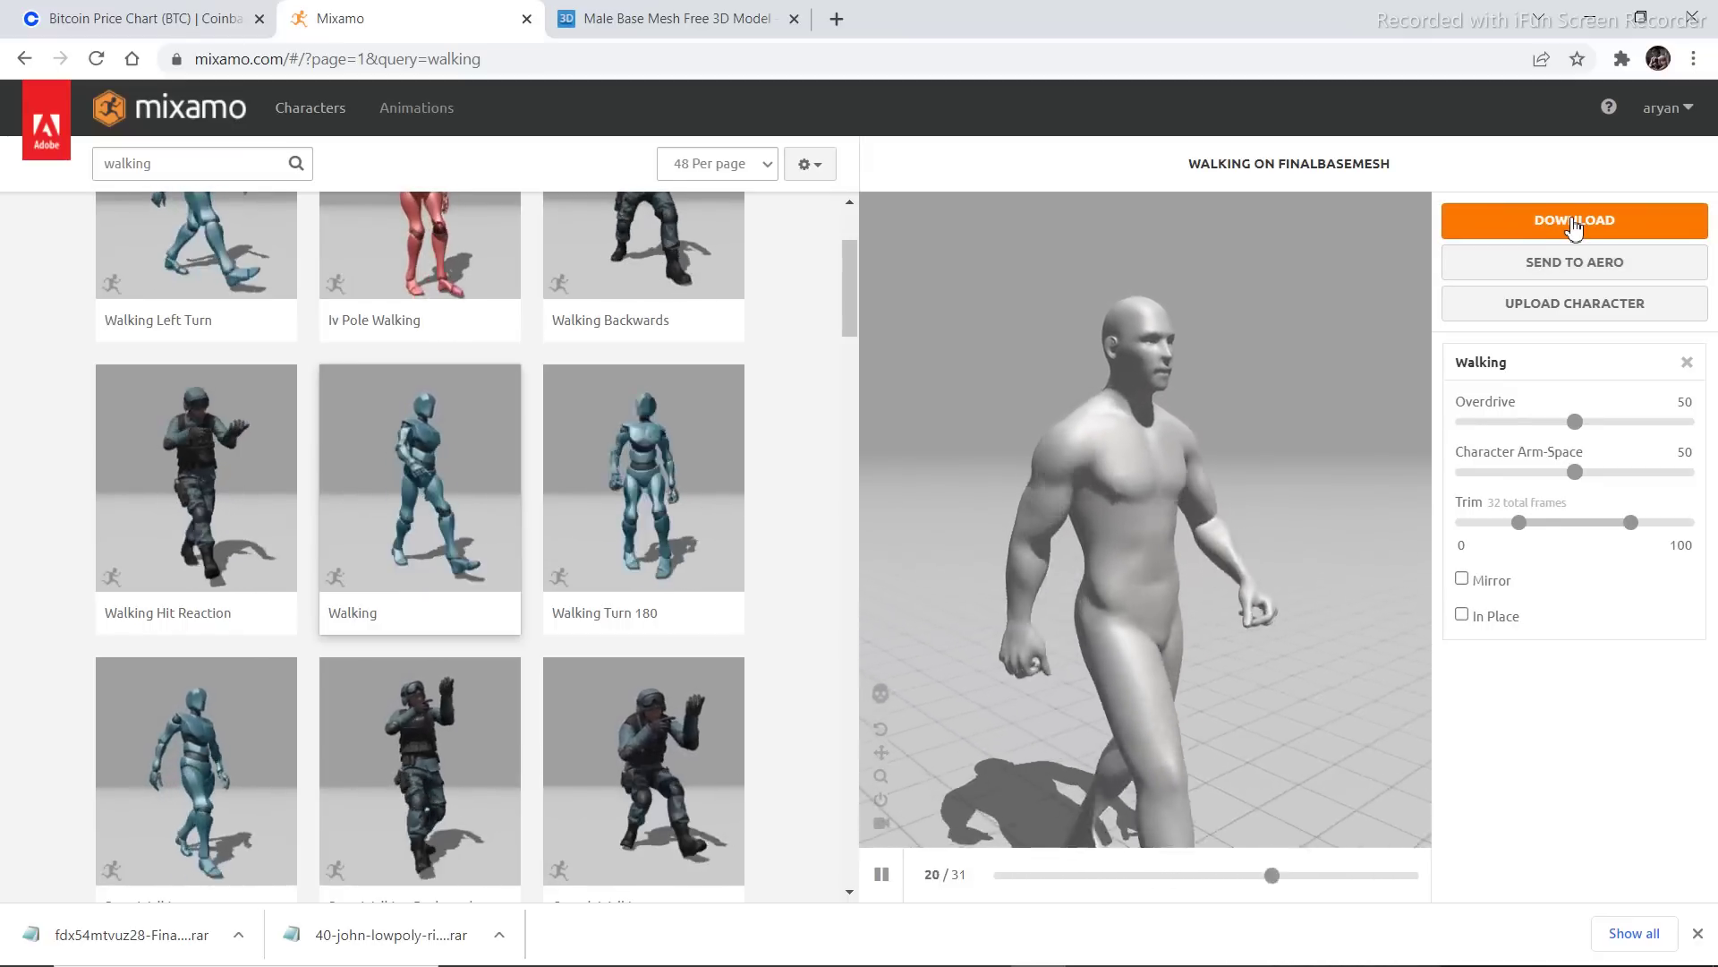
Download the Walking animation as FBX Binary (.fbx), With Skin, at 30 fps
click(1574, 226)
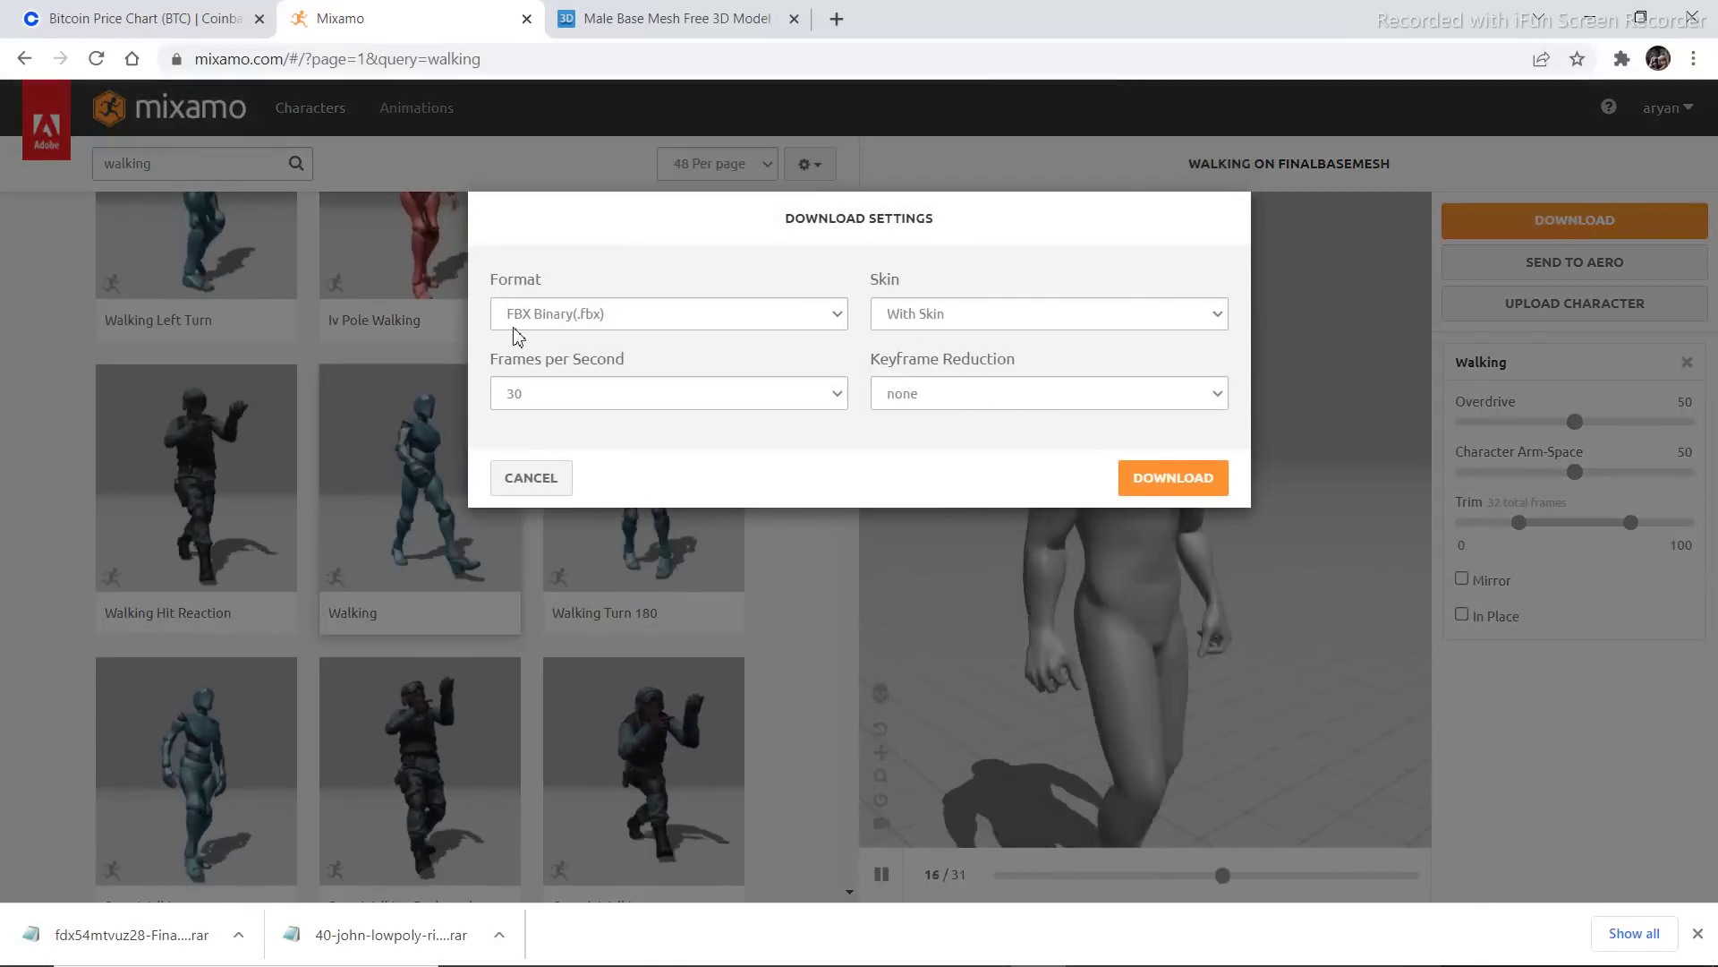
click(648, 314)
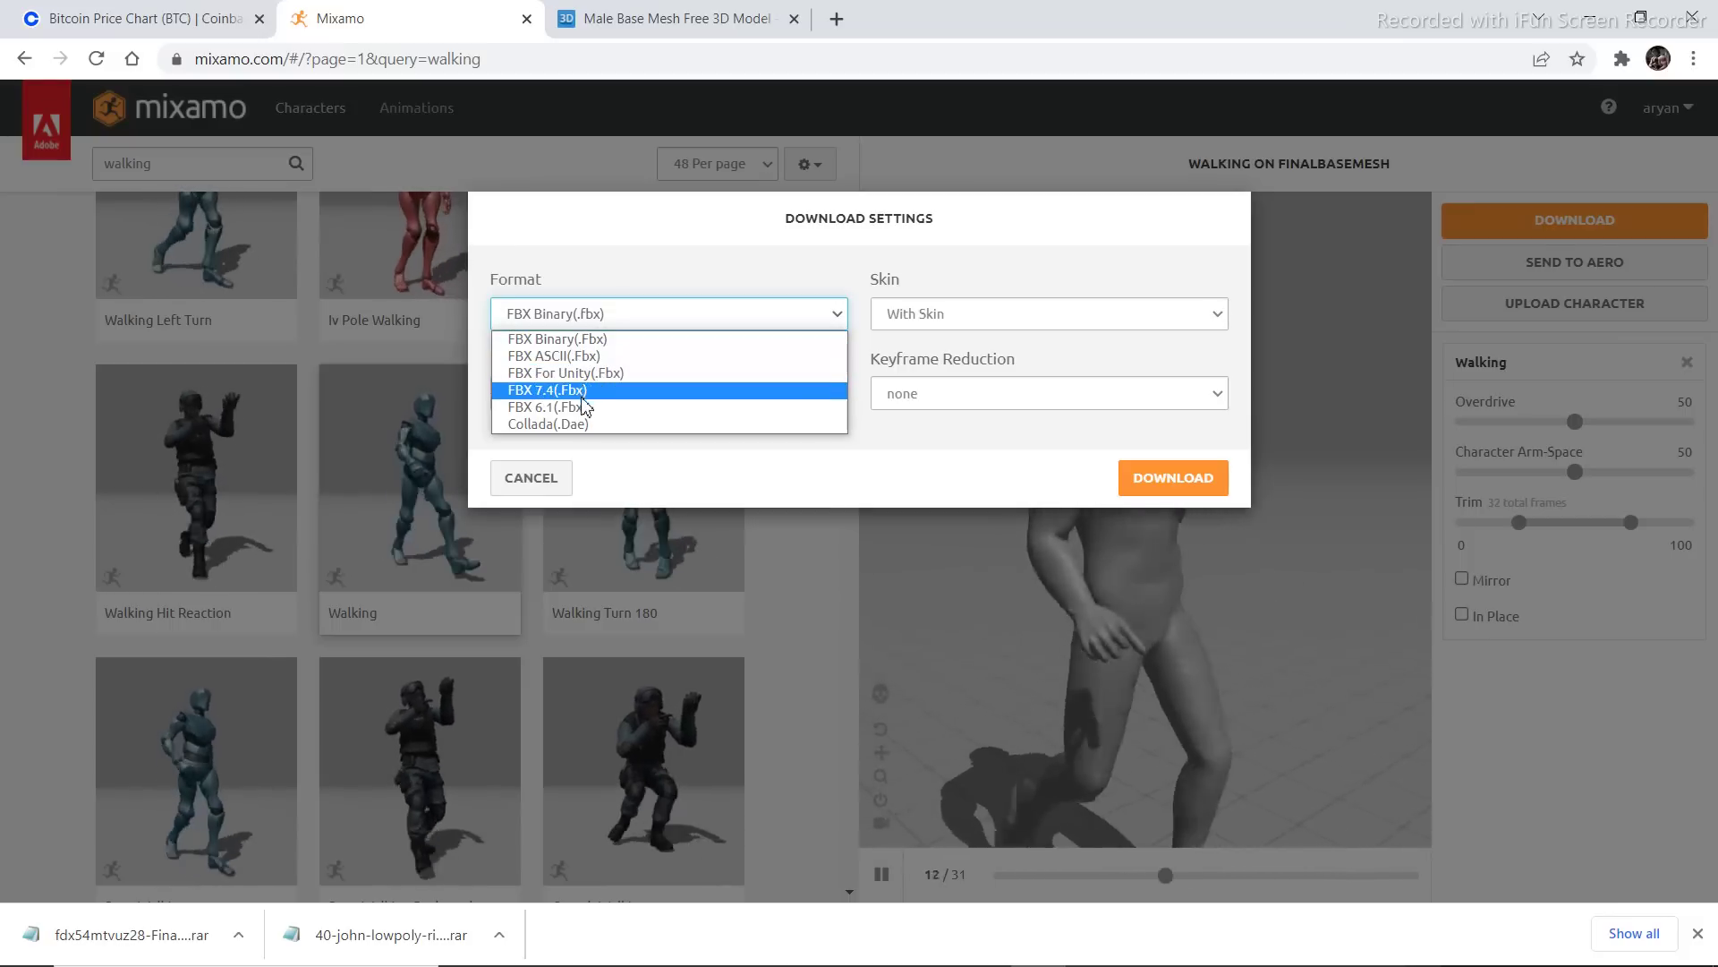
click(566, 341)
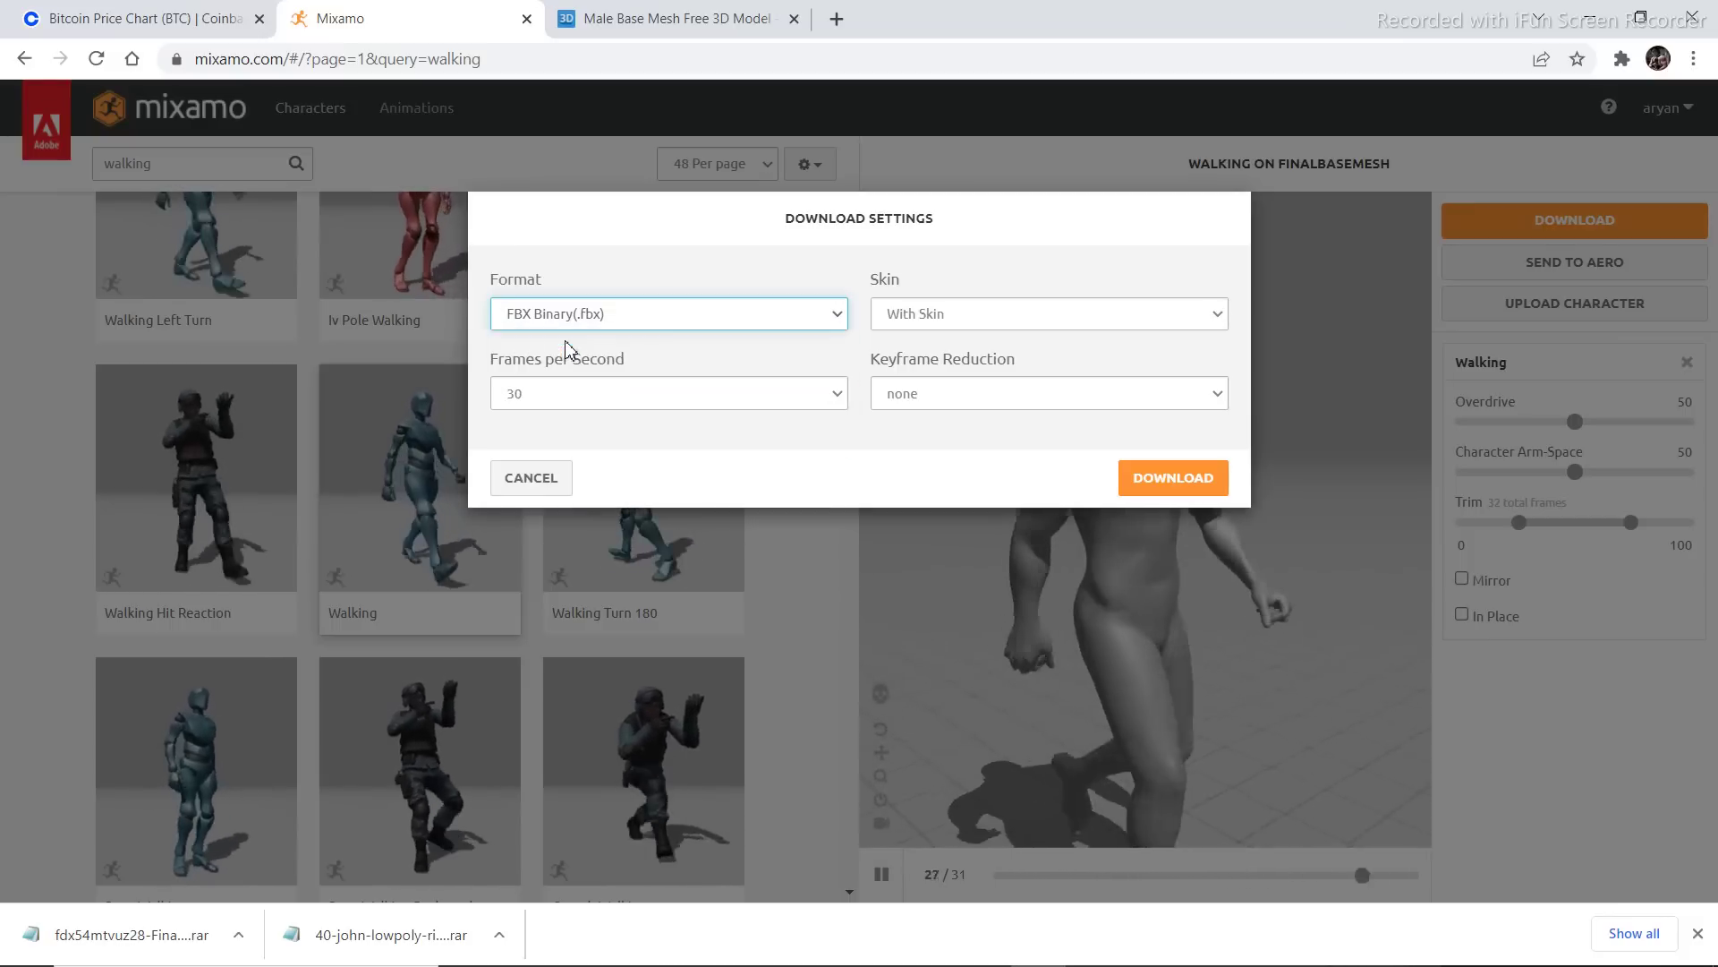
click(1169, 483)
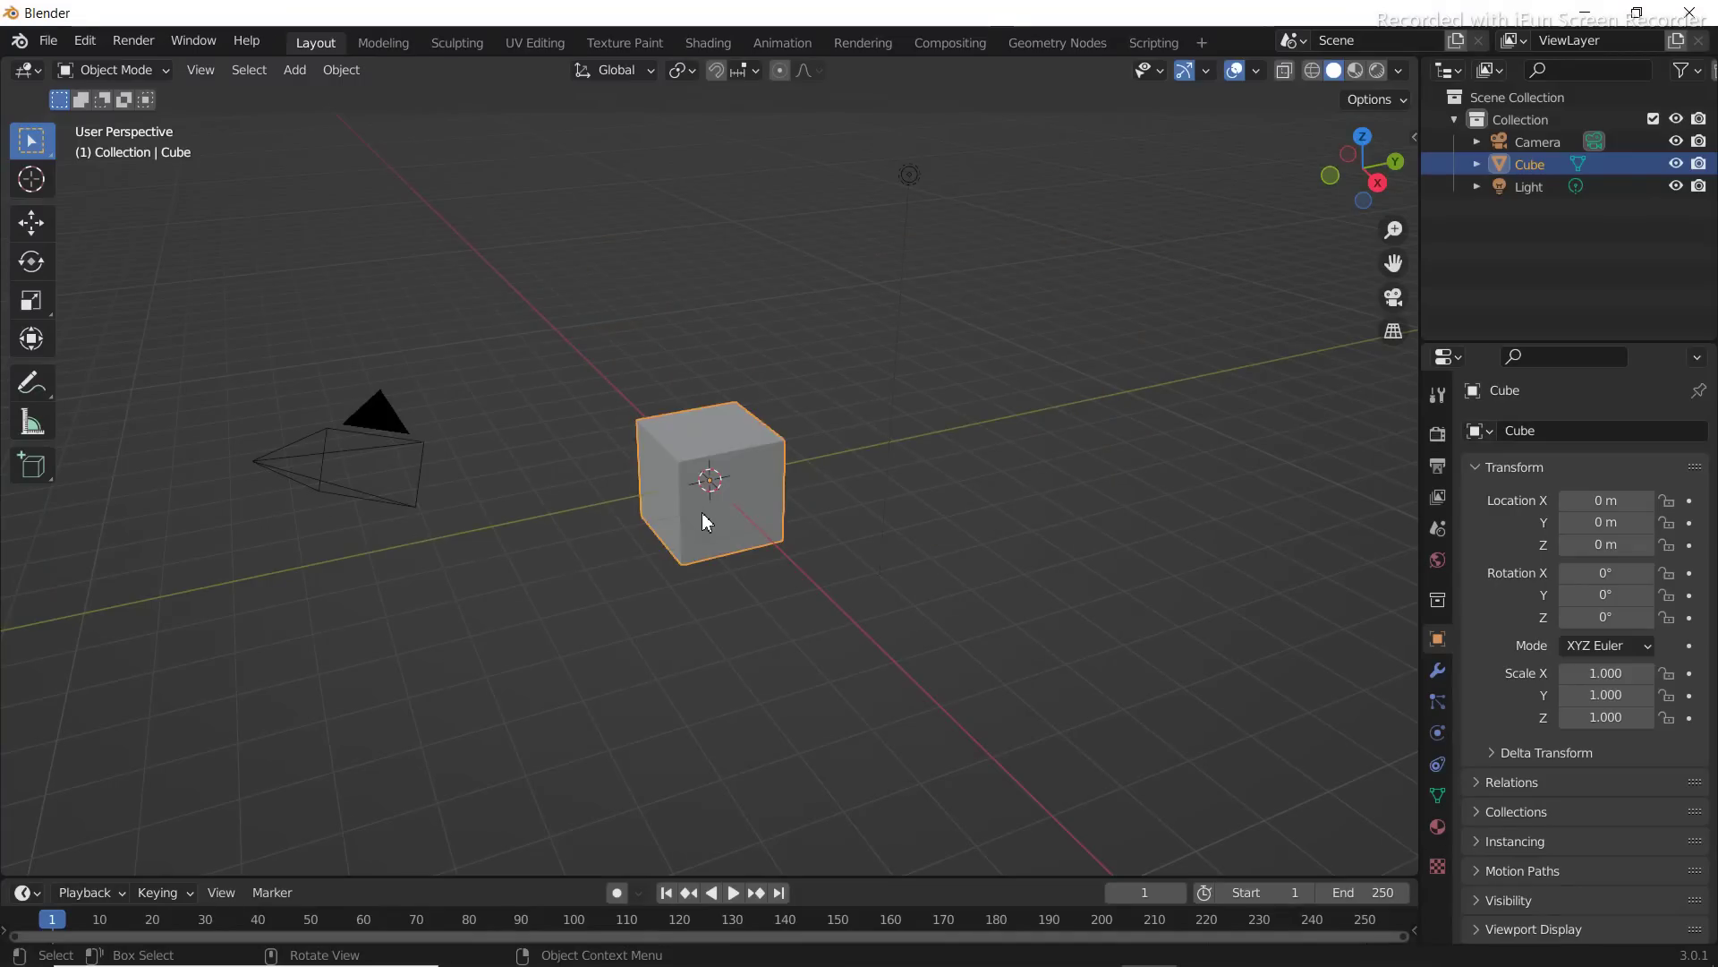
Delete the default Cube from the scene
key(Delete)
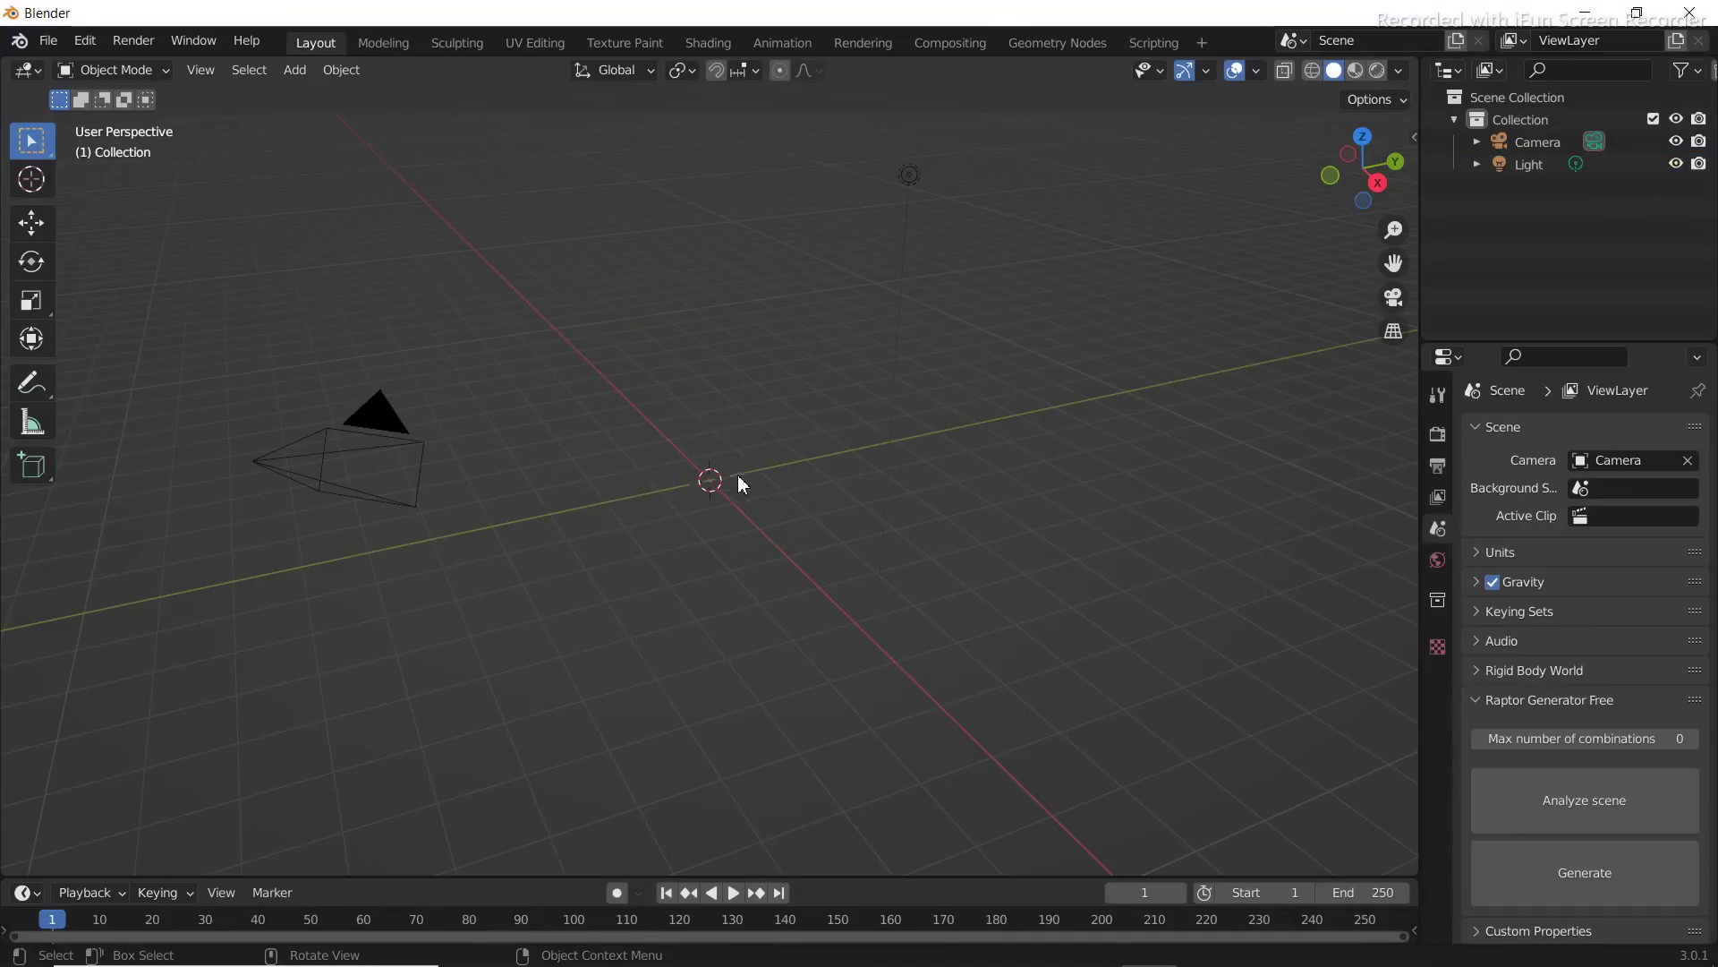
Import Walking (1).fbx from the Desktop through File > Import > FBX (.fbx)
click(49, 41)
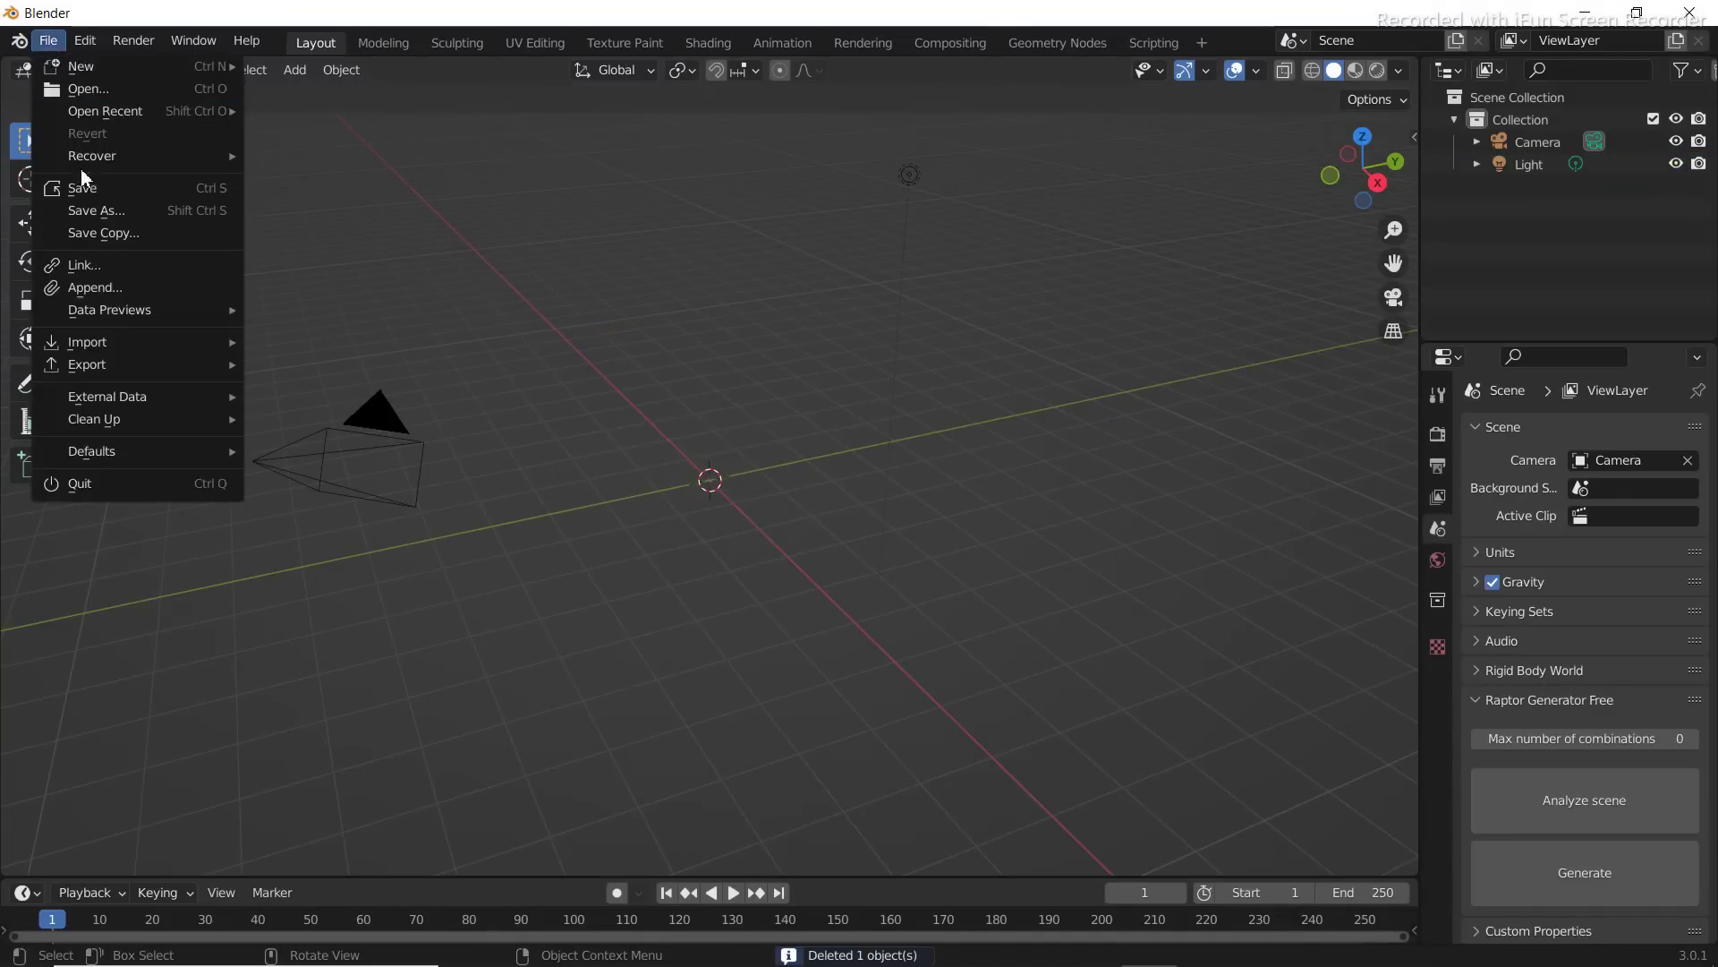
mouse_move(94, 349)
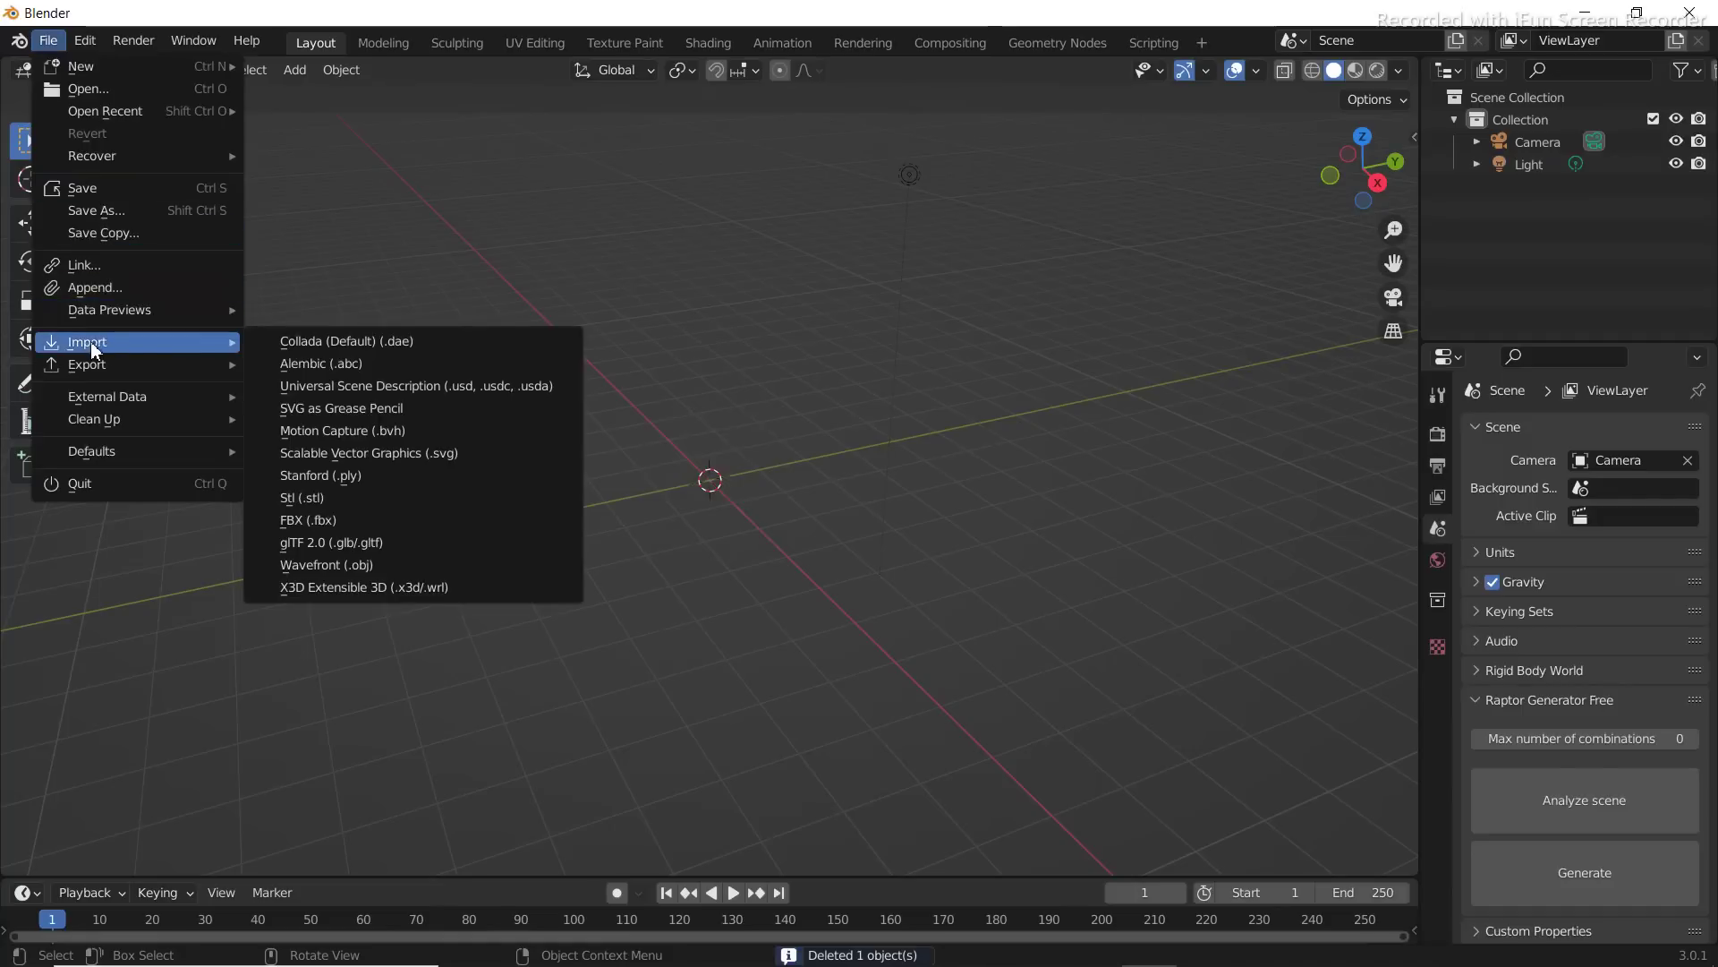
click(338, 522)
click(357, 343)
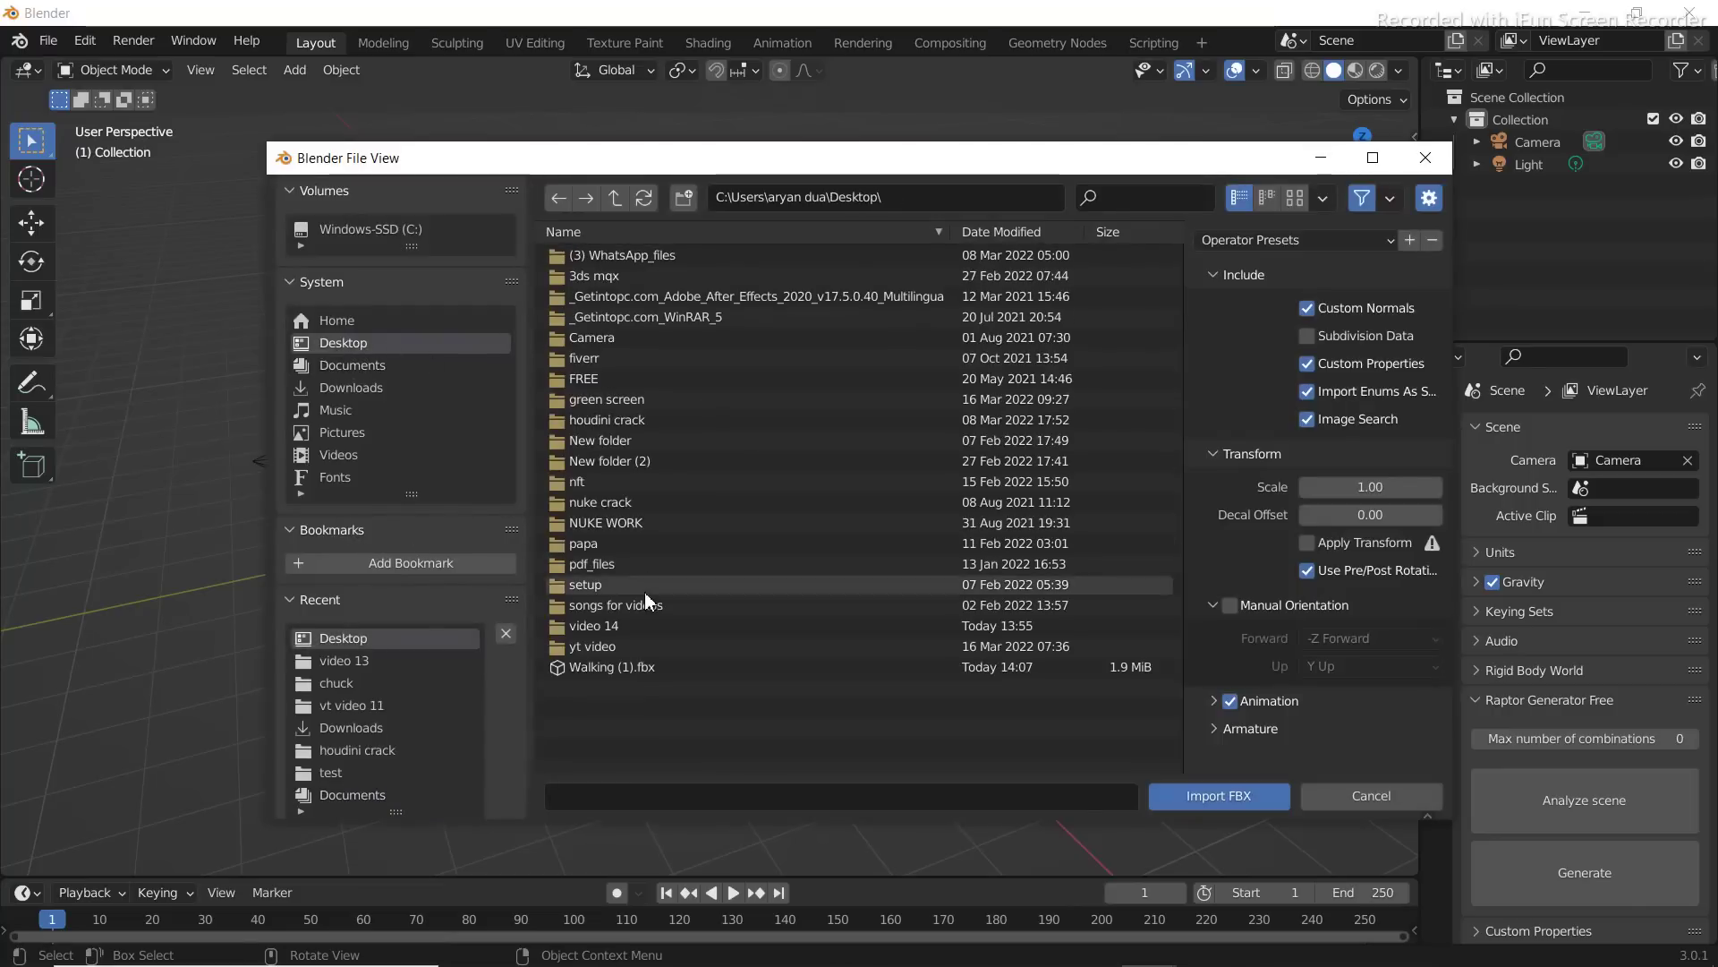
double_click(641, 667)
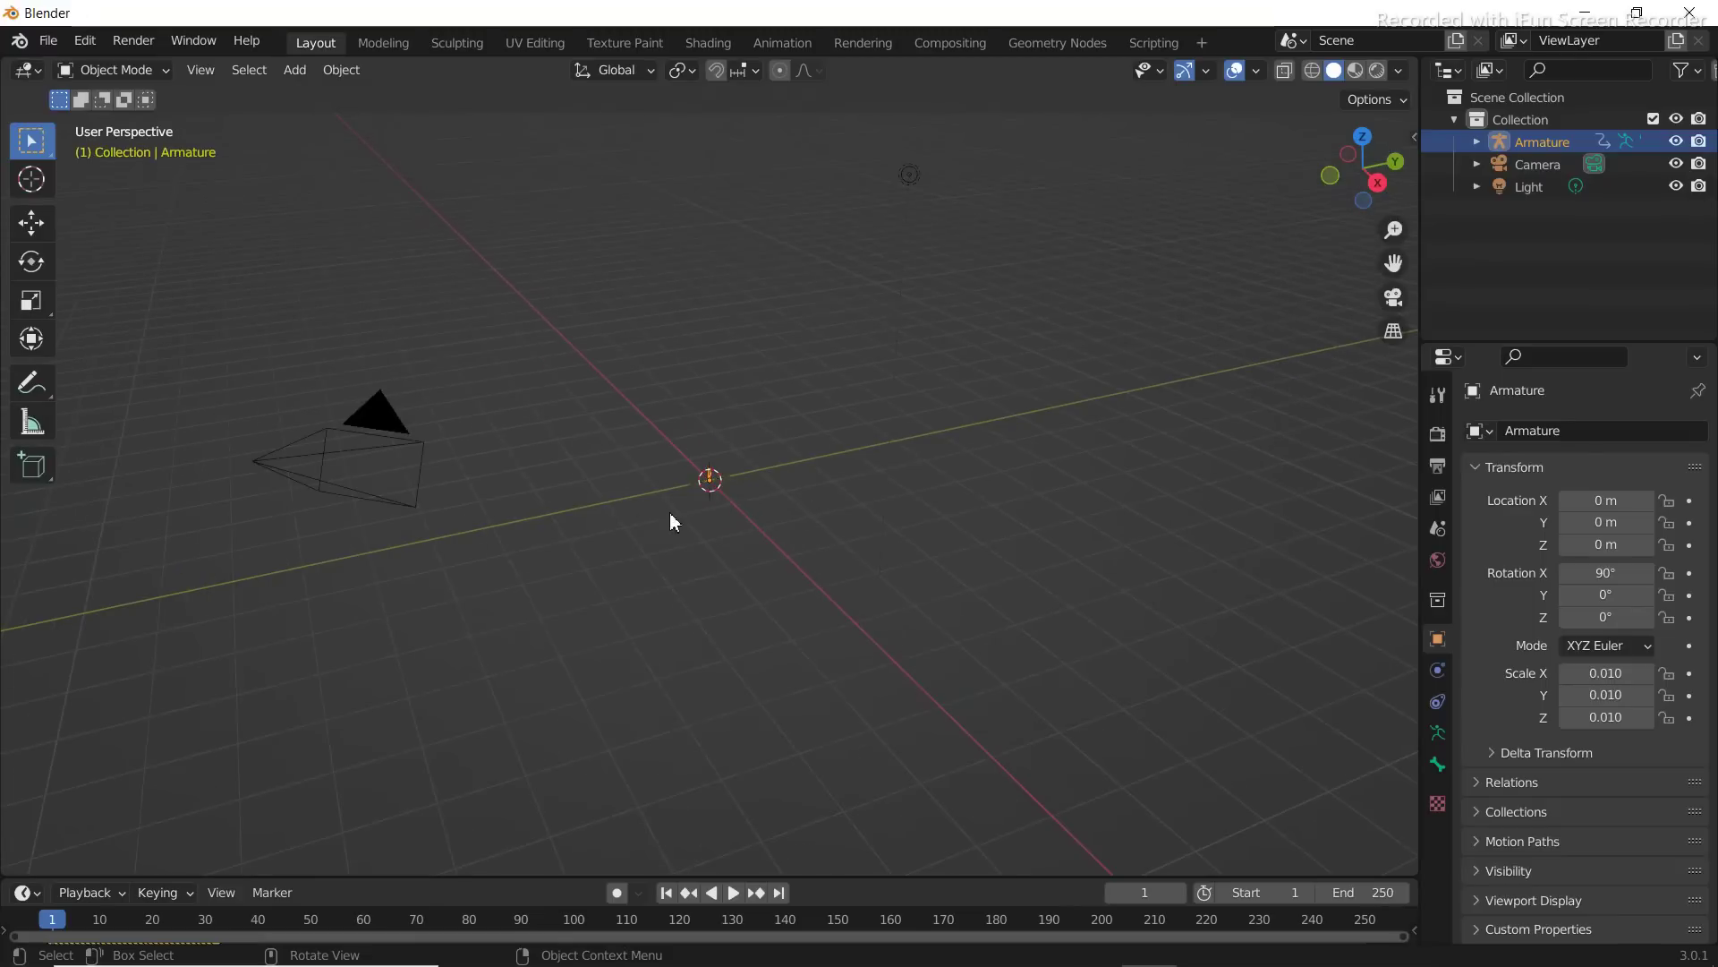
Zoom in on the imported armature and scale it from 0.010 up to 0.110 on all axes
scroll(711, 497, up, 6)
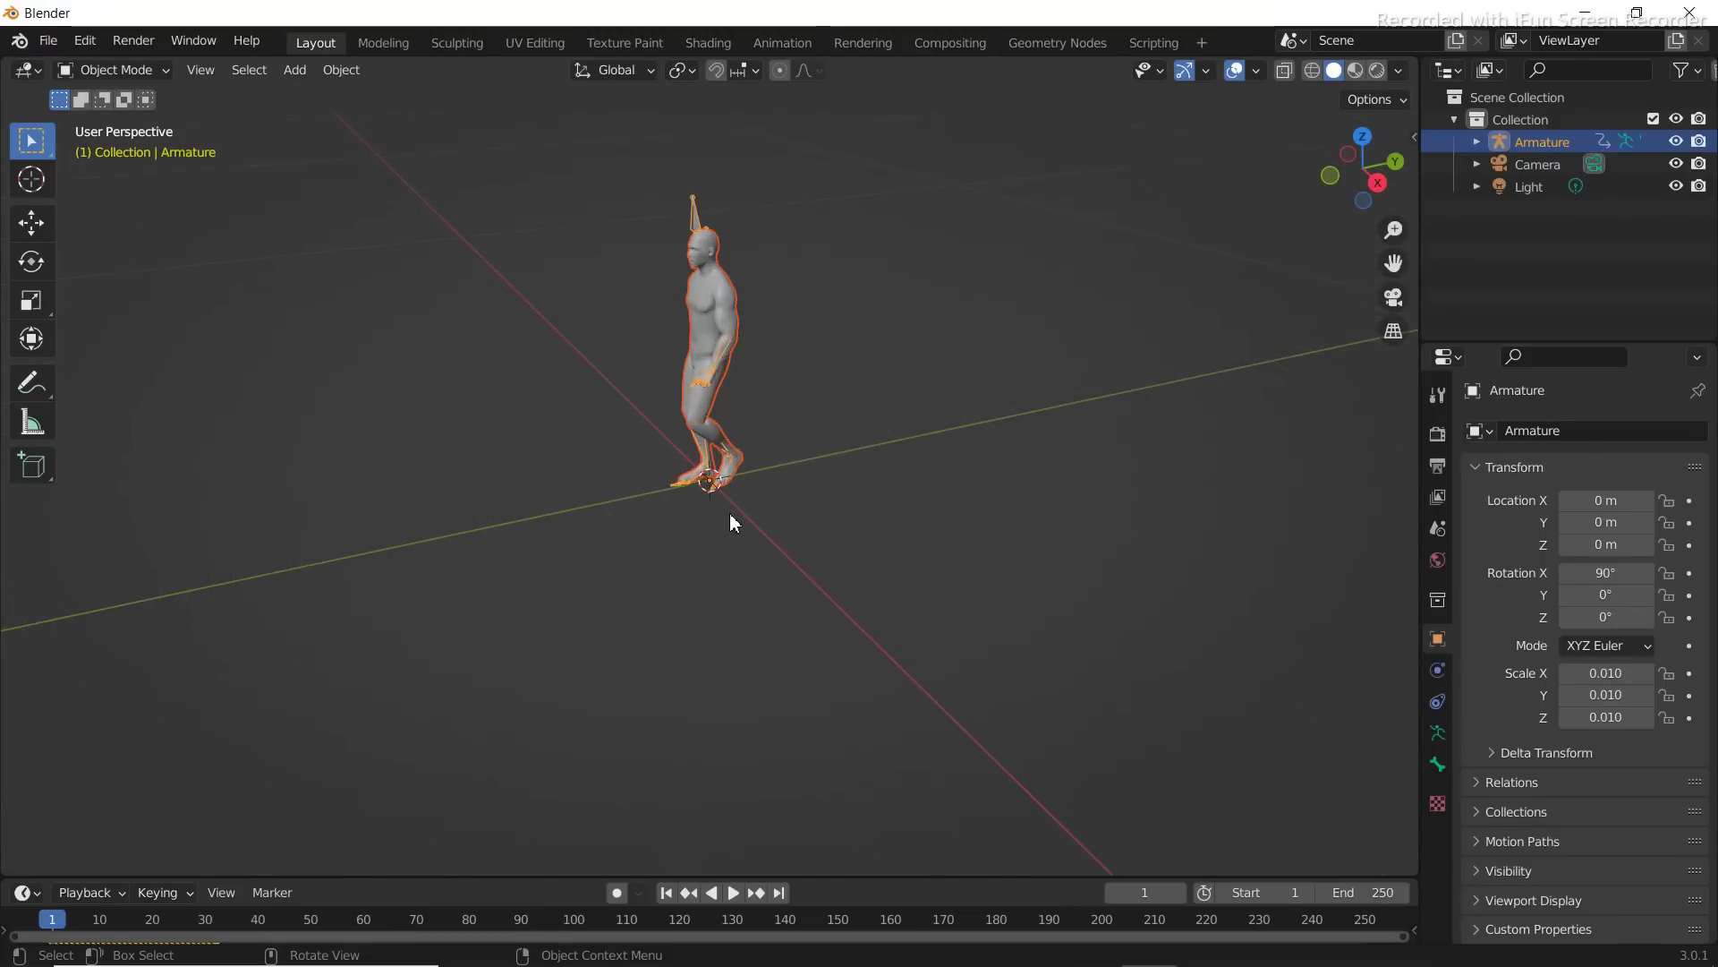
middle_drag(728, 512, 872, 484)
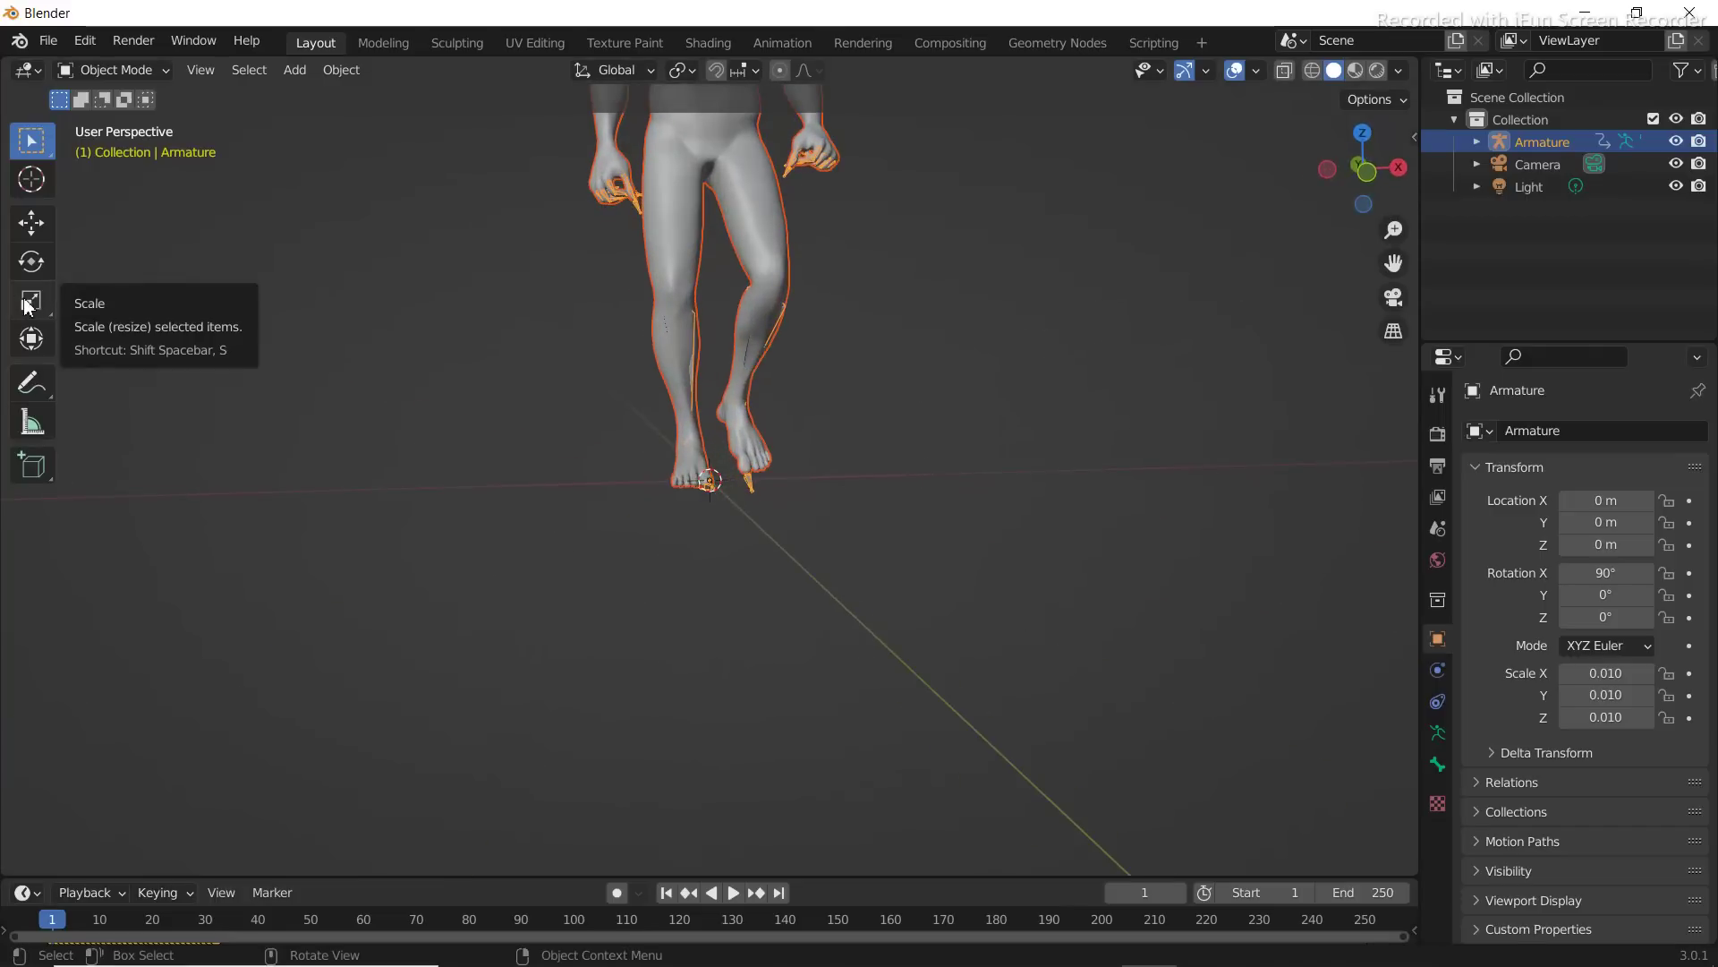
click(28, 305)
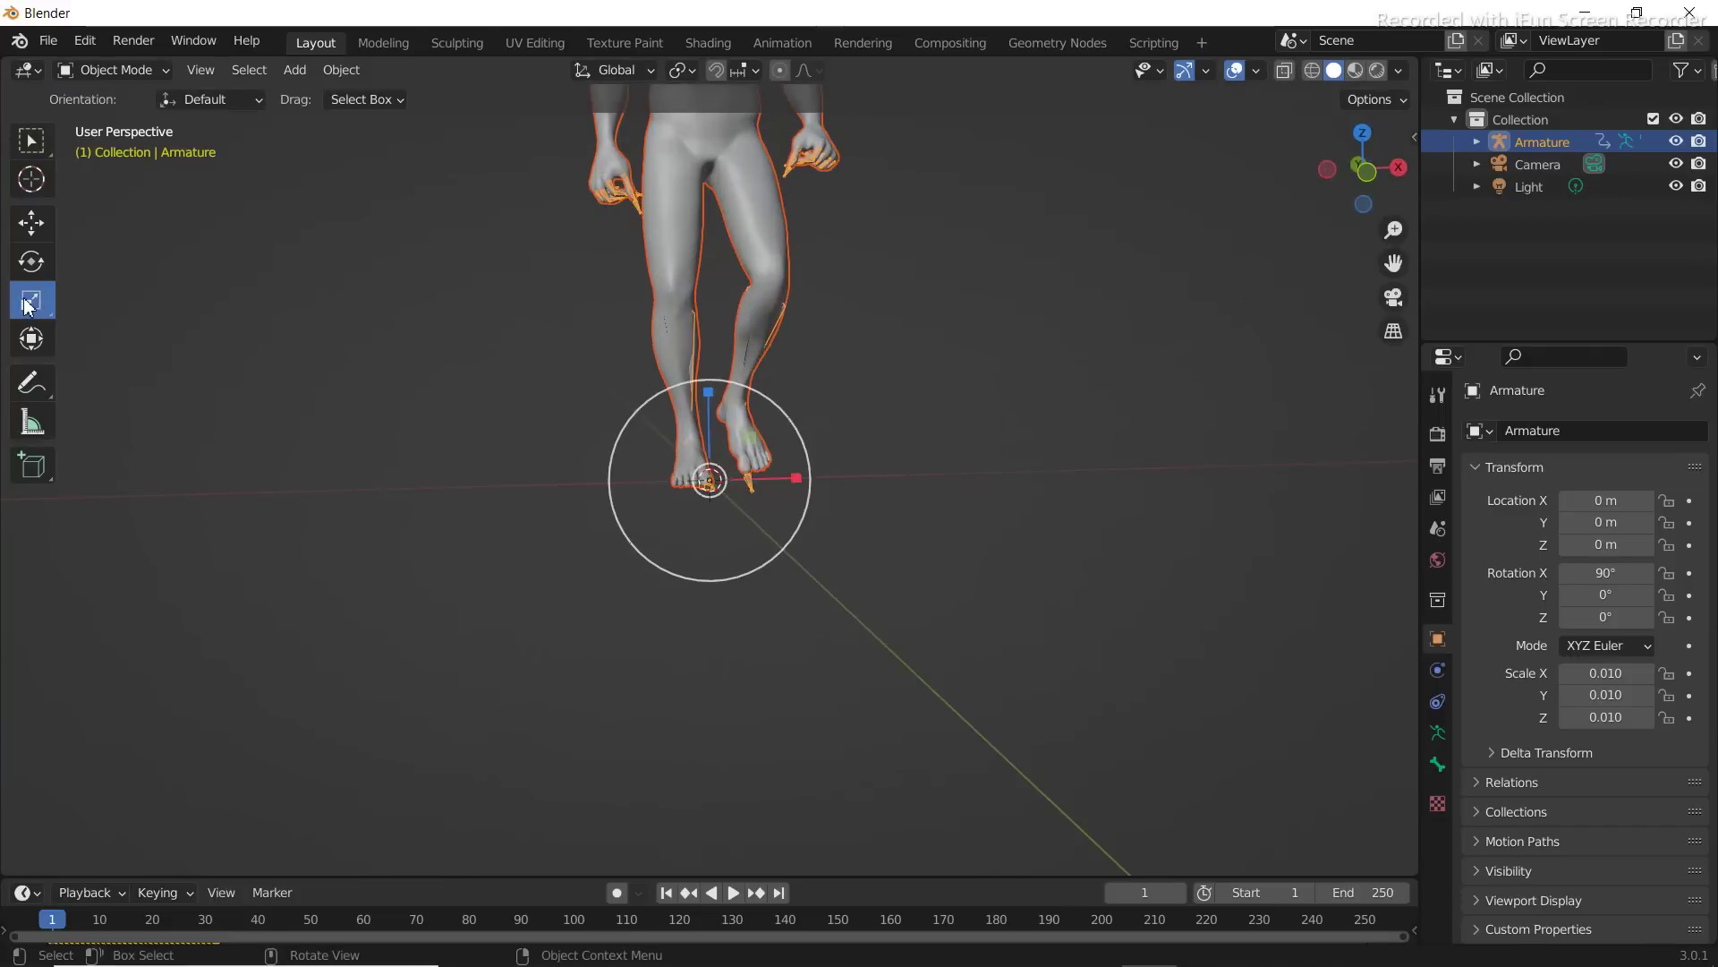
click(717, 477)
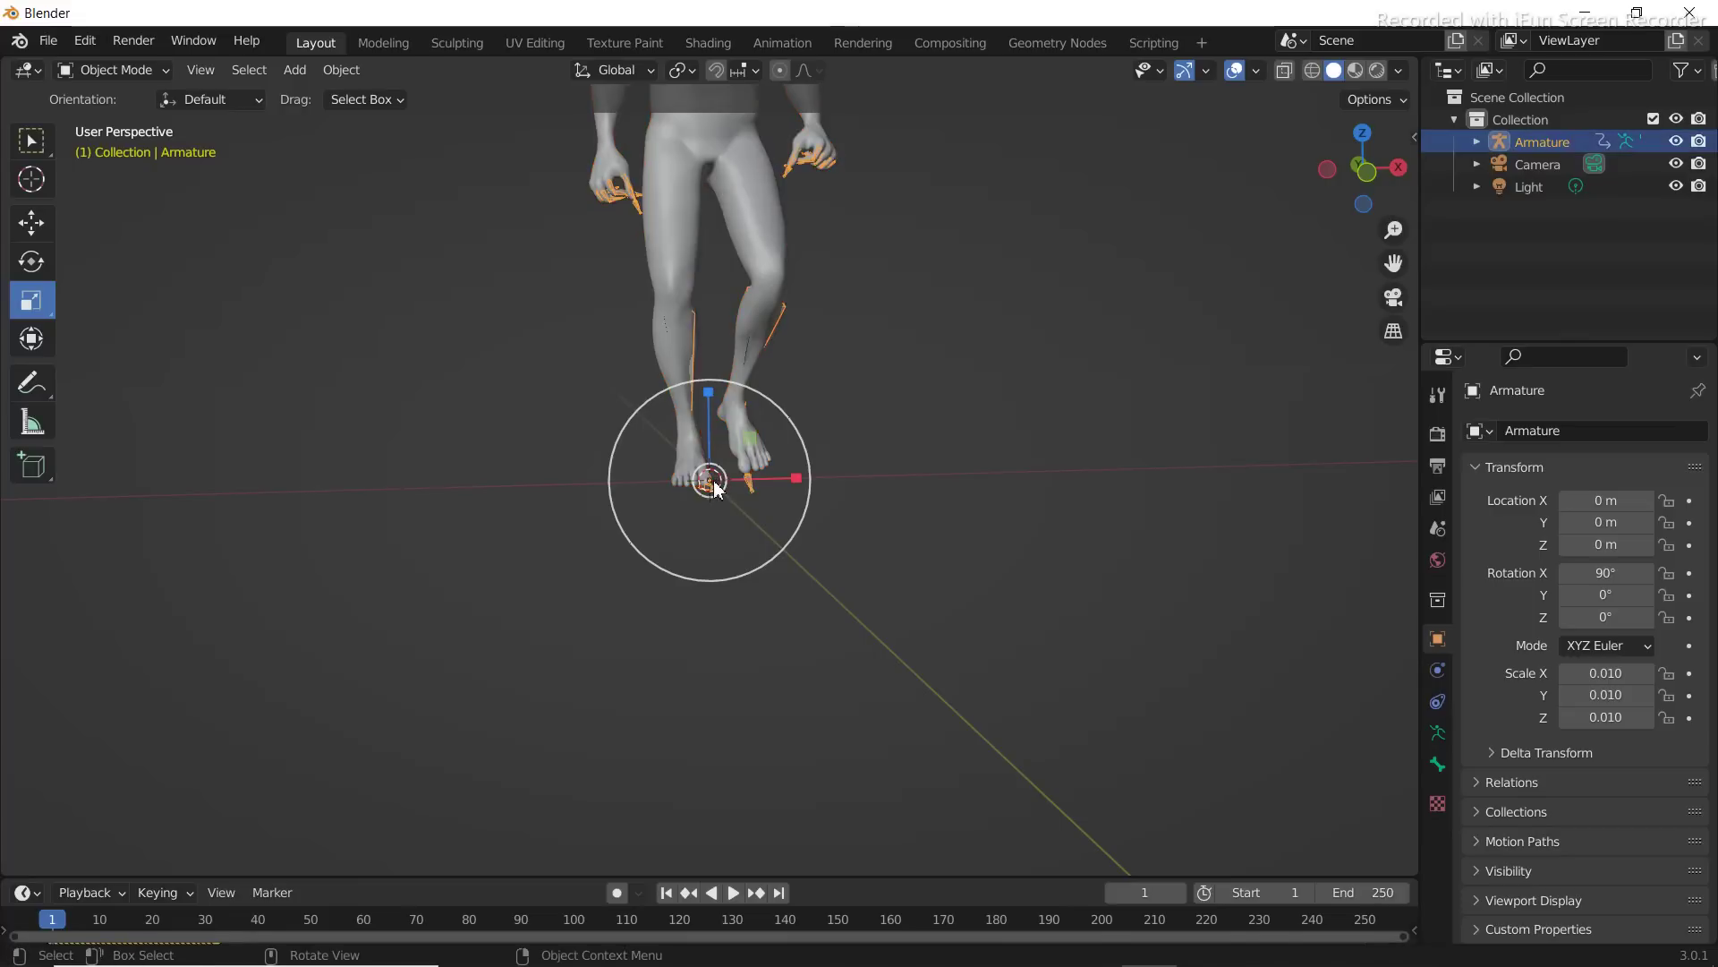
click(716, 488)
drag(711, 486, 711, 479)
scroll(825, 449, down, 8)
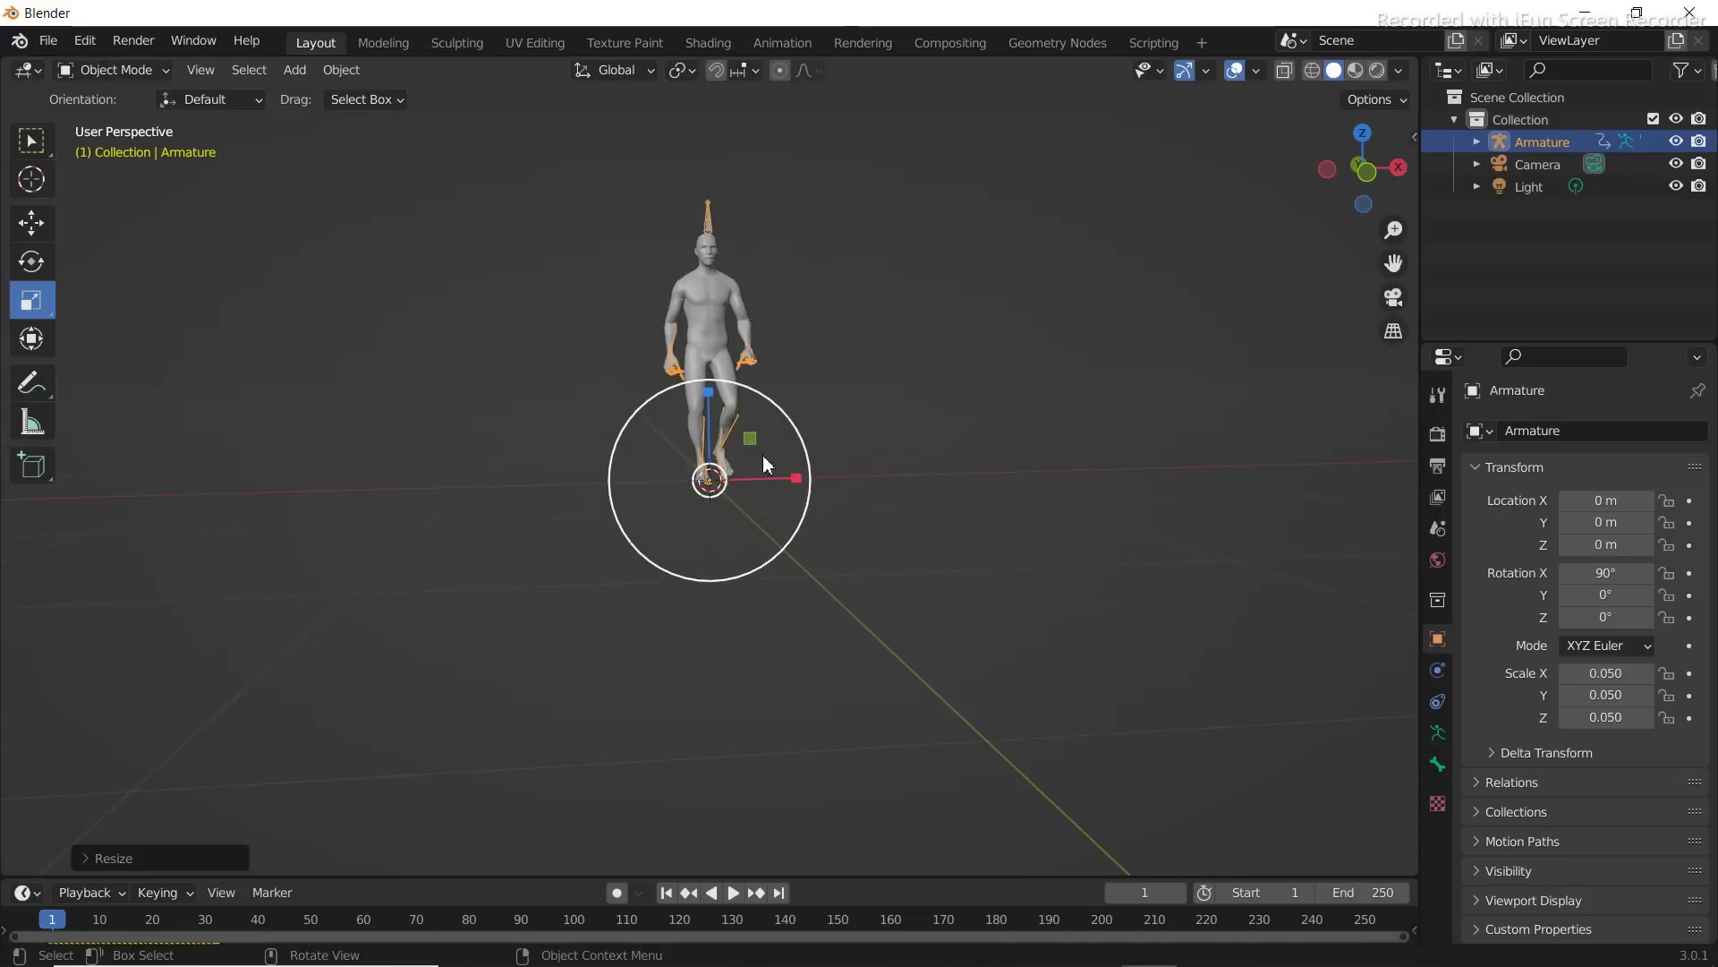
click(713, 486)
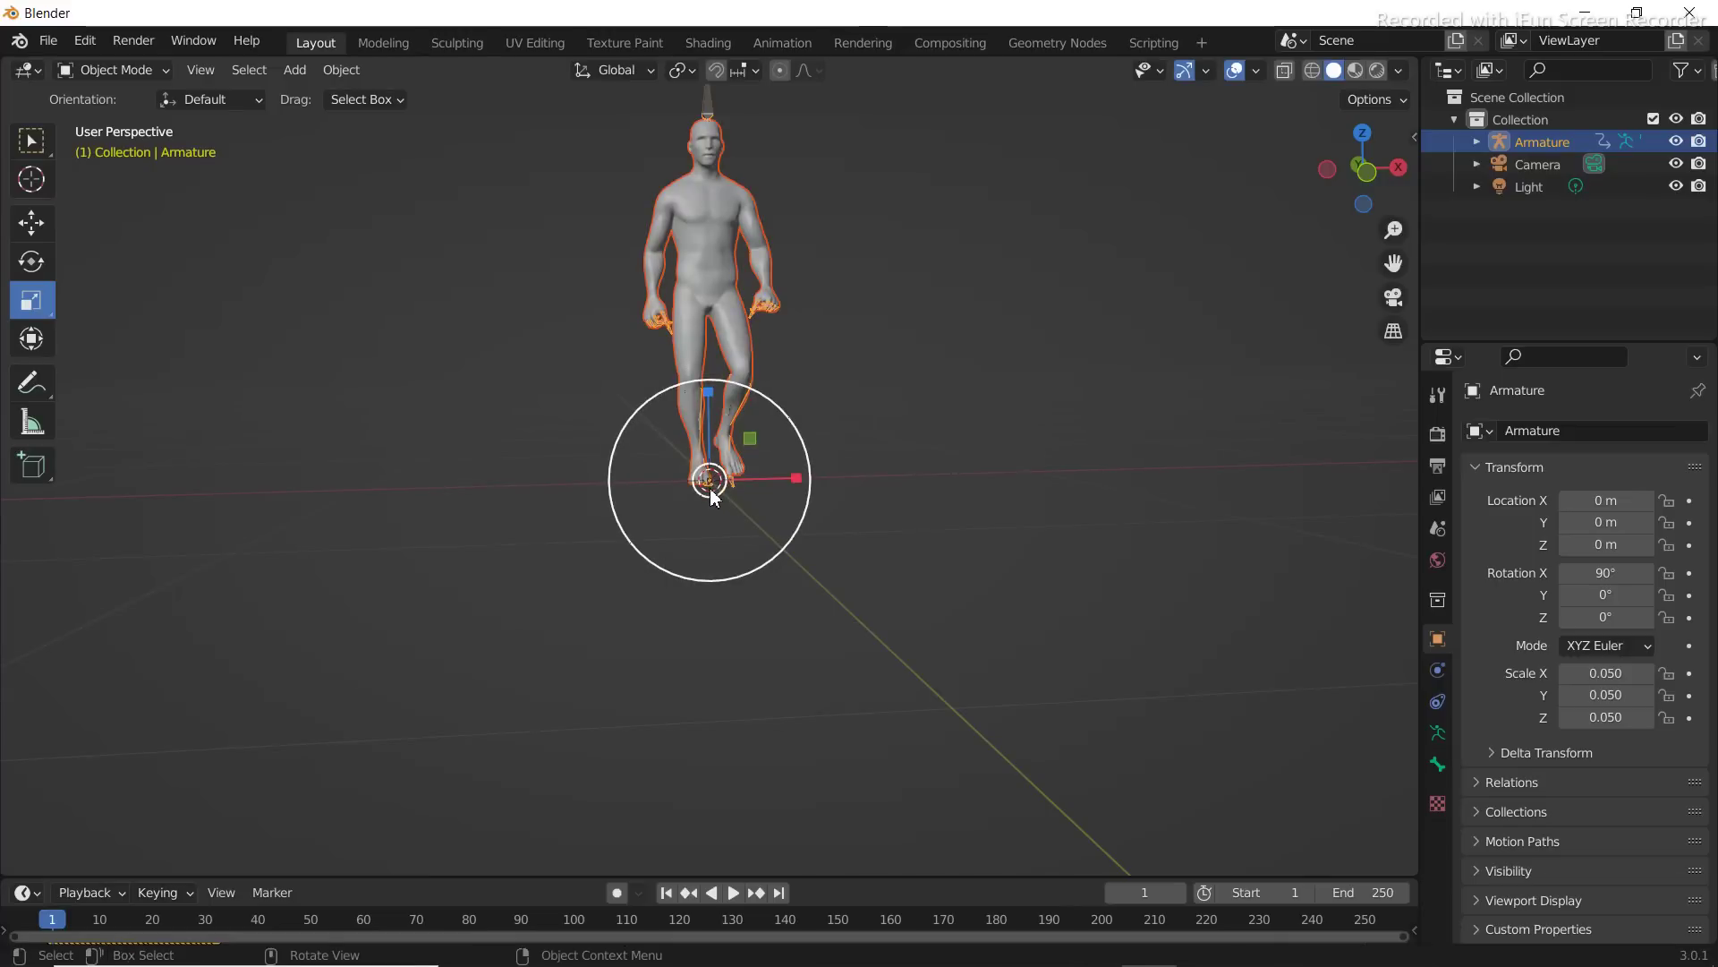
drag(711, 493, 713, 492)
mouse_move(874, 465)
middle_down()
mouse_move(798, 480)
mouse_move(898, 481)
middle_up()
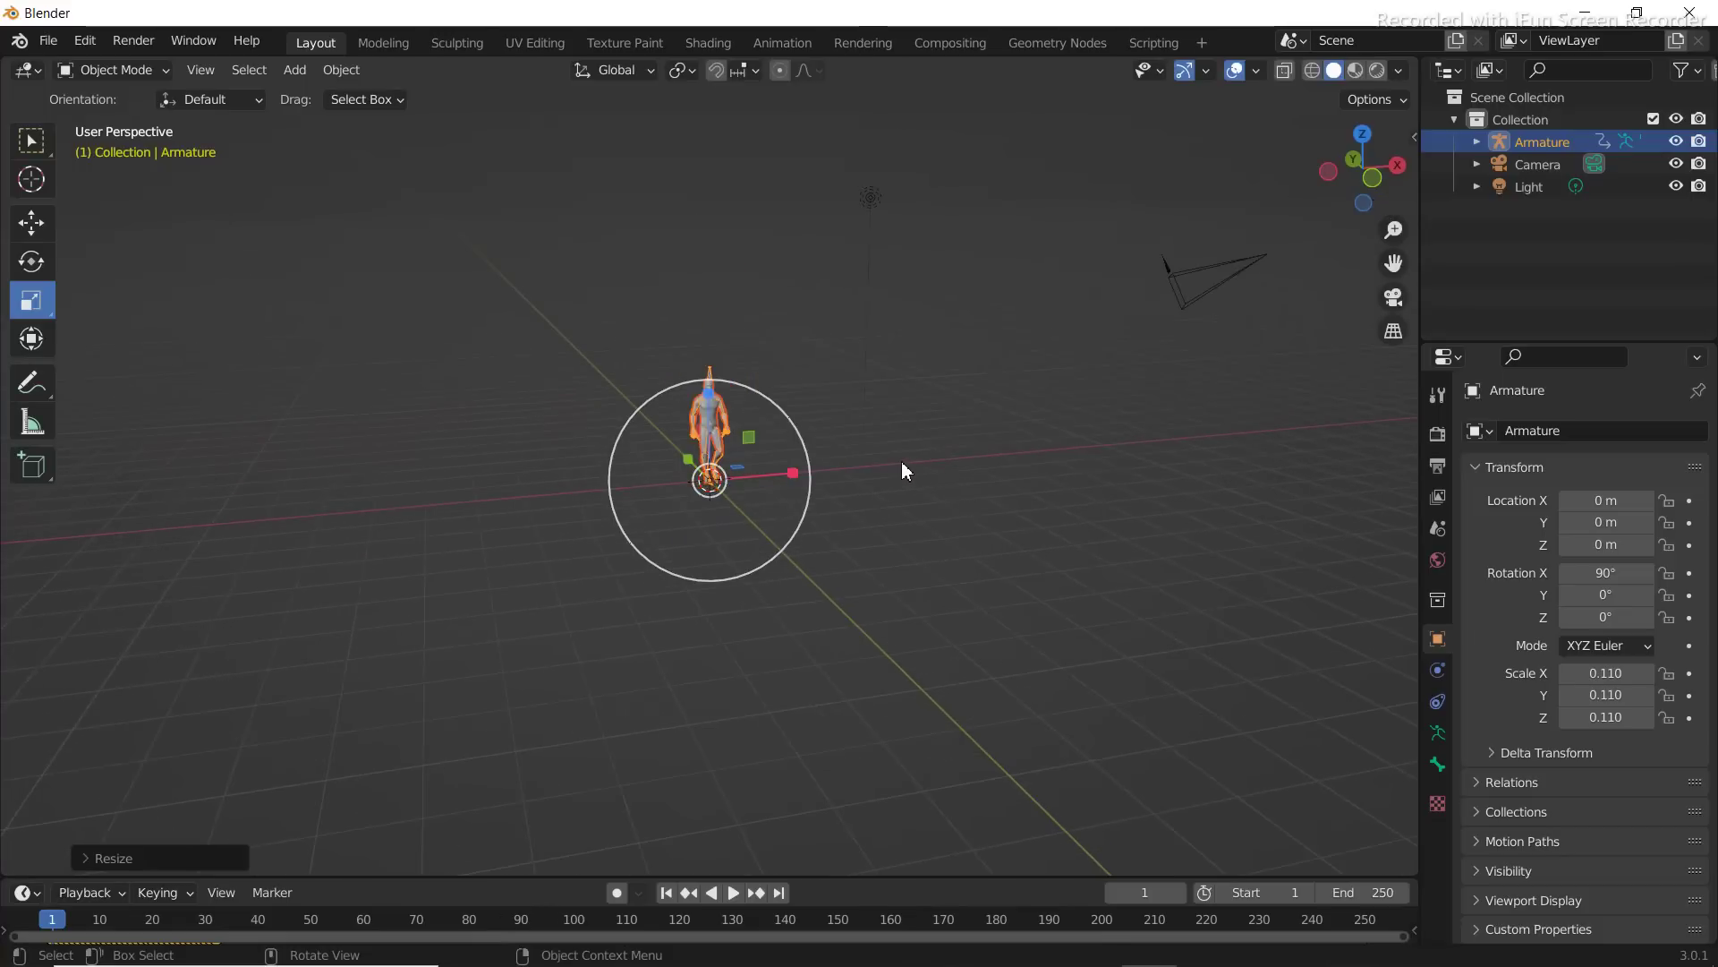
middle_drag(899, 460, 485, 750)
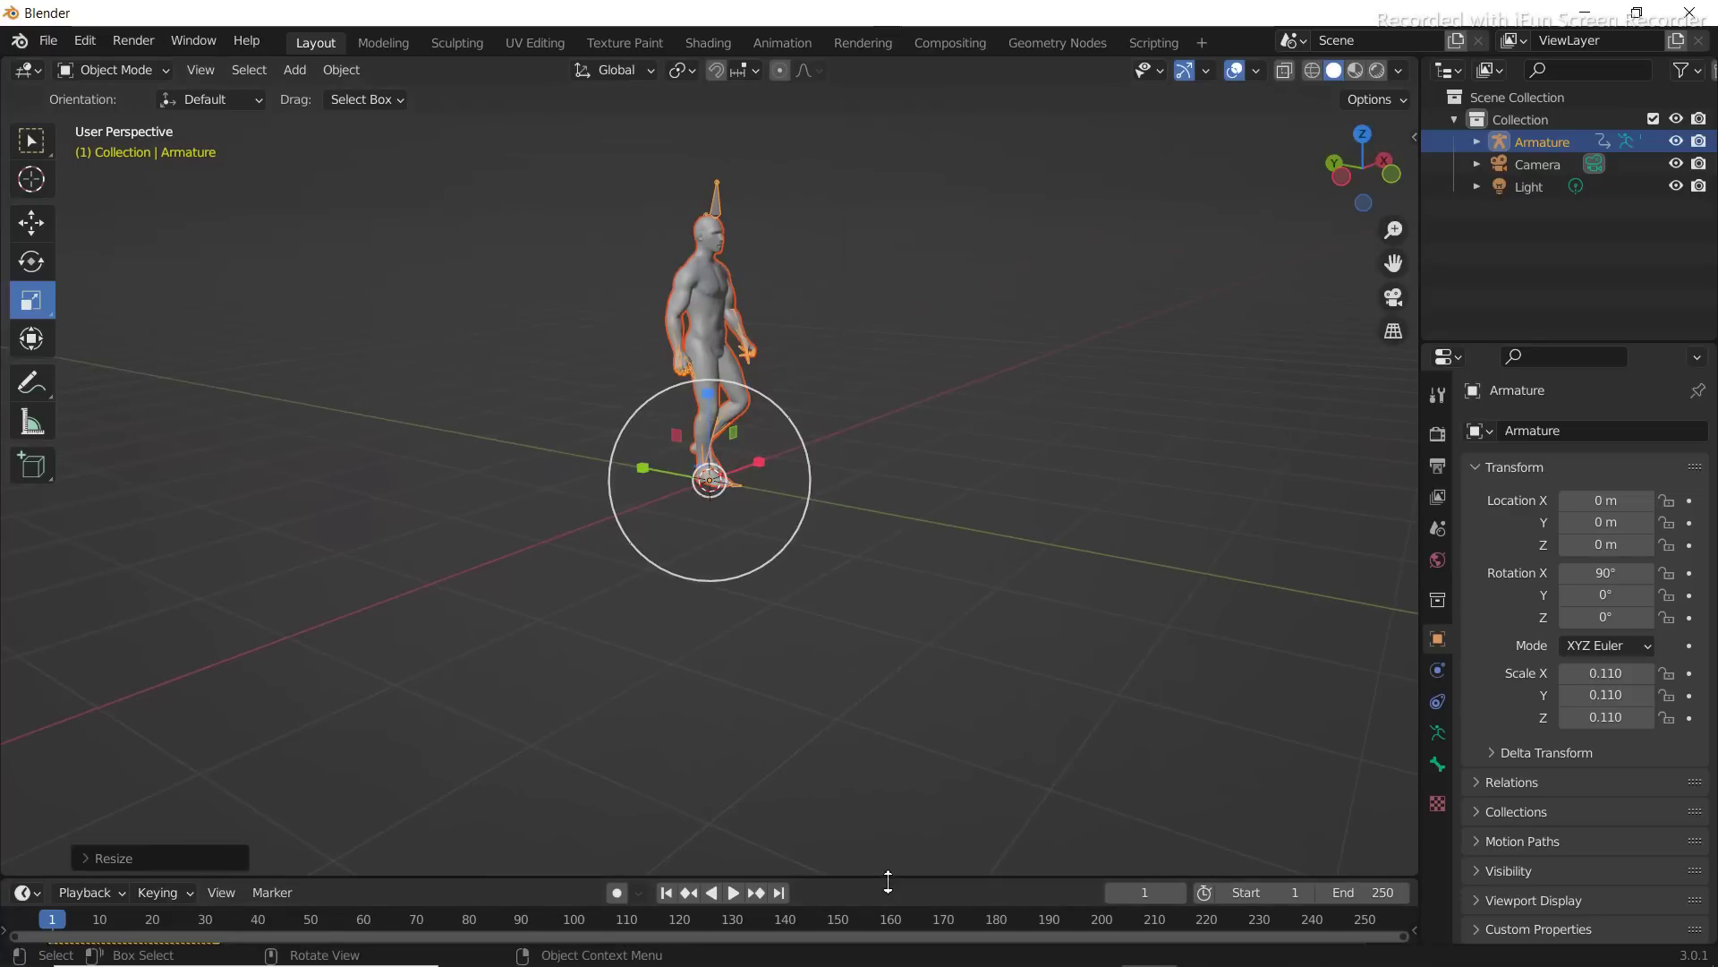
Enlarge the timeline, then play and step frame by frame through the walk to find its loop point
drag(888, 879, 873, 724)
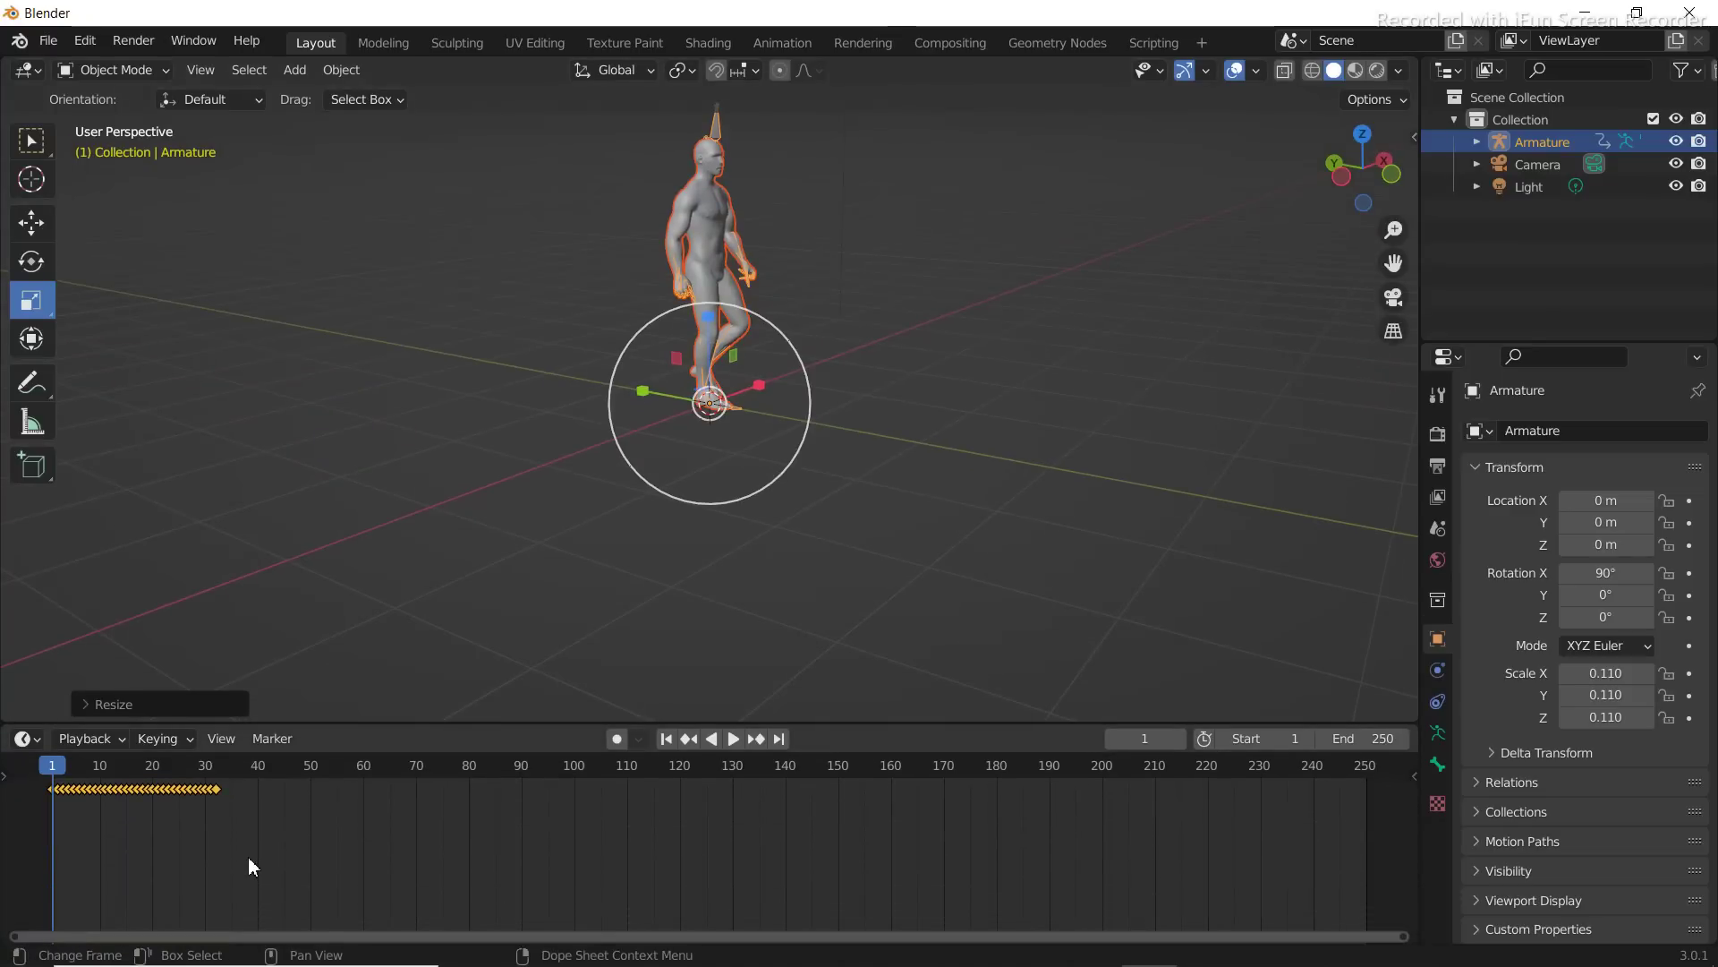
key(space)
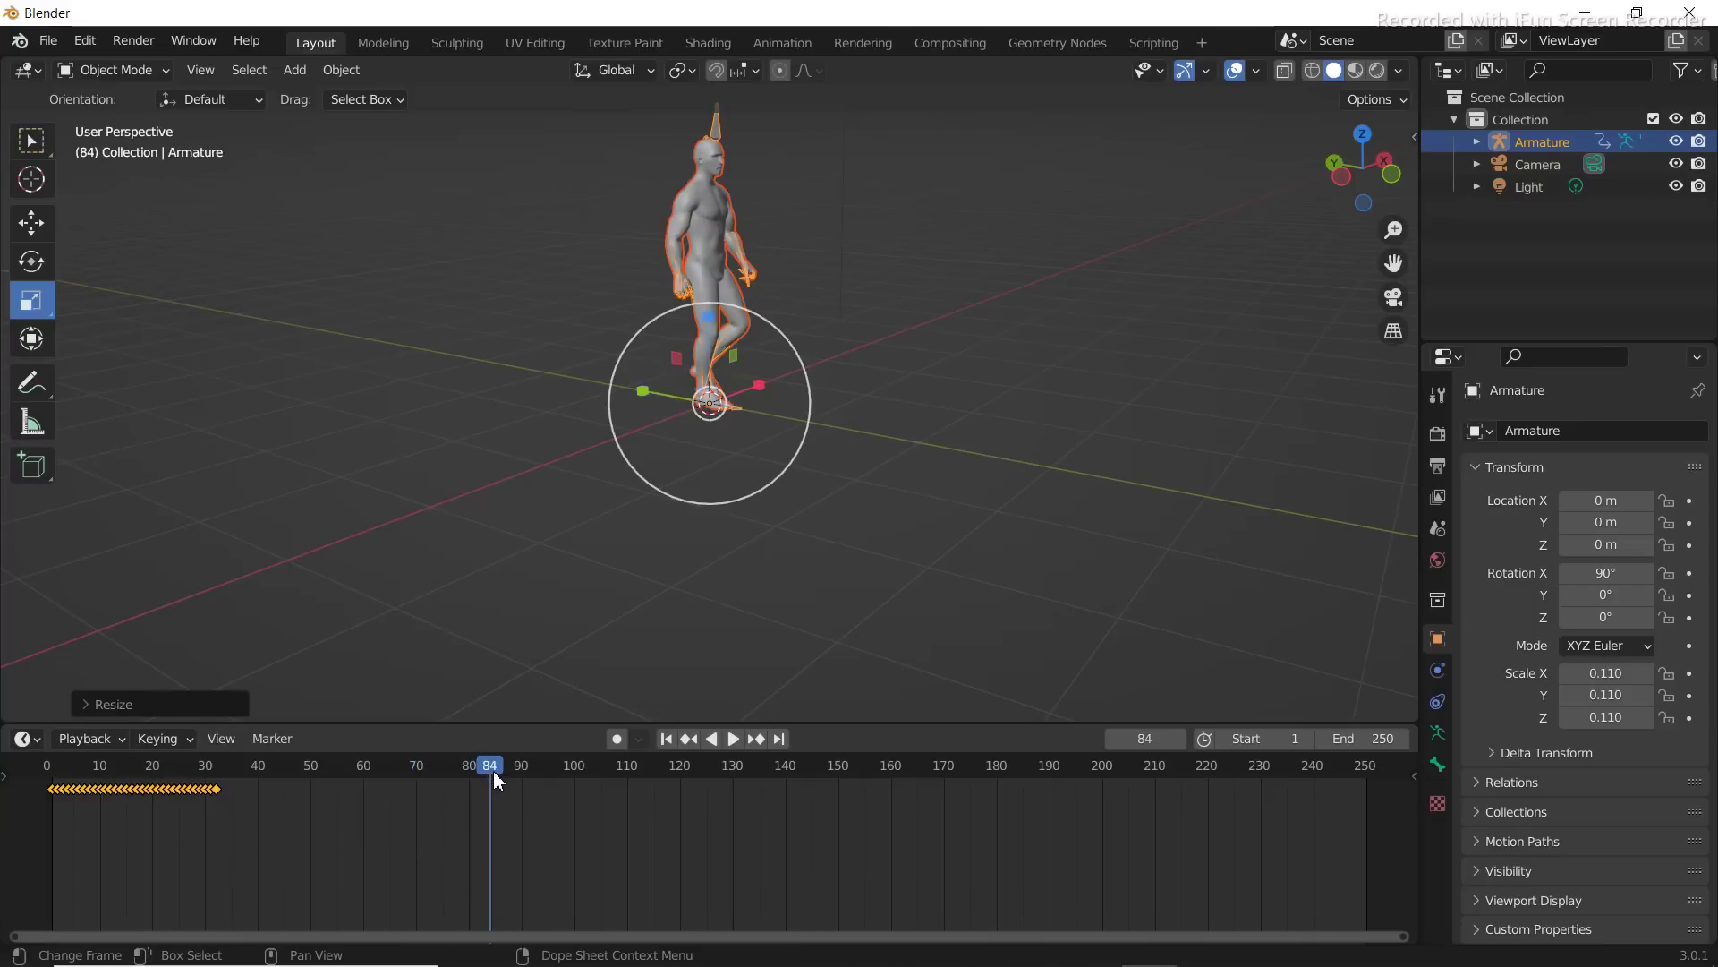
drag(492, 770, 214, 798)
key(space)
key(space)
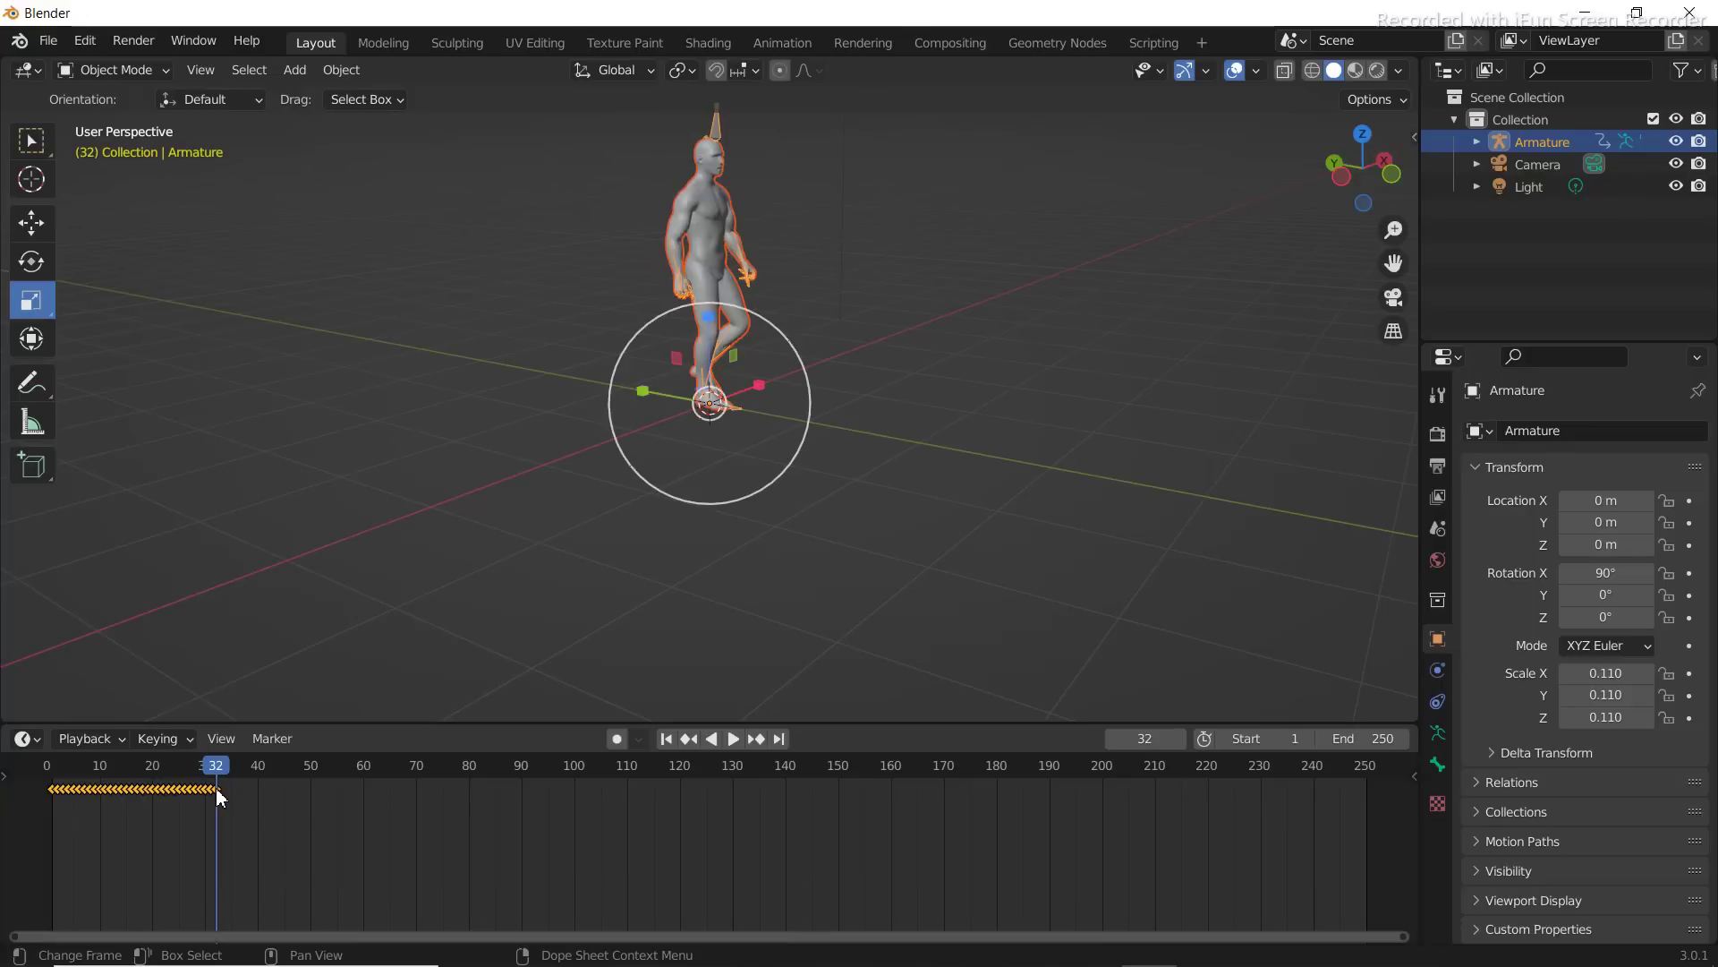
key(Right)
key(Right)
key(Left)
key(Left)
key(Left)
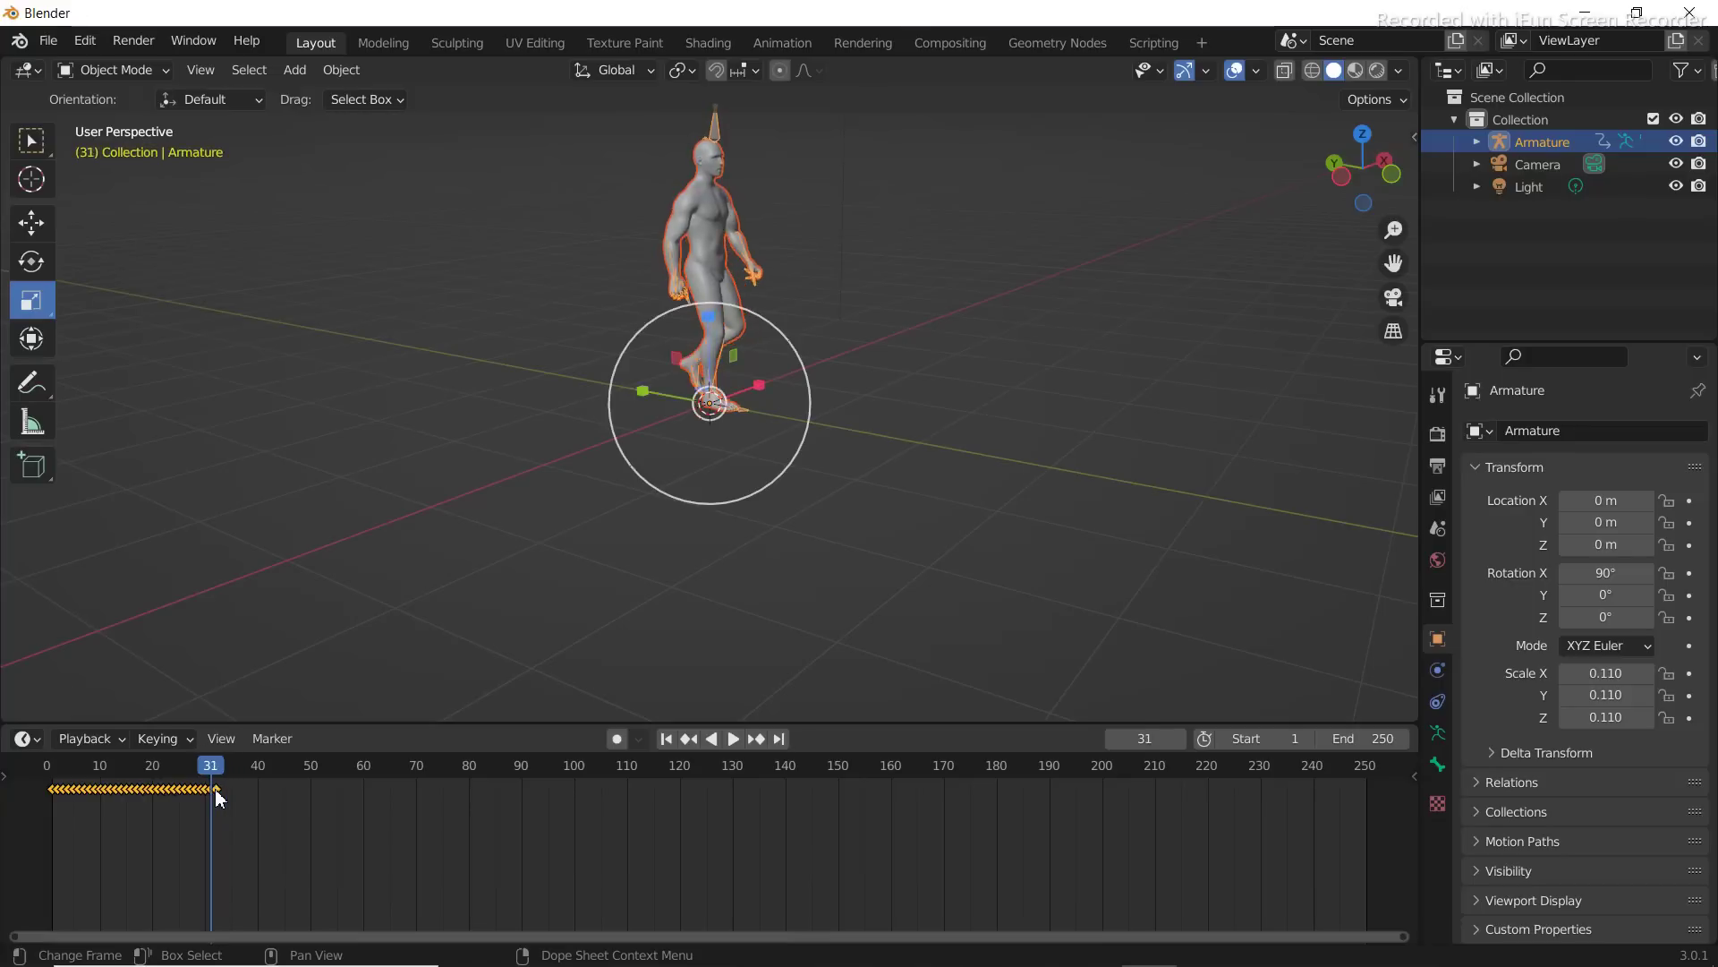
key(Right)
key(Right)
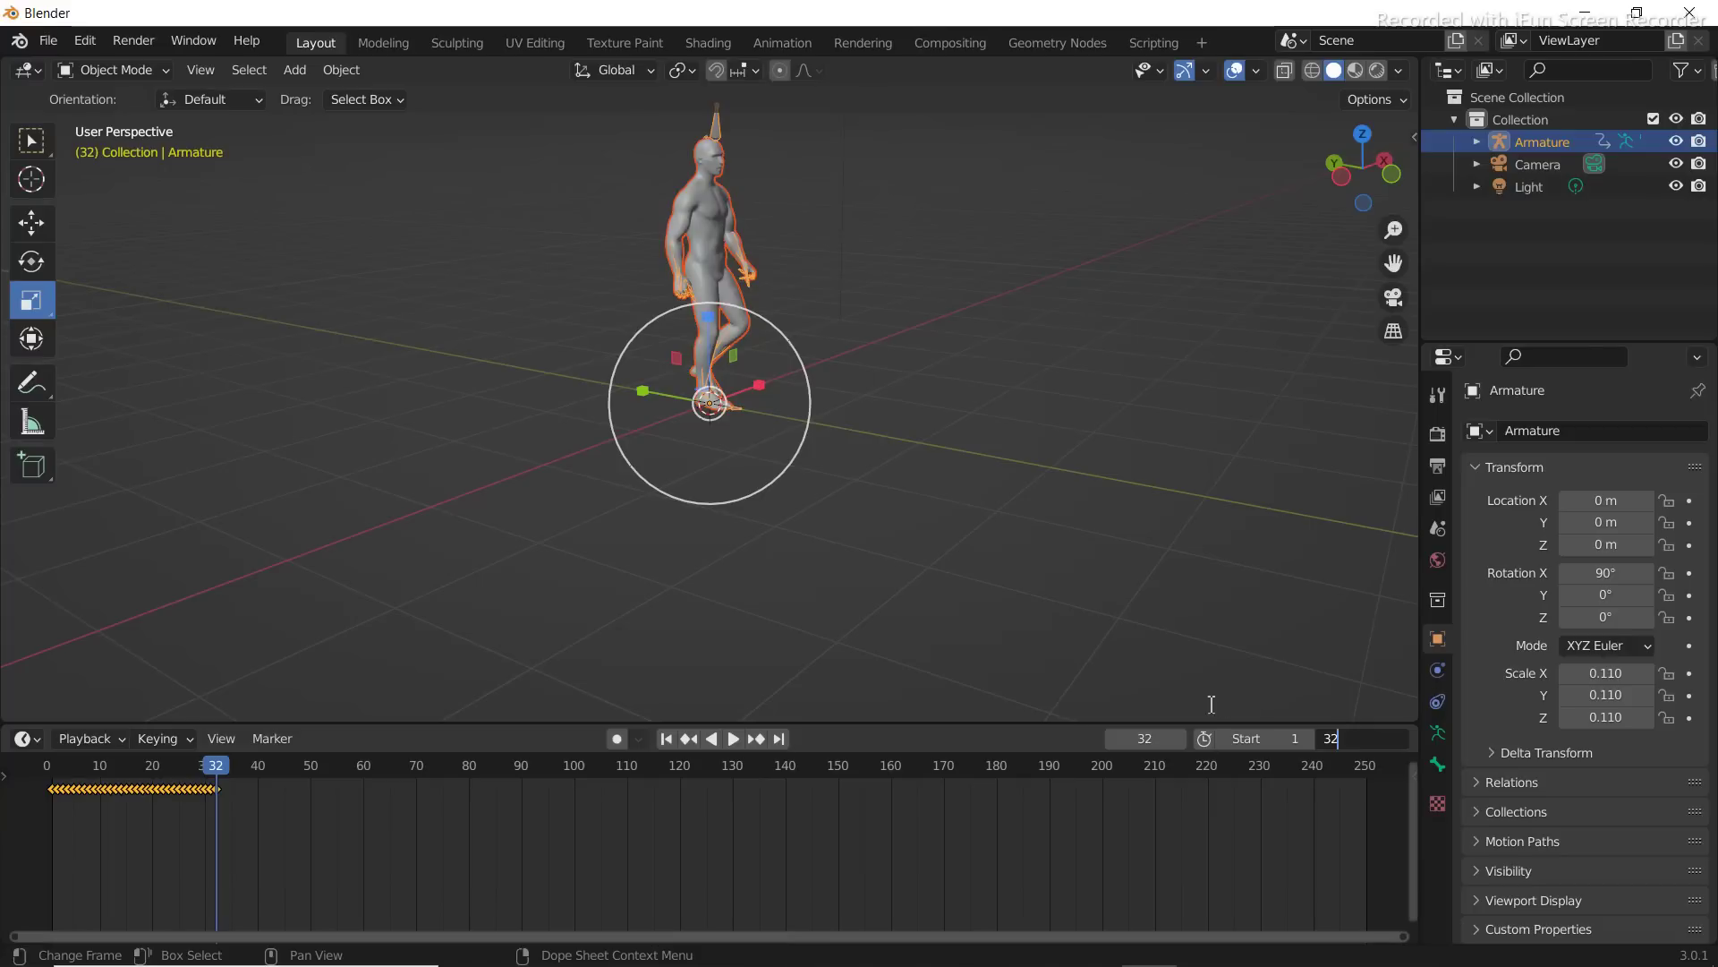
Set the animation End frame to 32, play the looping walk, and deselect the armature
key(Return)
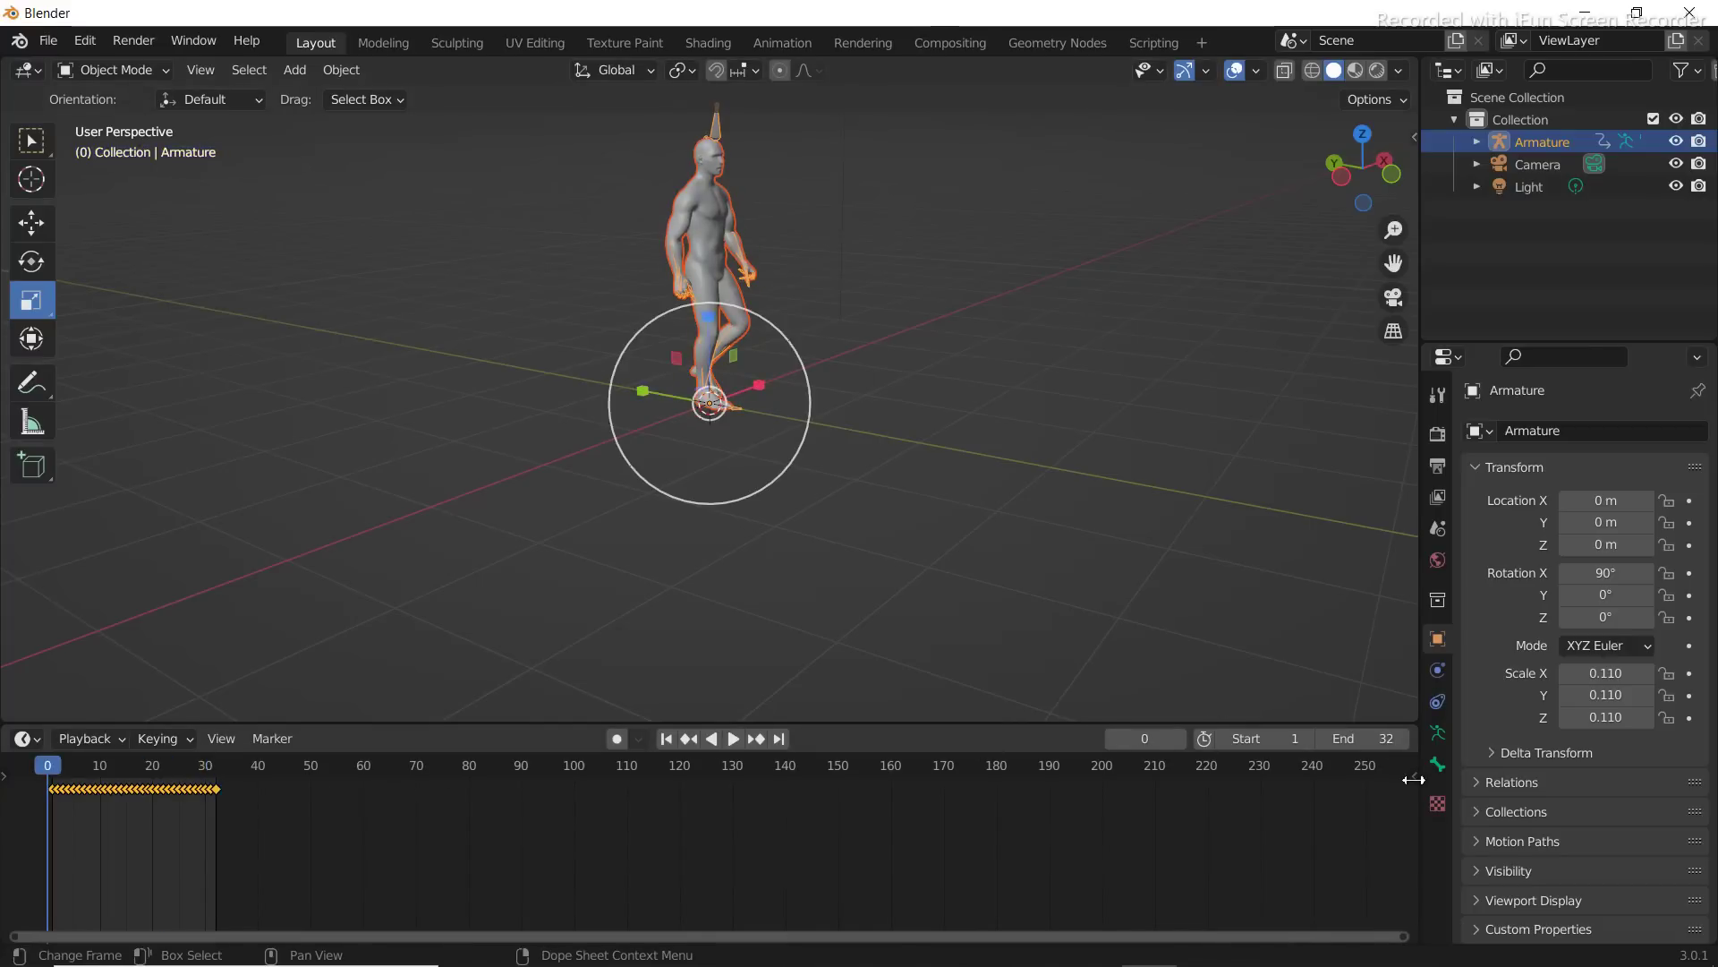
key(space)
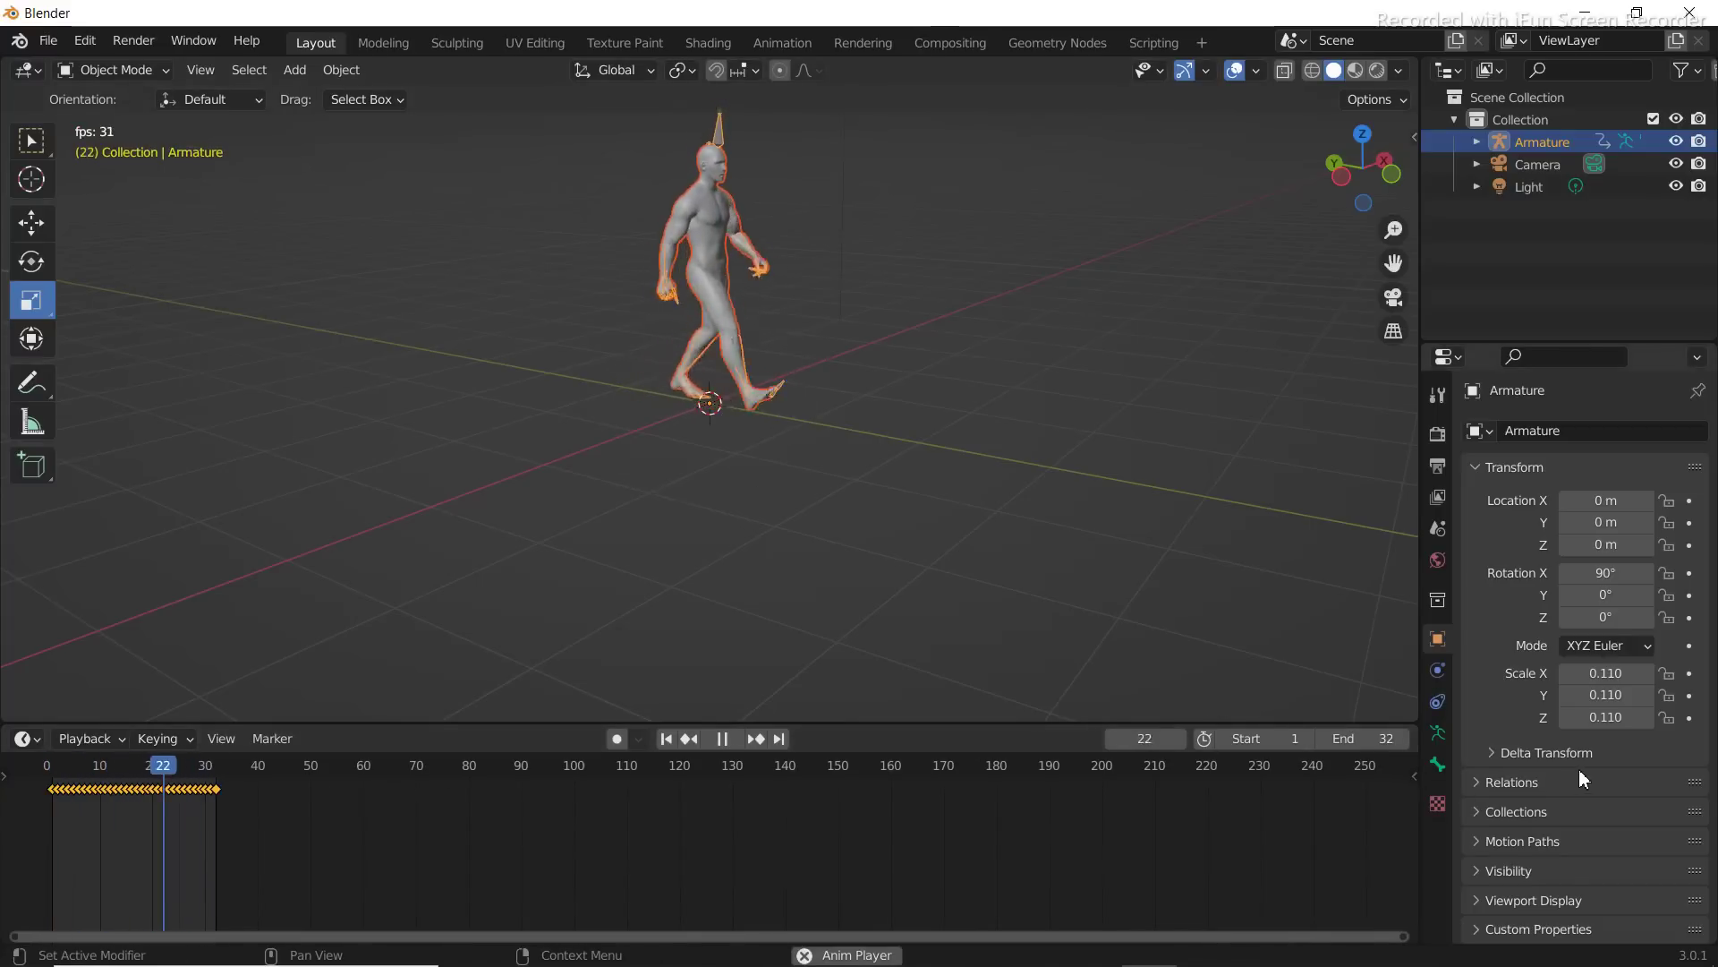
key(space)
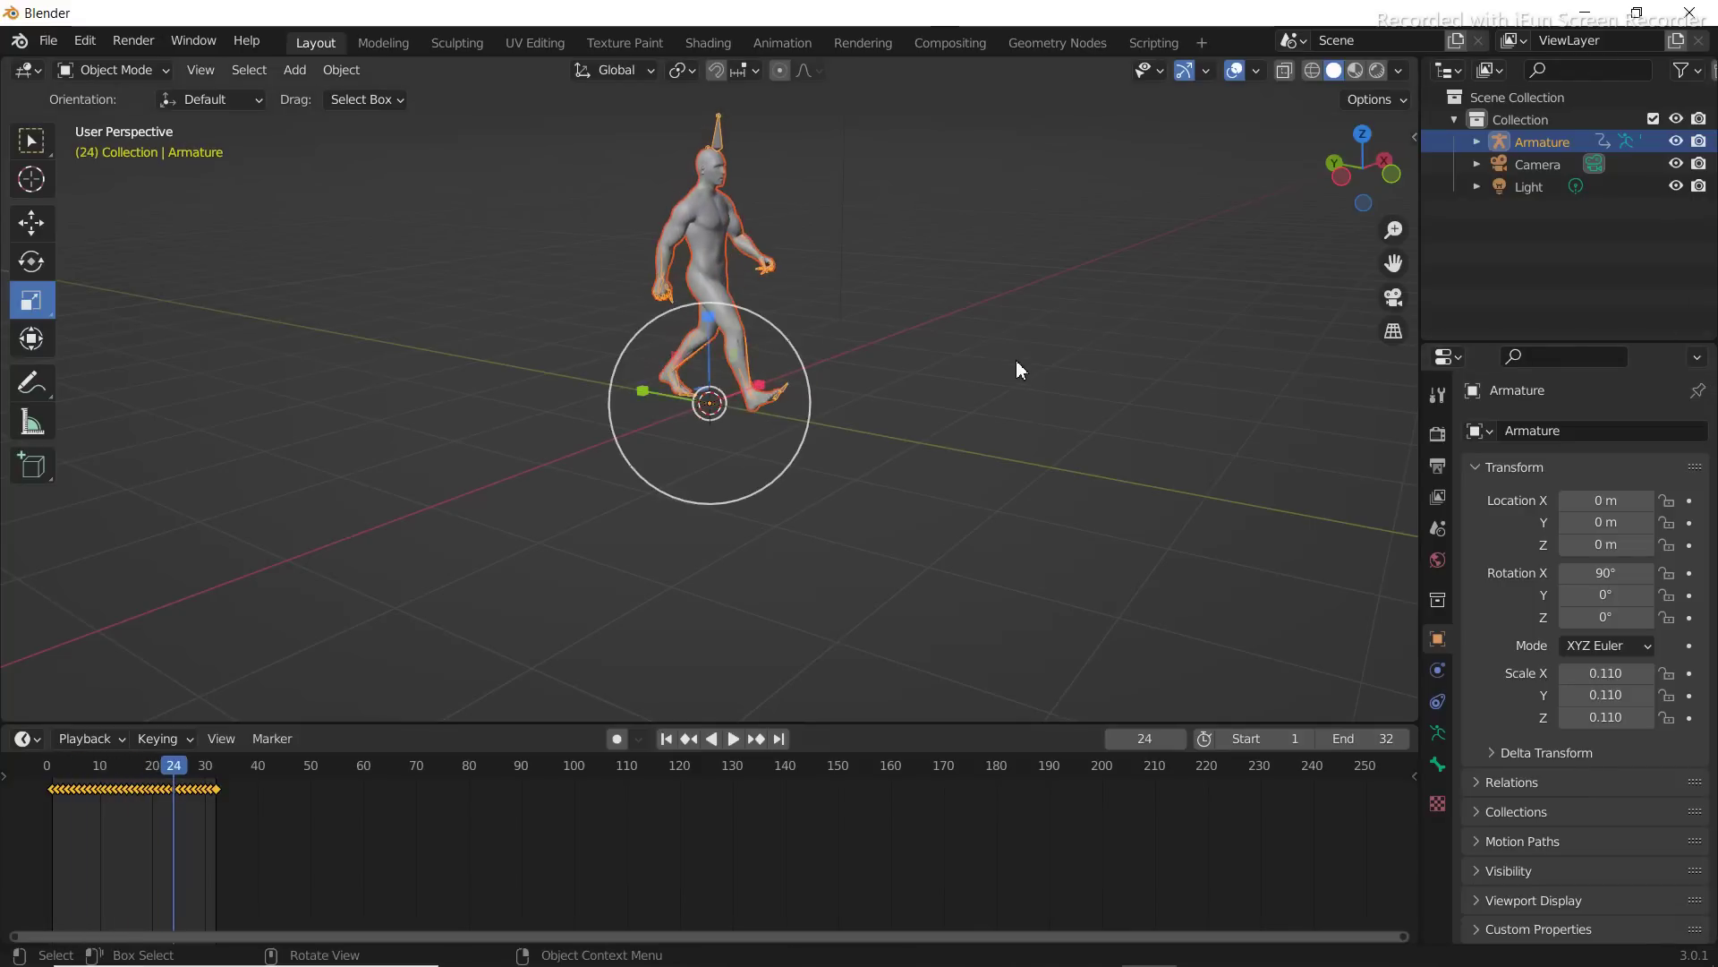
click(1033, 368)
Add a mesh plane at the origin under the character
middle_drag(1063, 337, 677, 313)
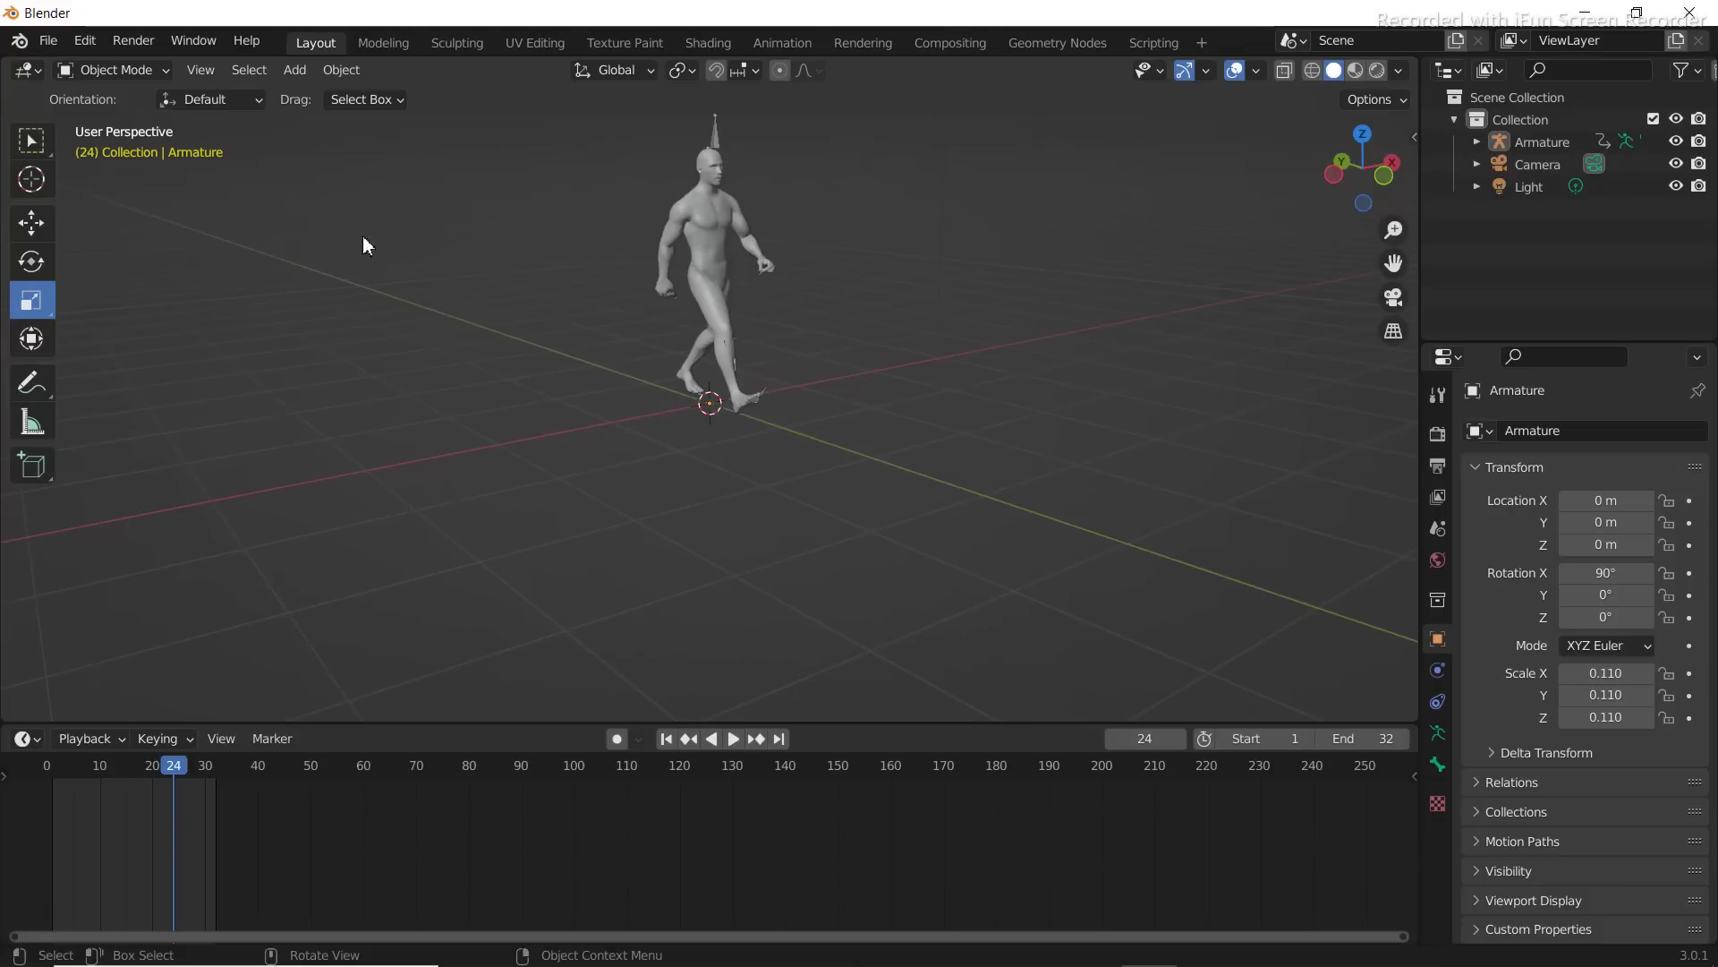
click(292, 78)
mouse_move(319, 99)
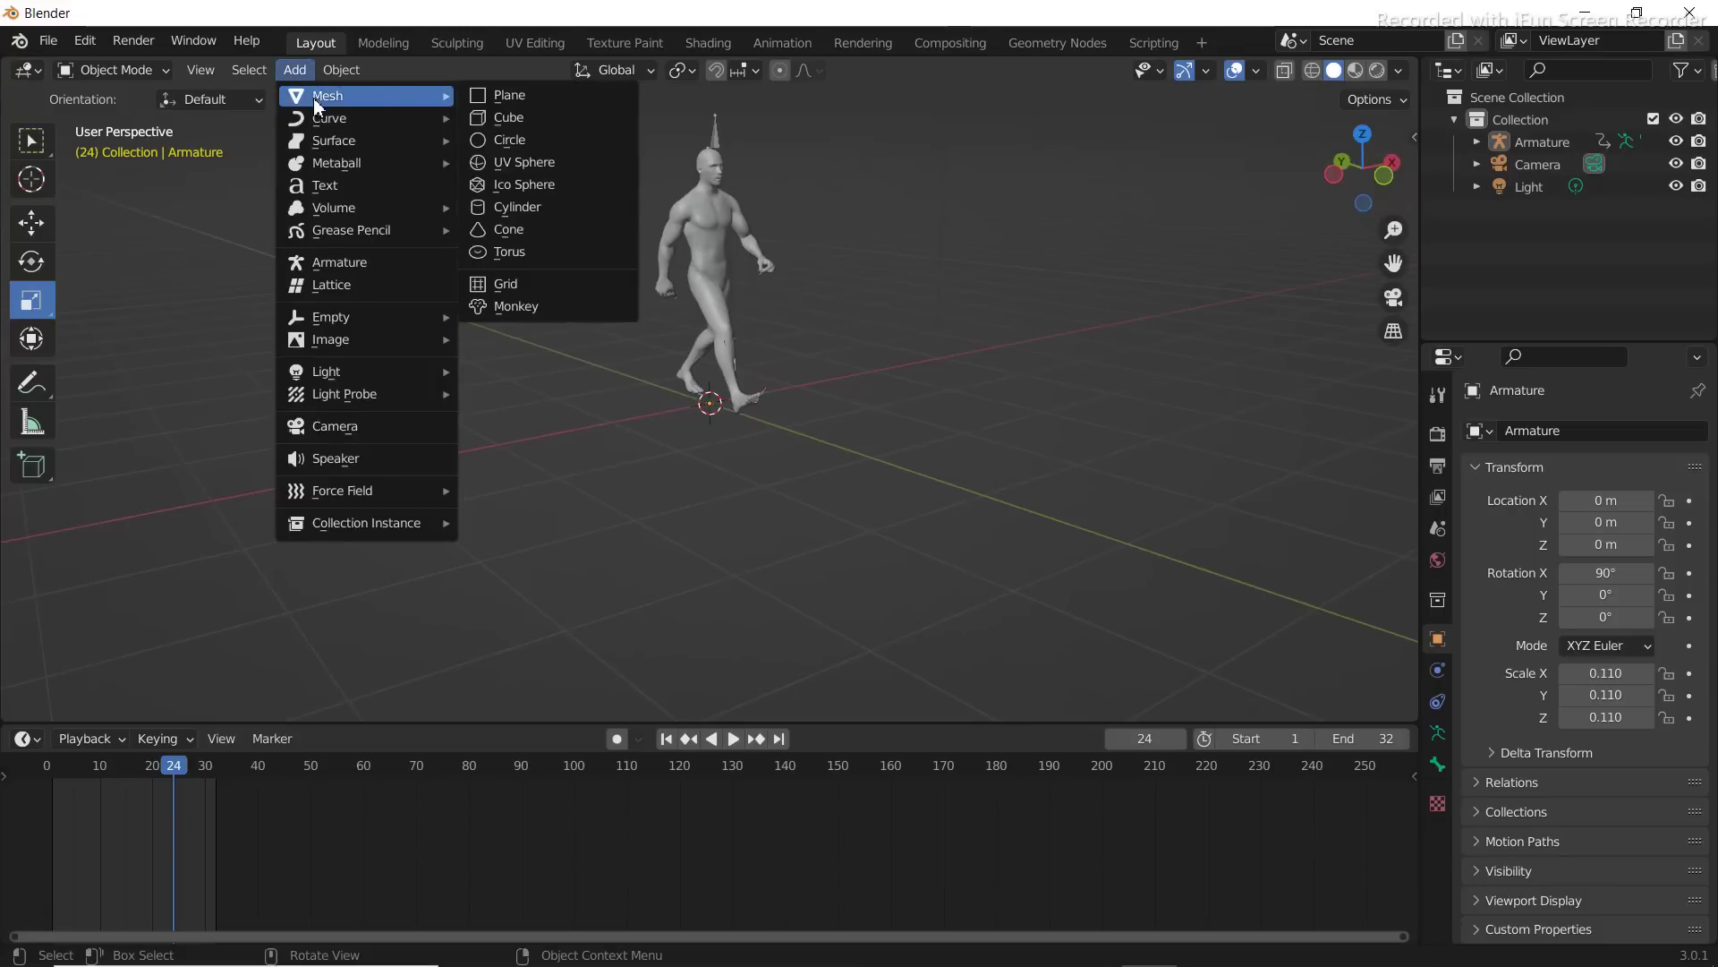
click(492, 97)
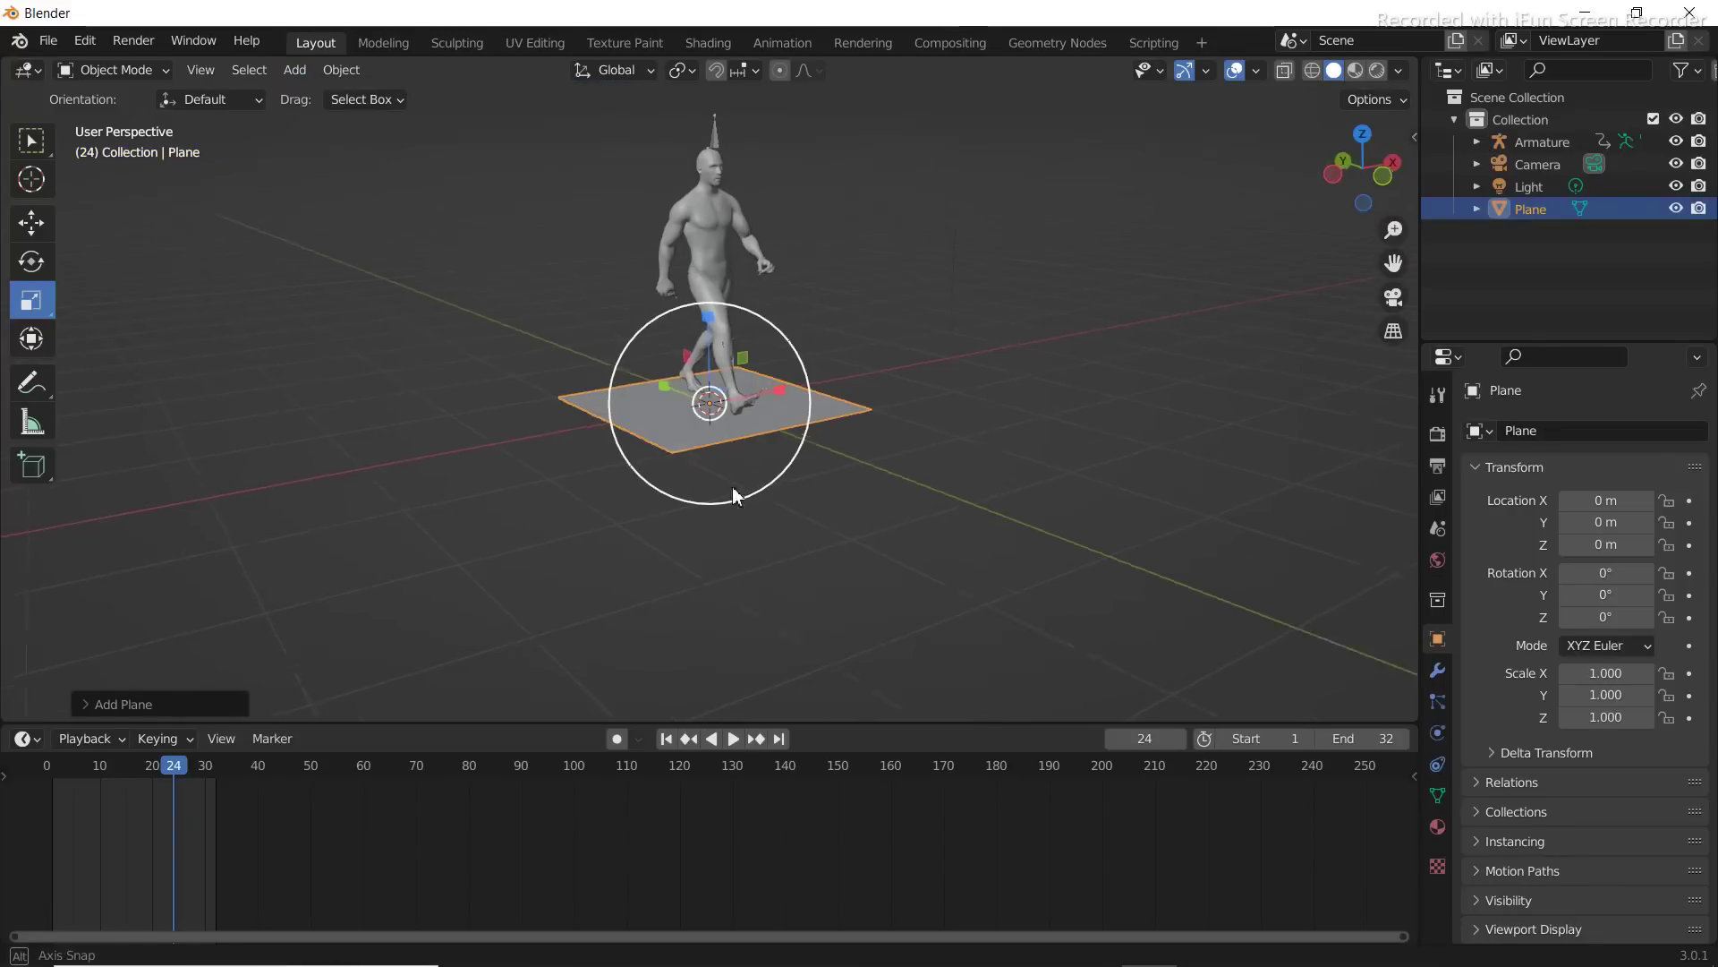
Scale the plane into a floor about 13.5 × 11.8 on X and Y
key(s)
key(y)
click(764, 404)
drag(795, 403, 1315, 347)
drag(686, 377, 886, 389)
middle_drag(886, 389, 855, 511)
drag(655, 385, 679, 392)
scroll(749, 414, up, 5)
scroll(749, 413, down, 4)
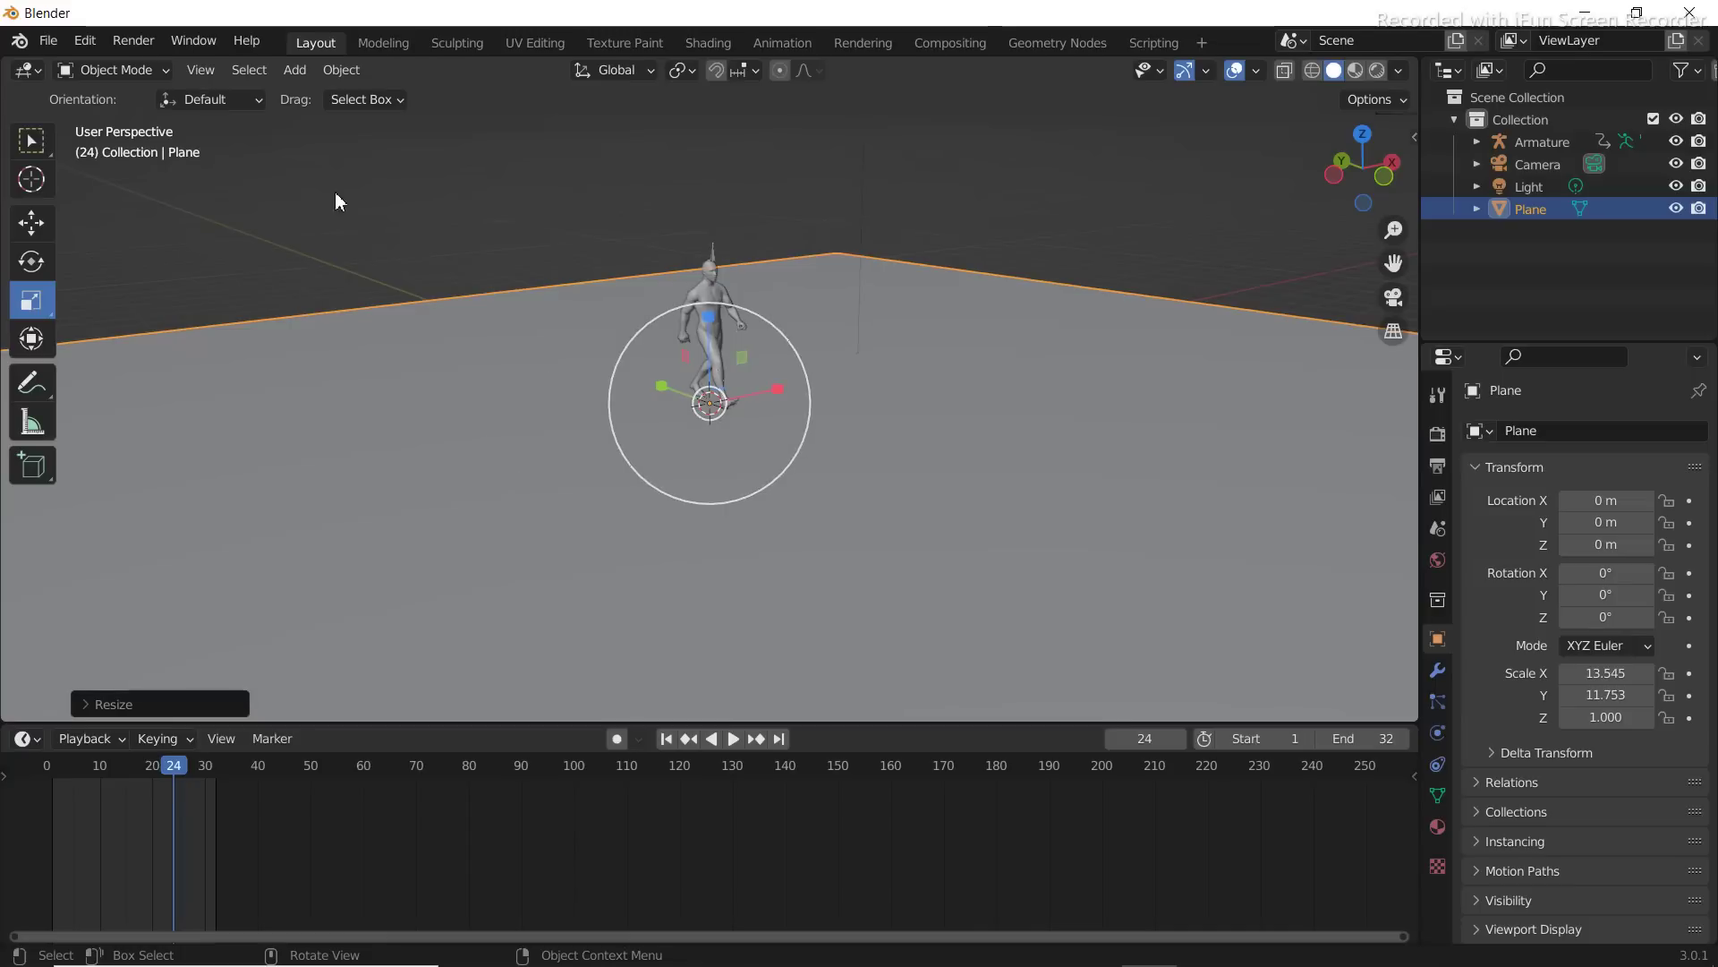
Add a second plane and tilt it upright about 89.2° on X
click(294, 71)
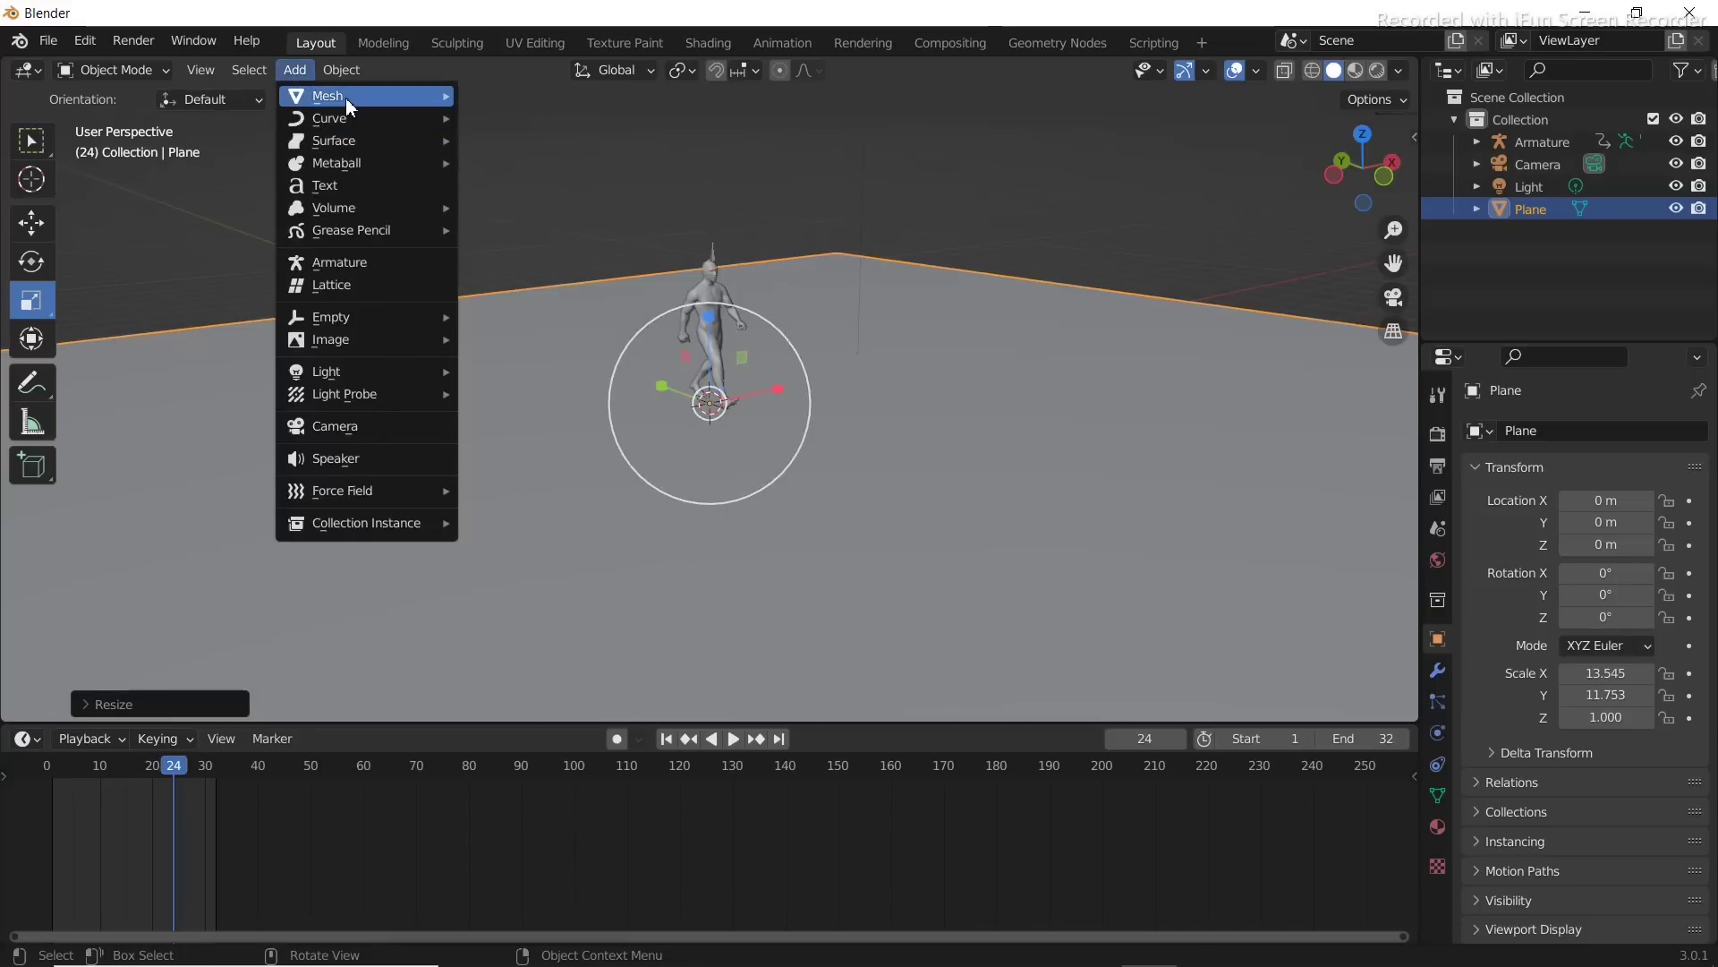
mouse_move(390, 96)
click(494, 95)
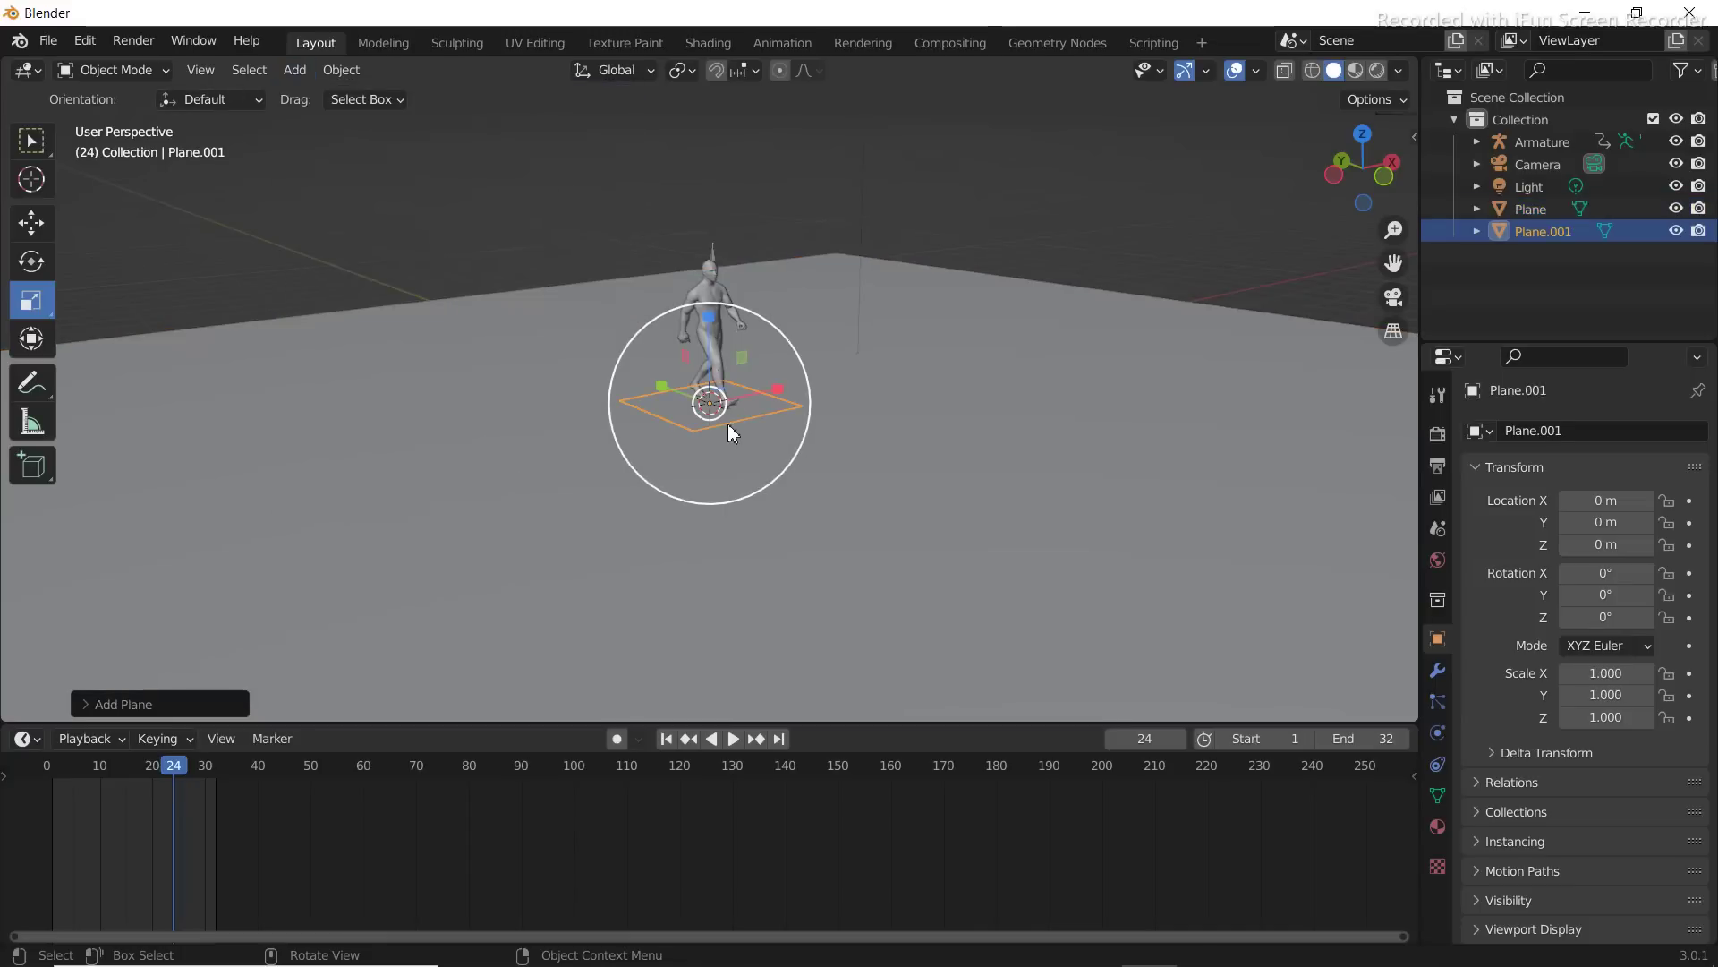
middle_drag(733, 433, 832, 412)
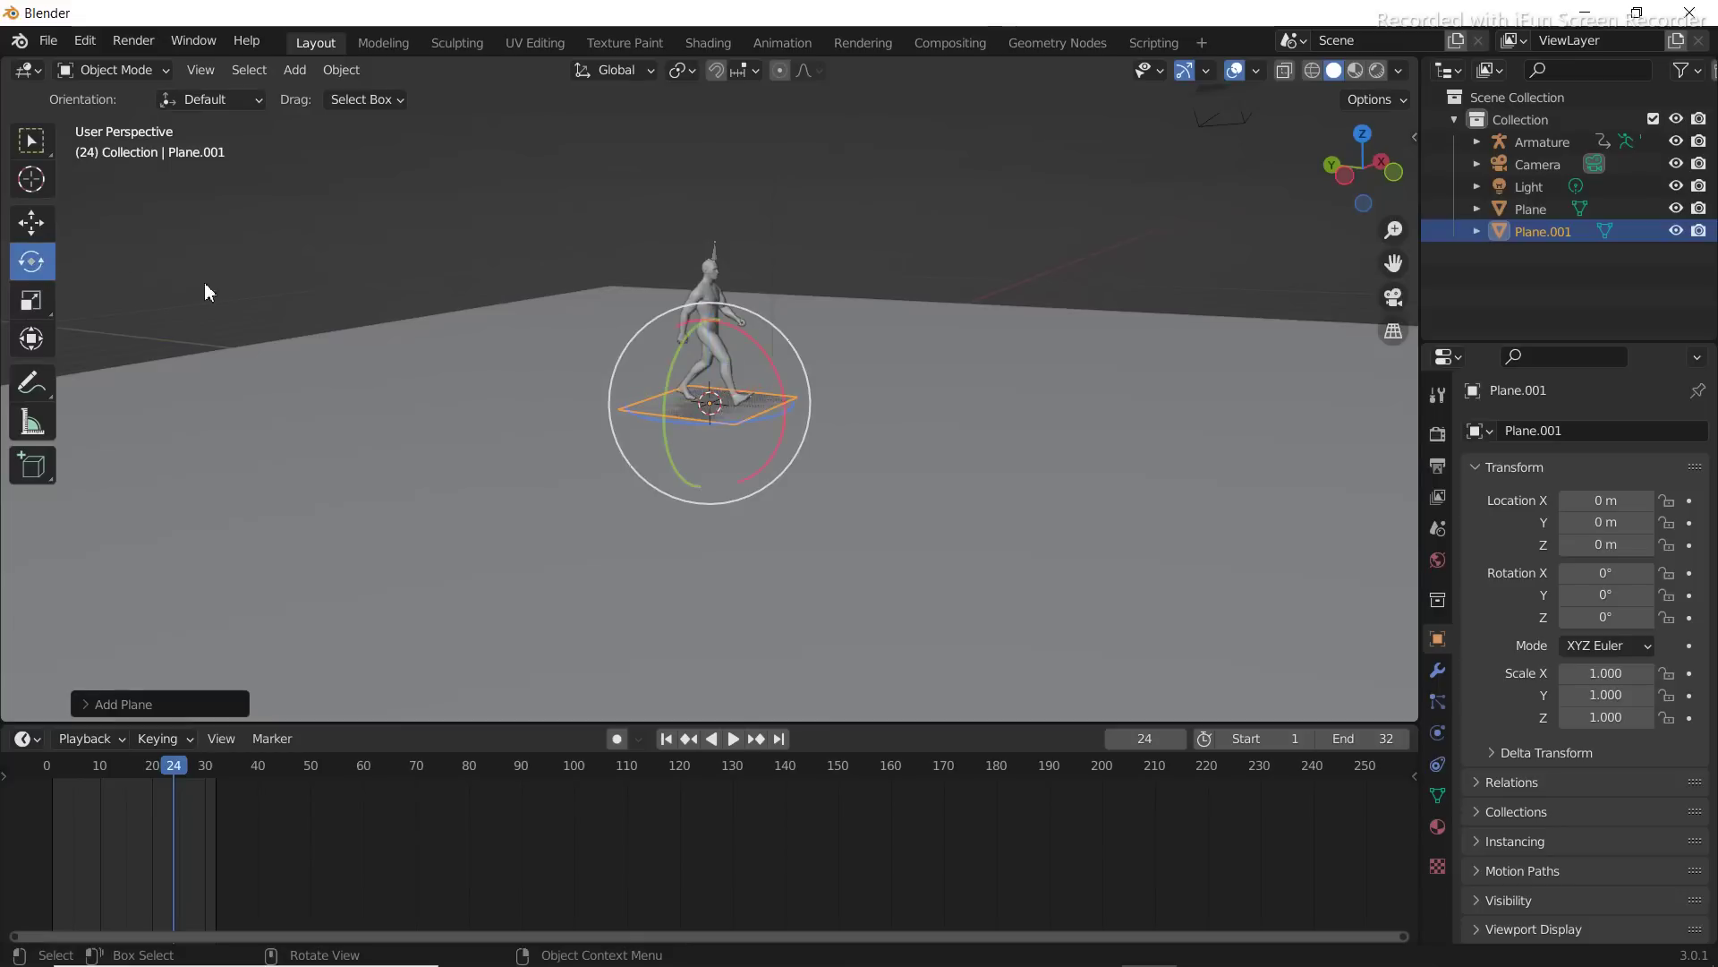
drag(766, 360, 858, 577)
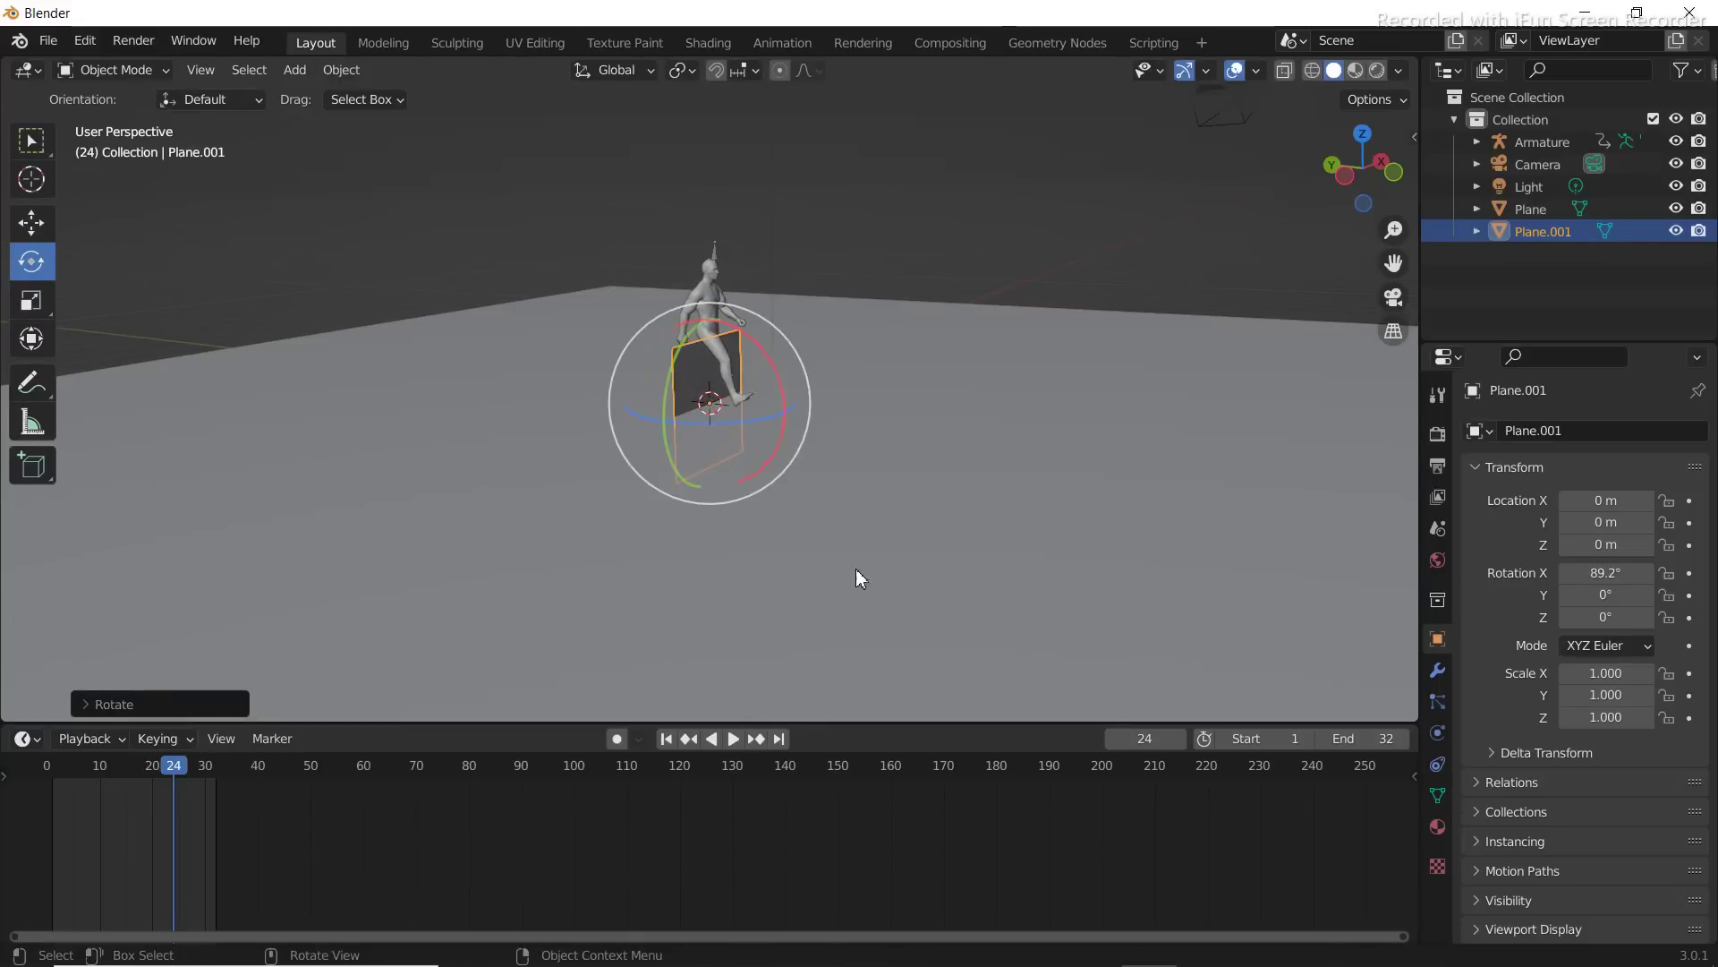
Move the upright plane behind the character and raise it off the floor
click(31, 223)
drag(641, 386, 538, 402)
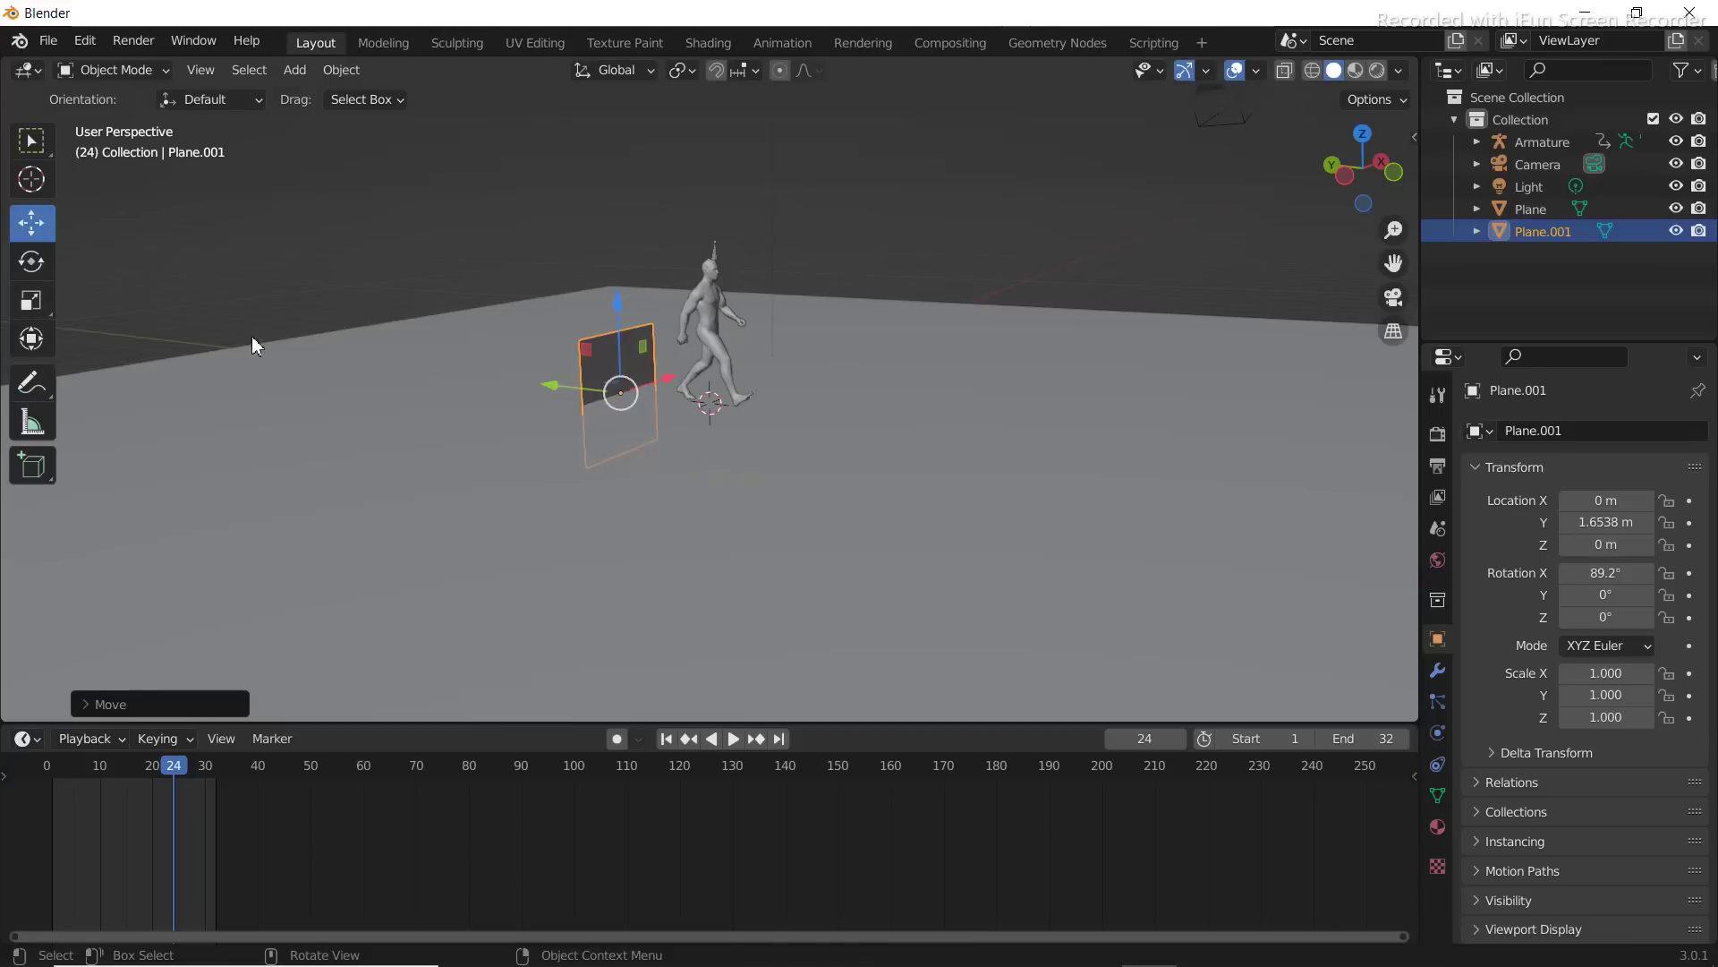
drag(626, 313, 624, 252)
Scale the wall to about 10.701 wide by 4.895 tall on X and Z
click(36, 312)
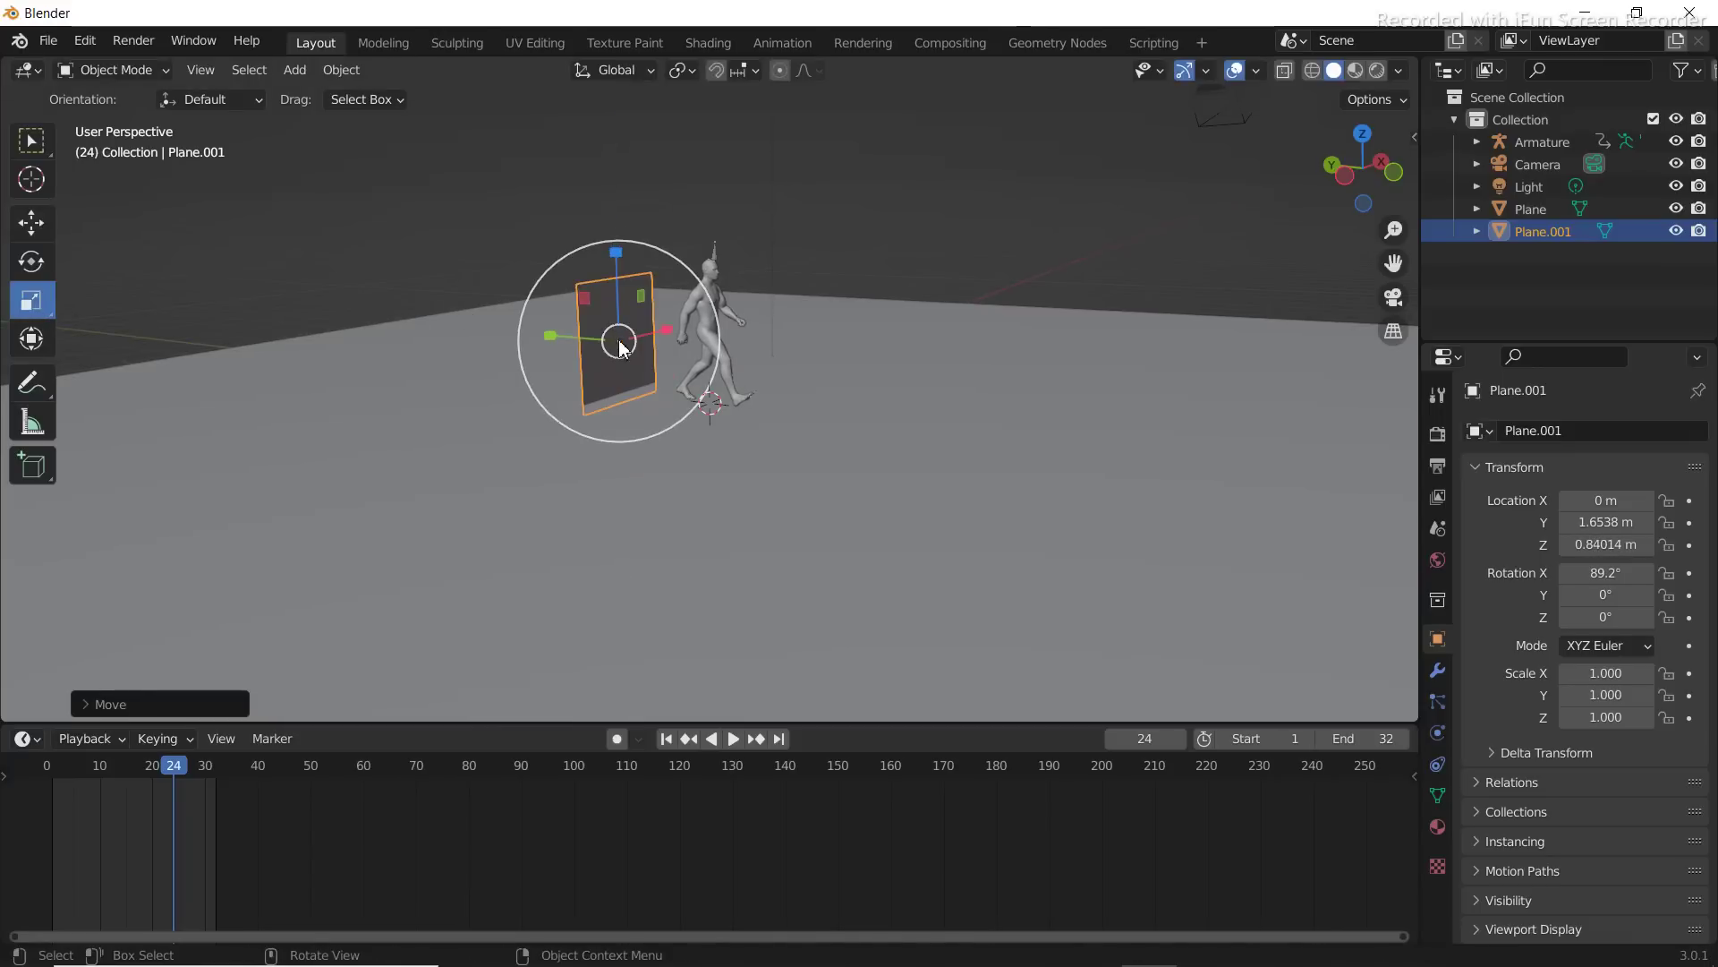
key(s)
key(x)
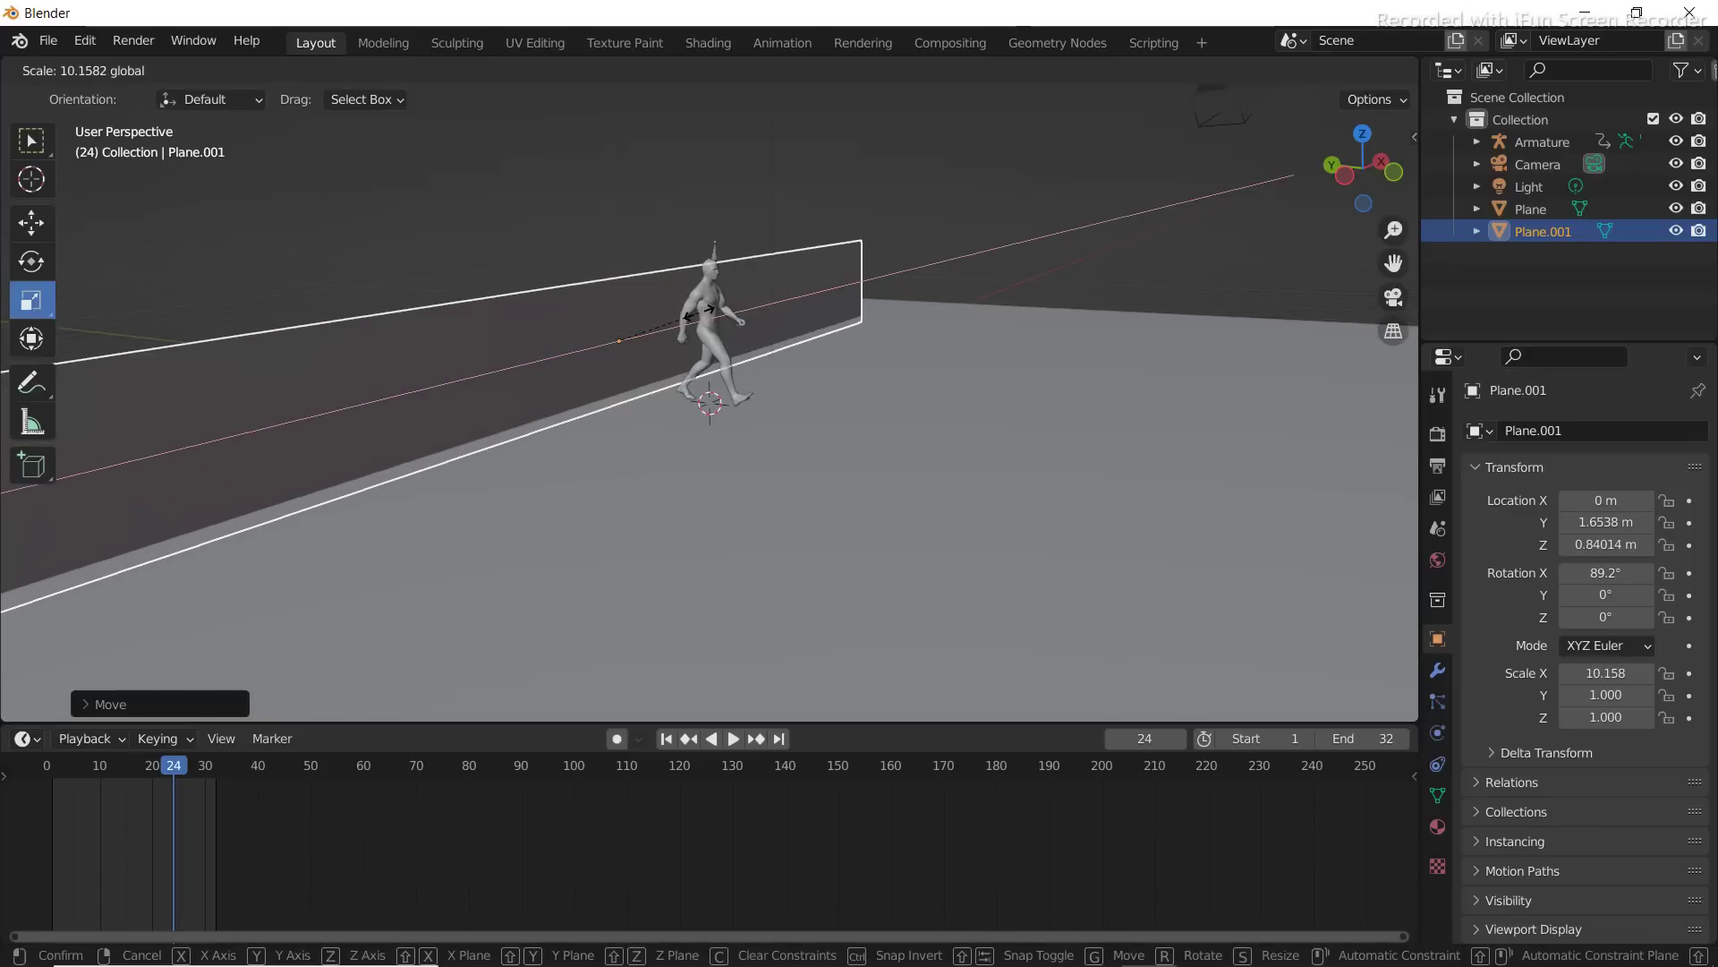
click(714, 310)
drag(614, 252, 584, 535)
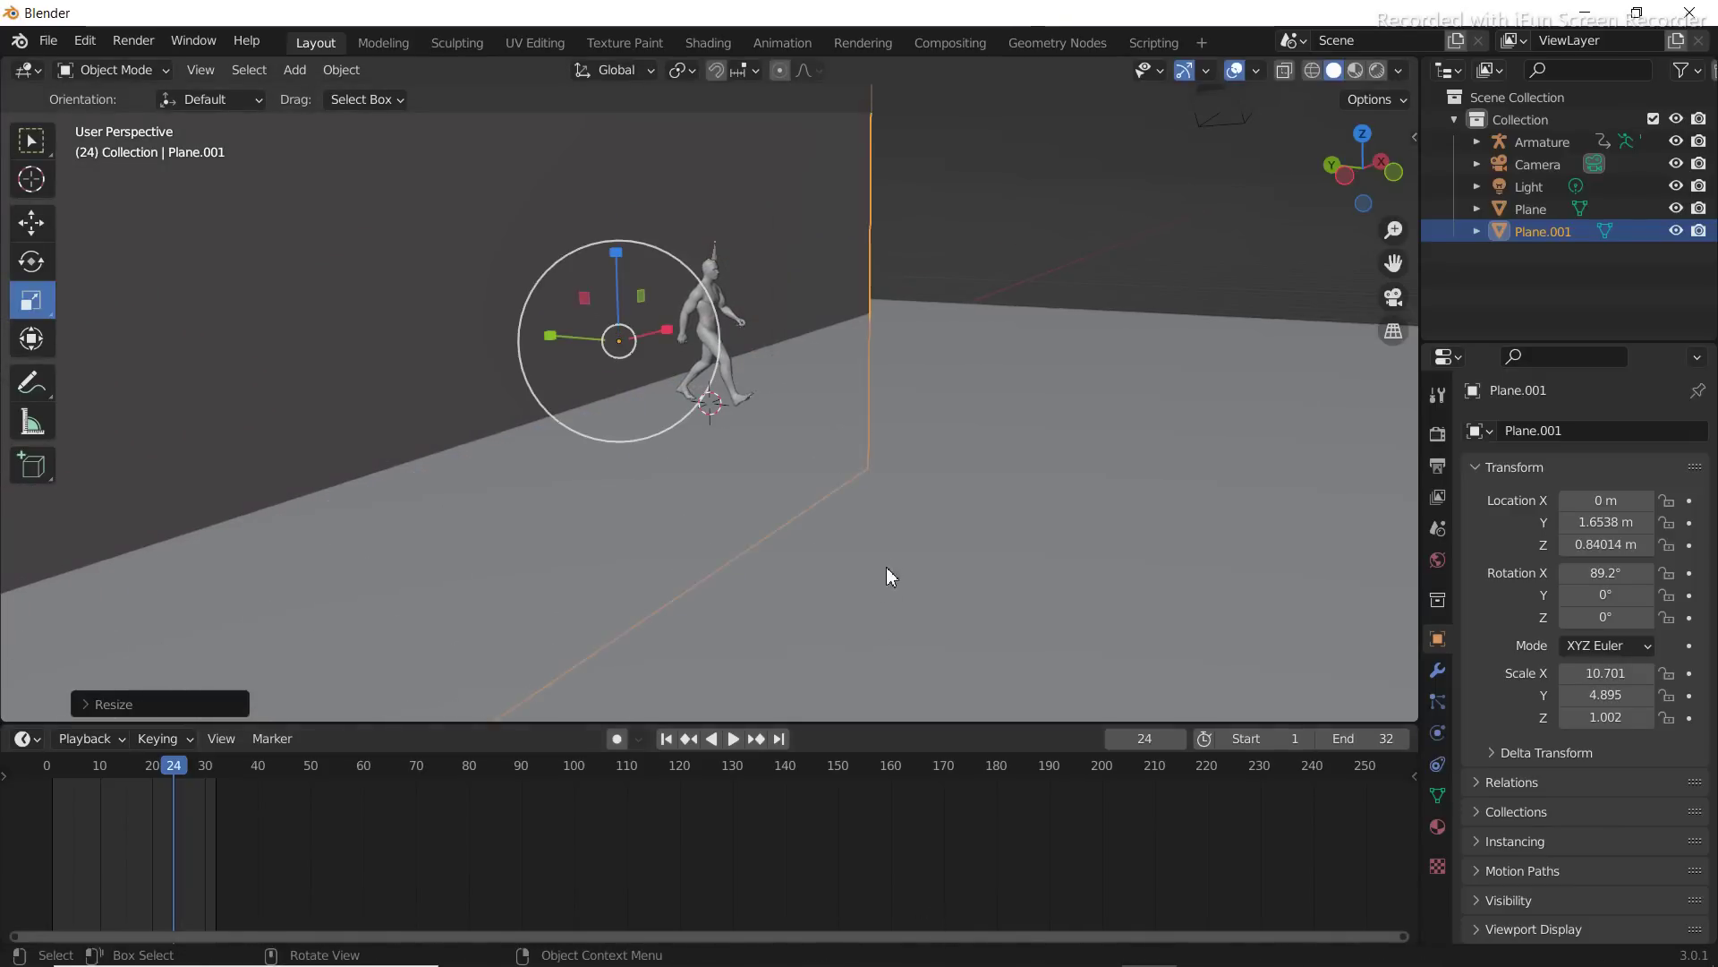
middle_drag(888, 561, 811, 317)
scroll(804, 314, down, 1)
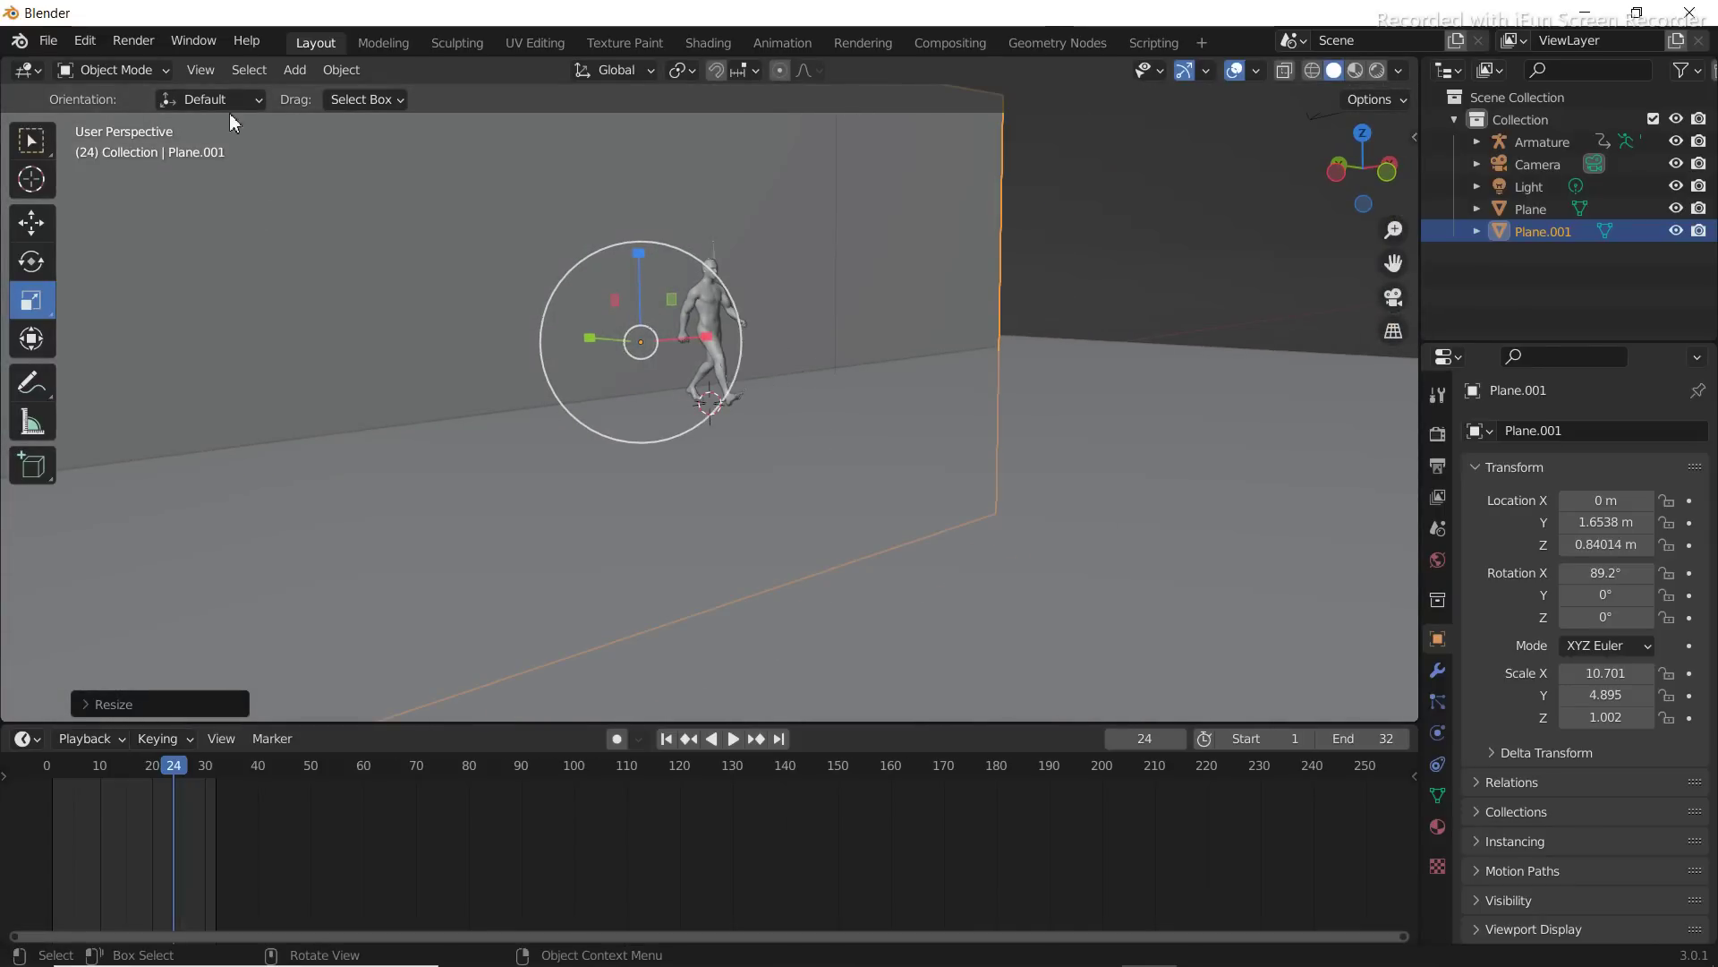
Give the wall plane a new material, Material.001, and pick an initial base colour
click(837, 301)
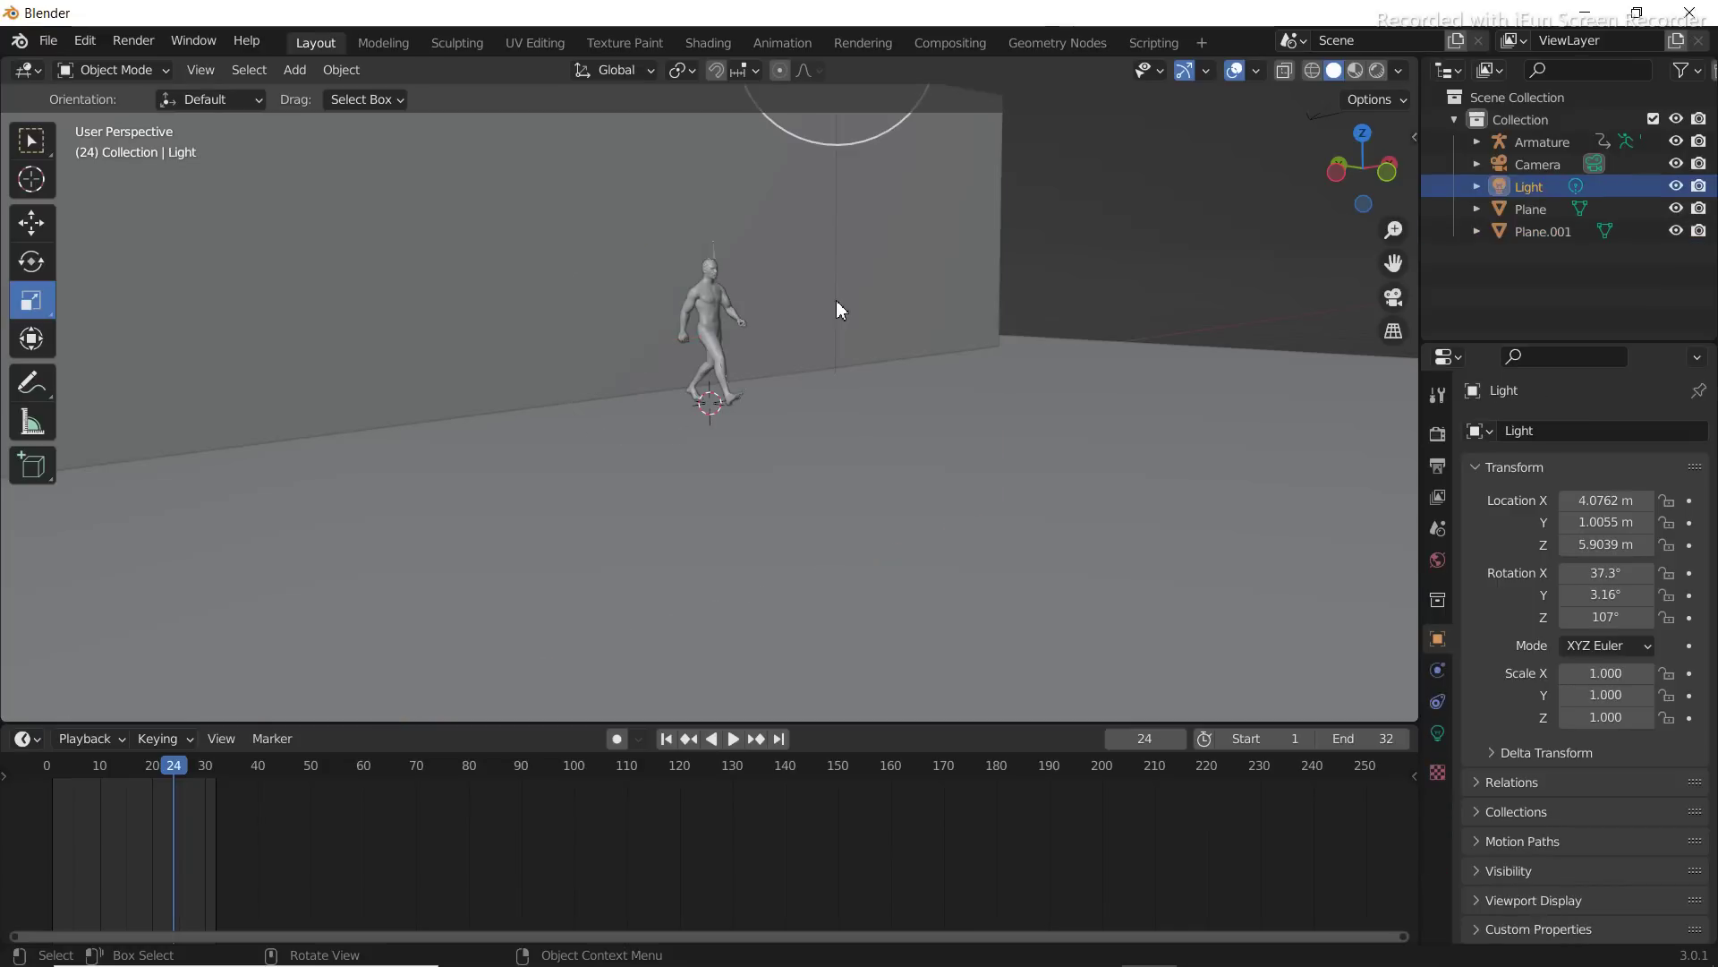
click(747, 248)
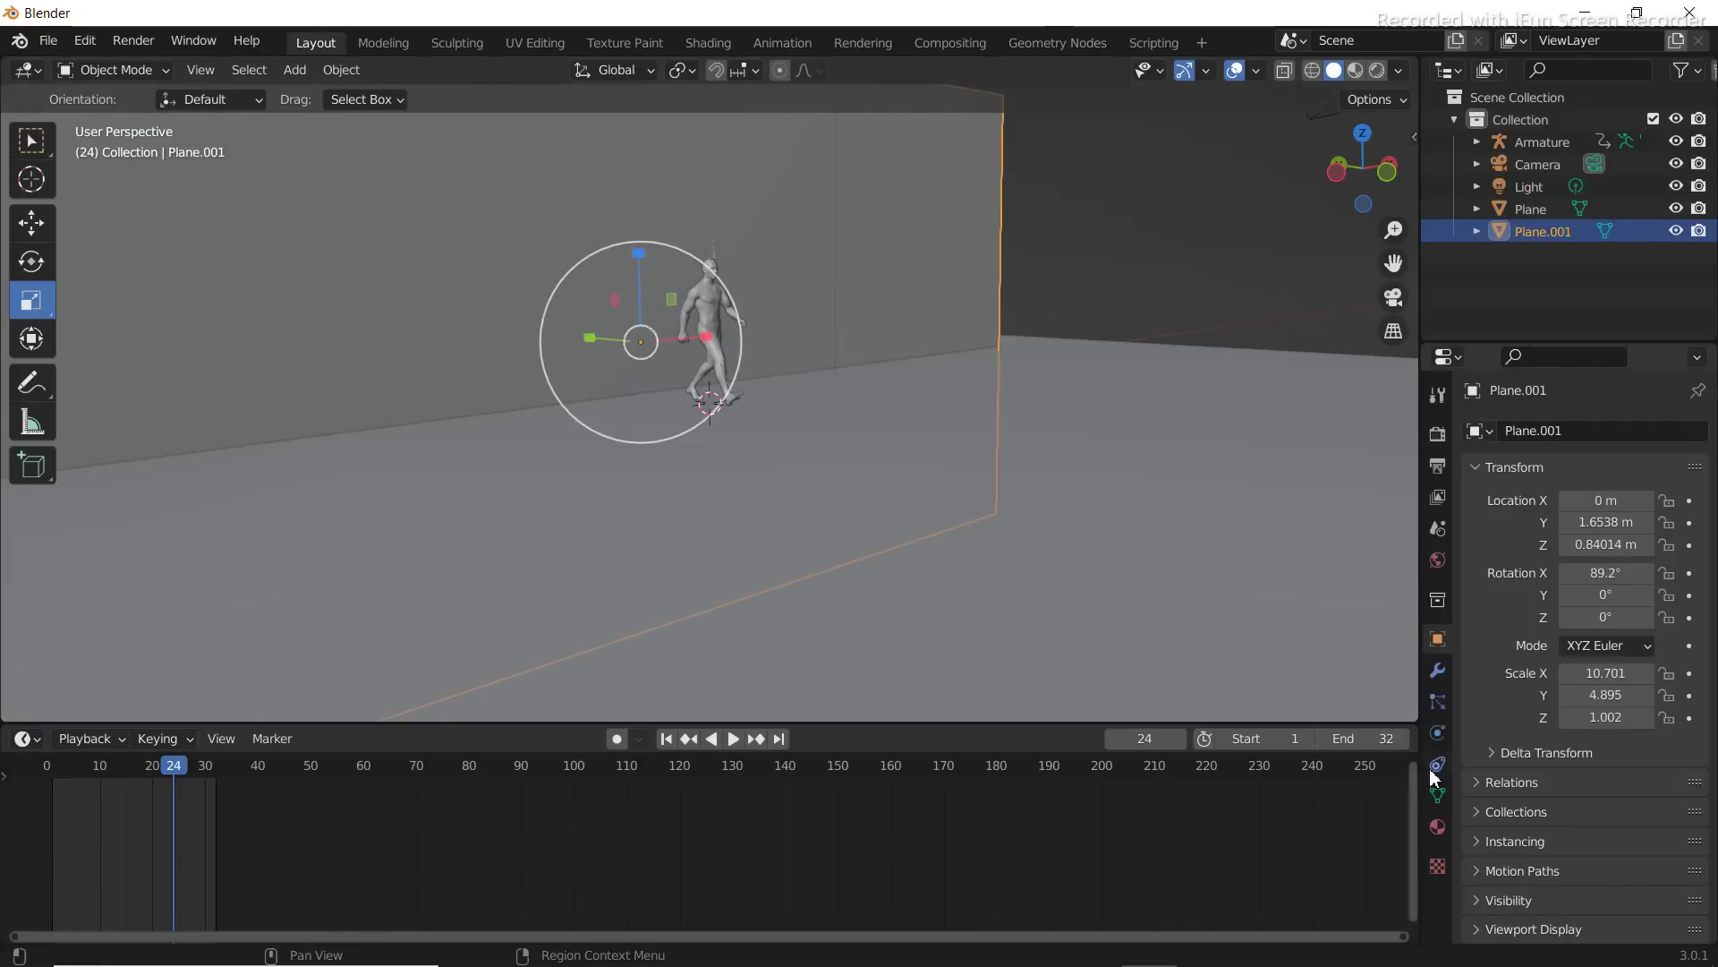
click(1438, 827)
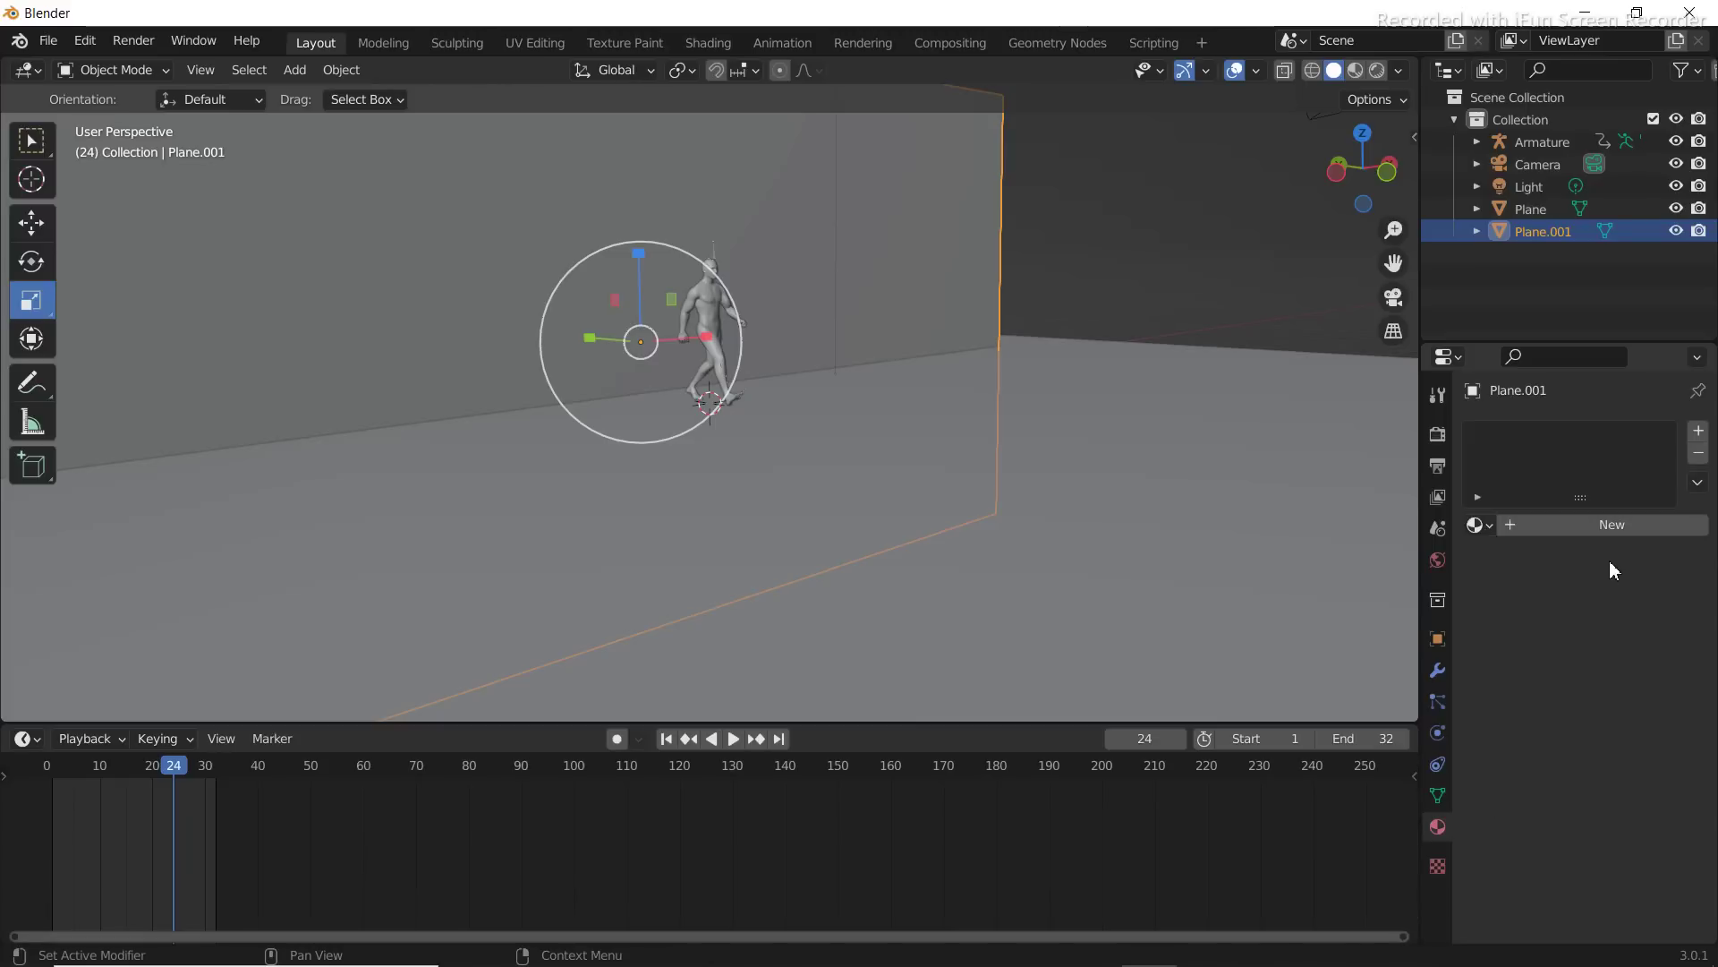
click(1612, 525)
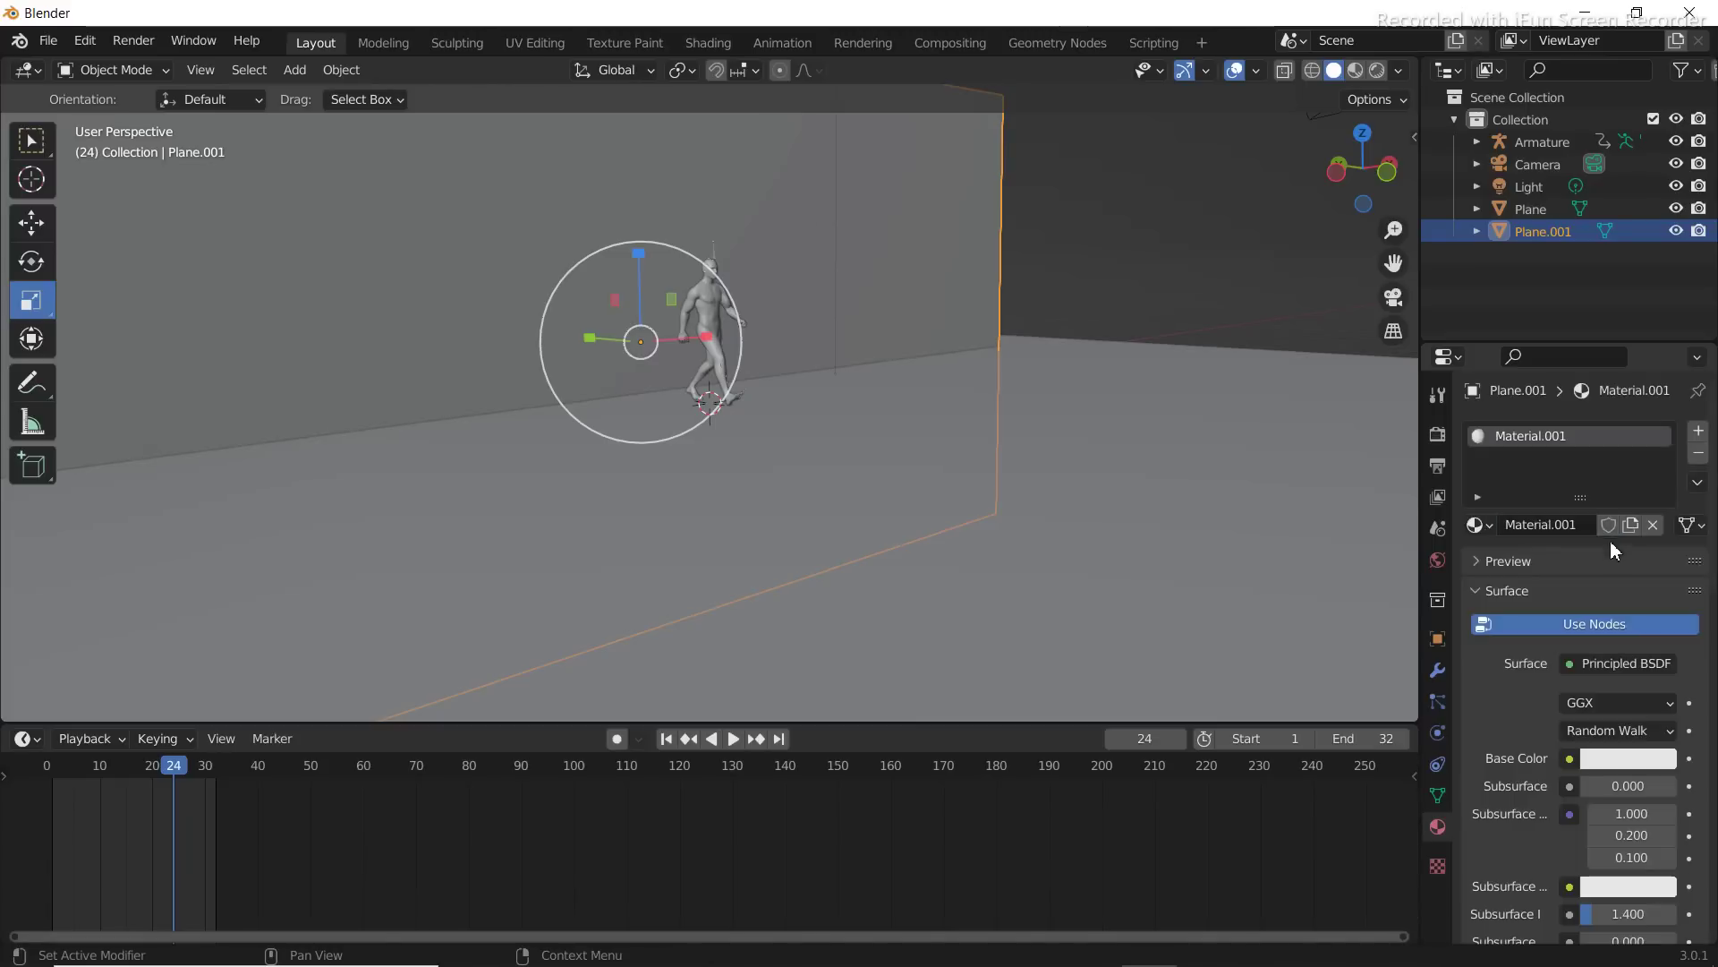
click(1609, 763)
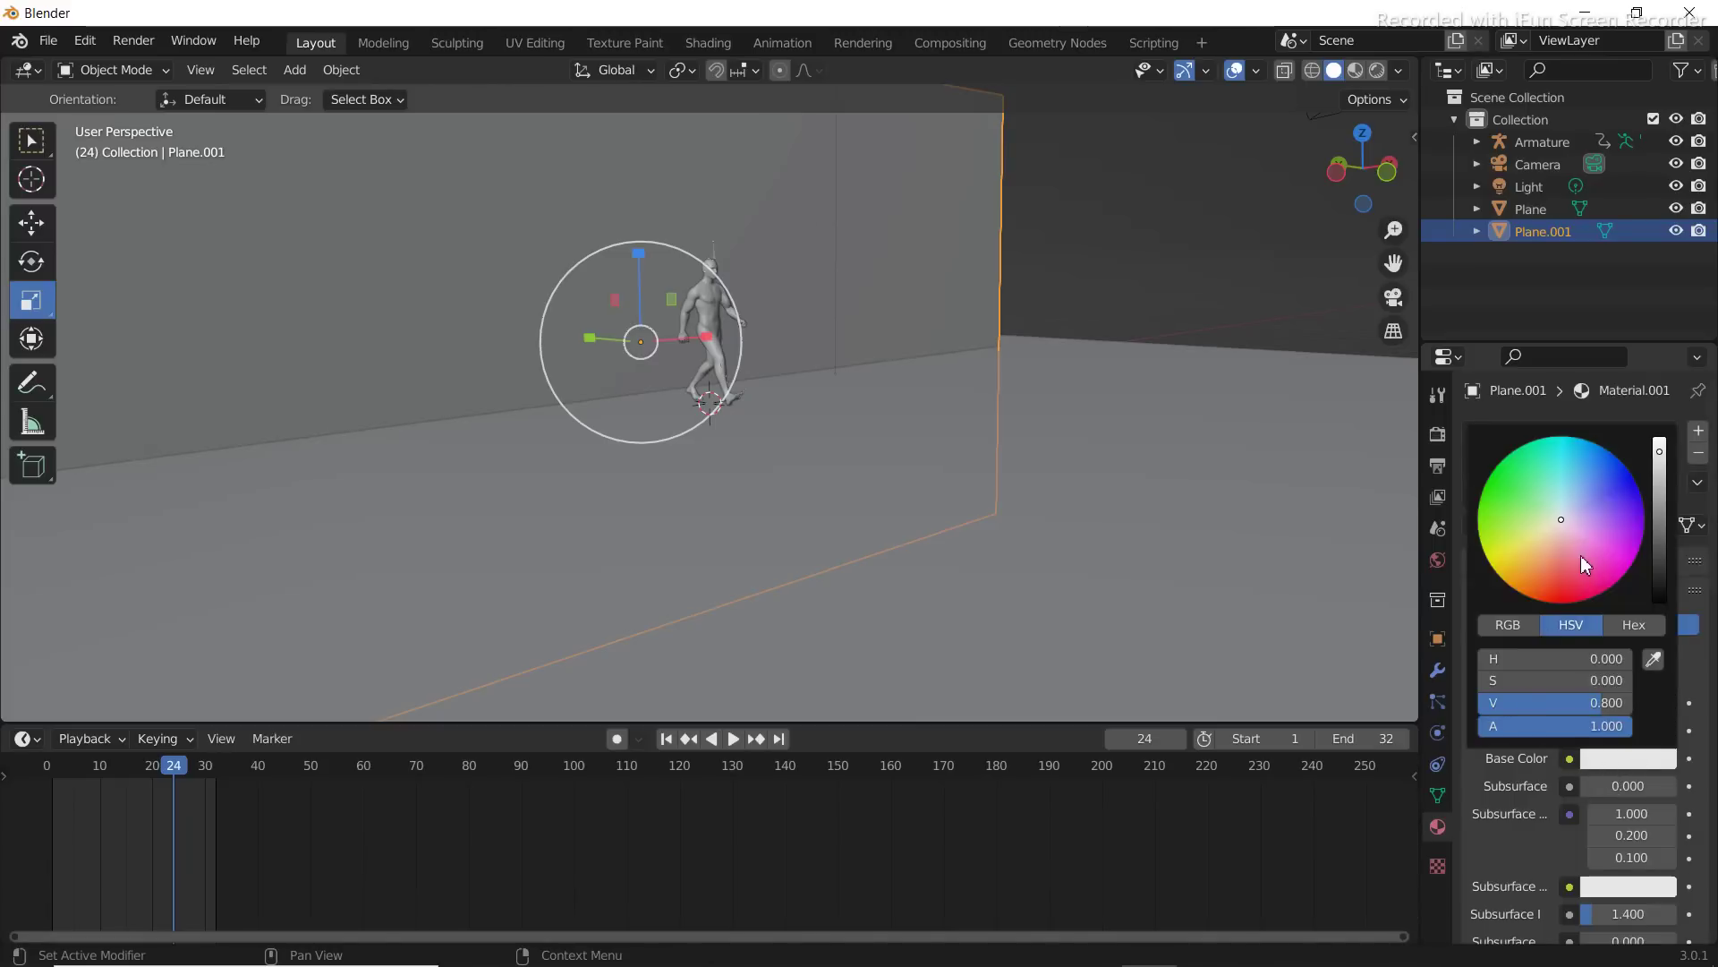
mouse_move(1577, 555)
mouse_down()
mouse_move(1557, 594)
mouse_move(1583, 595)
mouse_move(1573, 454)
mouse_up()
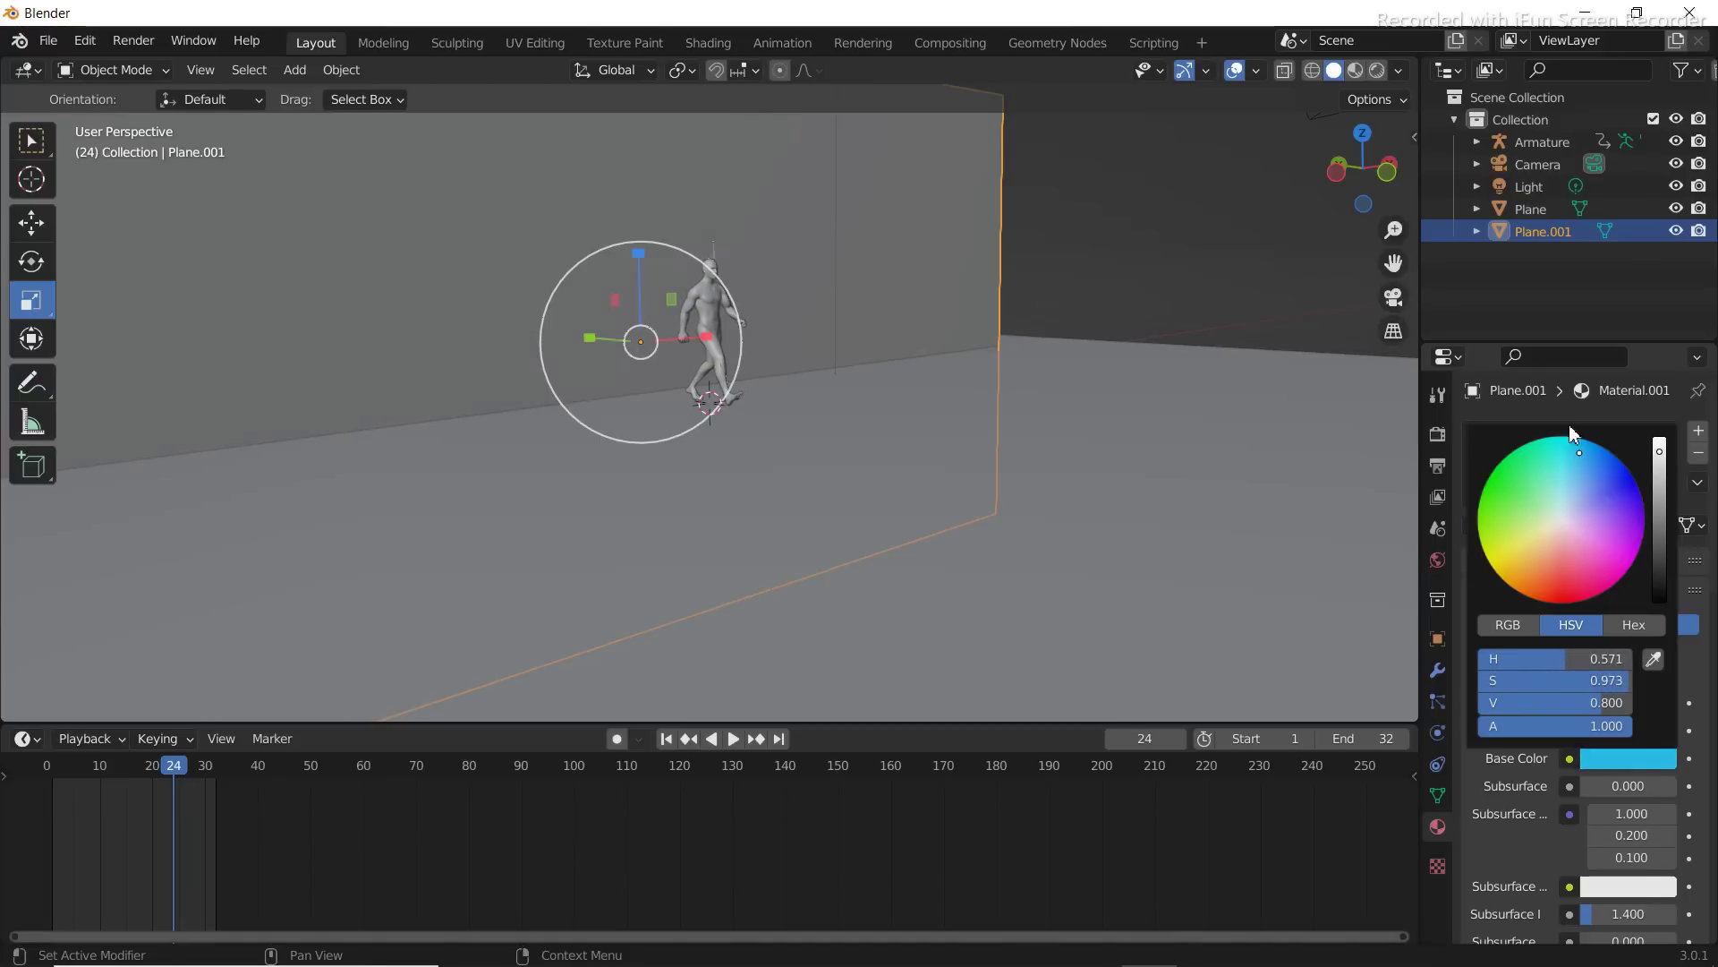
Switch the viewport to Material Preview, then Rendered shading to see lighting and shadows
click(1355, 70)
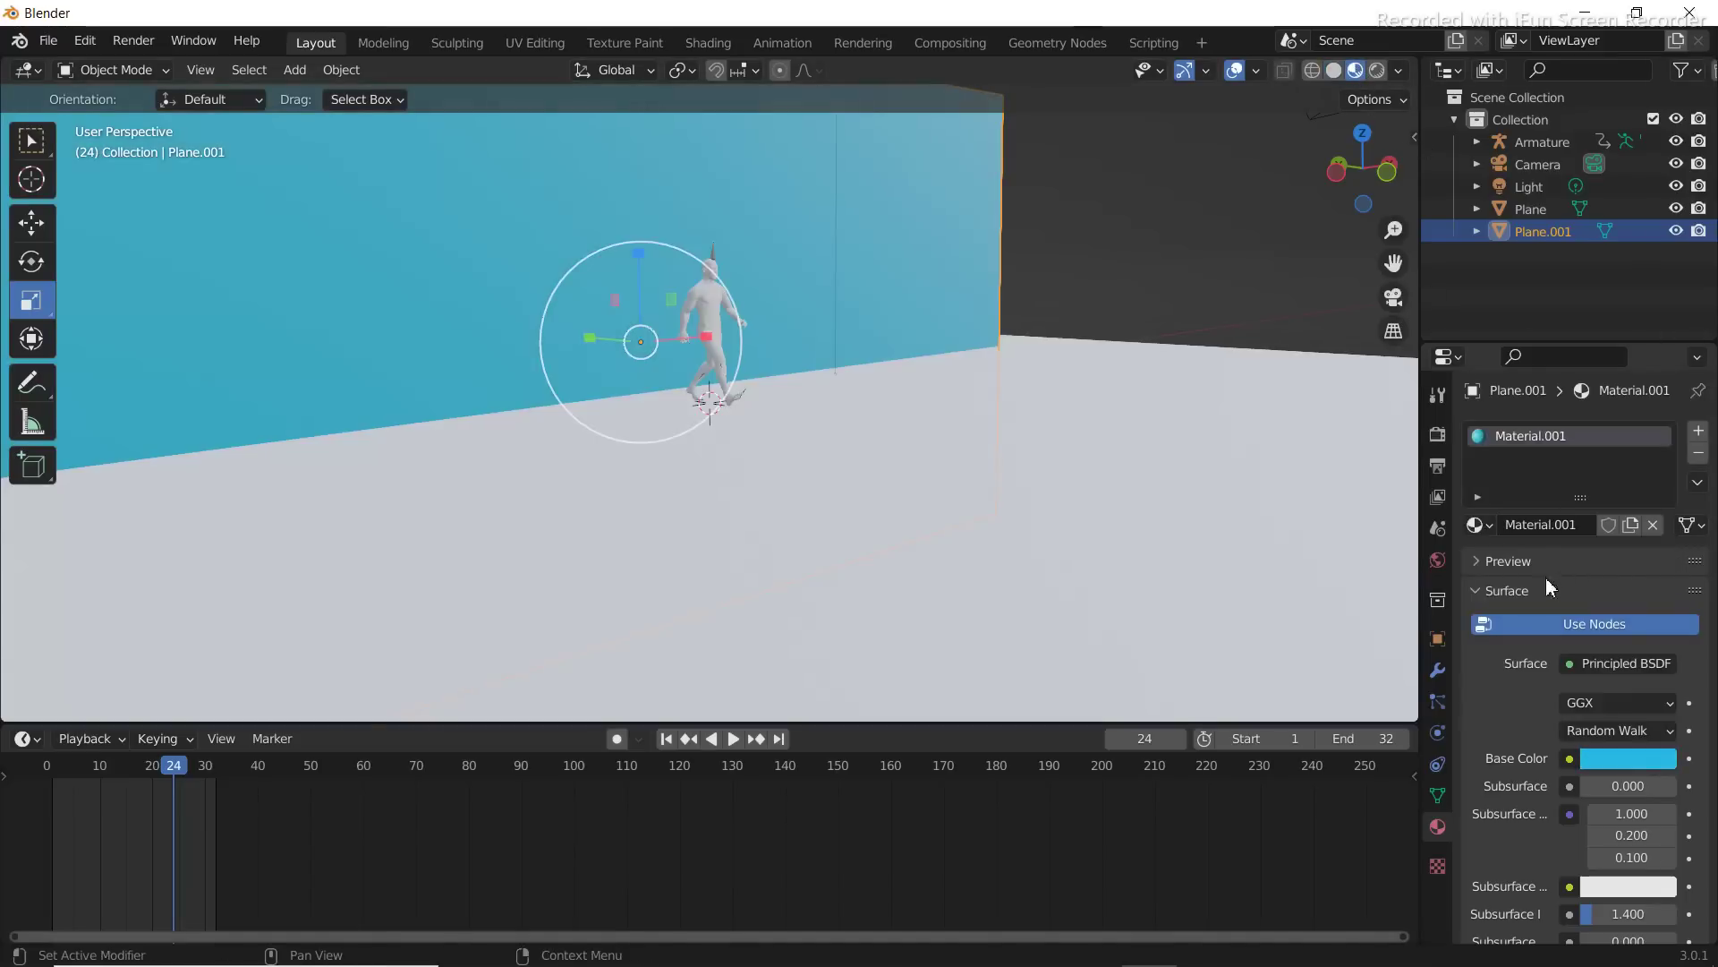
click(1378, 70)
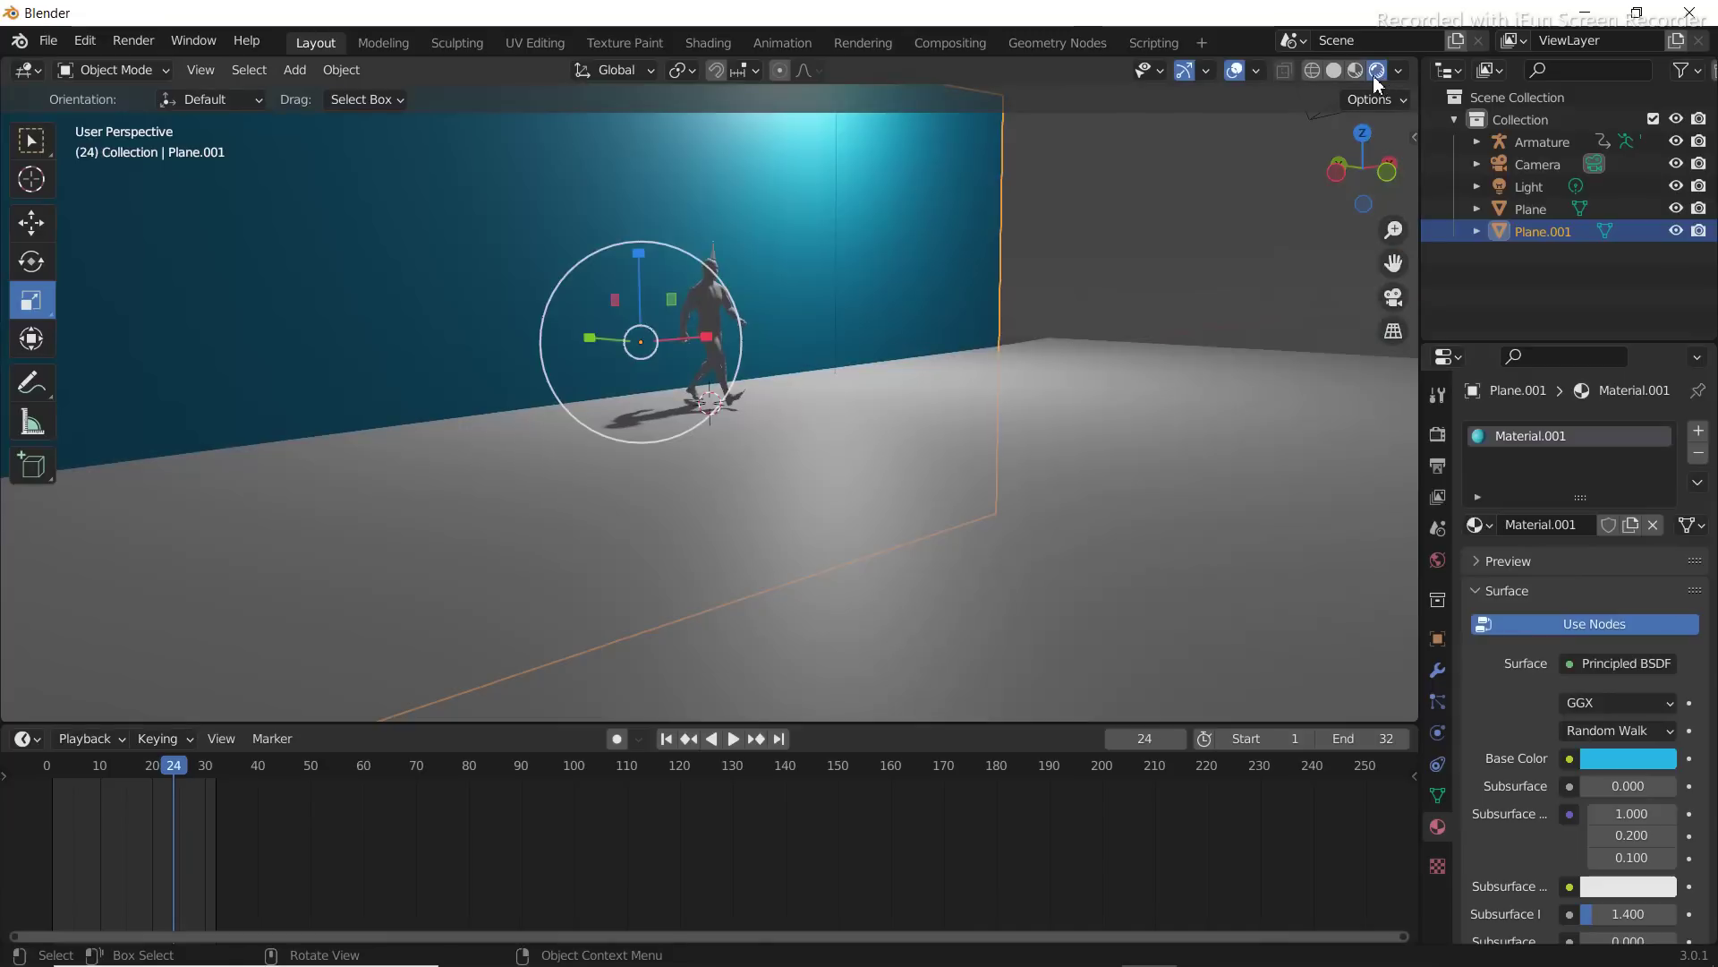
scroll(807, 442, up, 3)
scroll(803, 444, down, 1)
Adjust the wall's Base Color hue to a bright yellow
click(1629, 758)
drag(1586, 664, 1513, 664)
mouse_move(1559, 599)
mouse_down()
mouse_move(1510, 517)
mouse_move(1488, 551)
mouse_move(1575, 596)
mouse_move(1638, 534)
mouse_move(1631, 477)
mouse_move(1556, 442)
mouse_move(1503, 550)
mouse_up()
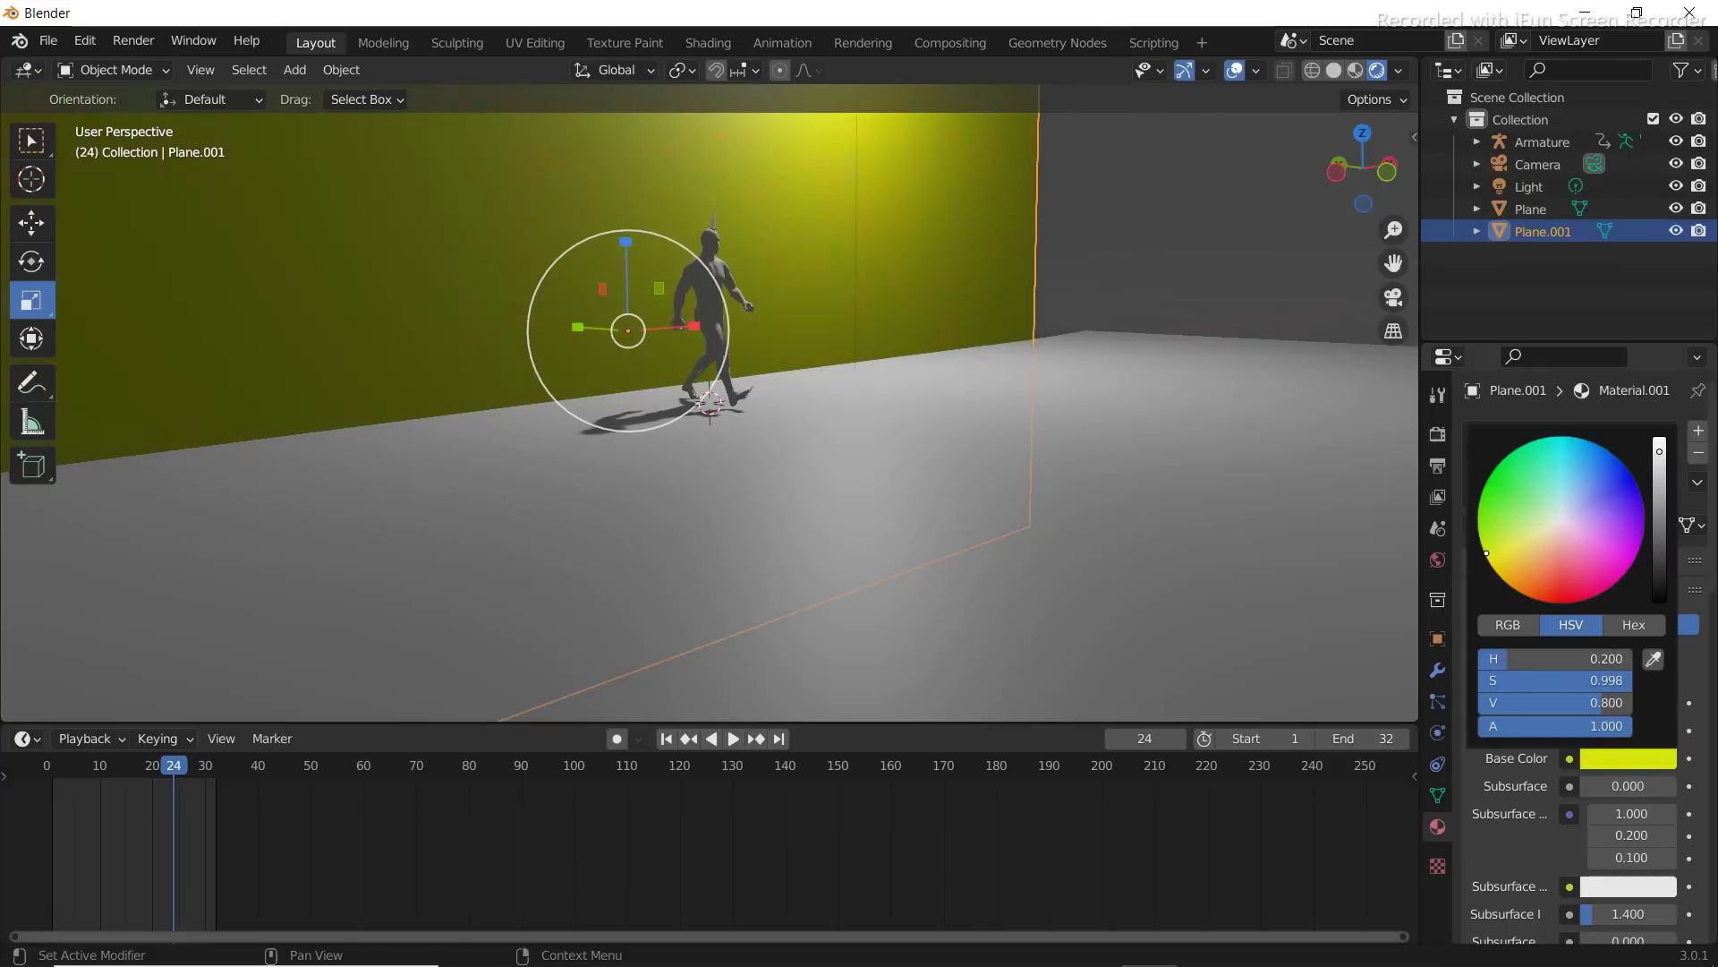
middle_drag(1099, 469, 942, 414)
click(27, 147)
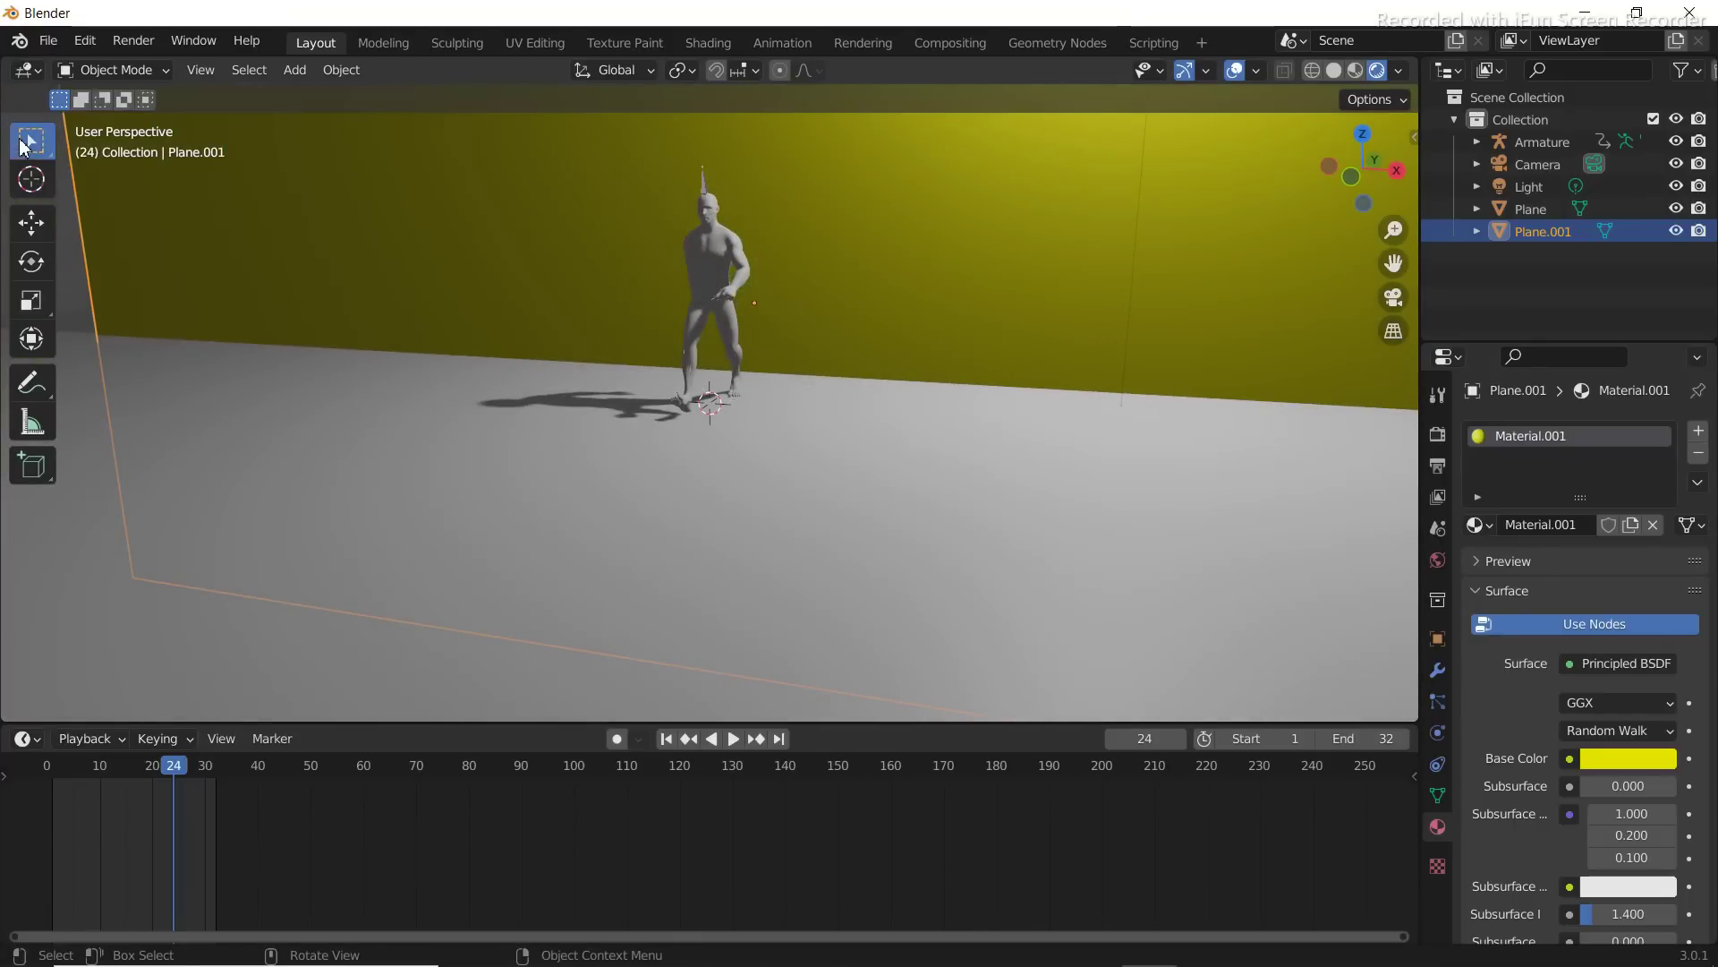
Select the floor plane, add Material.002, and darken its Base Color to black
click(351, 540)
middle_drag(498, 495, 621, 480)
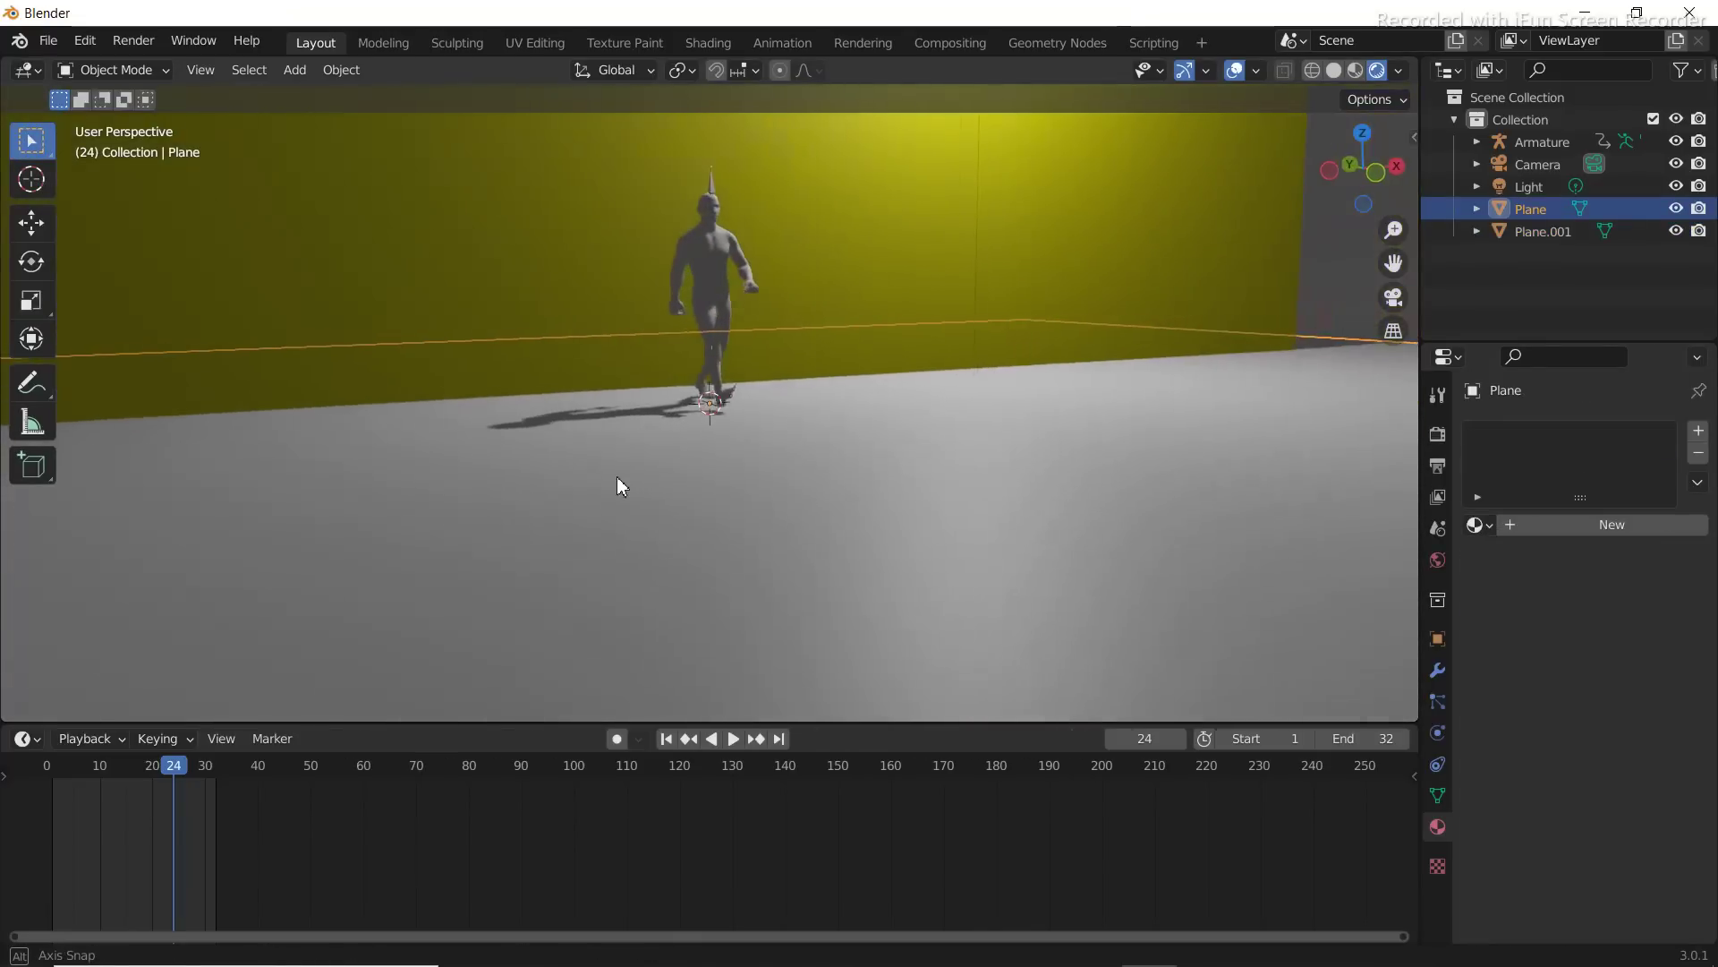
click(1576, 524)
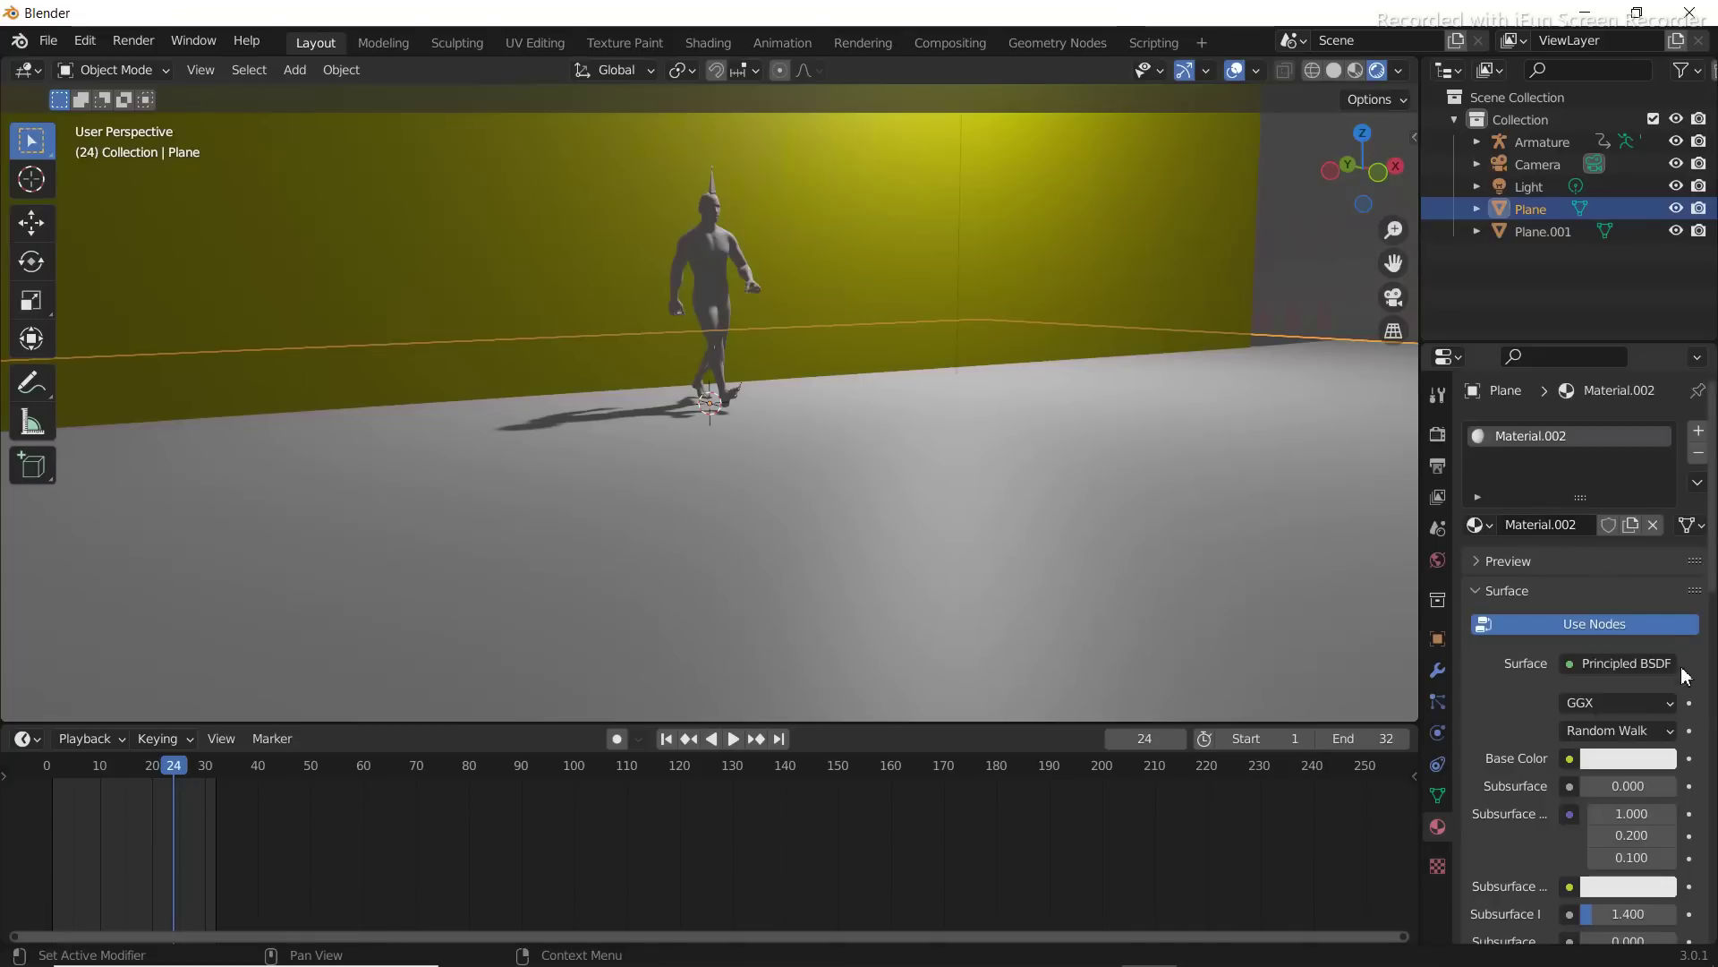
click(1657, 759)
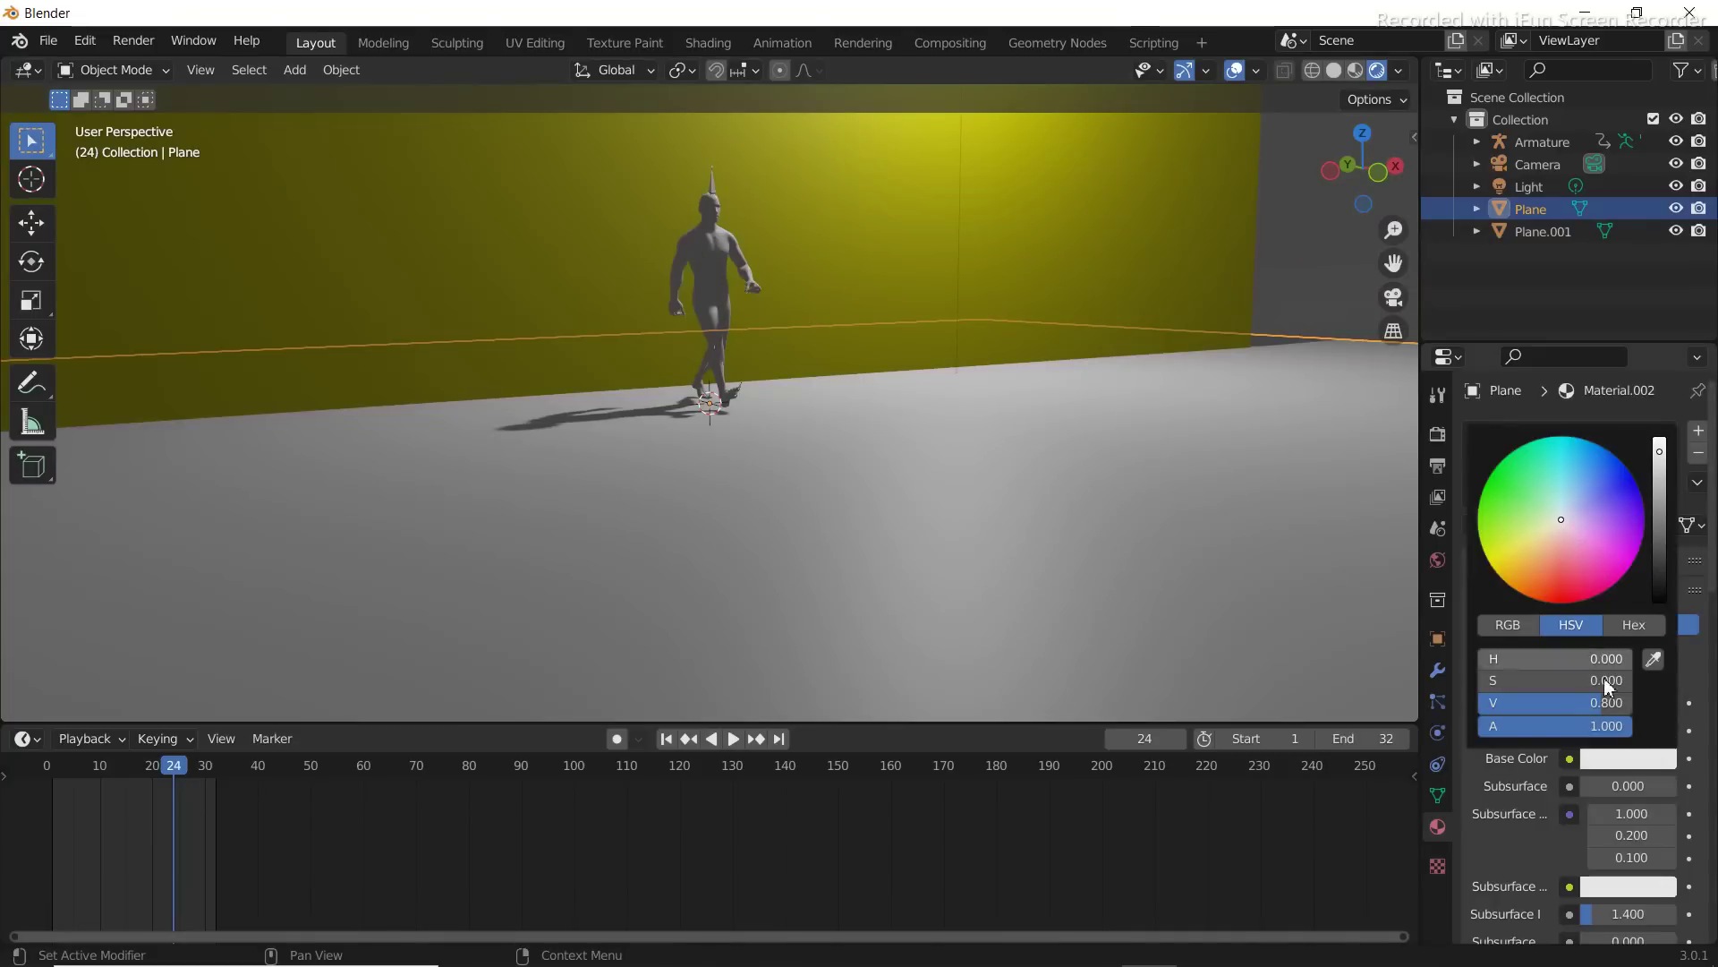
drag(1591, 703, 1481, 704)
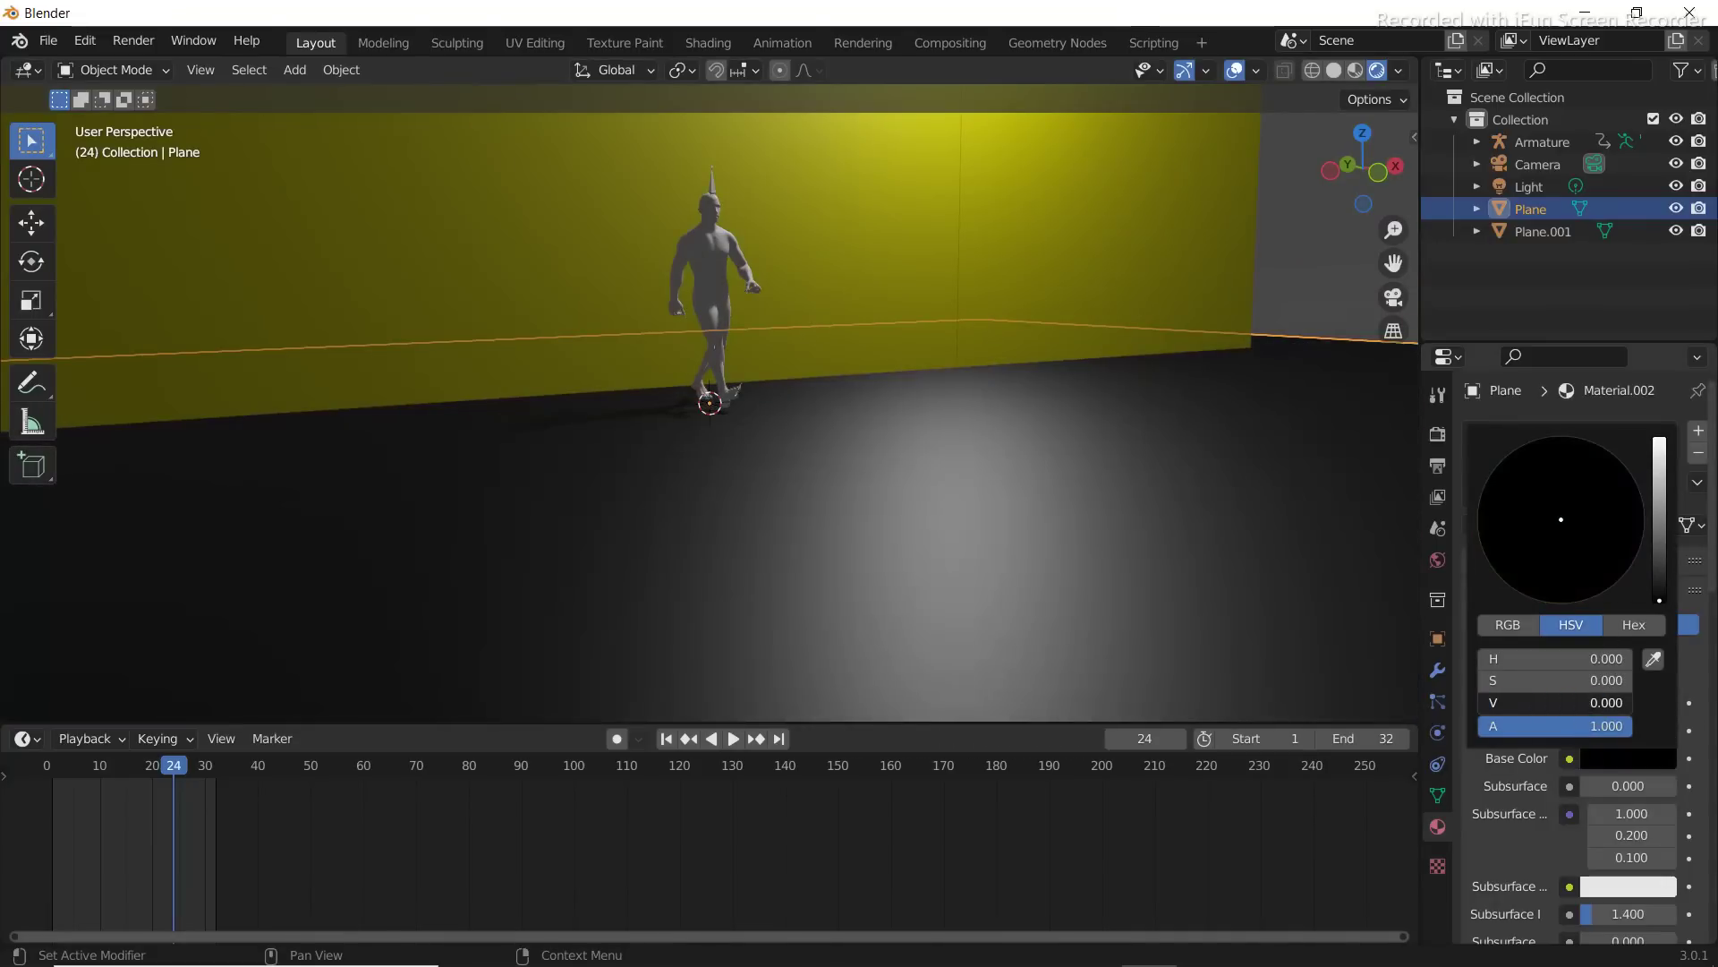
middle_drag(1029, 555, 832, 520)
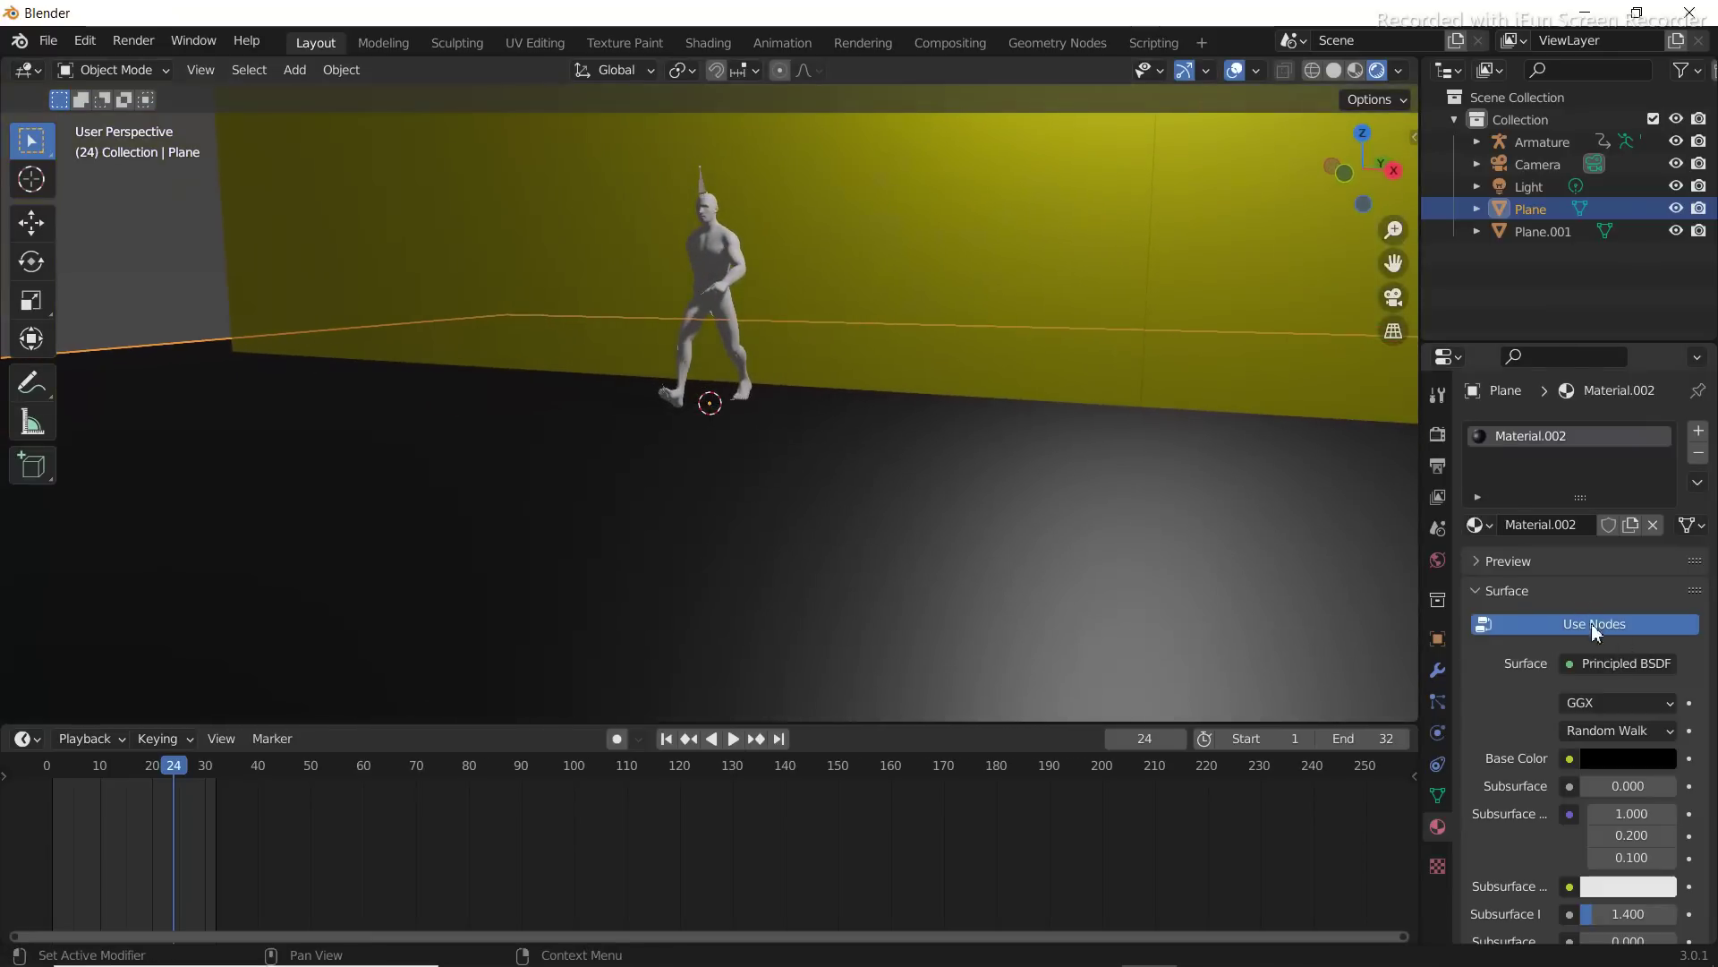
Lighten the floor colour slightly to dark grey (V about 0.086), then deselect the floor
click(1630, 773)
drag(1537, 702, 1557, 702)
middle_drag(1142, 659, 1242, 668)
scroll(1065, 550, down, 5)
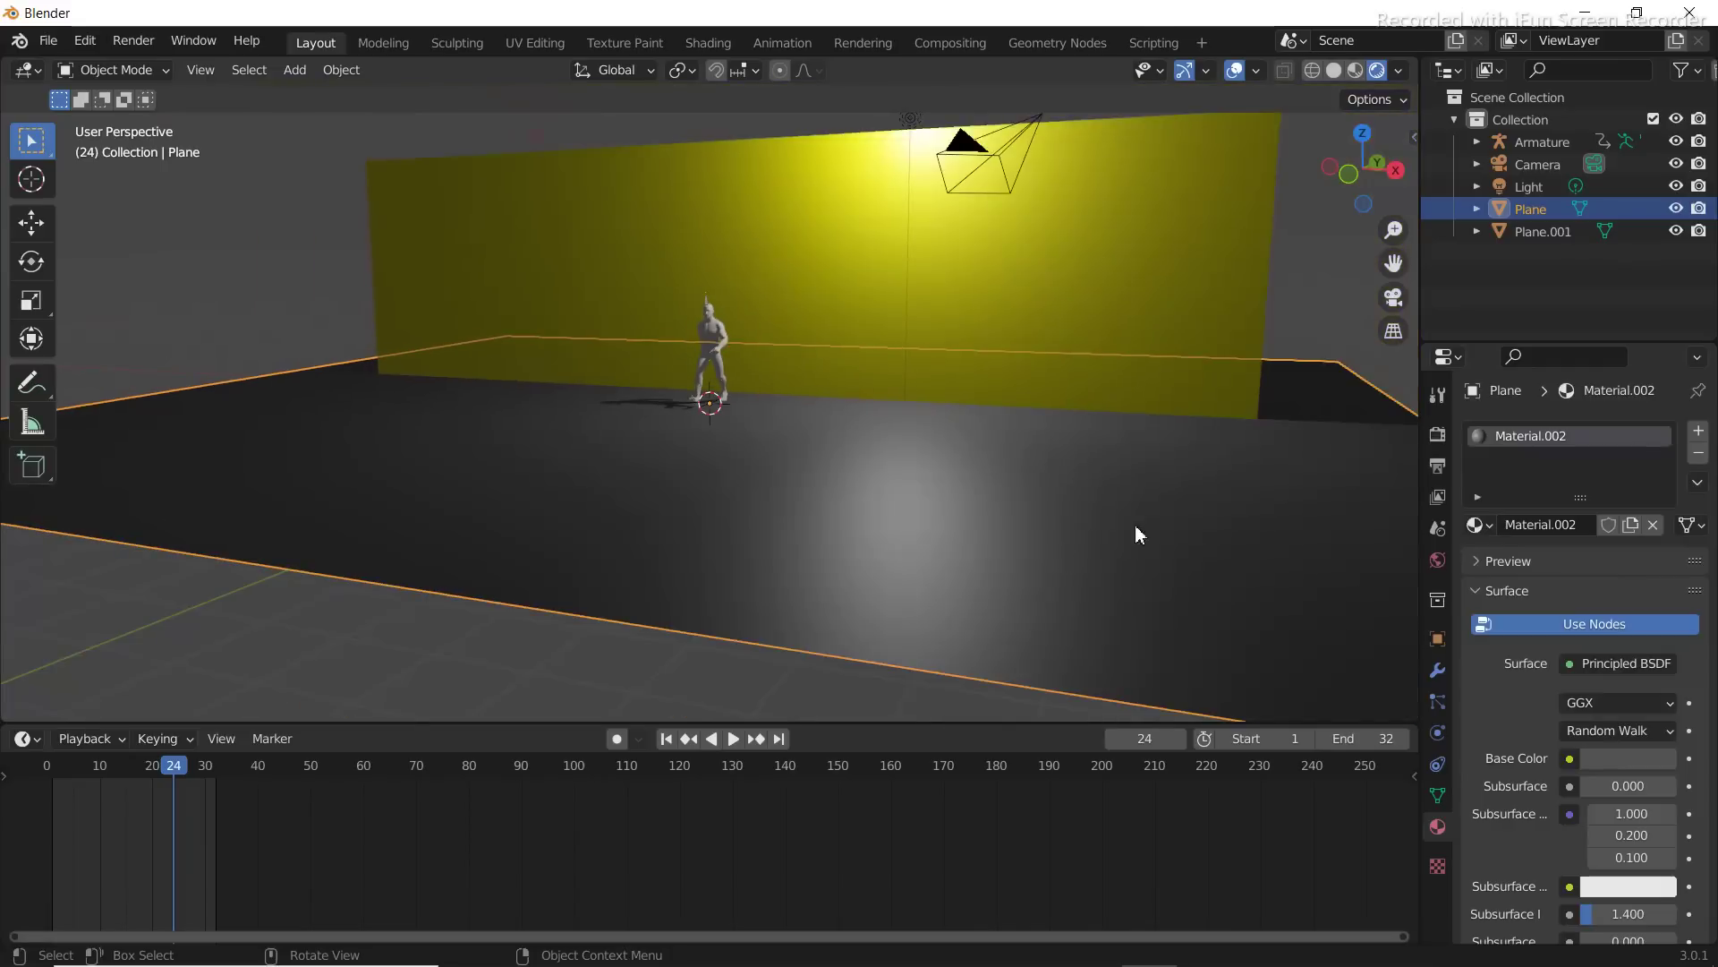
click(1301, 304)
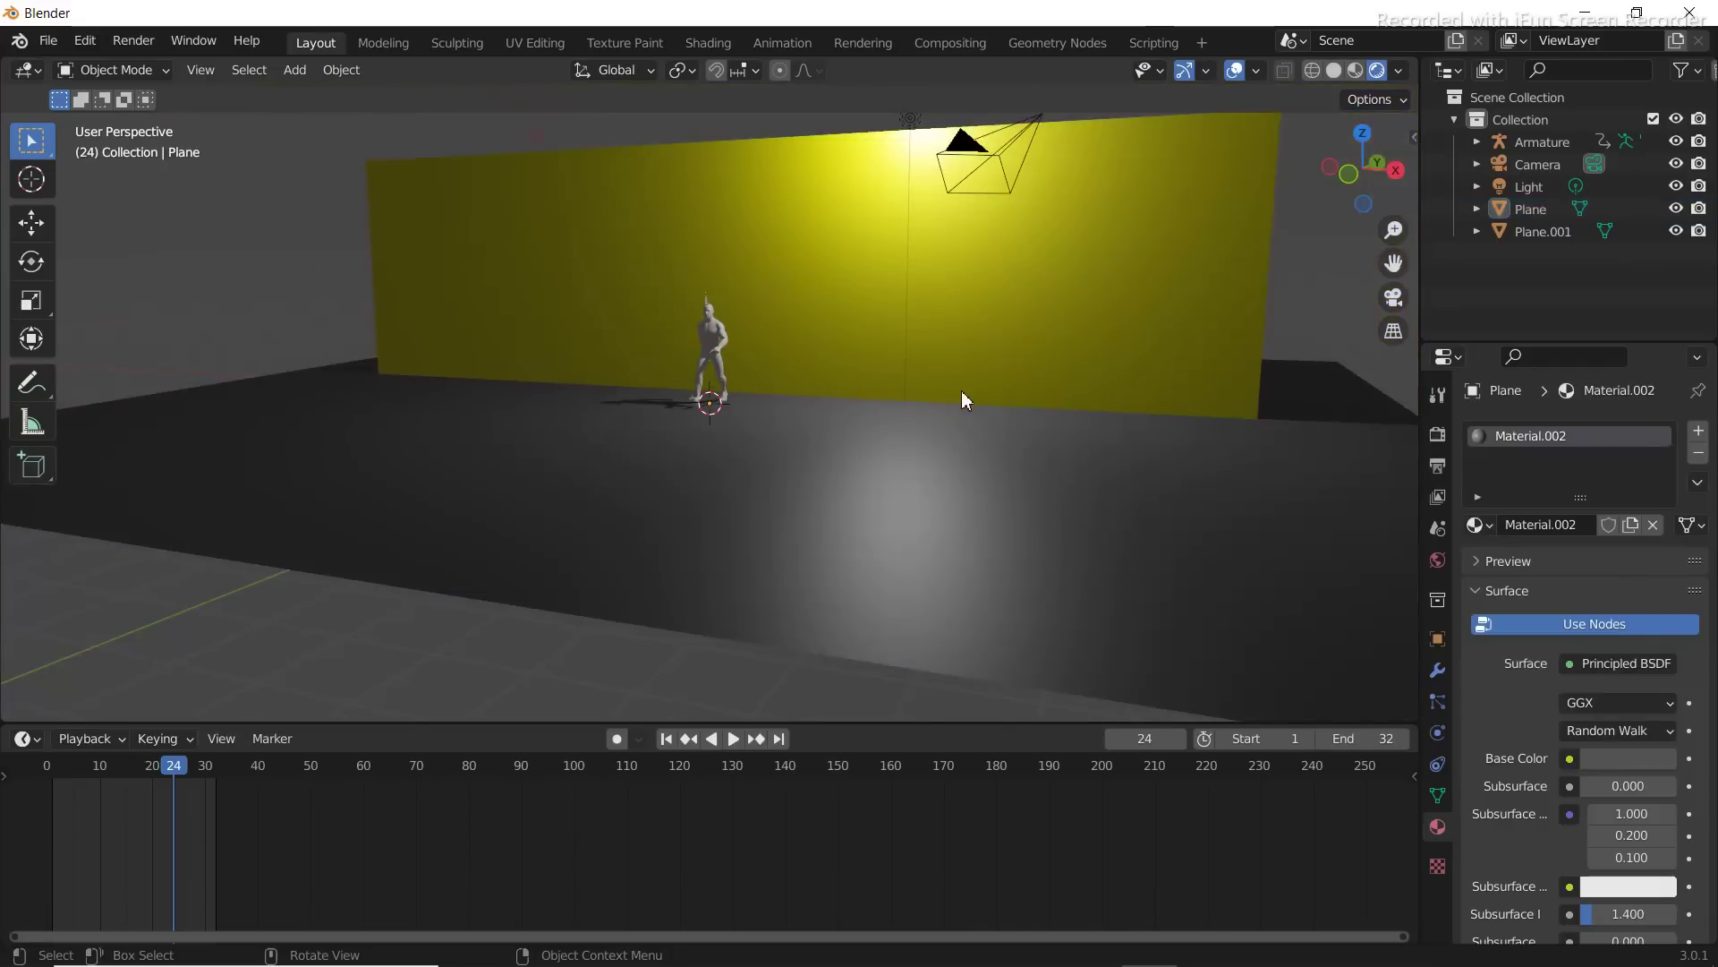
middle_drag(961, 392, 1321, 427)
Select the point light and slide it along its Y axis with the Move tool
middle_drag(1002, 236, 904, 294)
click(655, 190)
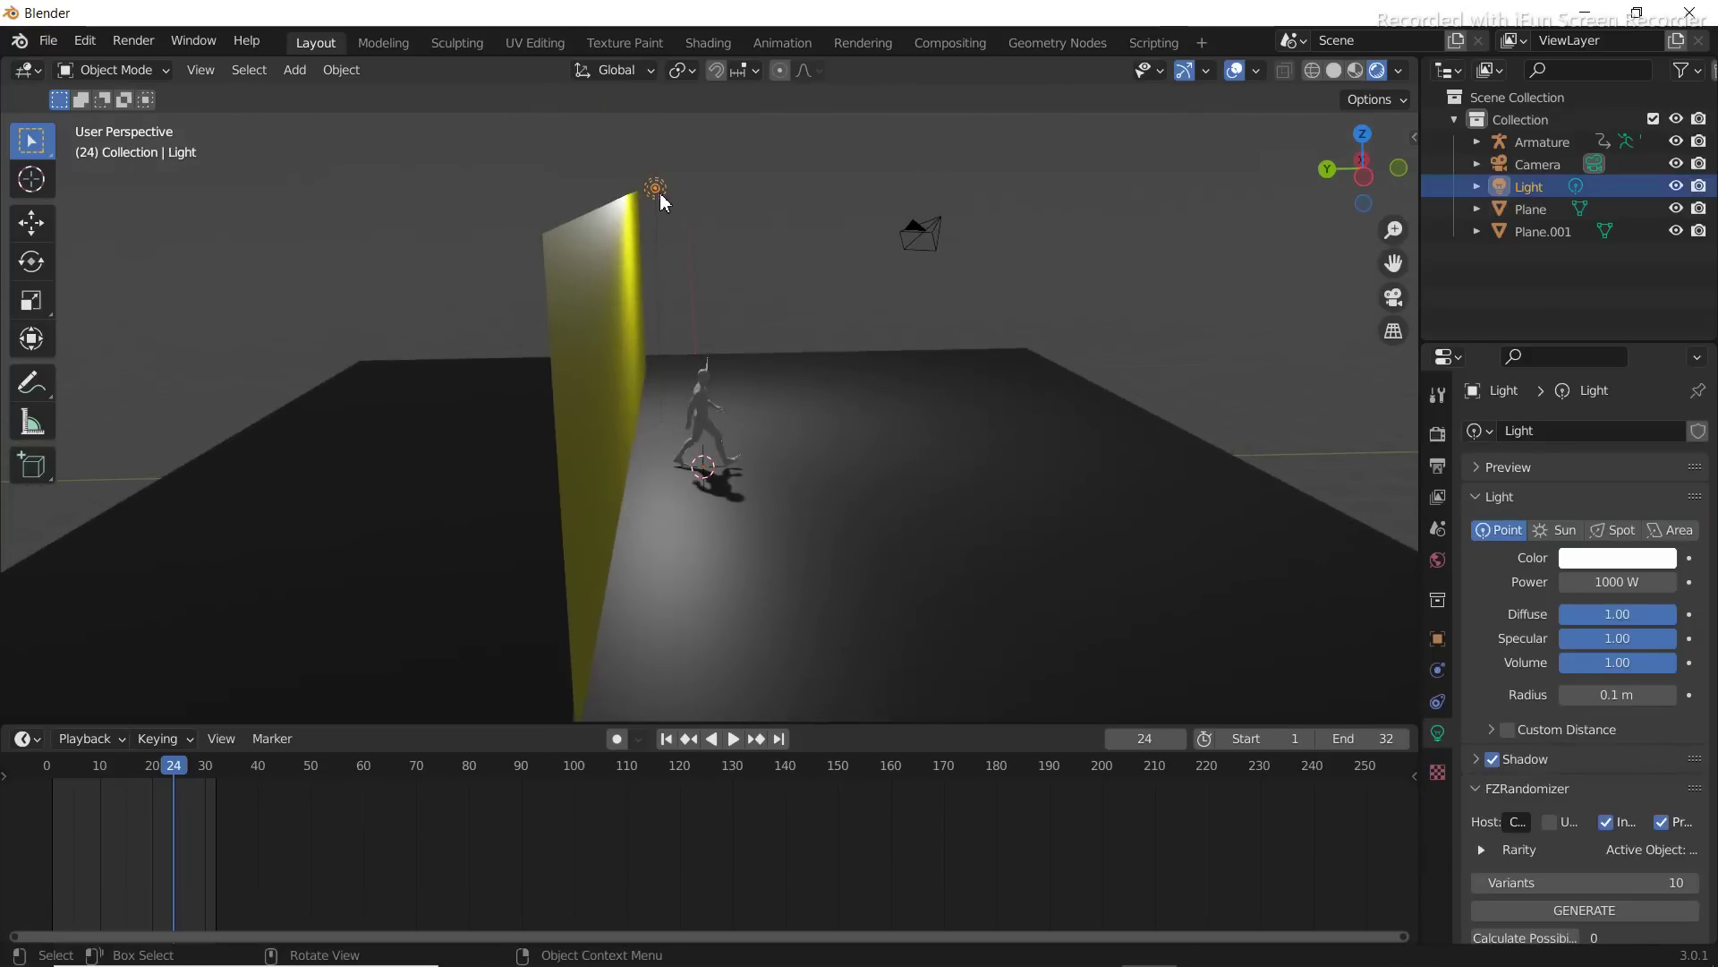
click(31, 224)
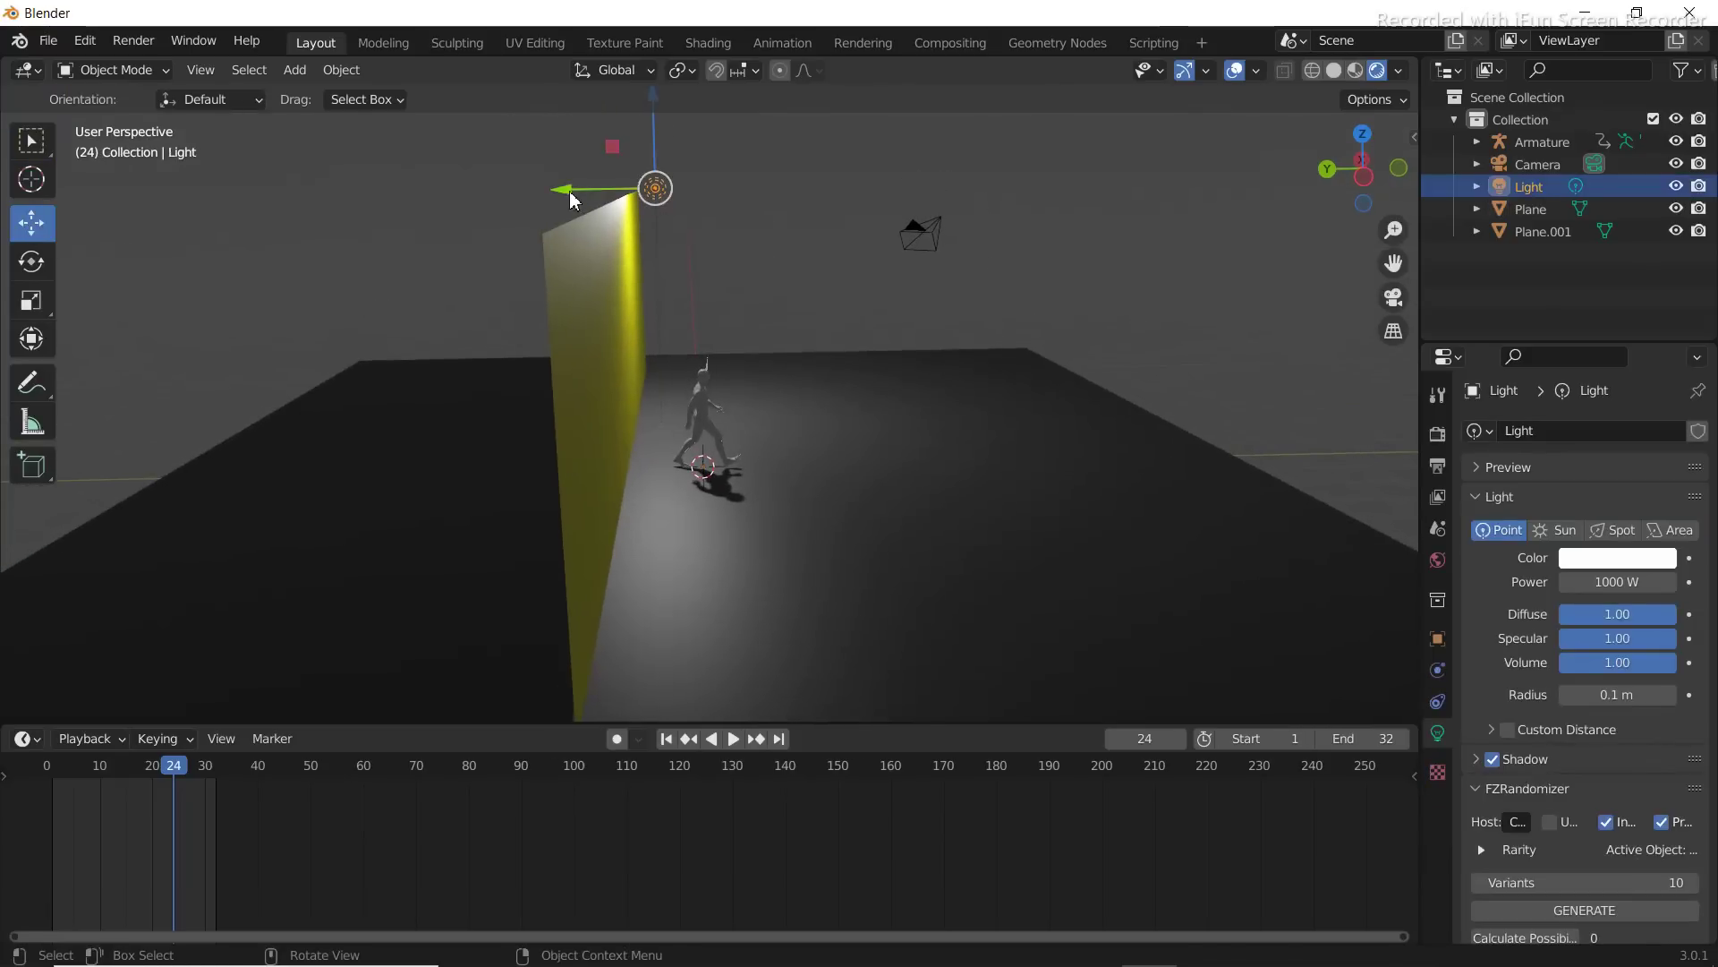
drag(570, 199, 780, 202)
middle_drag(785, 208, 1014, 206)
drag(892, 199, 851, 200)
mouse_move(982, 245)
middle_down()
mouse_move(1074, 299)
mouse_move(852, 253)
mouse_move(1009, 261)
middle_up()
Grab the light, place it in front of the wall above the walker, and nudge it along X
key(g)
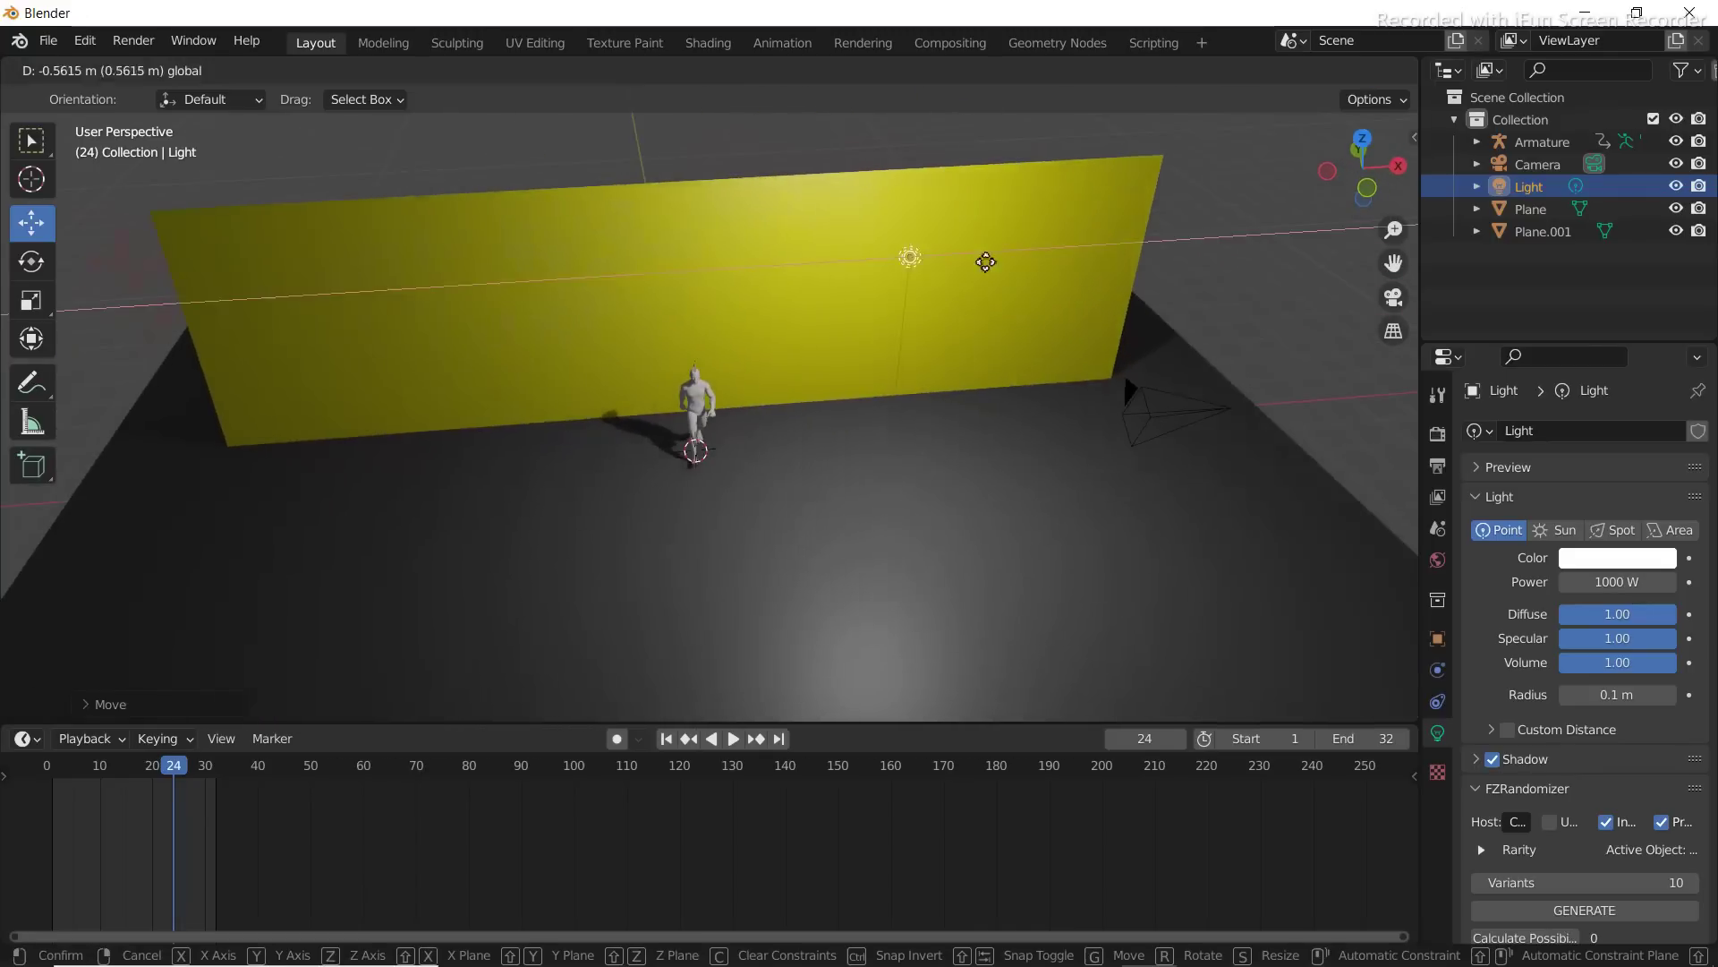
click(567, 305)
middle_drag(567, 304, 824, 226)
scroll(825, 220, down, 4)
drag(731, 221, 759, 217)
scroll(759, 245, up, 4)
middle_drag(765, 250, 728, 236)
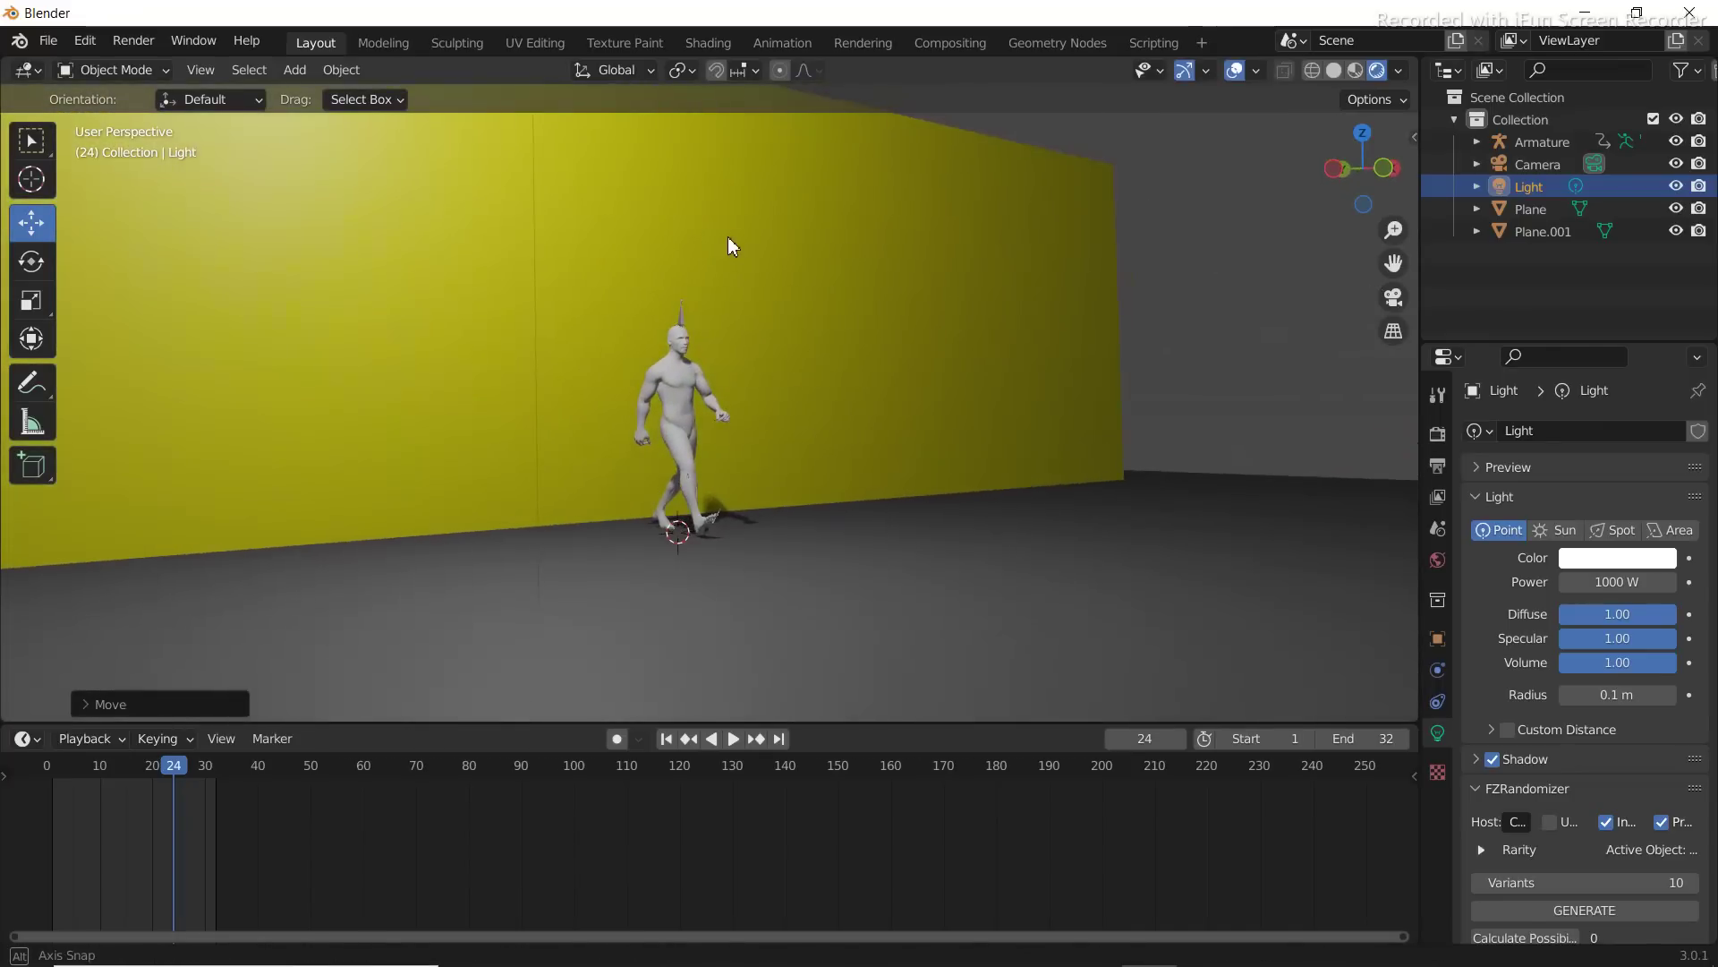
Change the light to a Sun lamp with strength 7.020
click(1558, 531)
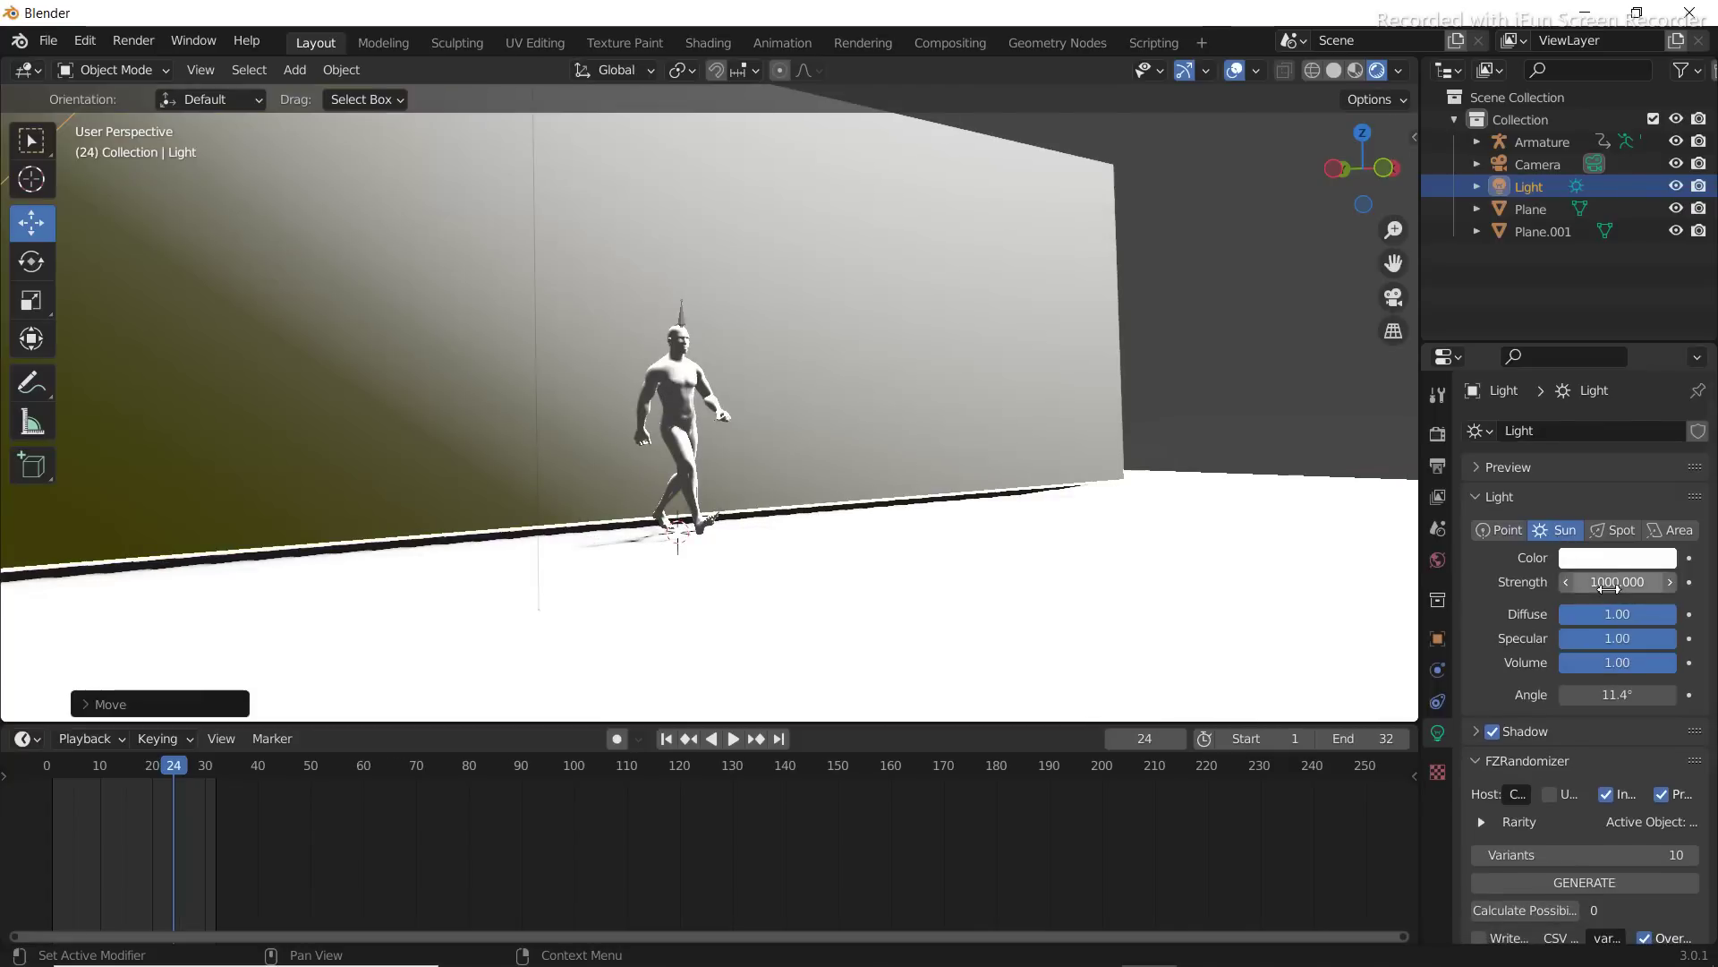
drag(1617, 582, 1486, 581)
drag(1652, 583, 1566, 581)
middle_drag(997, 373, 1083, 384)
scroll(940, 401, down, 5)
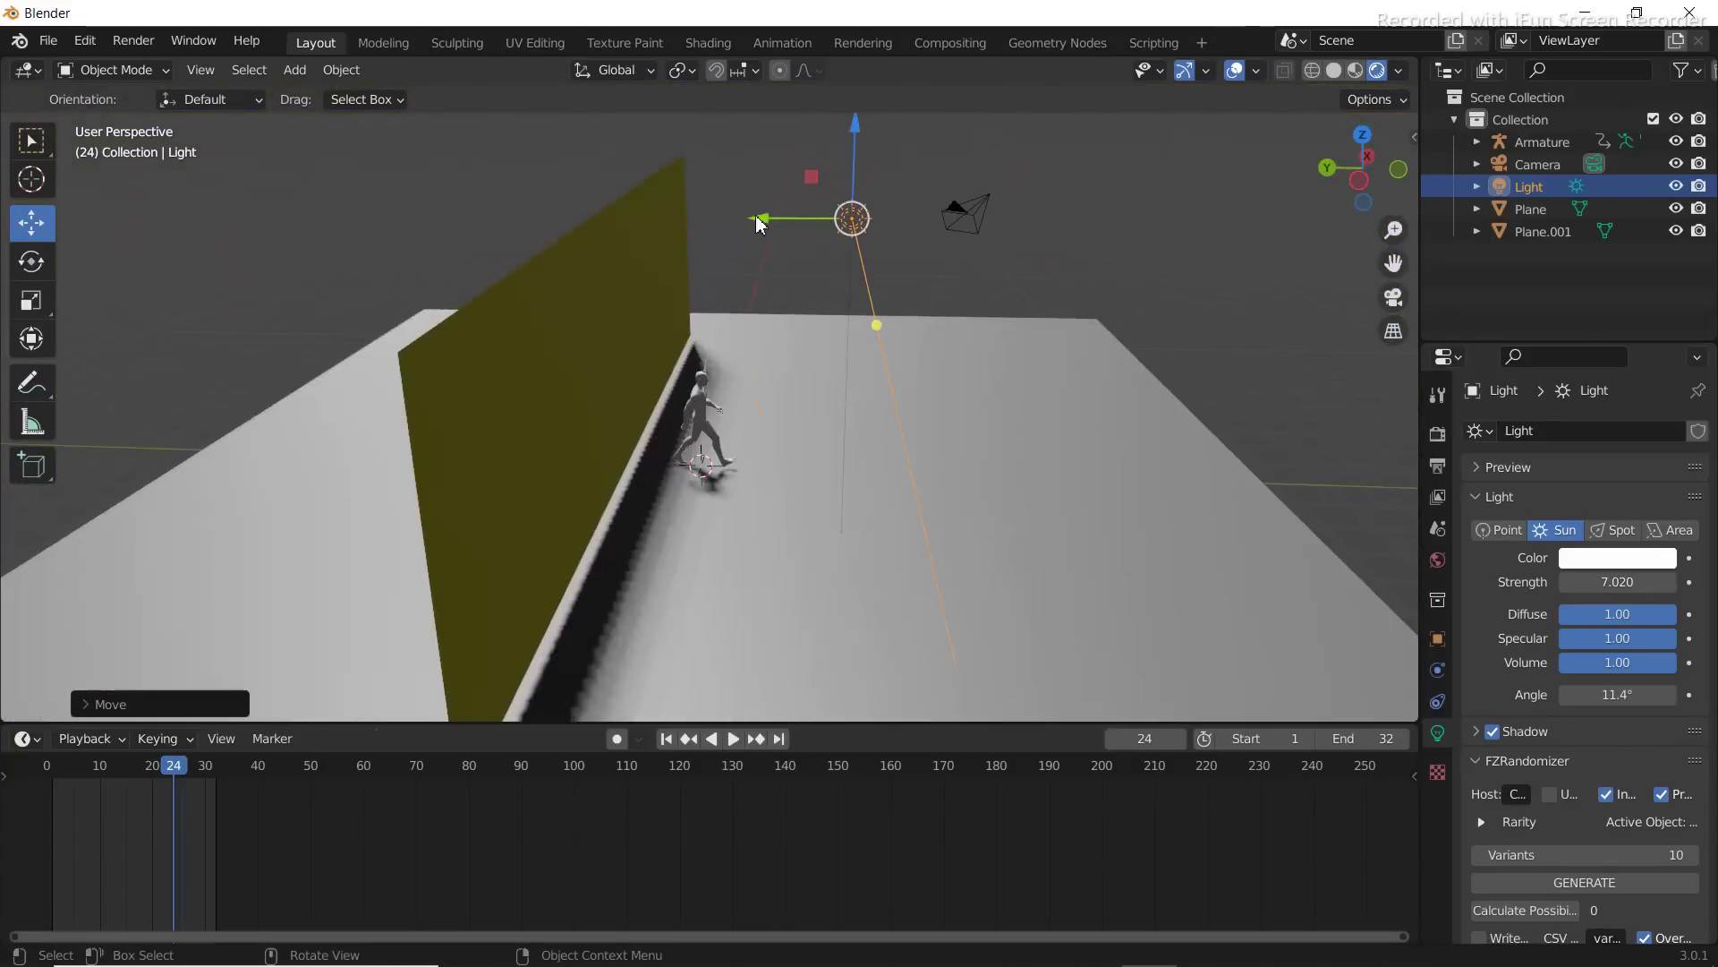
Lower the sun lamp along its Z axis over the yellow wall
middle_drag(756, 224, 936, 199)
drag(919, 134, 1067, 352)
middle_drag(1067, 353, 906, 411)
middle_drag(1044, 421, 993, 421)
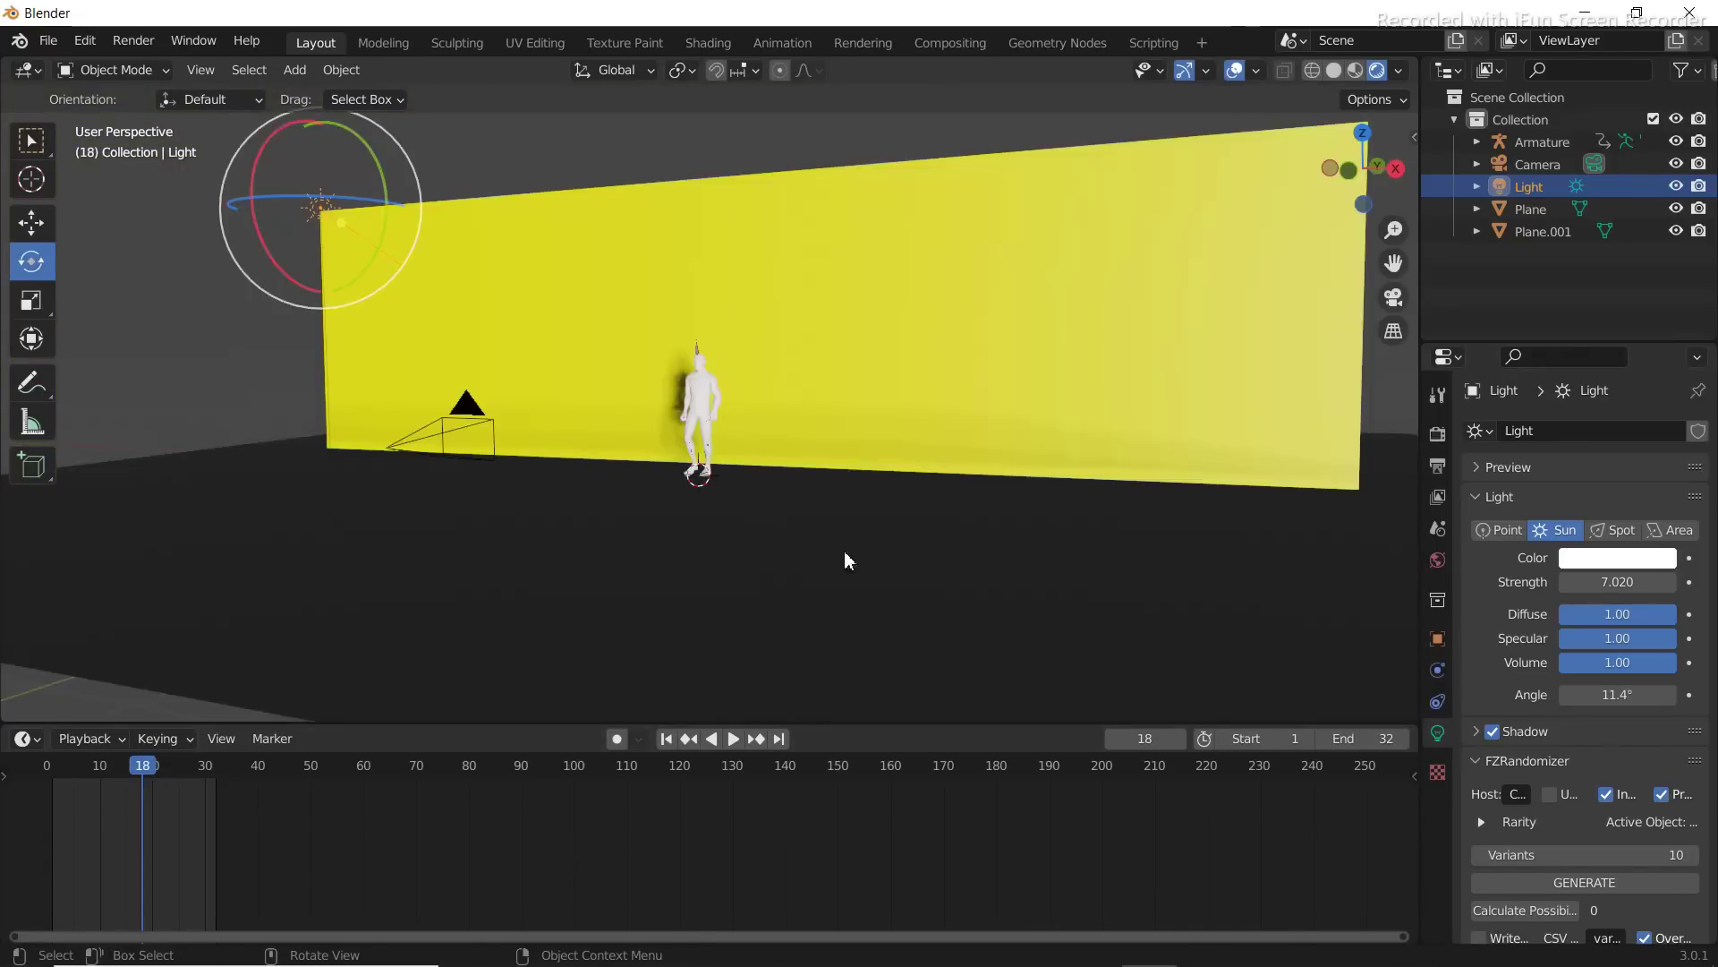
Select the camera and nudge it along its X axis with the Move tool
middle_drag(841, 553, 1017, 561)
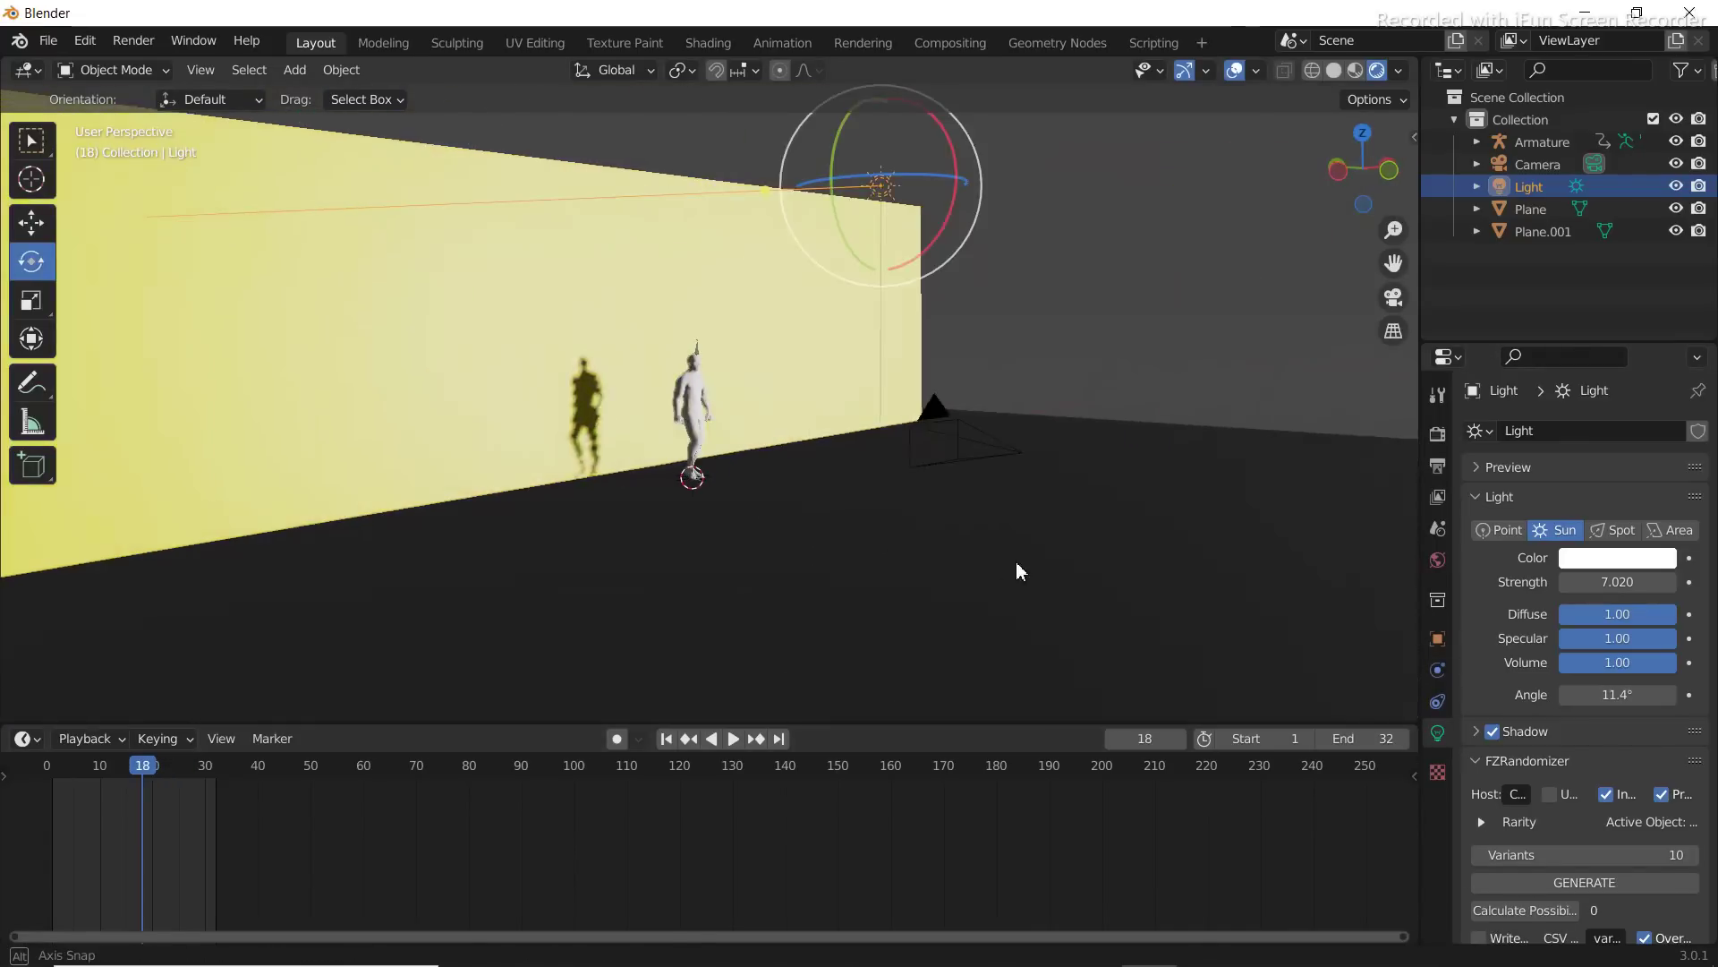
click(945, 455)
middle_drag(1074, 480, 783, 511)
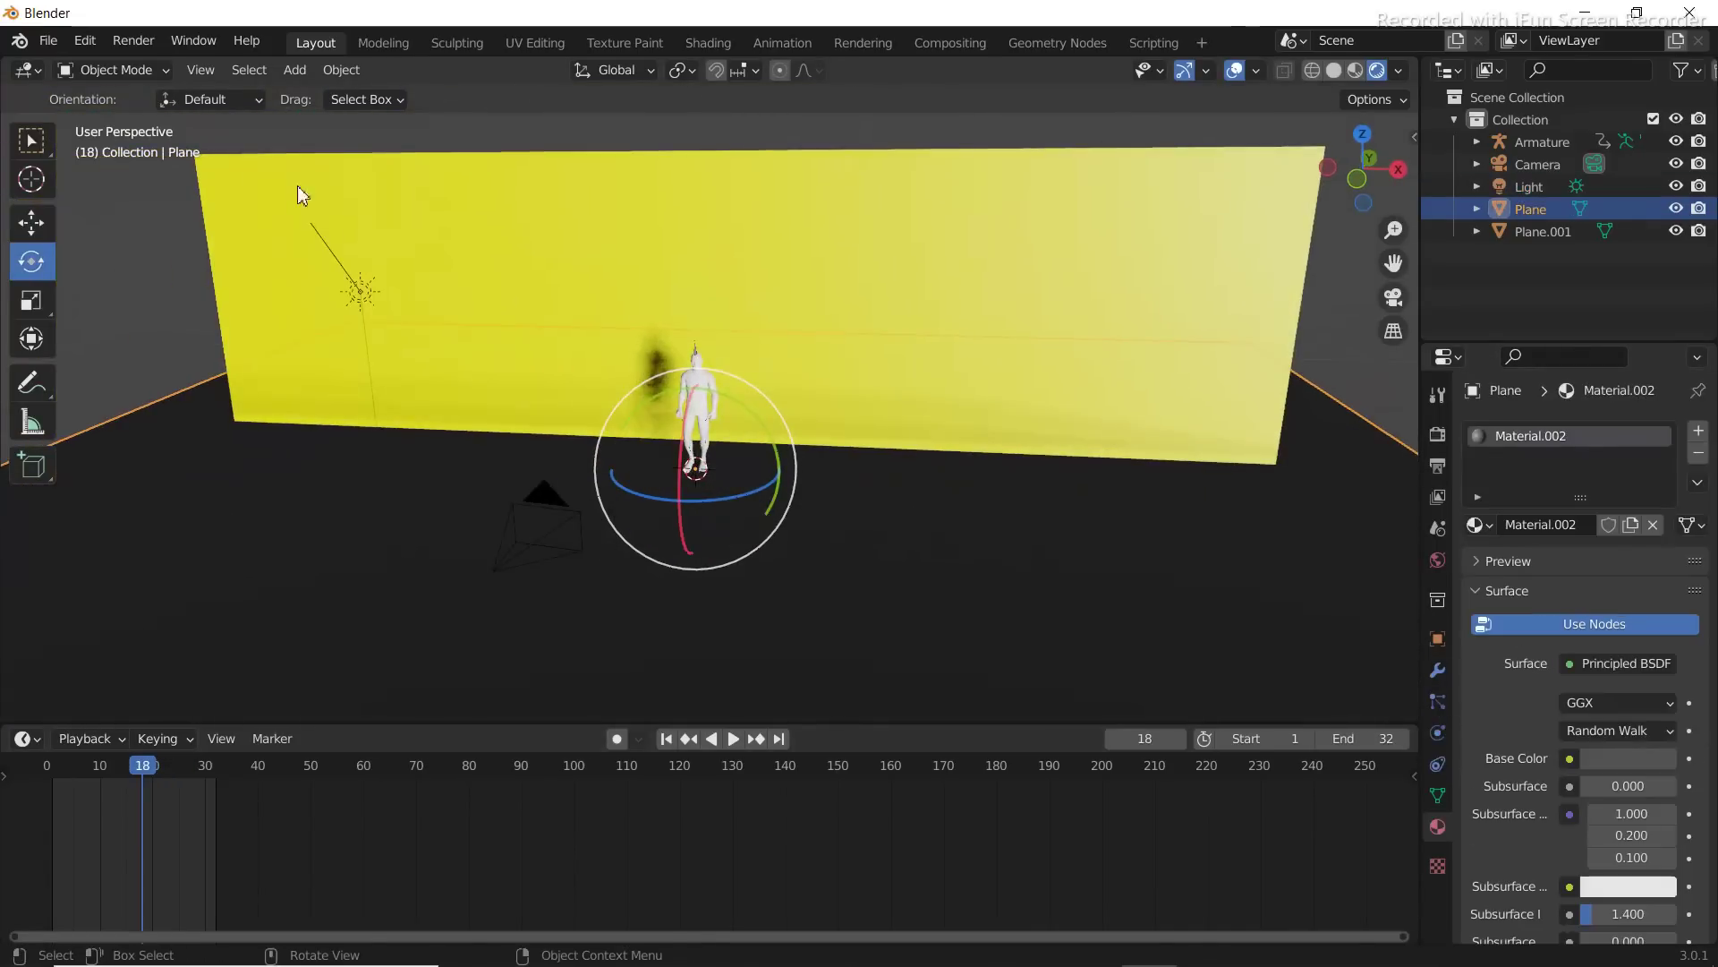
key(w)
middle_drag(549, 232, 606, 436)
click(420, 434)
click(358, 430)
click(31, 225)
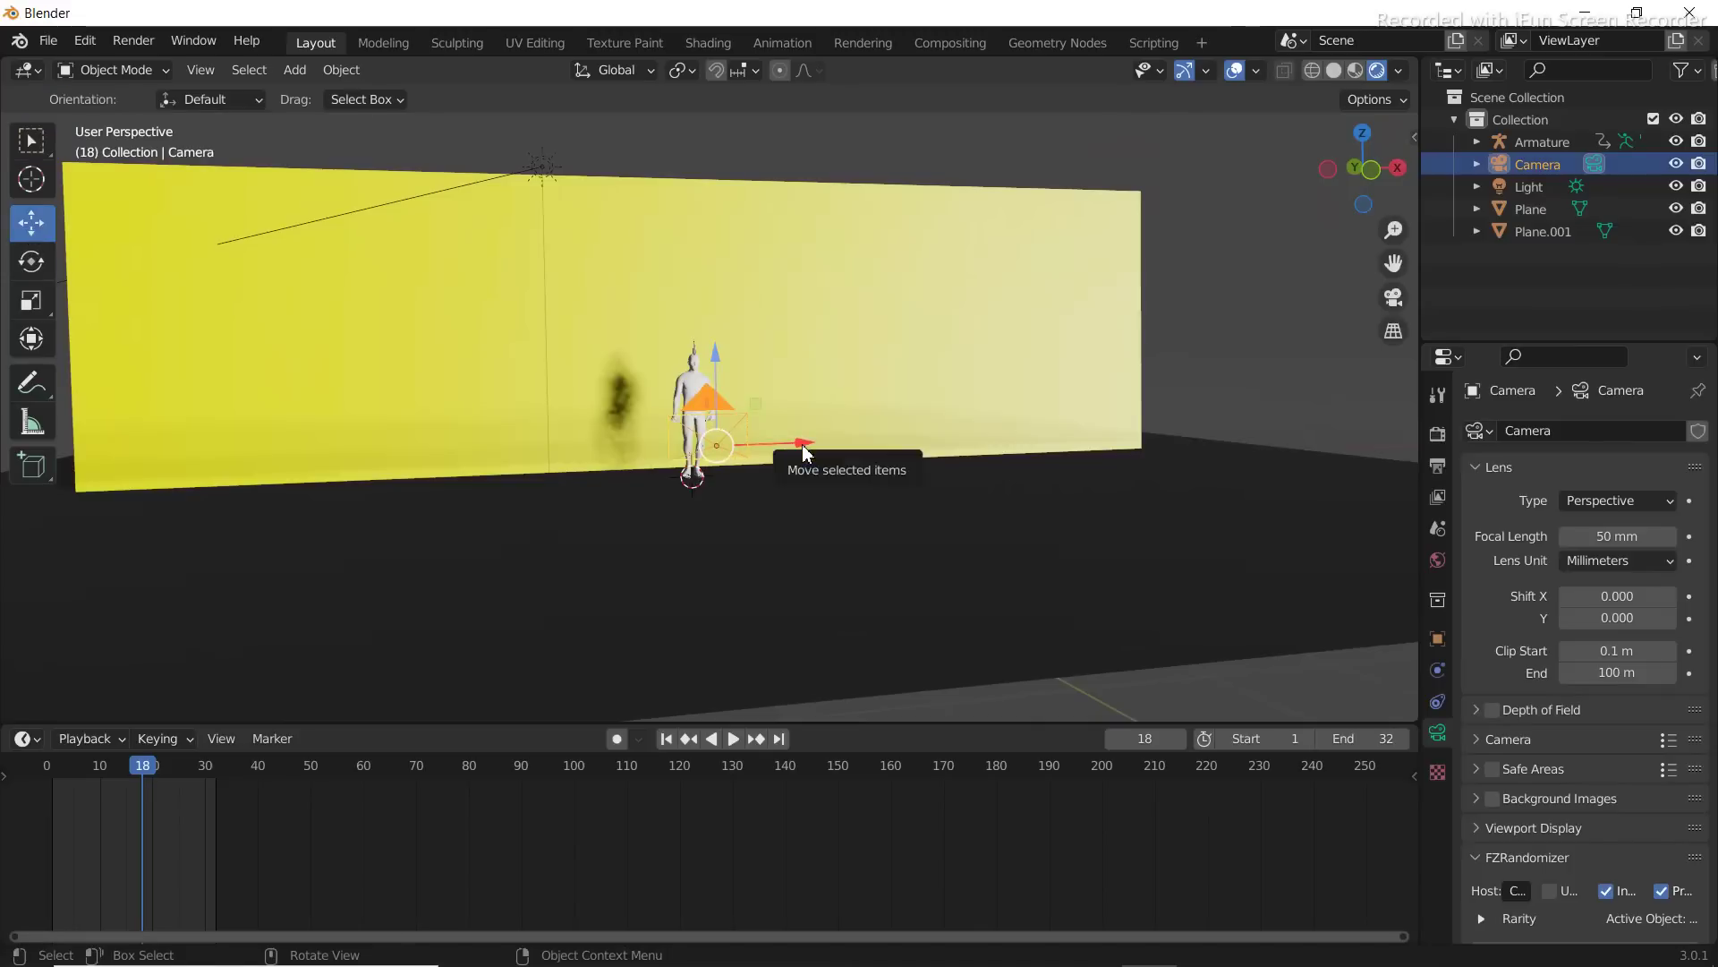
drag(803, 452, 799, 446)
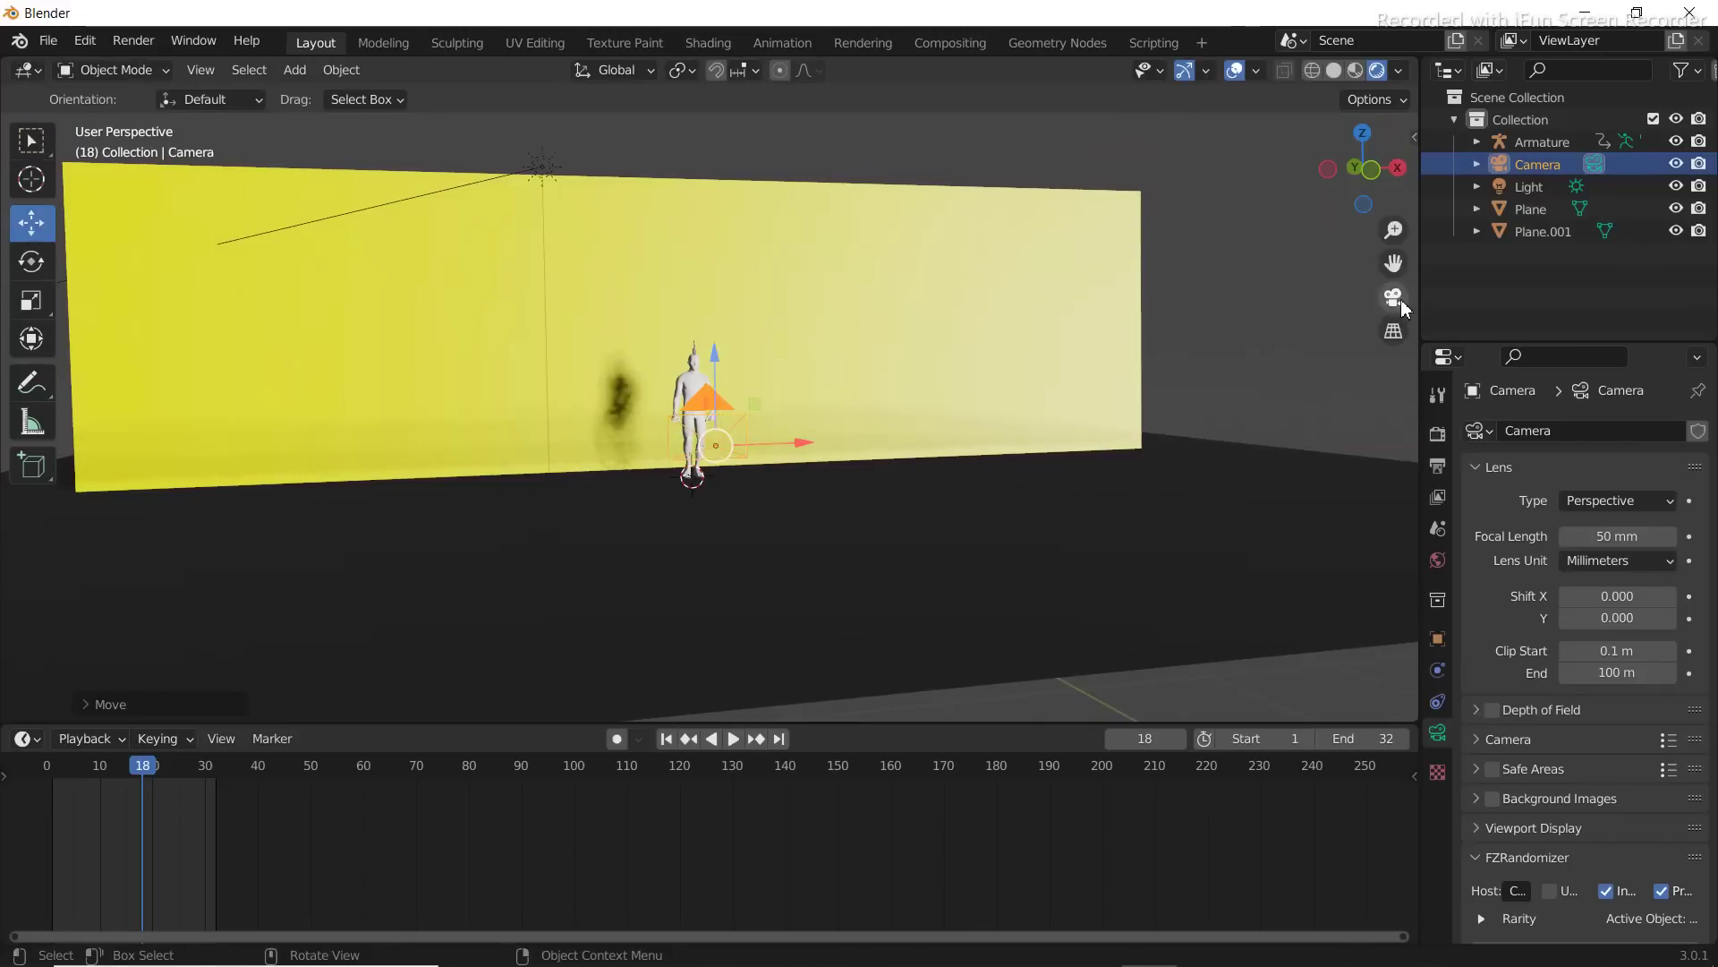
Check the framing through the camera view, then return to the free perspective
click(1394, 298)
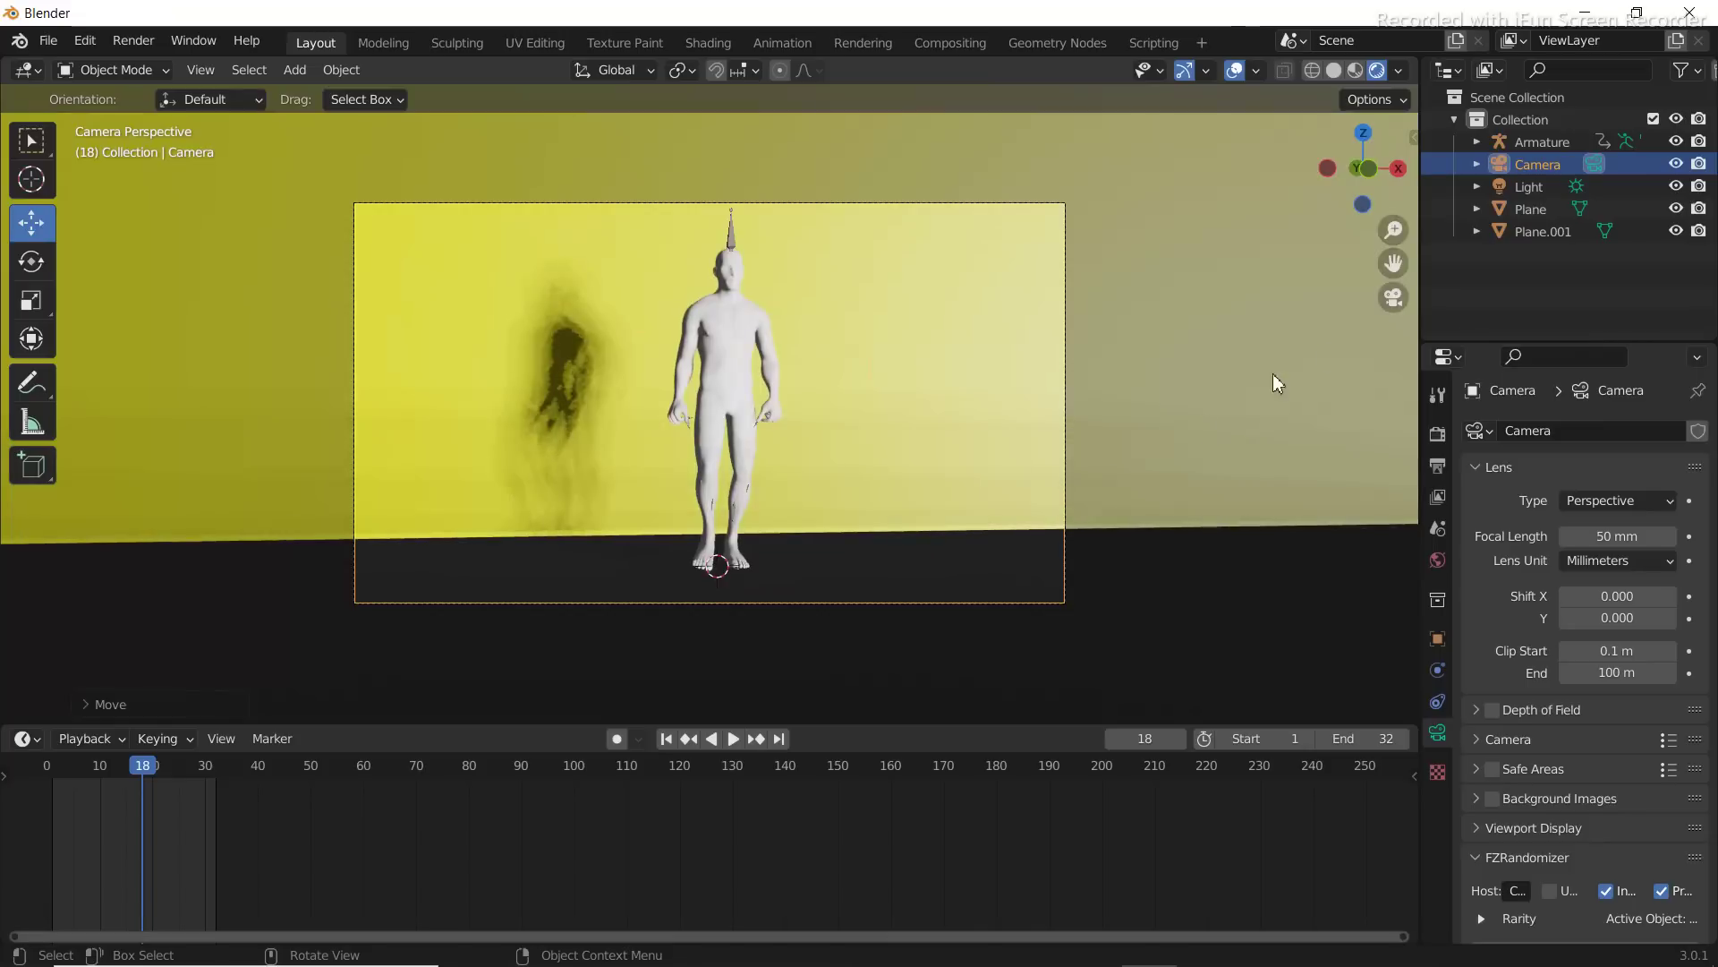
middle_drag(1038, 421, 1033, 419)
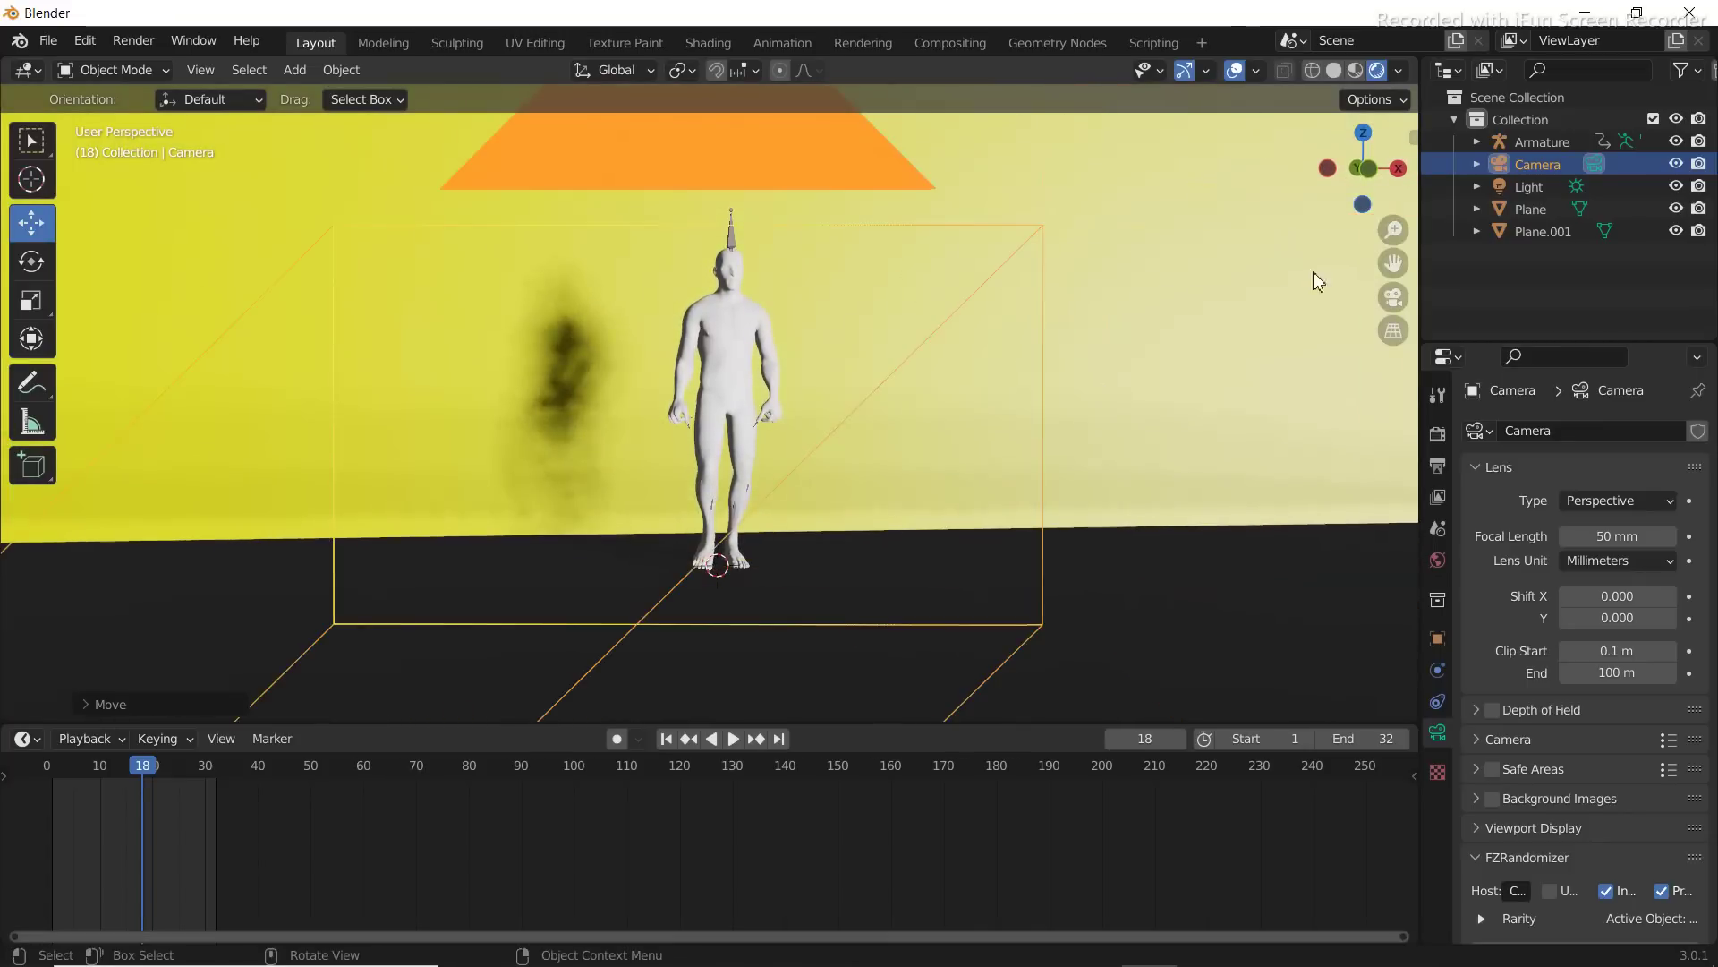
click(1394, 298)
click(1394, 298)
scroll(1026, 454, down, 5)
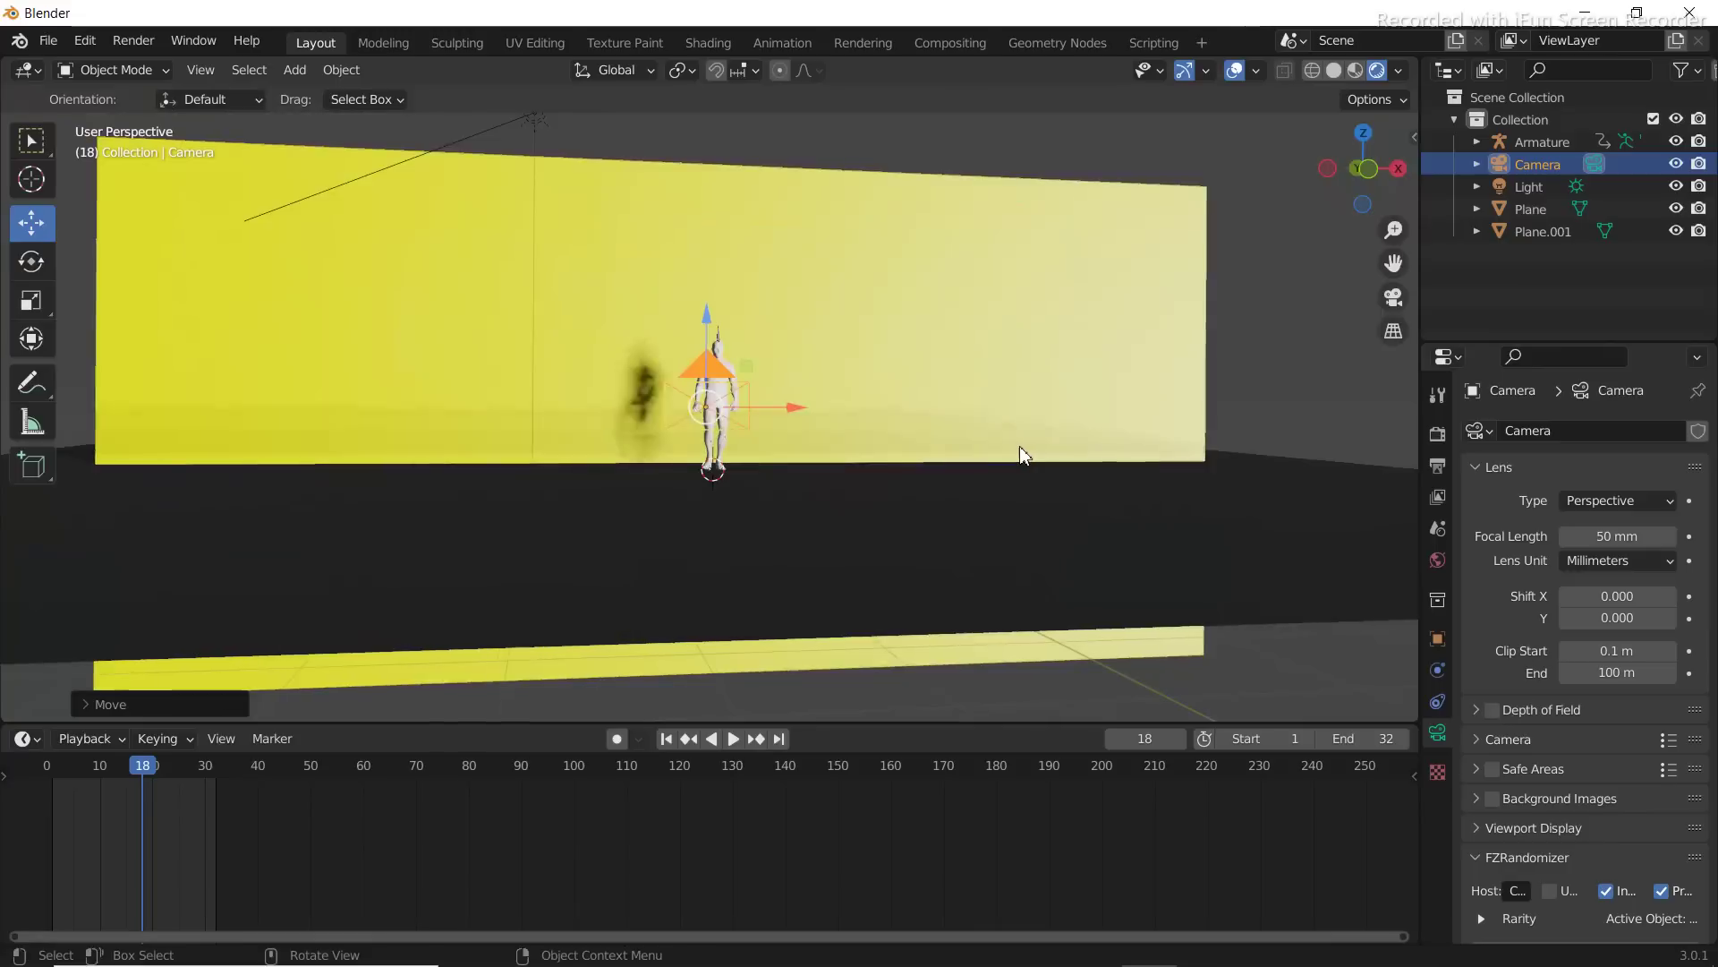
mouse_move(1023, 455)
middle_down()
mouse_move(1079, 461)
mouse_move(1029, 476)
middle_up()
Move the camera further left and turn it about its vertical Z axis
key(g)
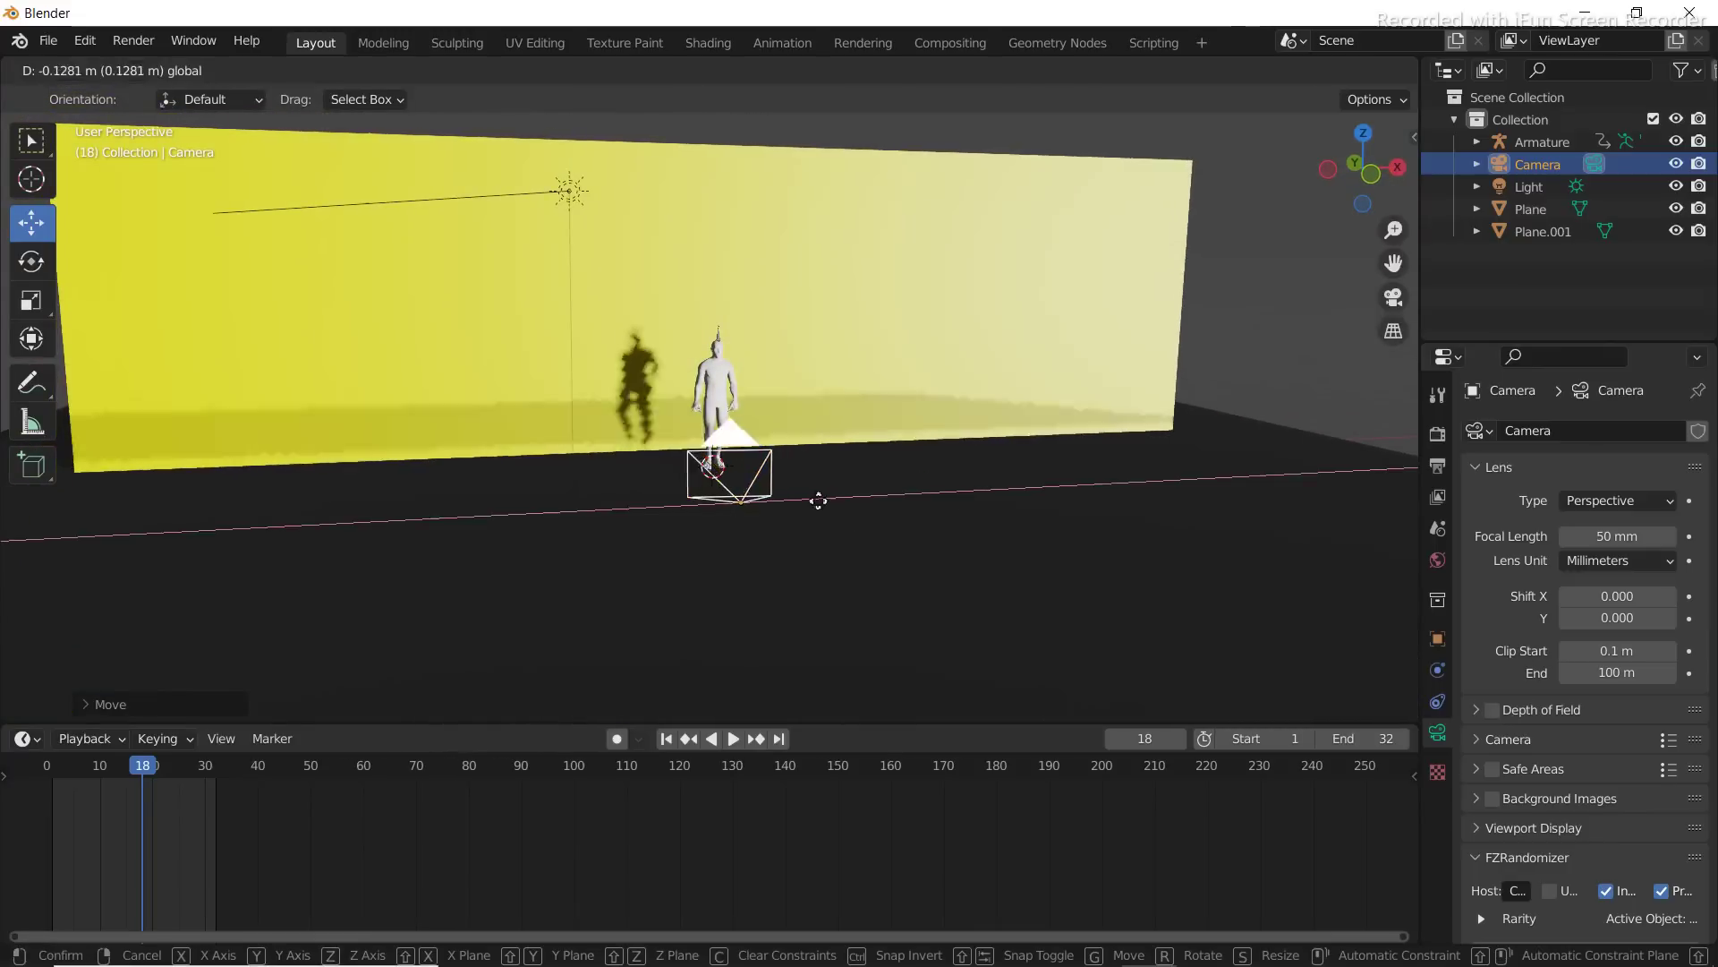
click(721, 491)
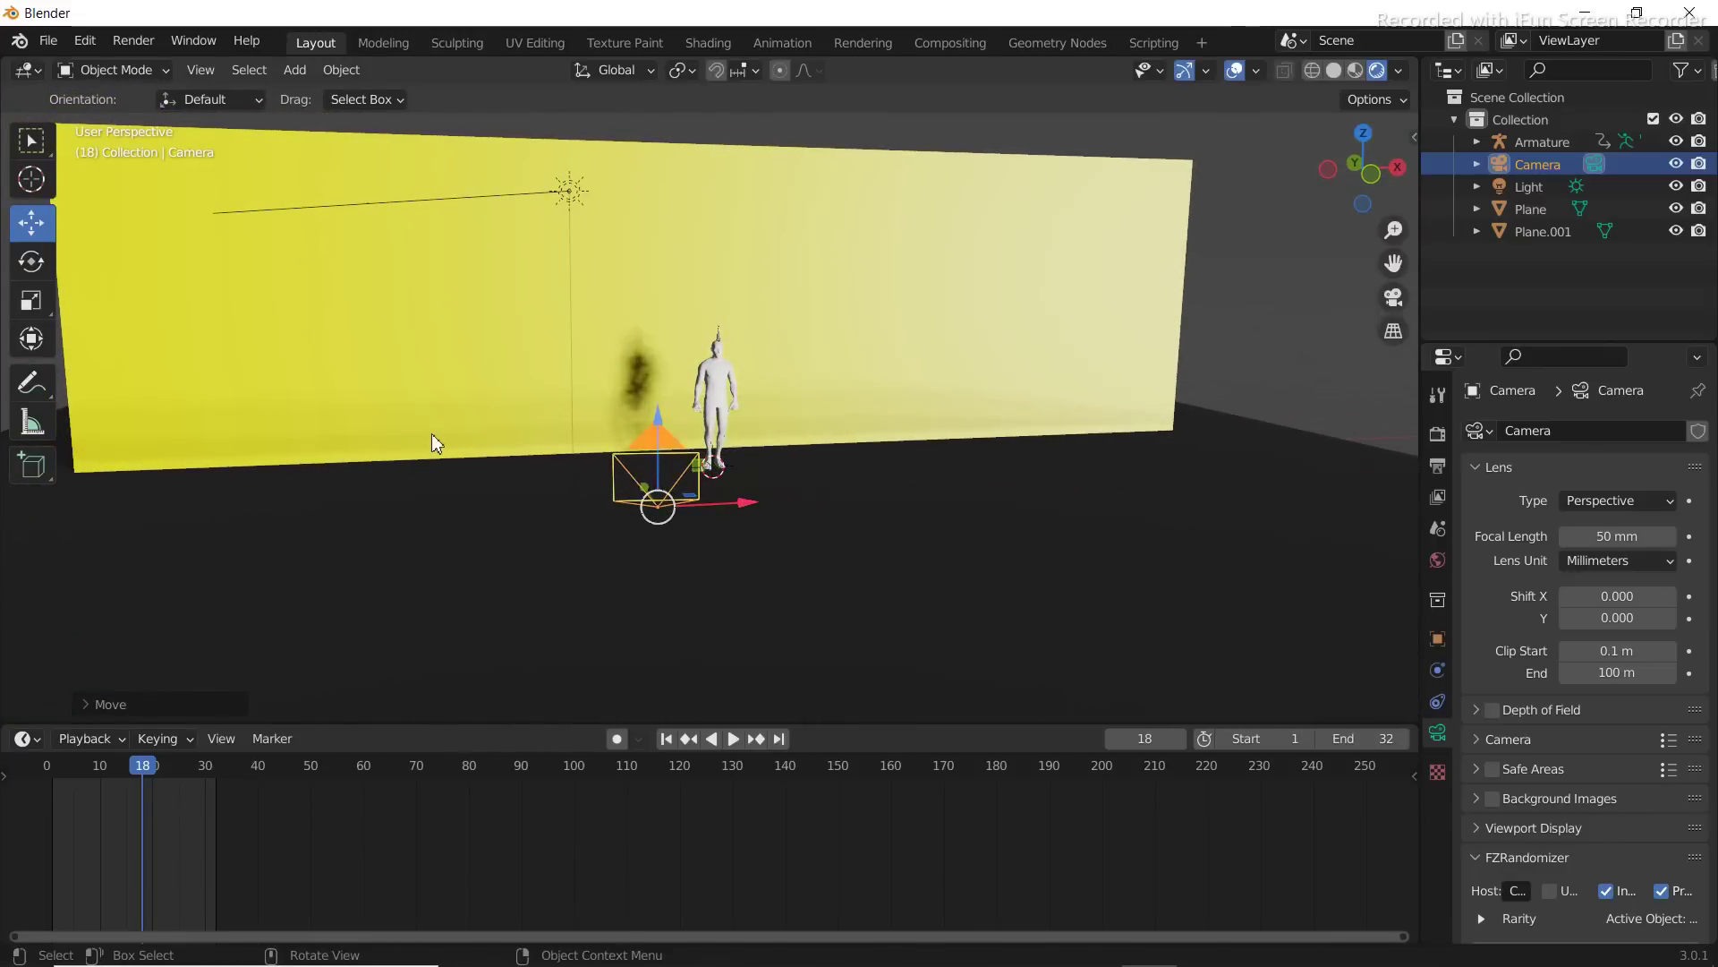
click(45, 259)
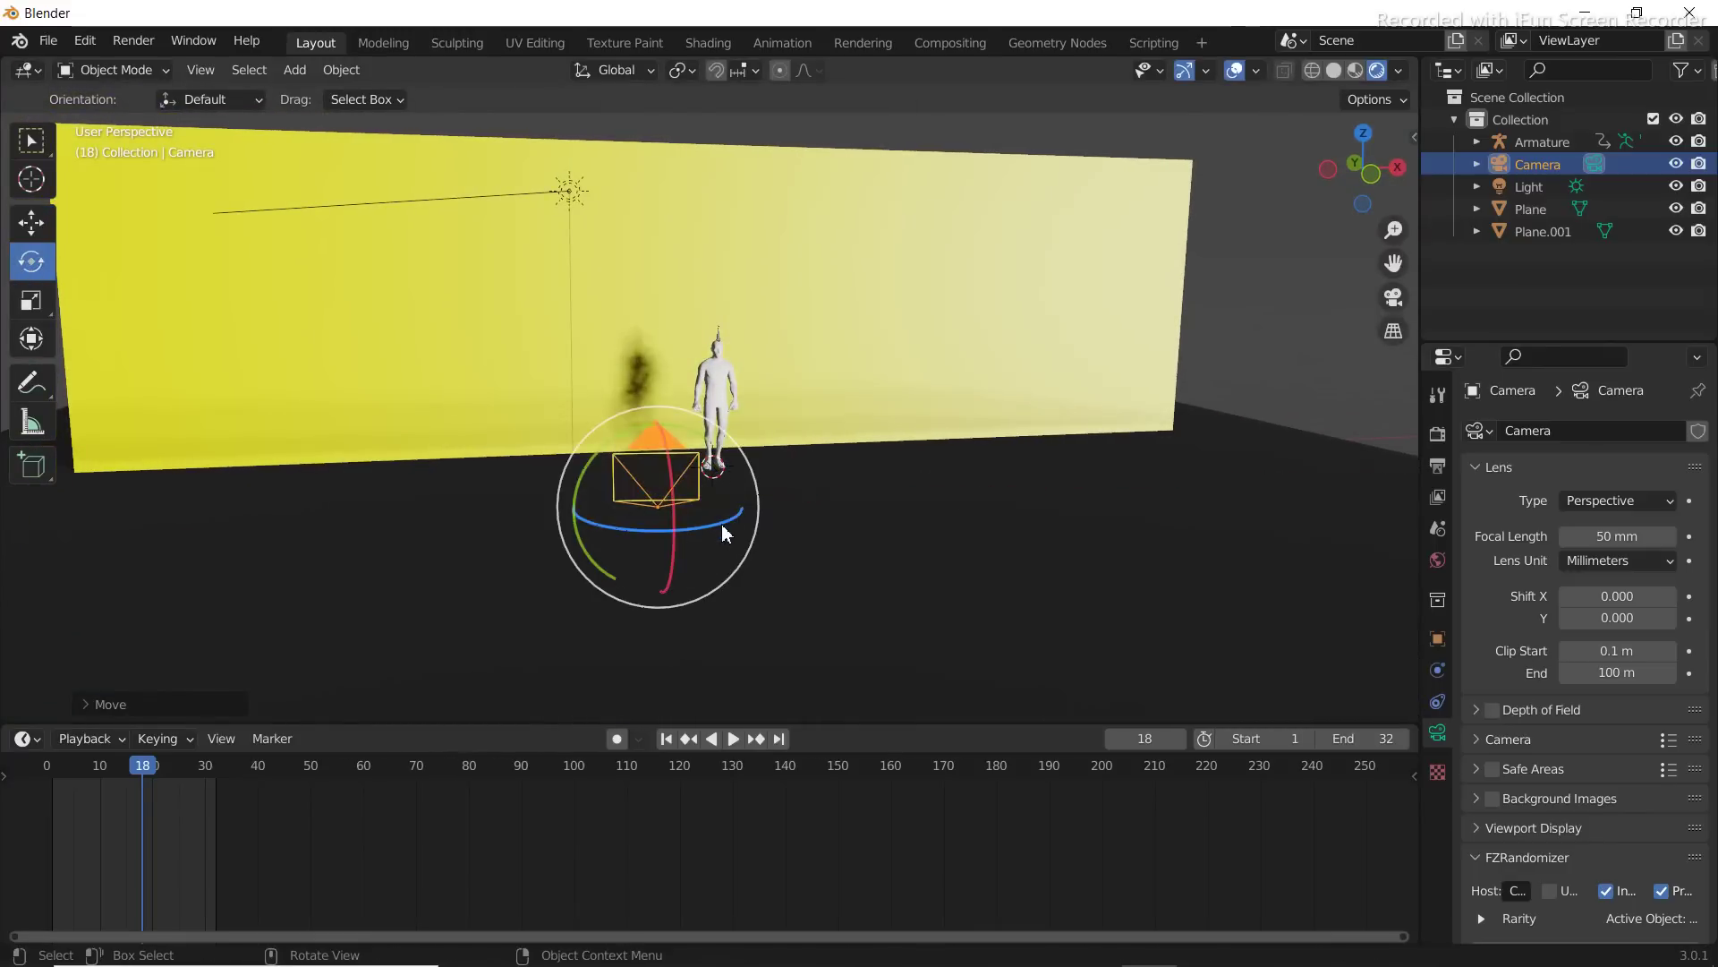
drag(727, 532, 707, 540)
Move the camera left along the floor and turn it to face the character, checking through camera view
click(1392, 300)
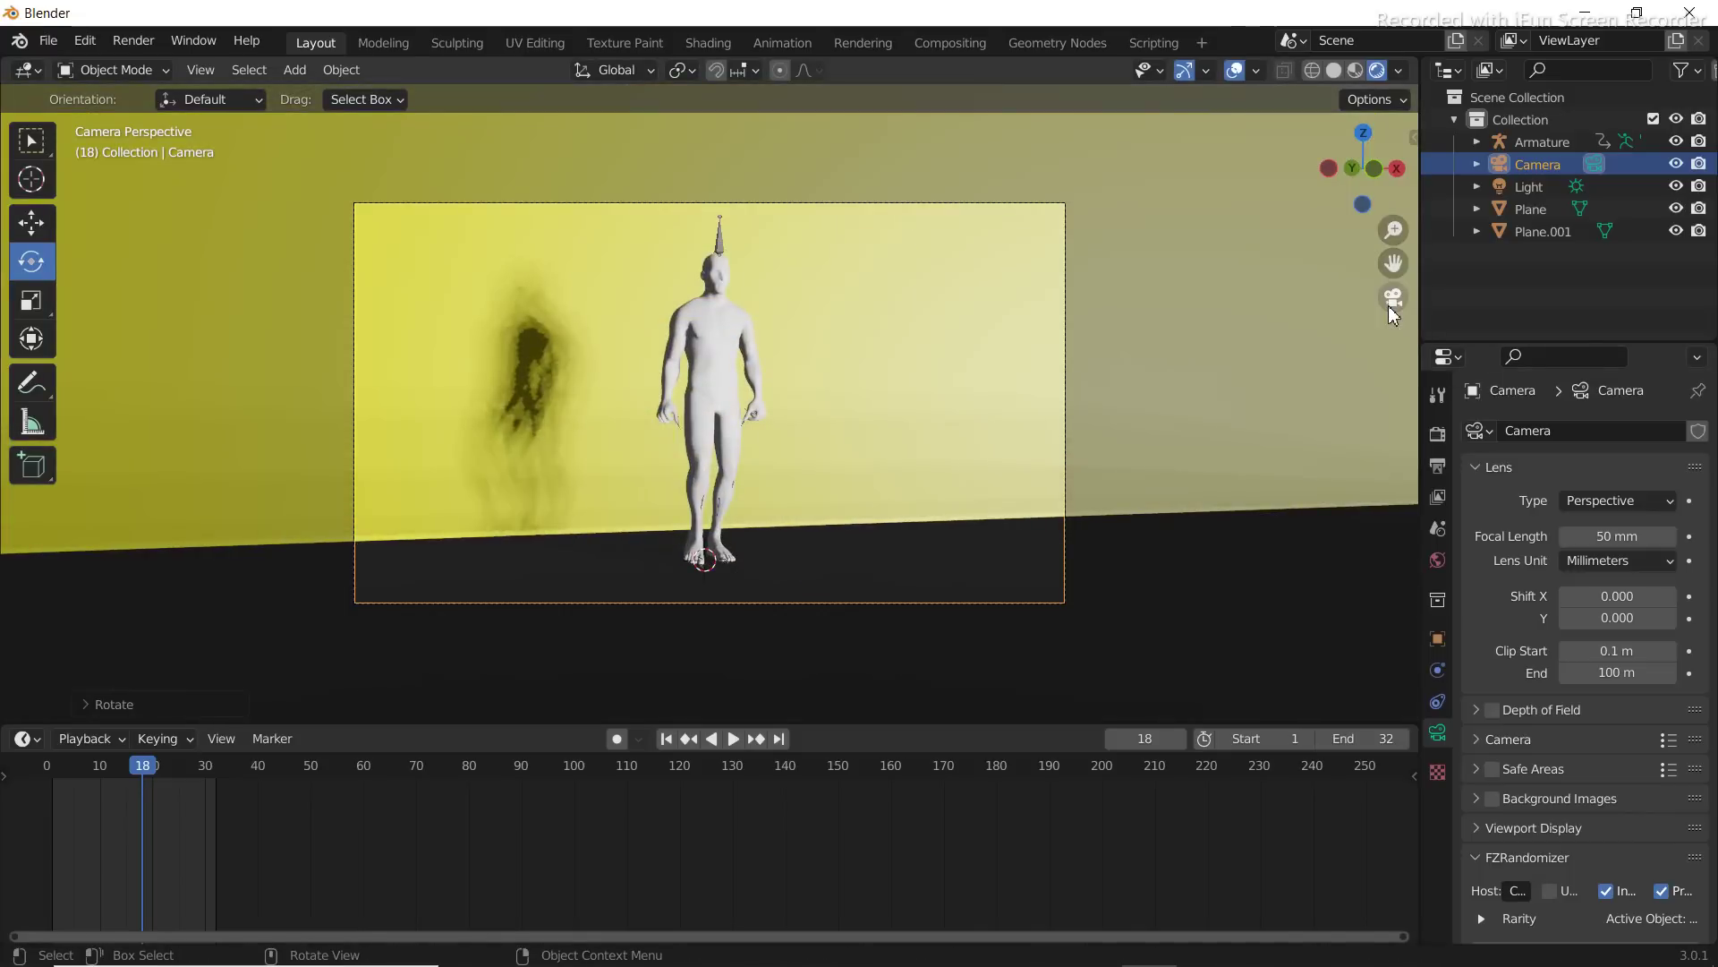
click(1393, 300)
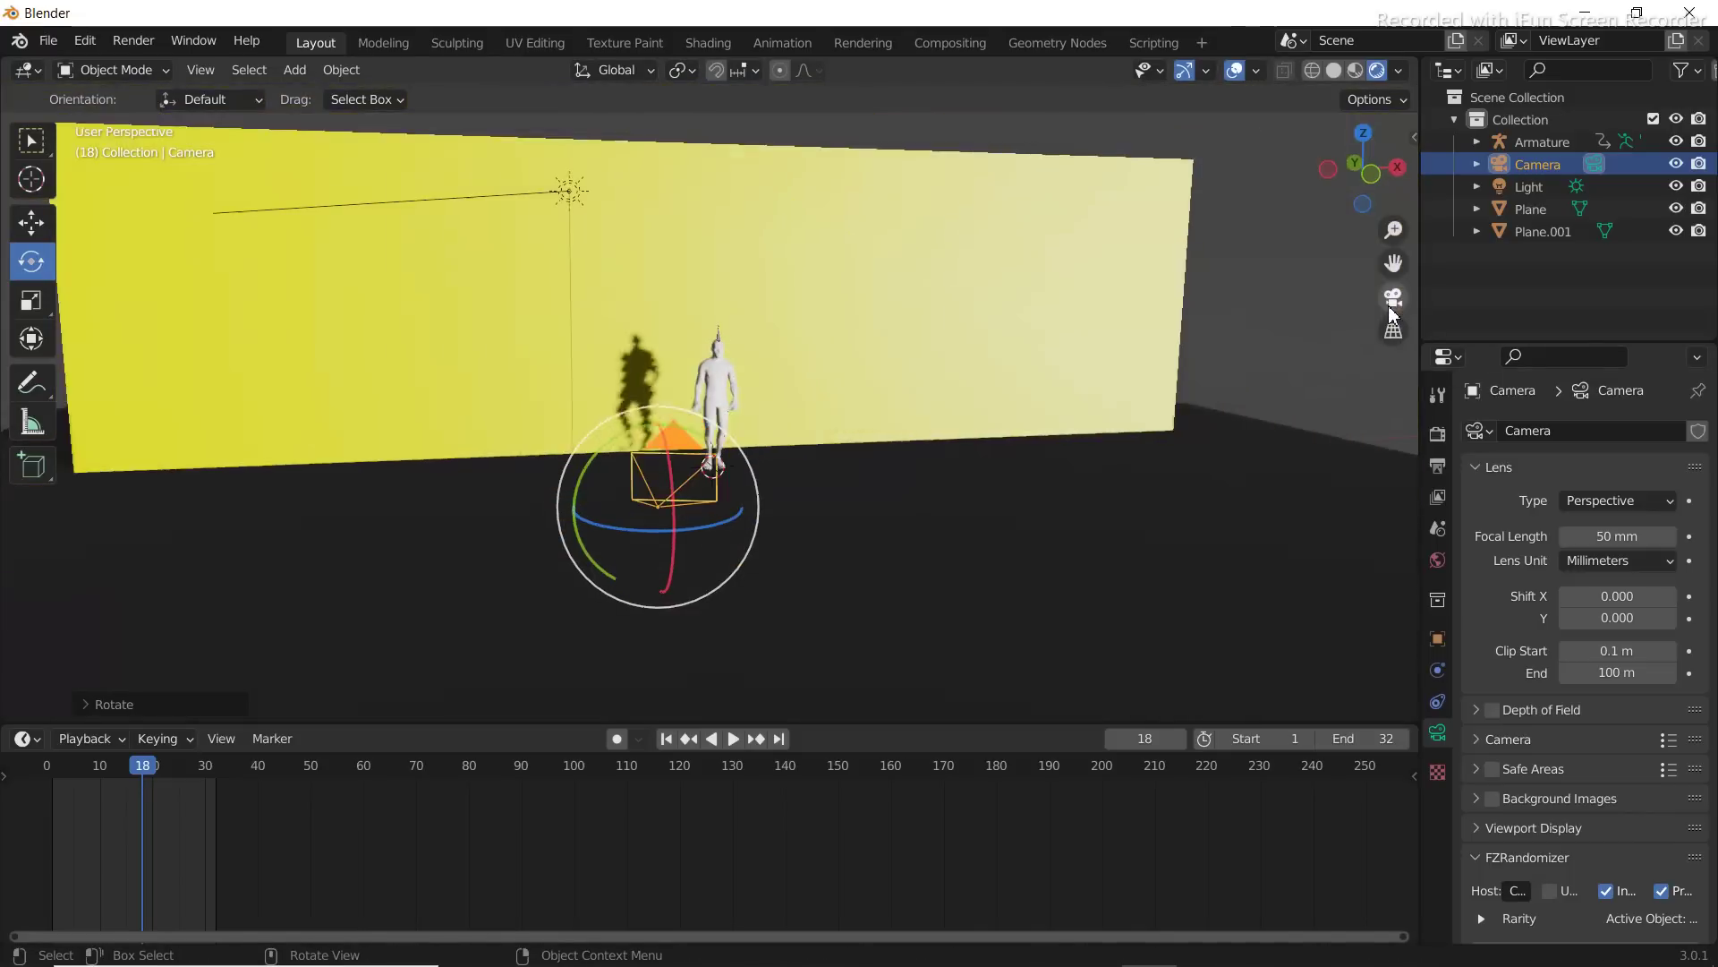
click(32, 226)
drag(739, 522, 606, 537)
click(31, 261)
middle_drag(606, 537, 836, 533)
click(1394, 297)
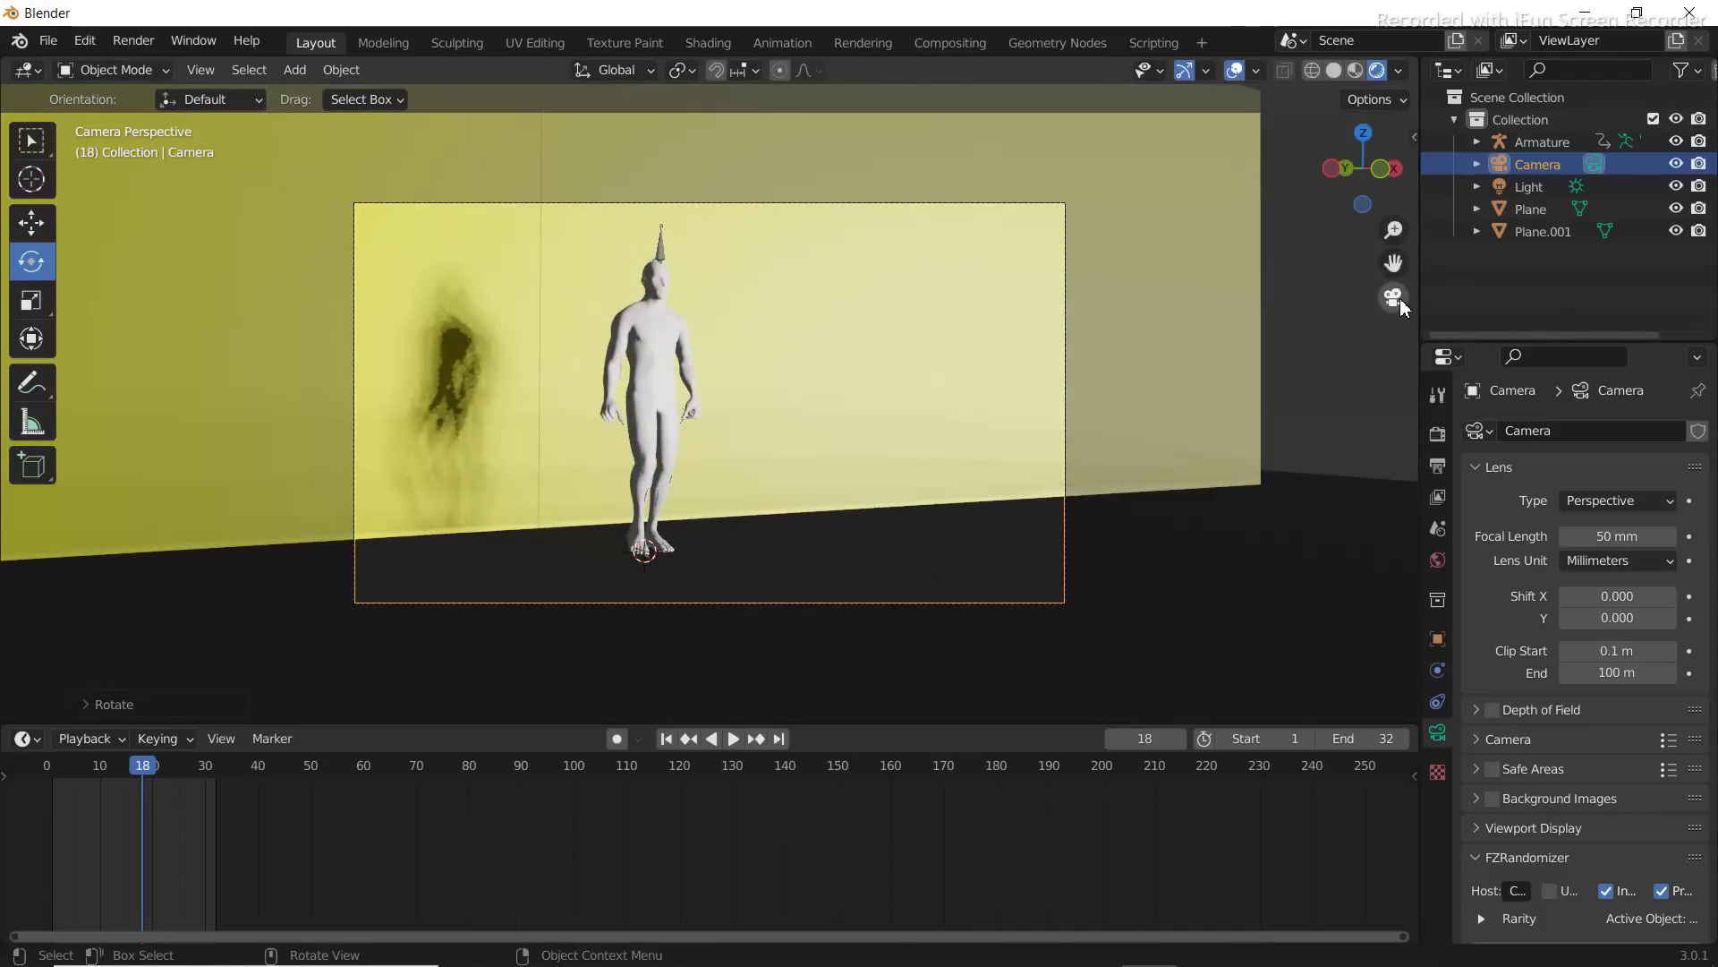
click(1394, 298)
Increase the camera's focal length to 73.47 mm and check the framing through the camera
middle_drag(806, 488, 1038, 498)
key(alt+a)
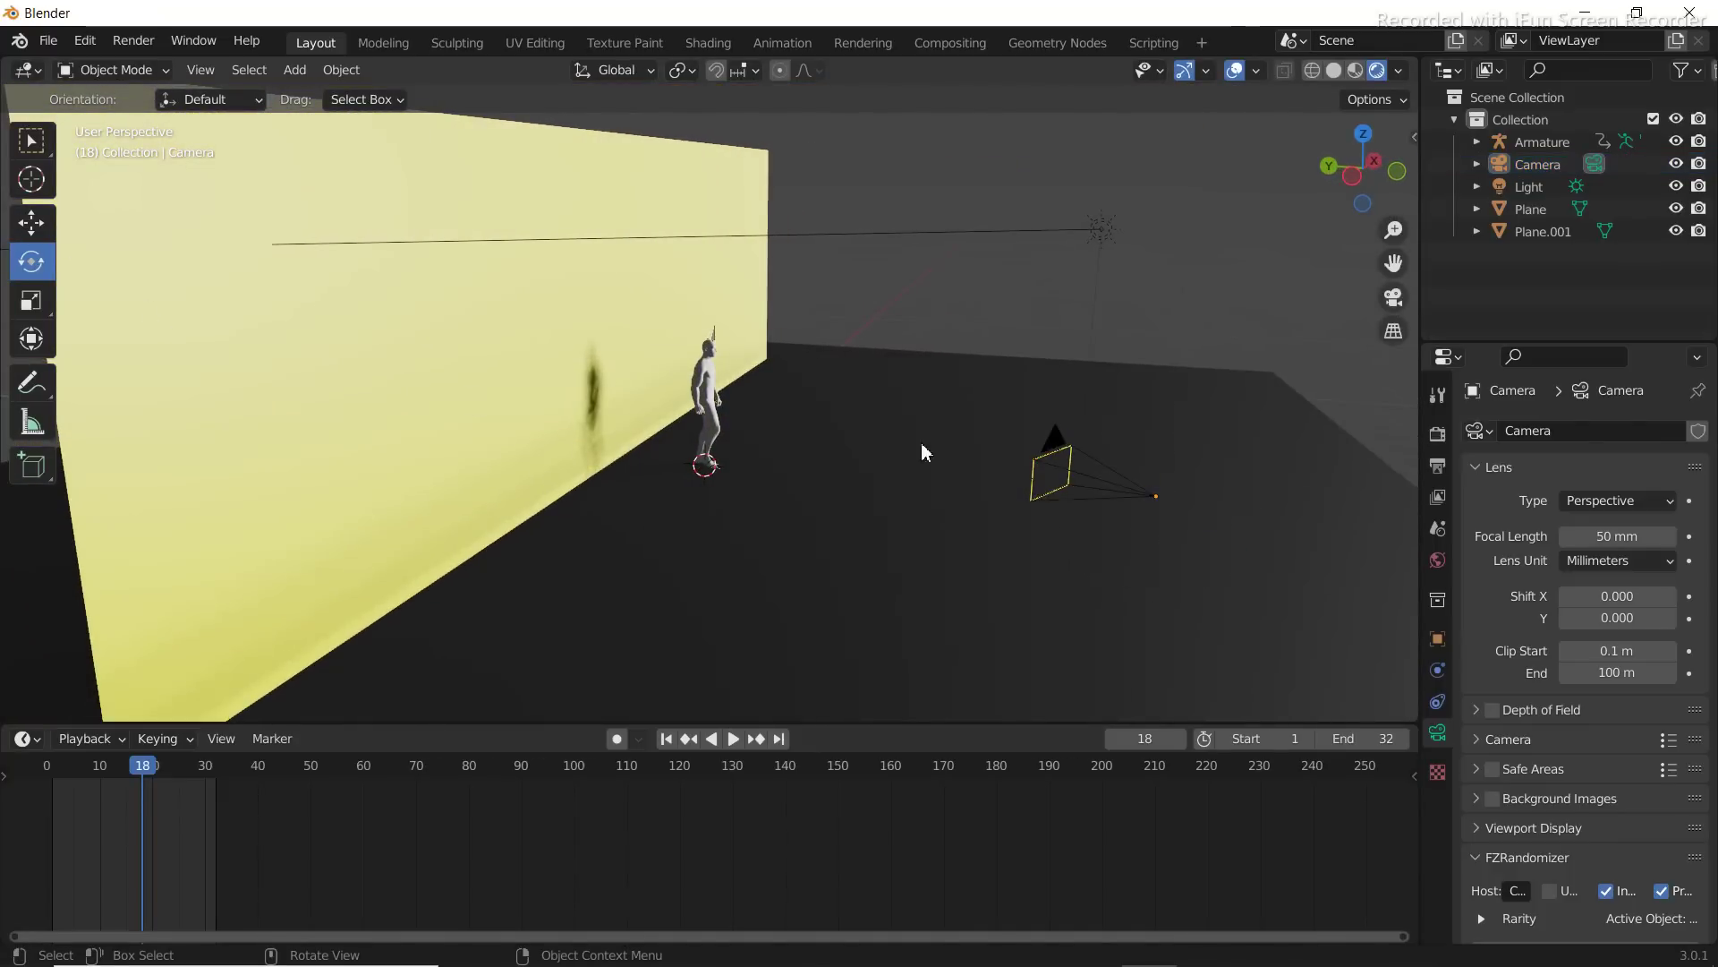
click(1086, 487)
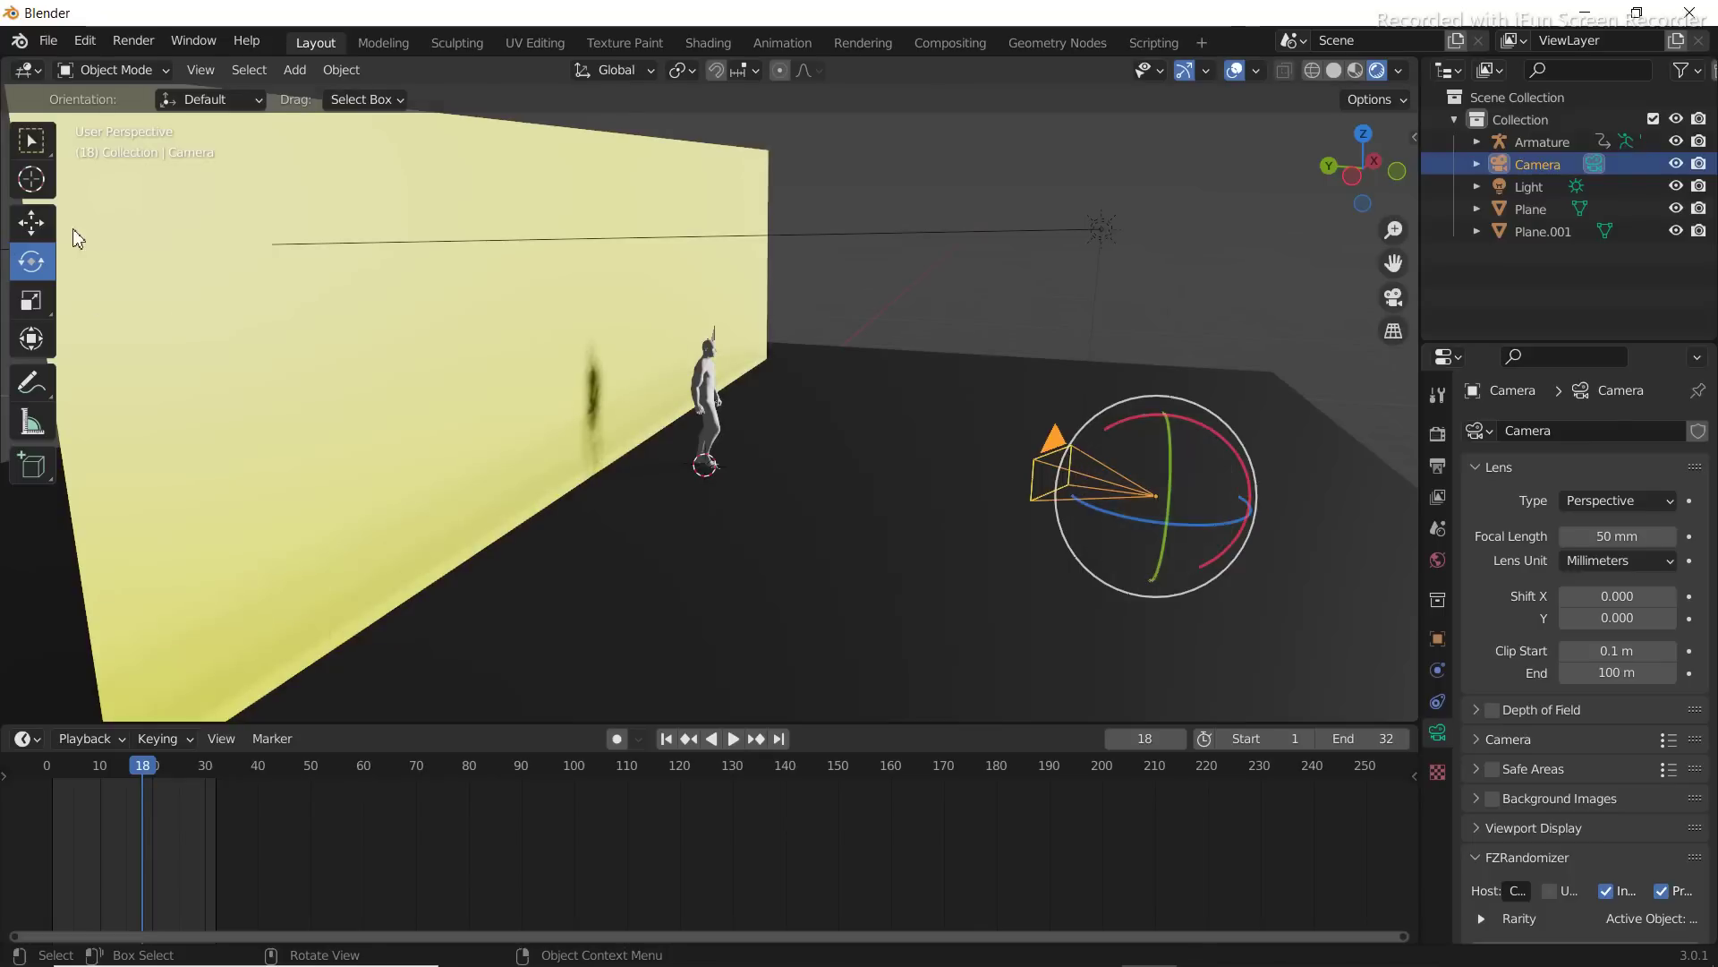
click(36, 224)
drag(1602, 535, 1637, 535)
click(1393, 297)
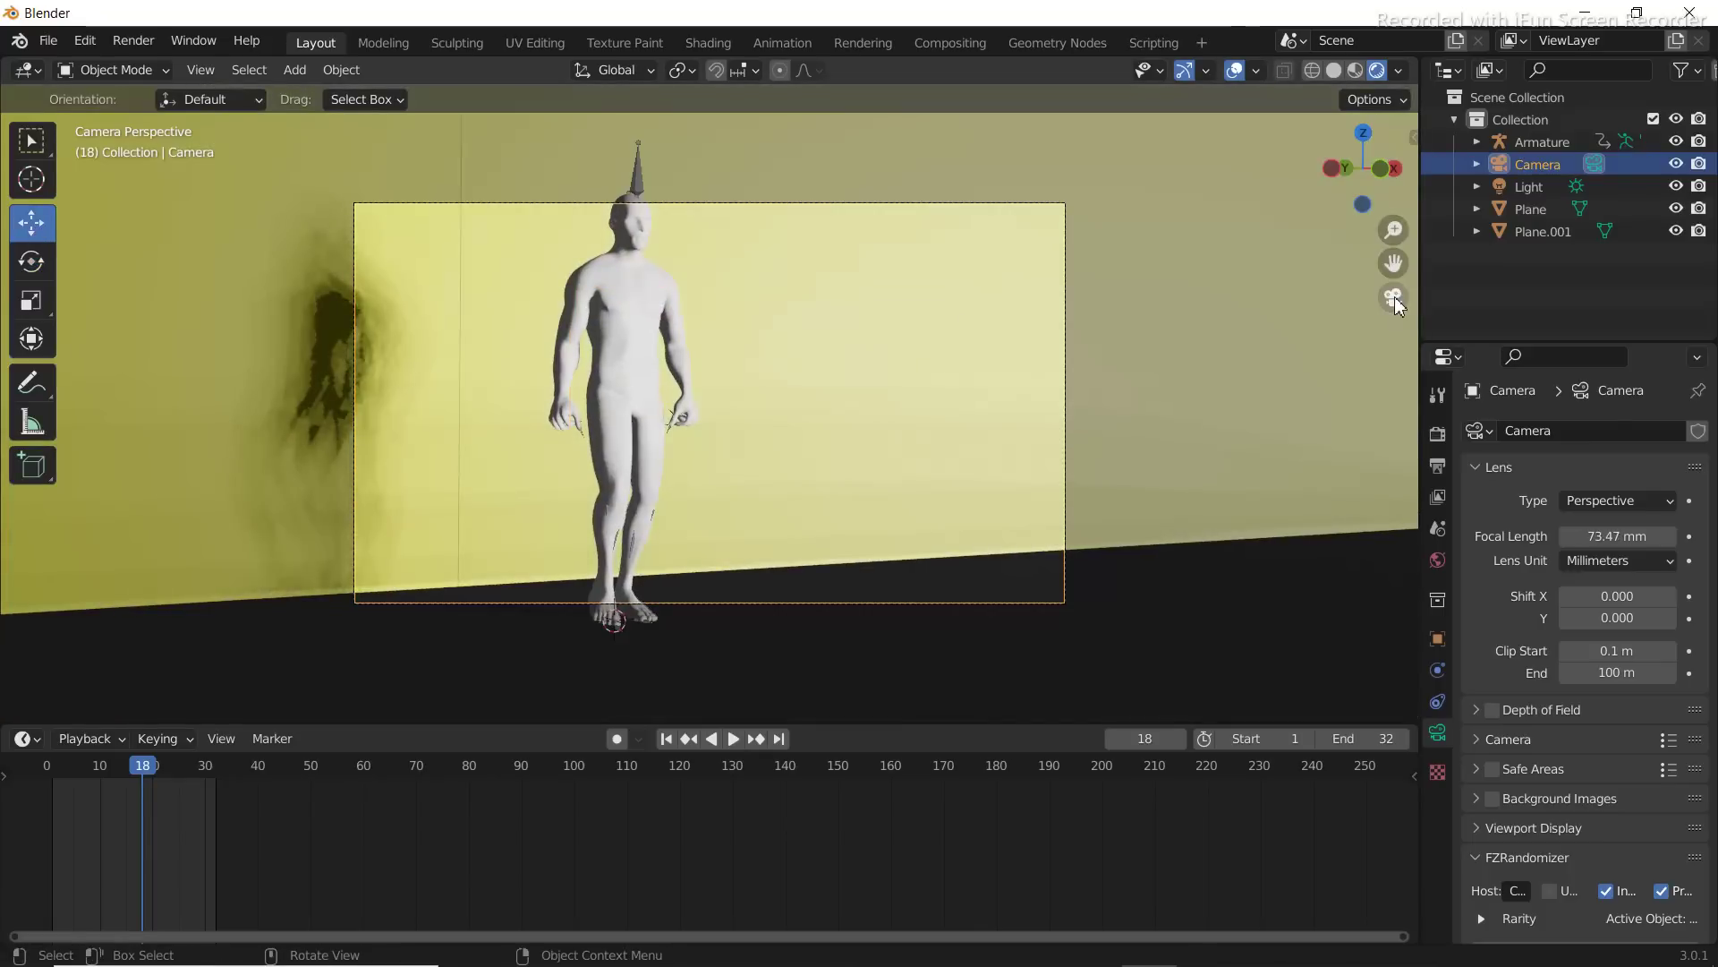
click(1393, 297)
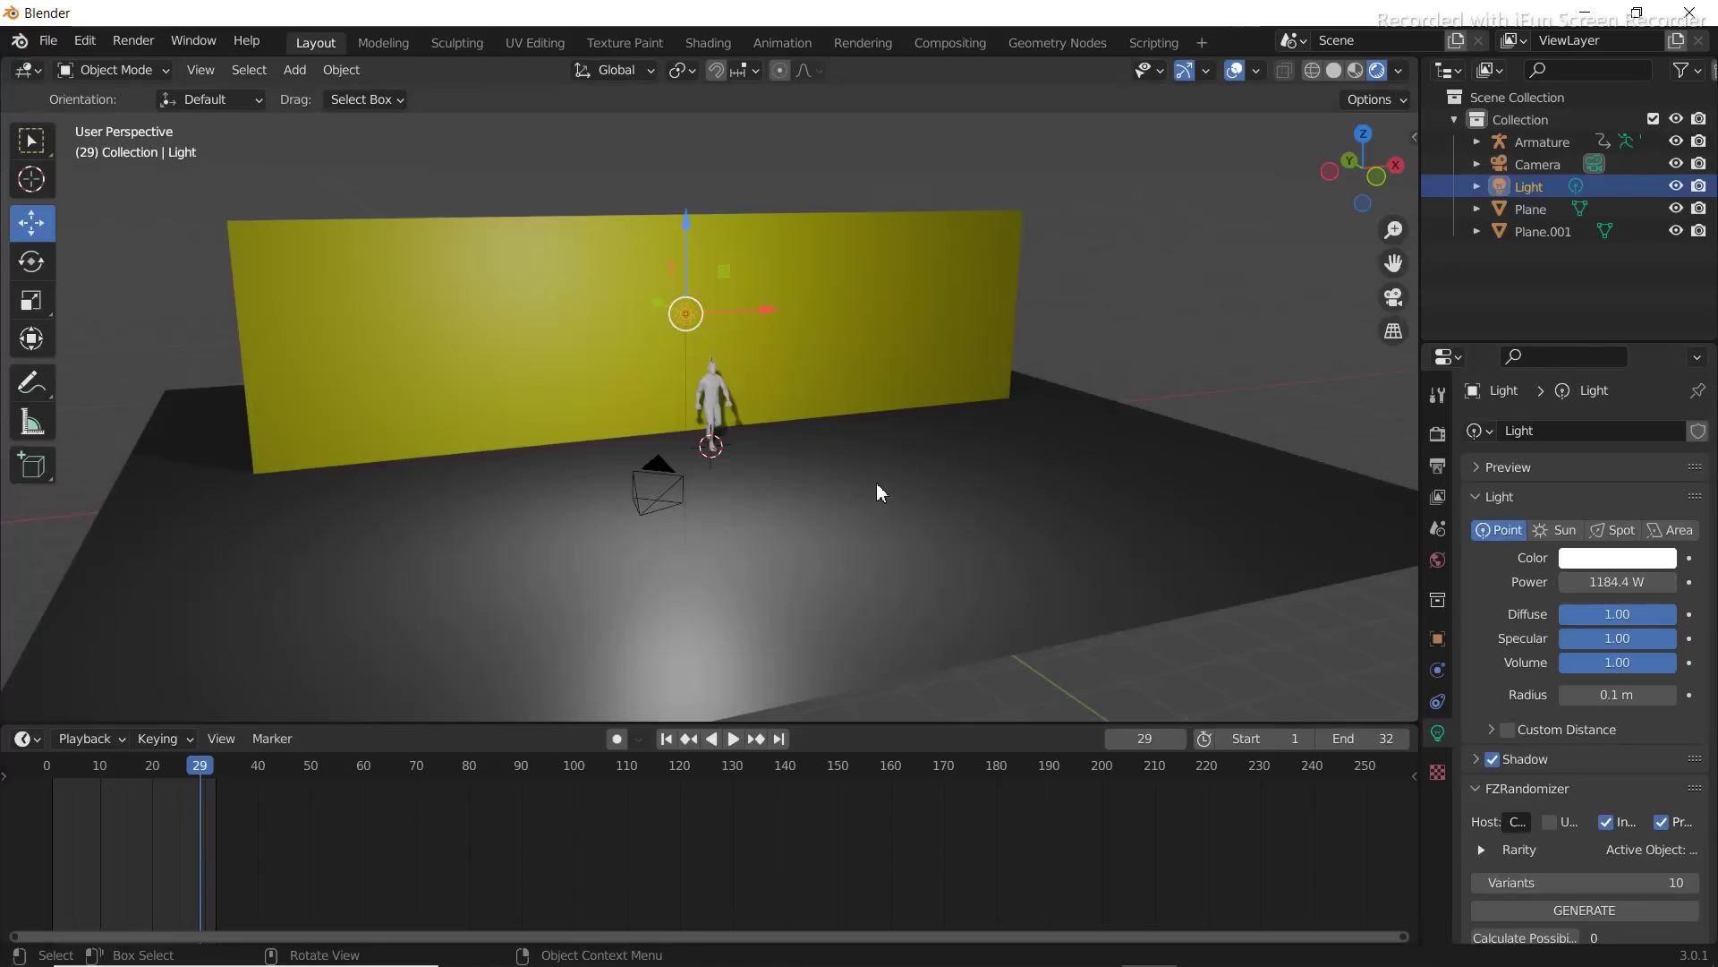
Select the camera and move it closer to the walking character
middle_drag(705, 507, 937, 485)
click(937, 482)
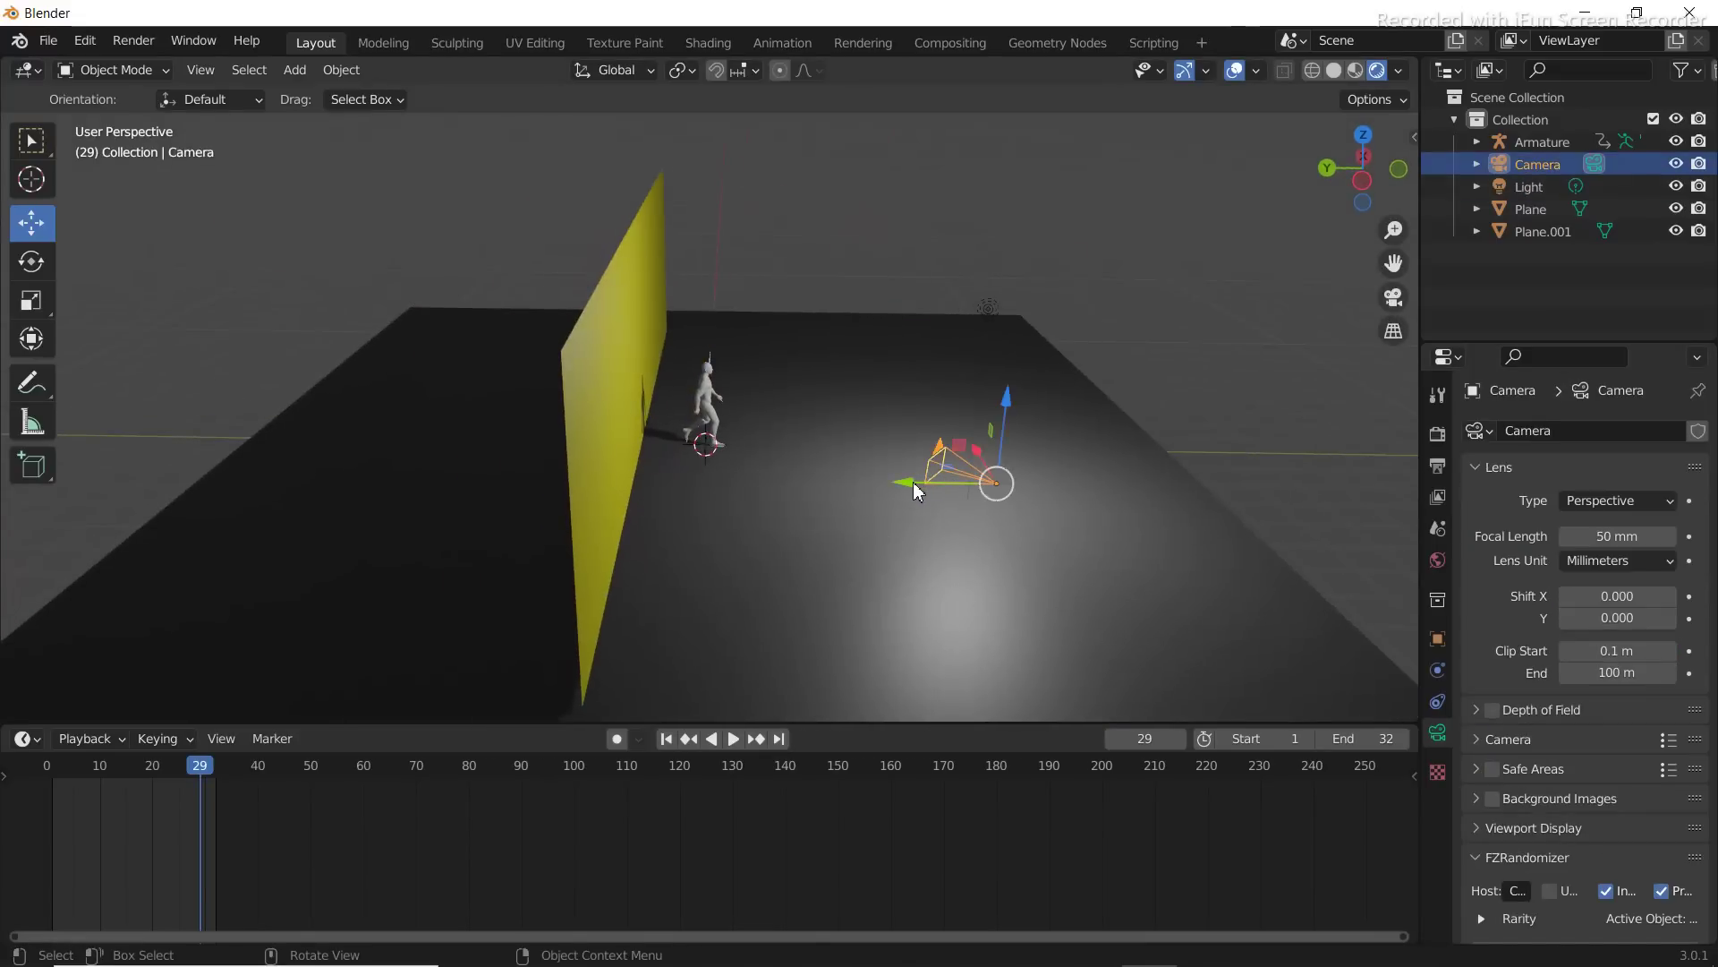
drag(915, 491, 911, 491)
Play the walk animation through the camera view, then stop and exit to the free view
click(1393, 297)
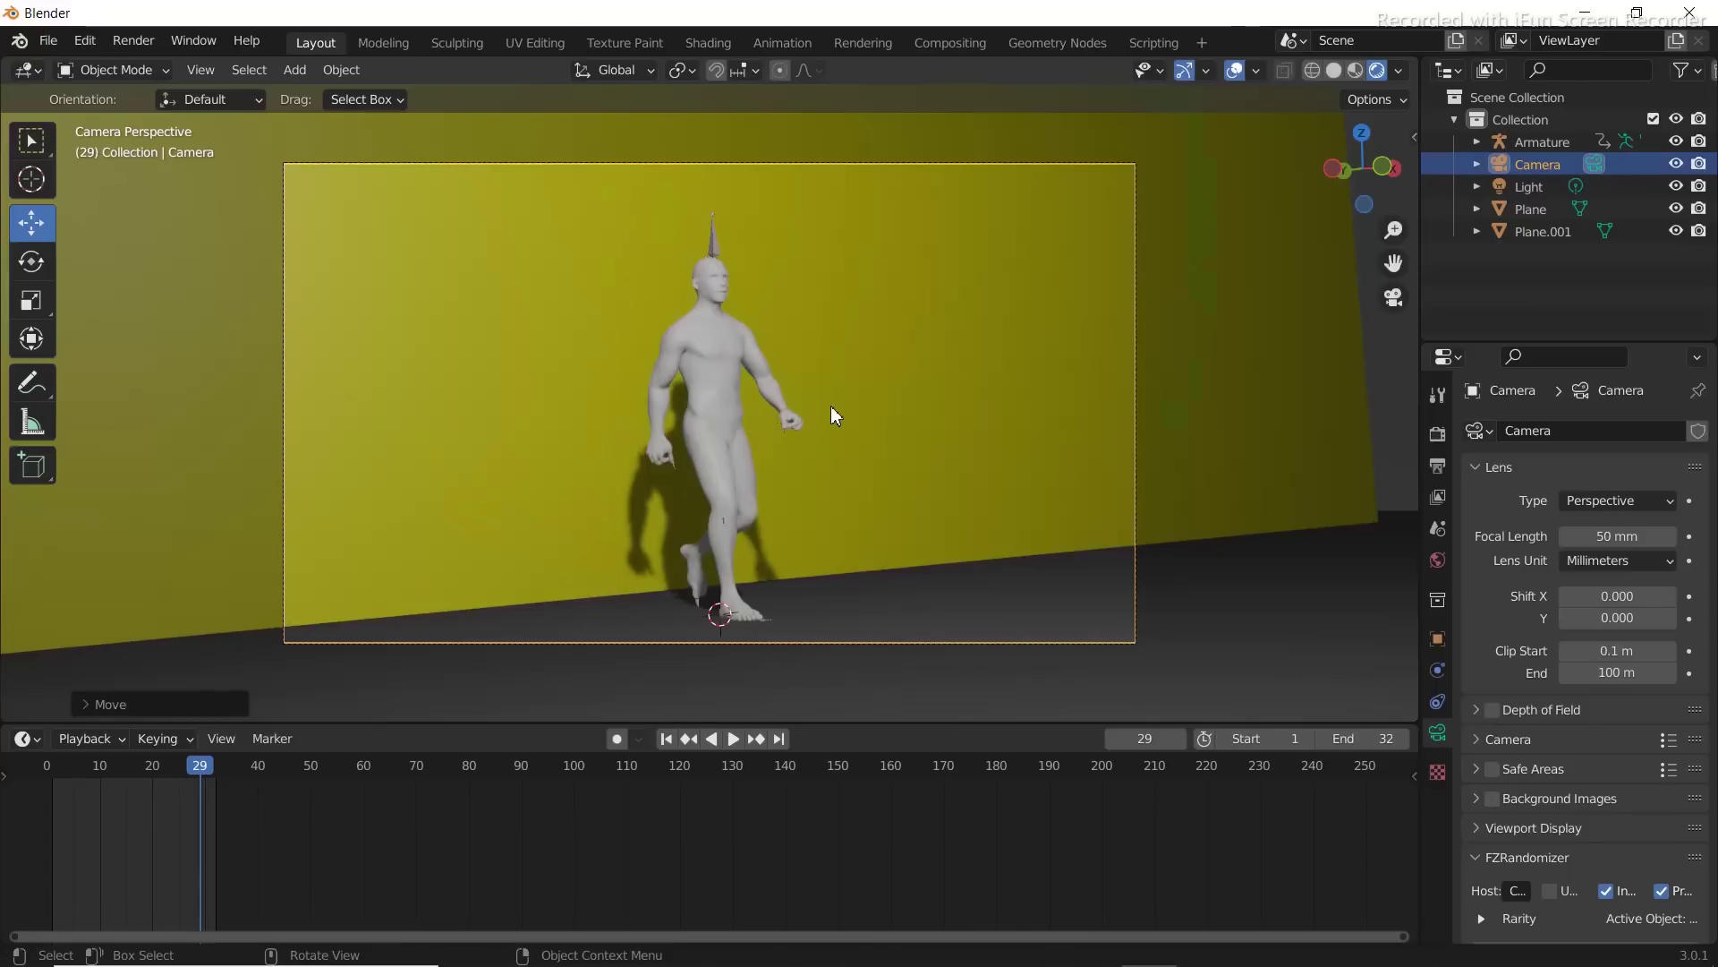
key(space)
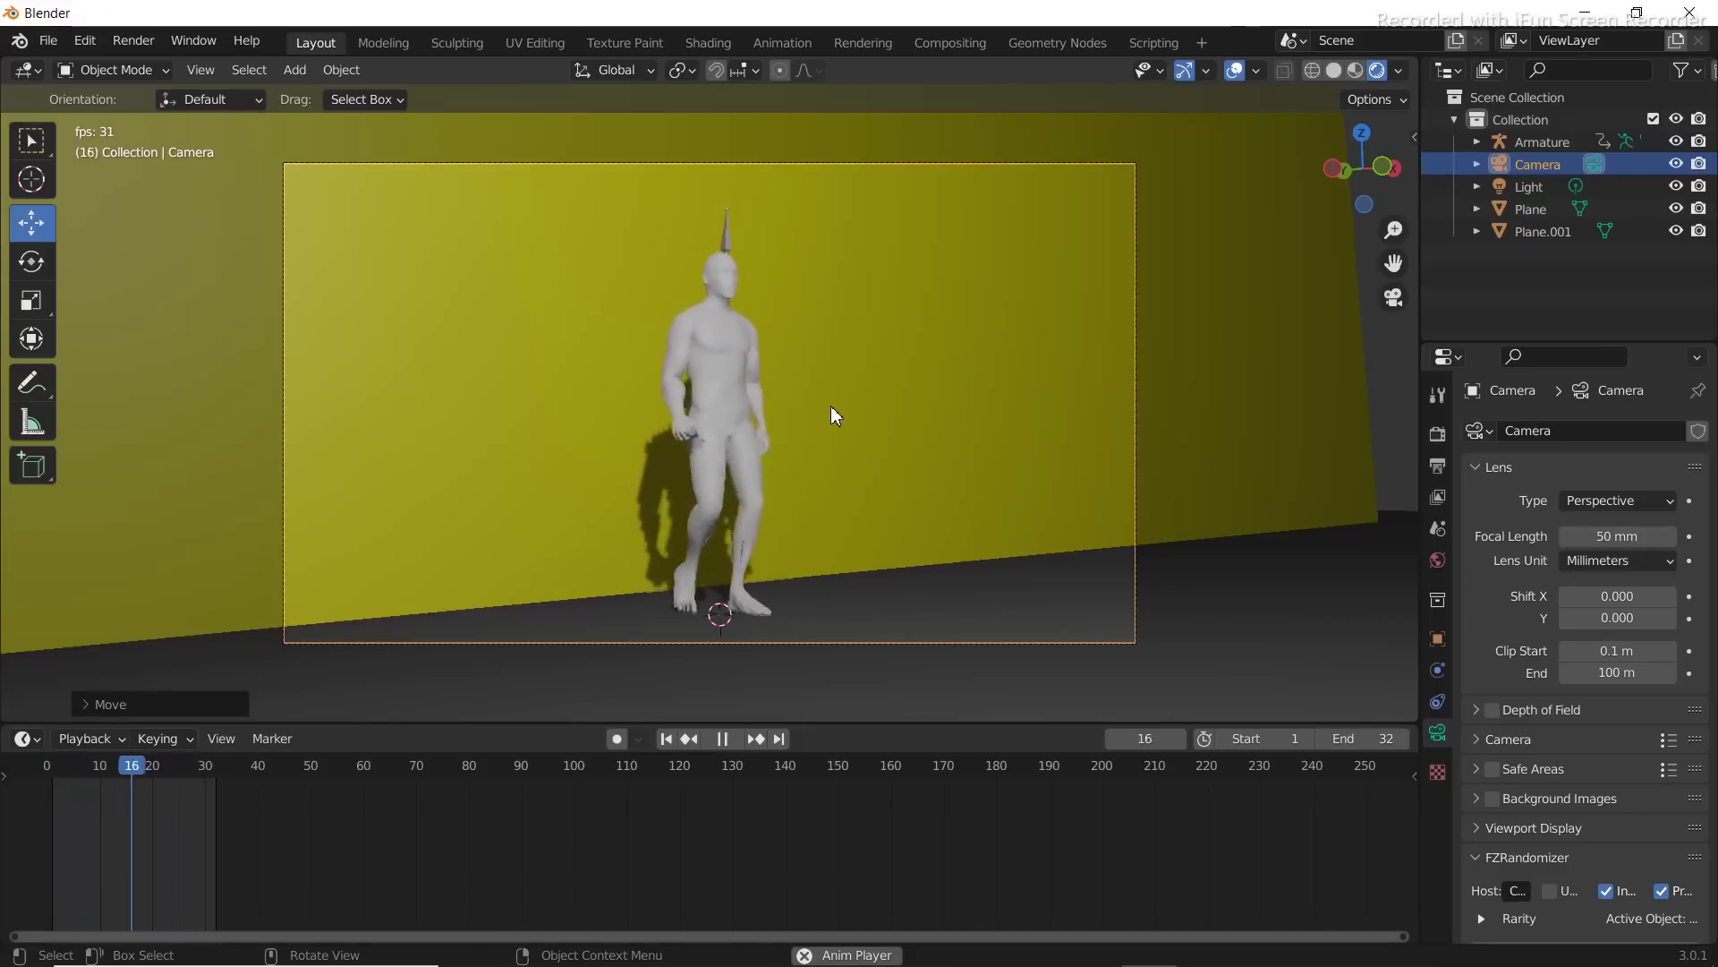
key(space)
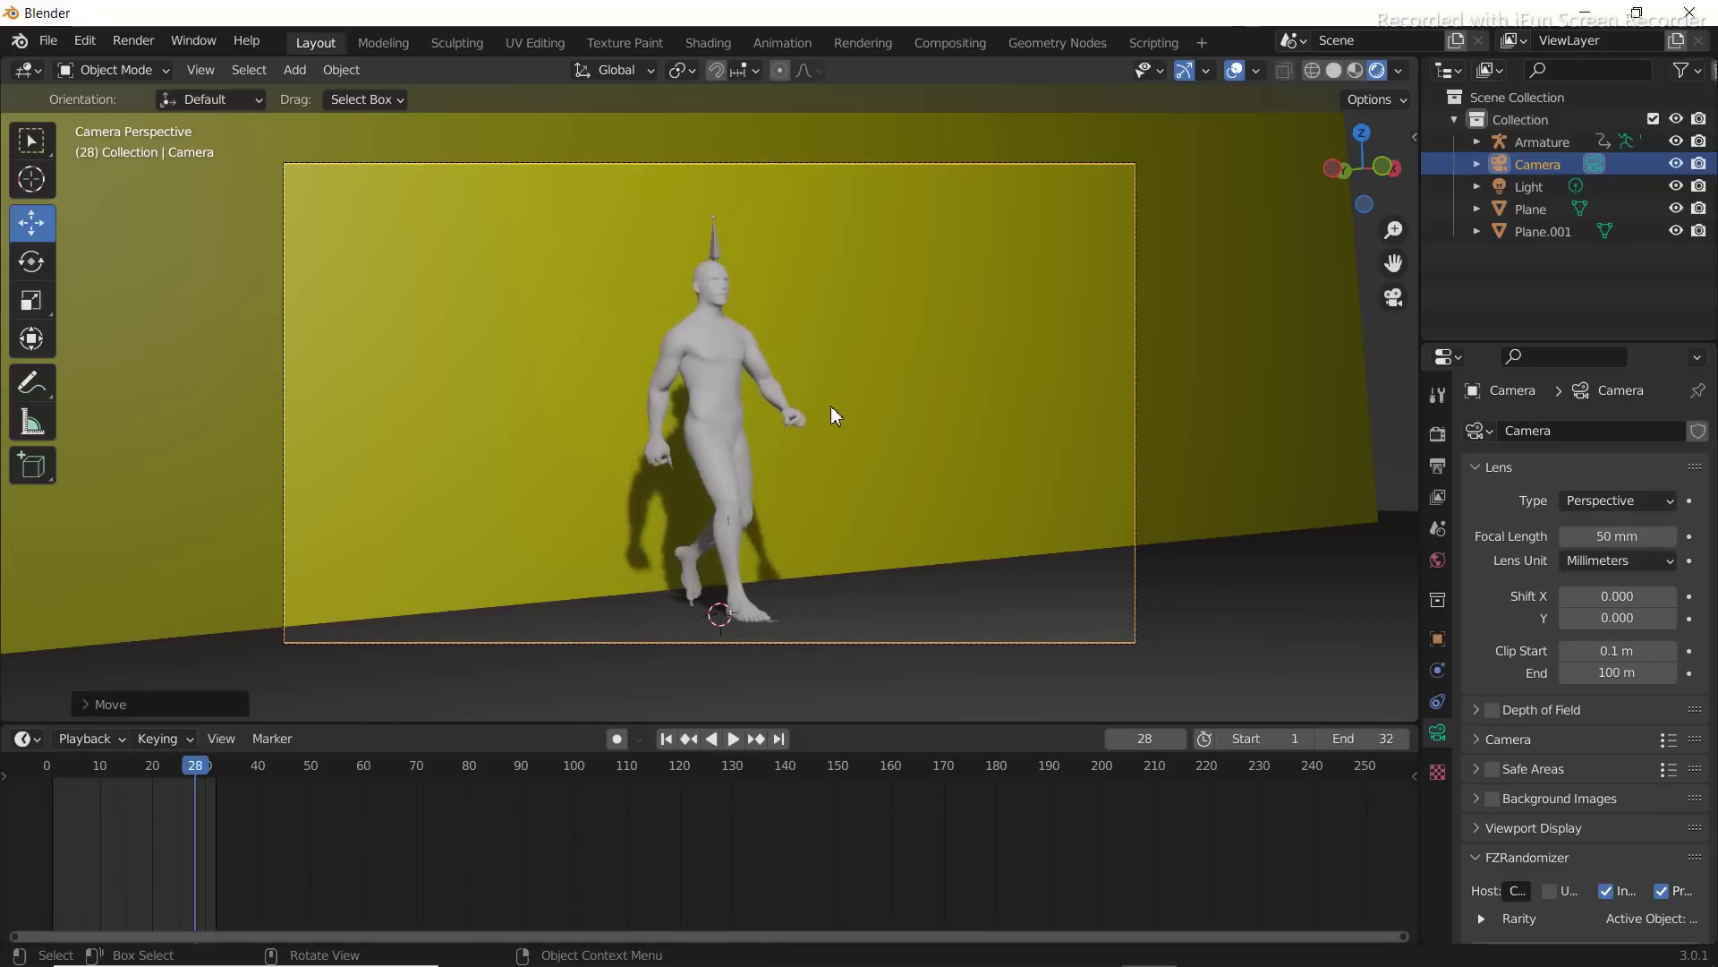
click(1394, 297)
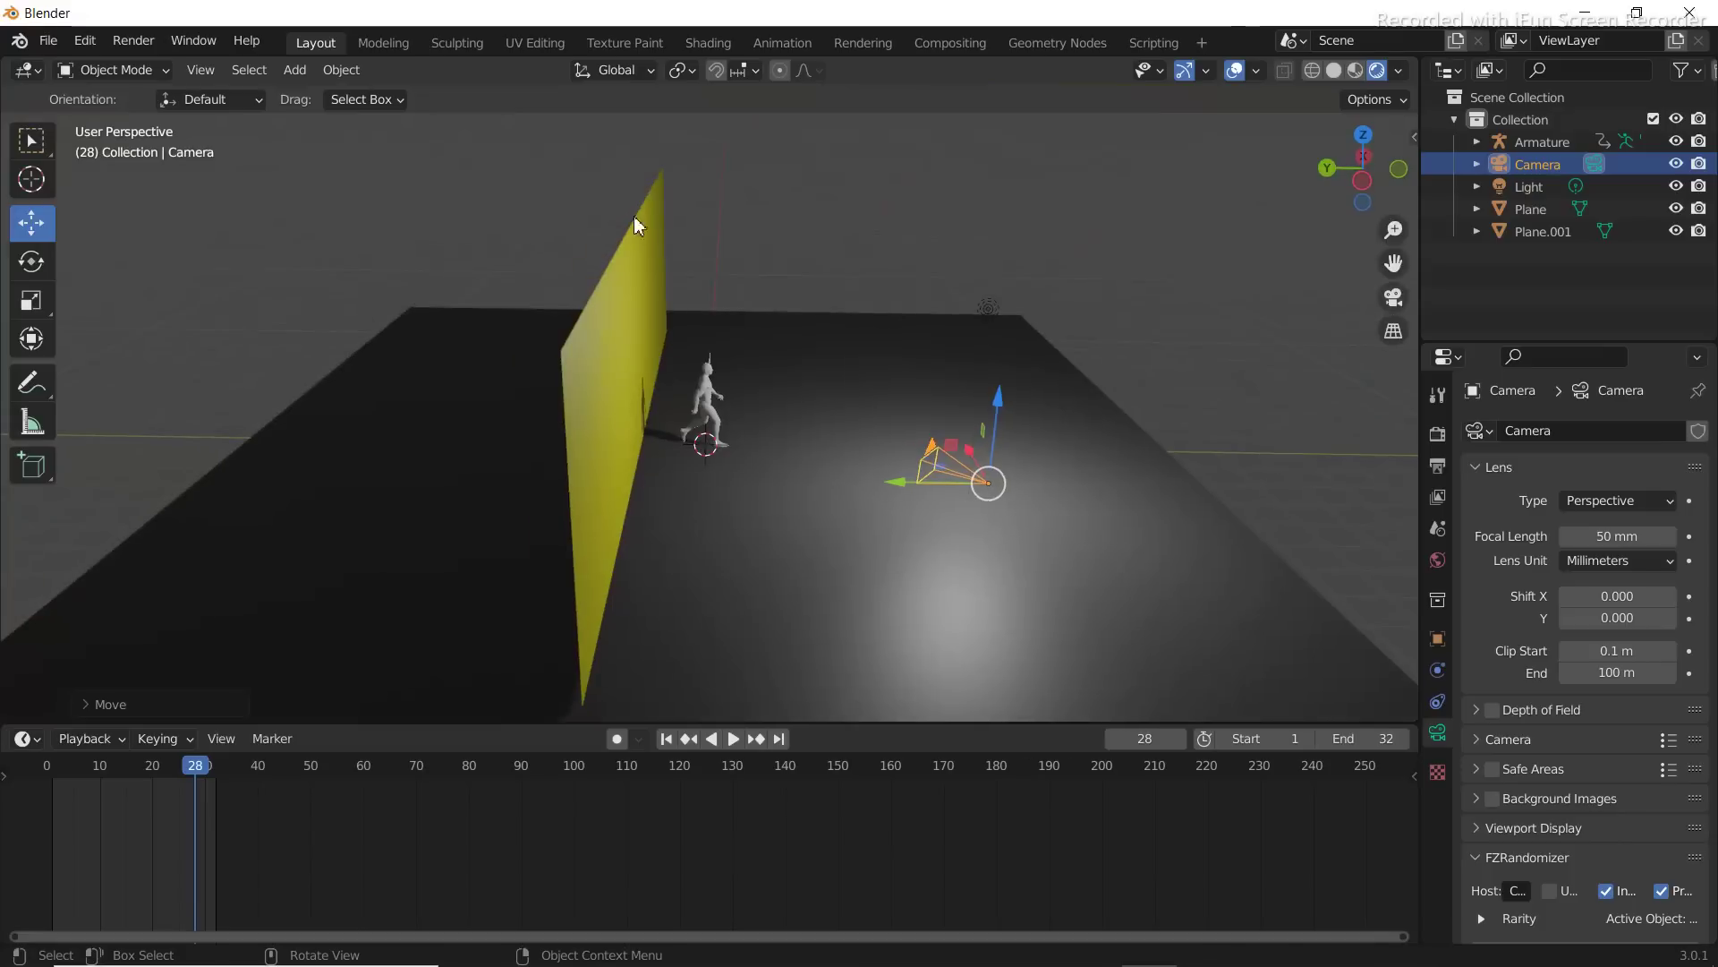
Render a still of frame 28 showing the walker's shadow on the yellow wall, then return to Blender
click(134, 41)
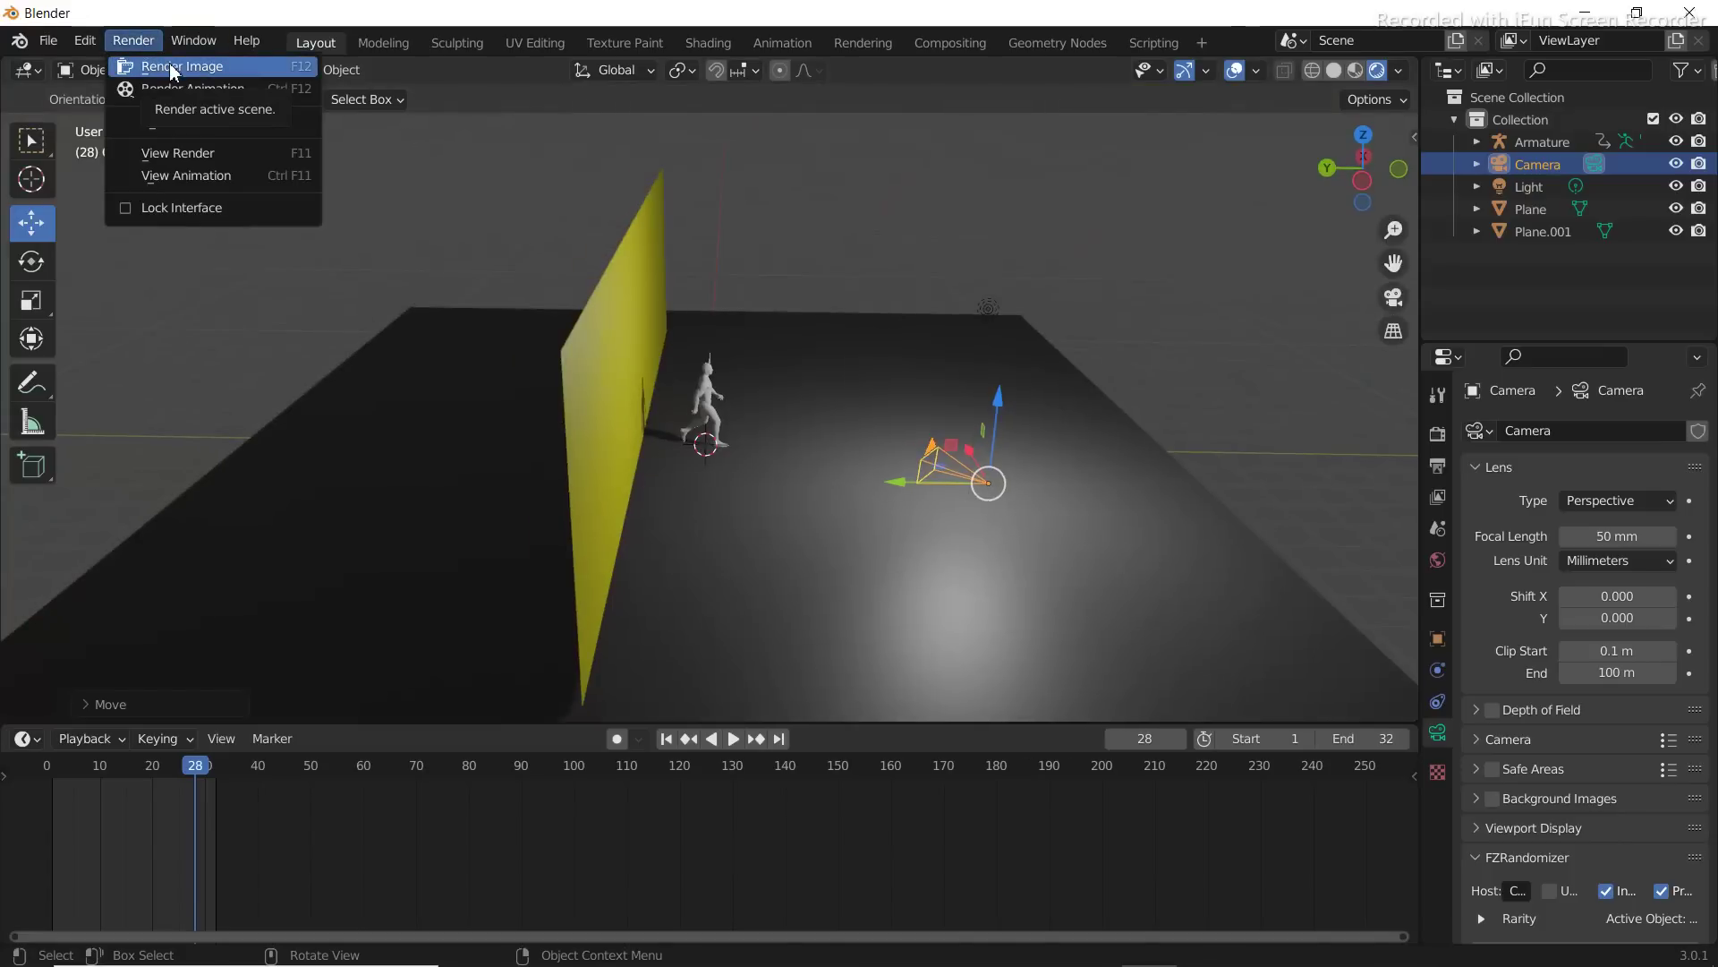
click(171, 68)
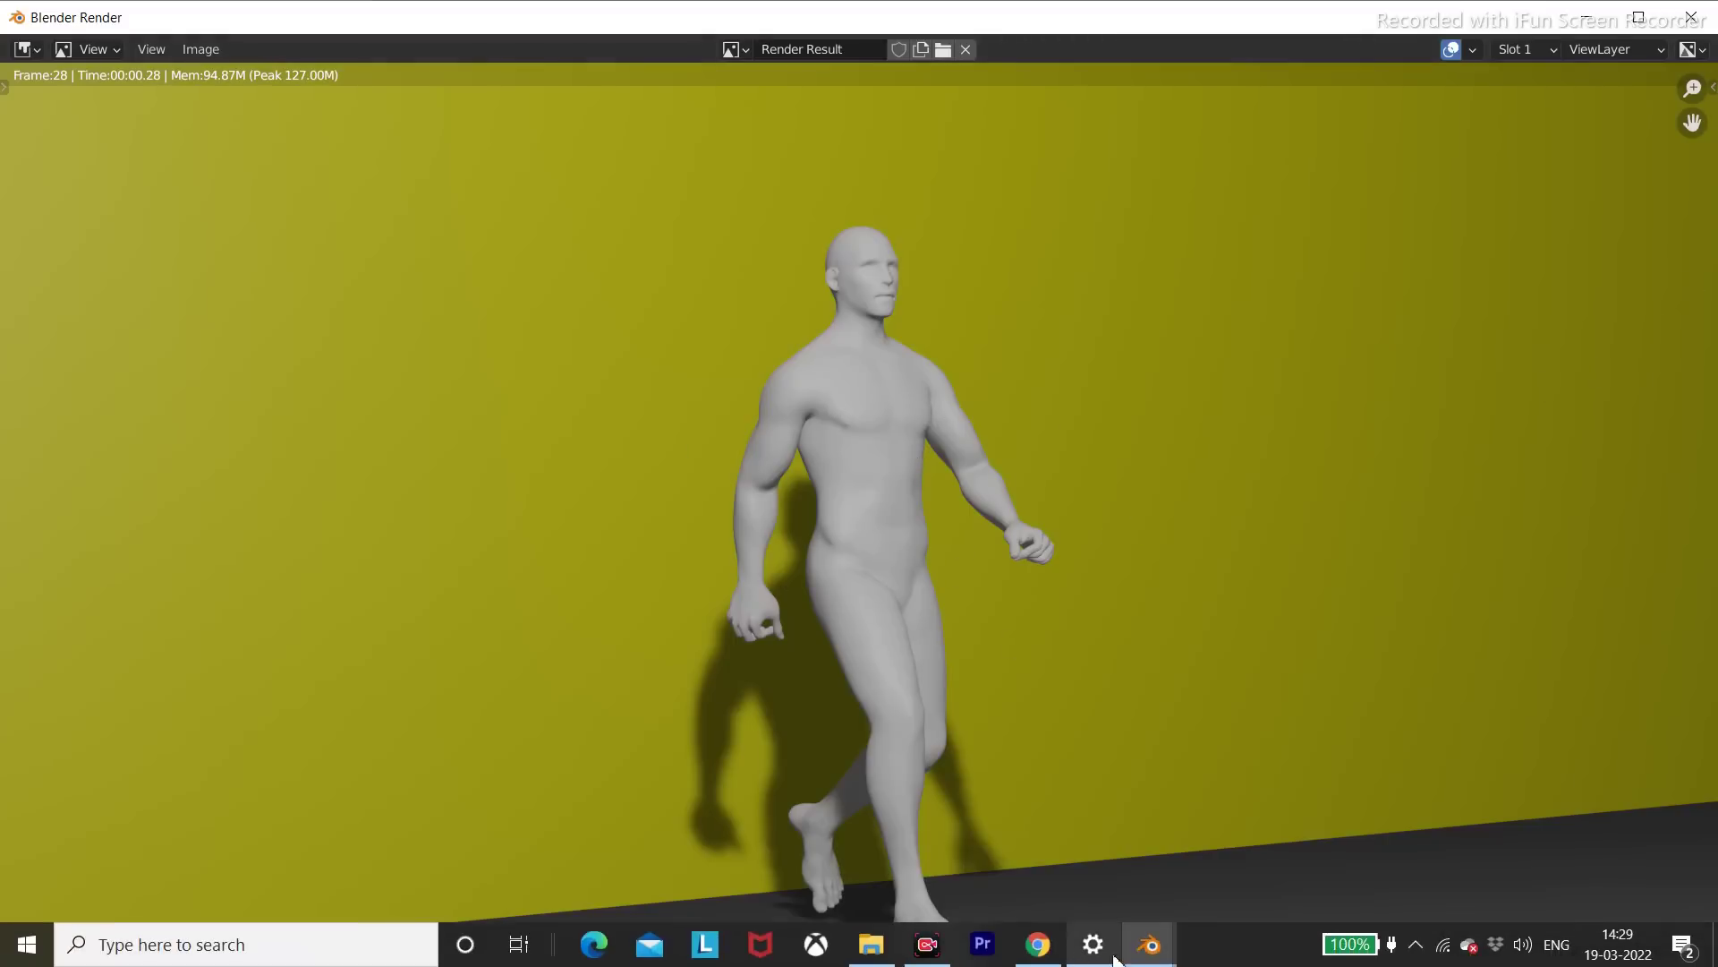
mouse_move(1136, 953)
click(1063, 873)
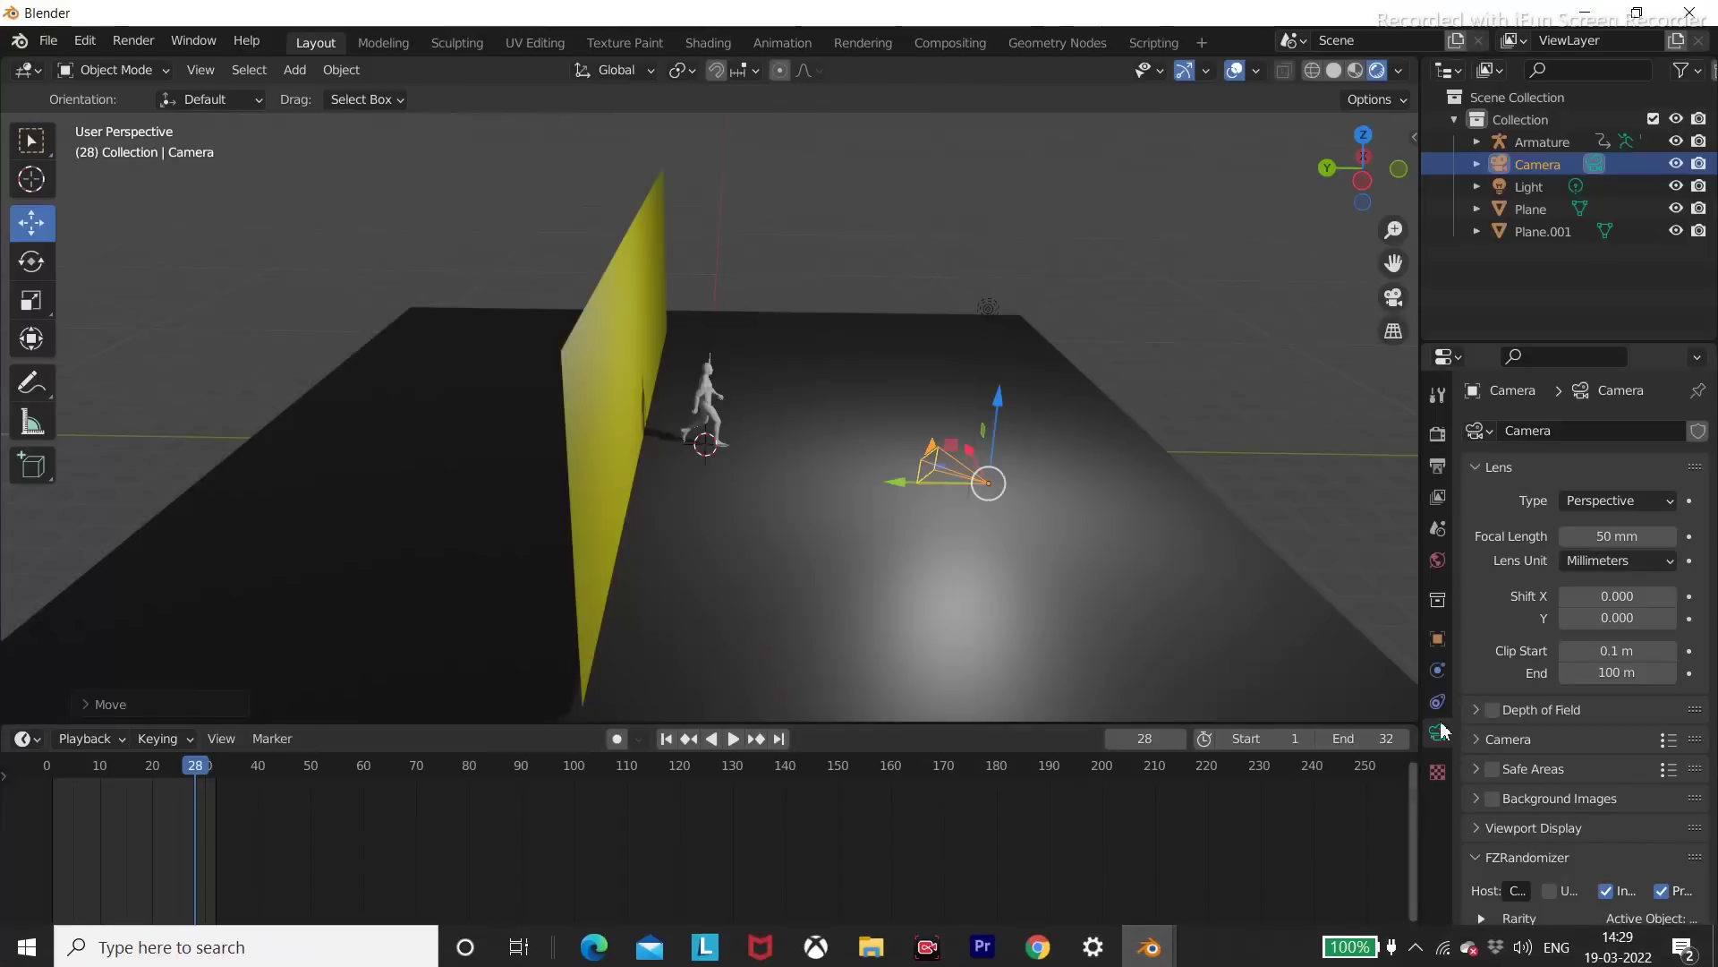
Set the output File Format to FFmpeg Video with an MPEG-4 Encoding container
click(1438, 469)
middle_drag(1029, 572, 889, 529)
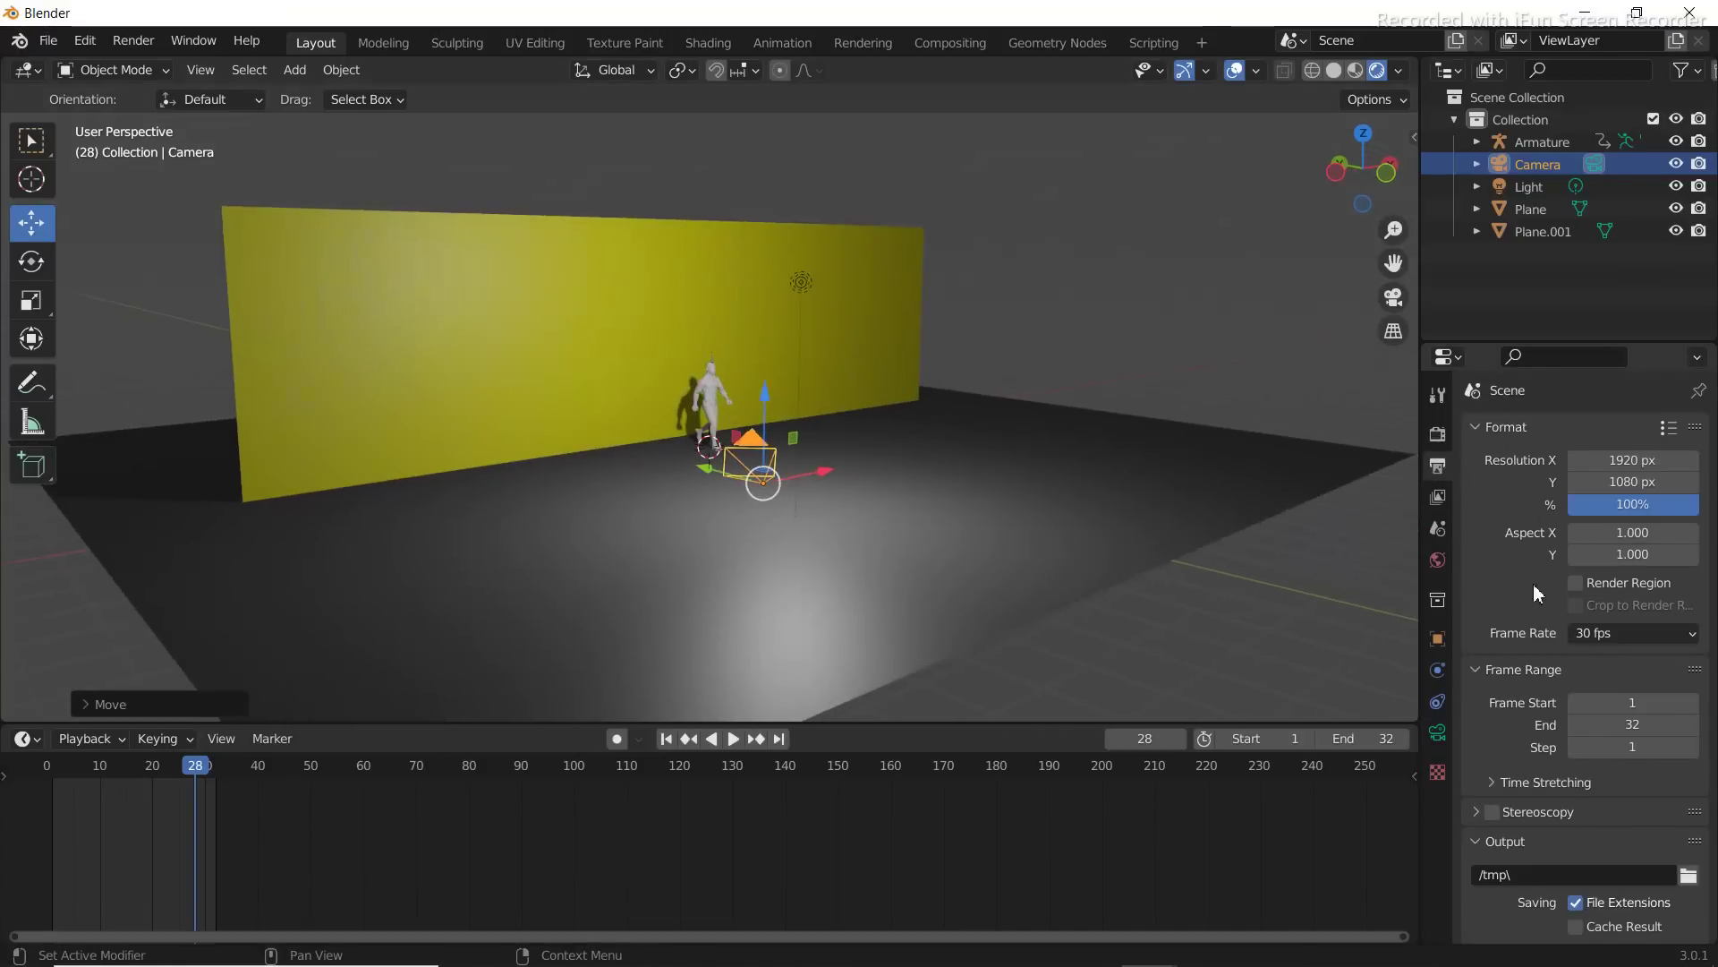
scroll(1580, 582, down, 6)
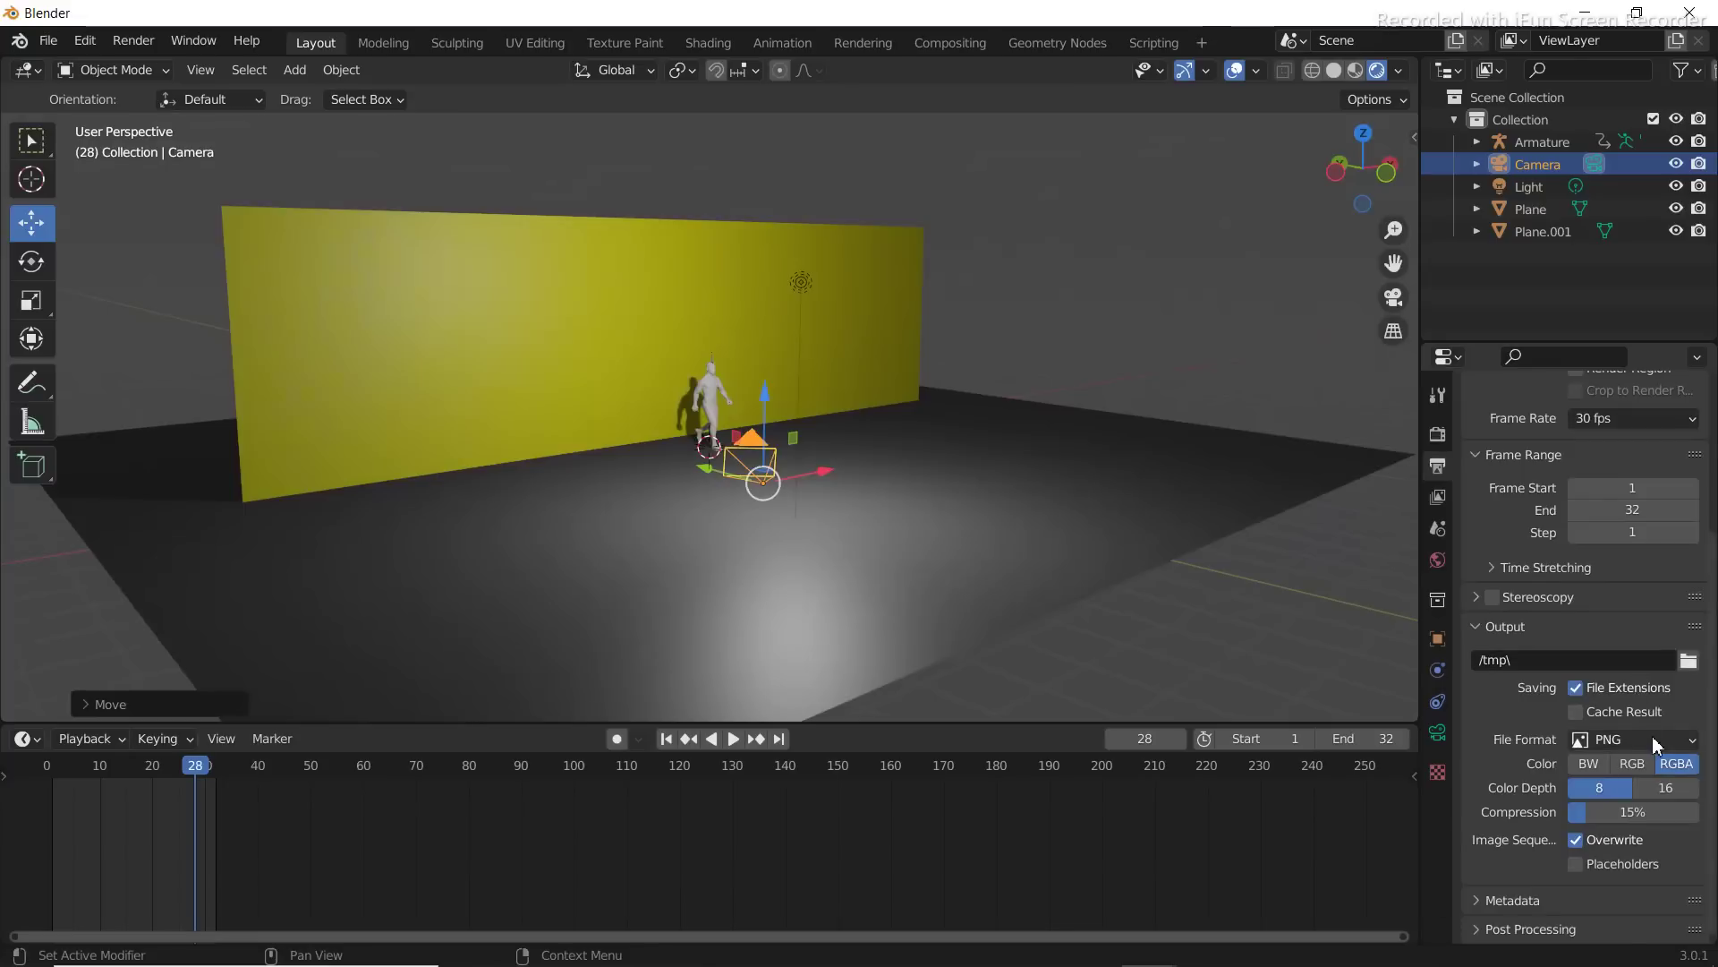
click(1654, 741)
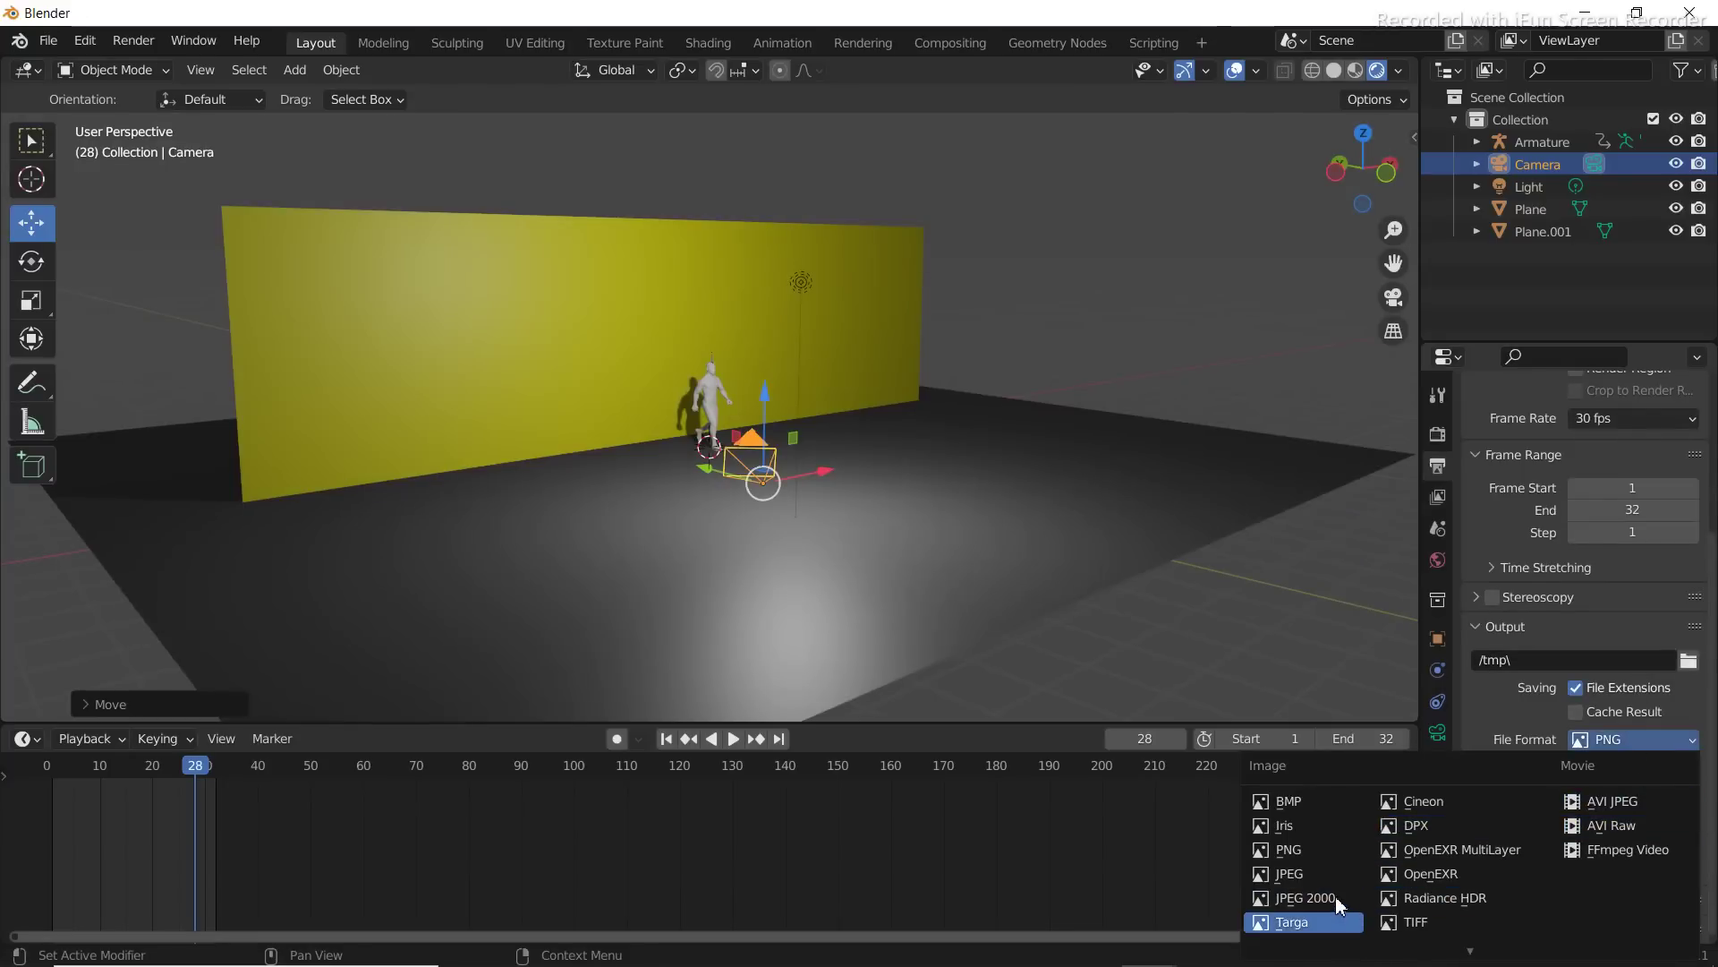
click(1634, 852)
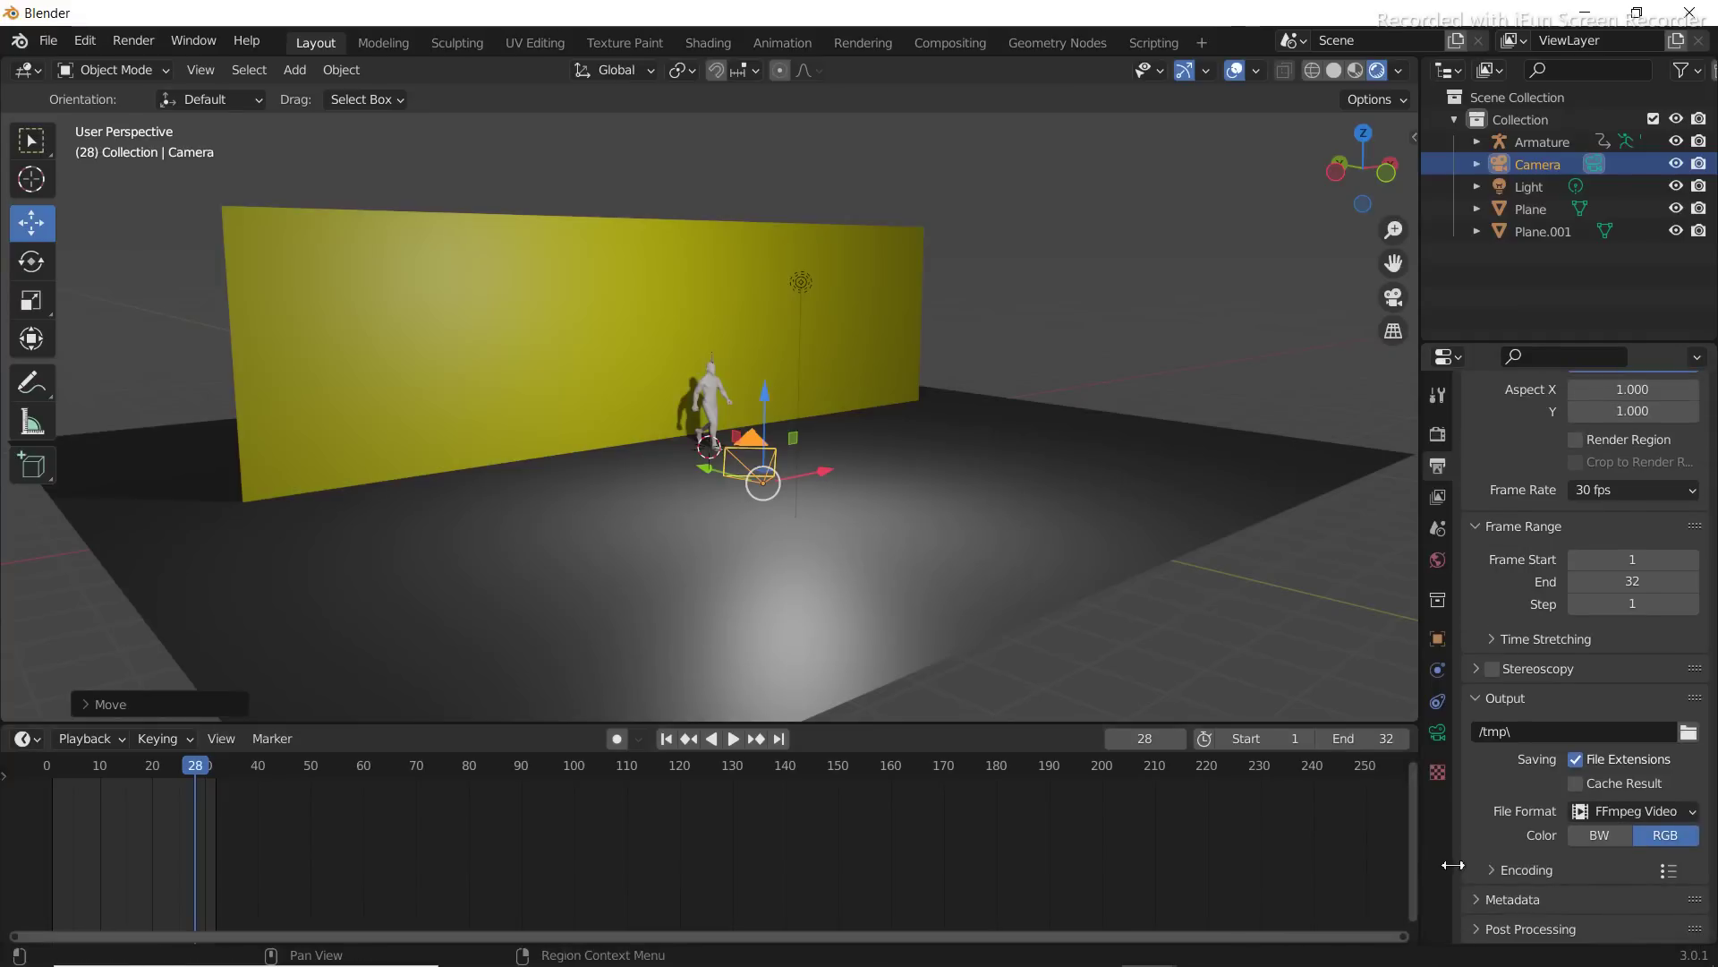
click(1490, 868)
scroll(1629, 817, down, 3)
click(1629, 797)
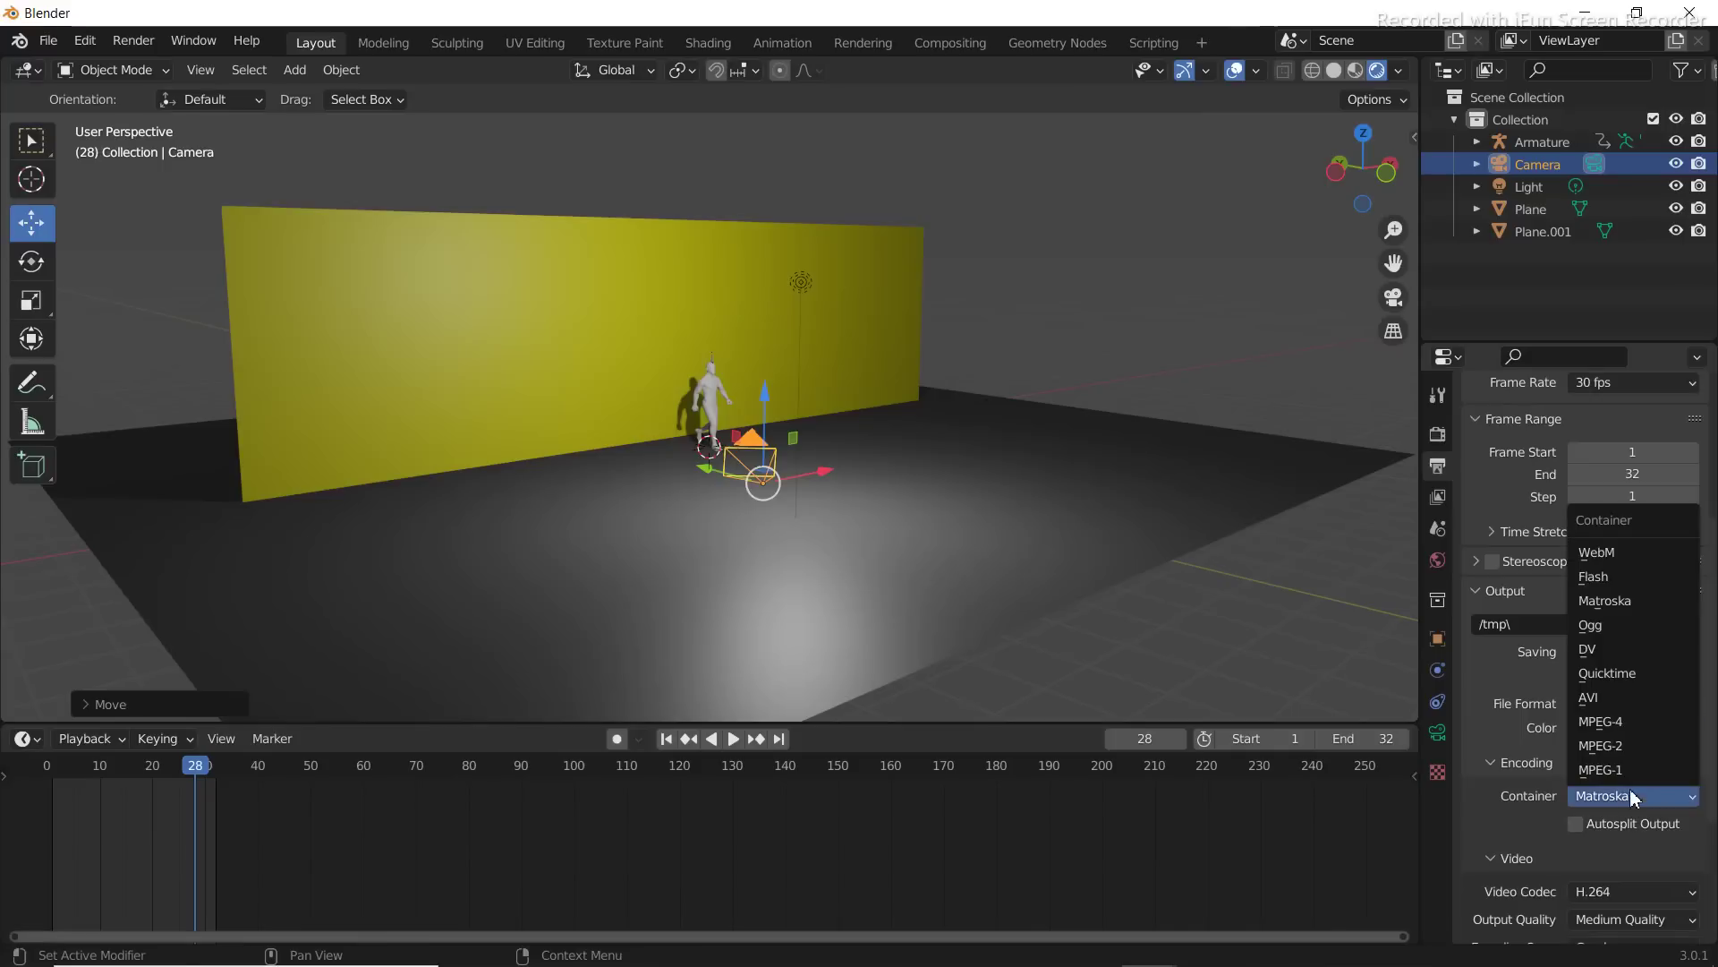
click(1626, 721)
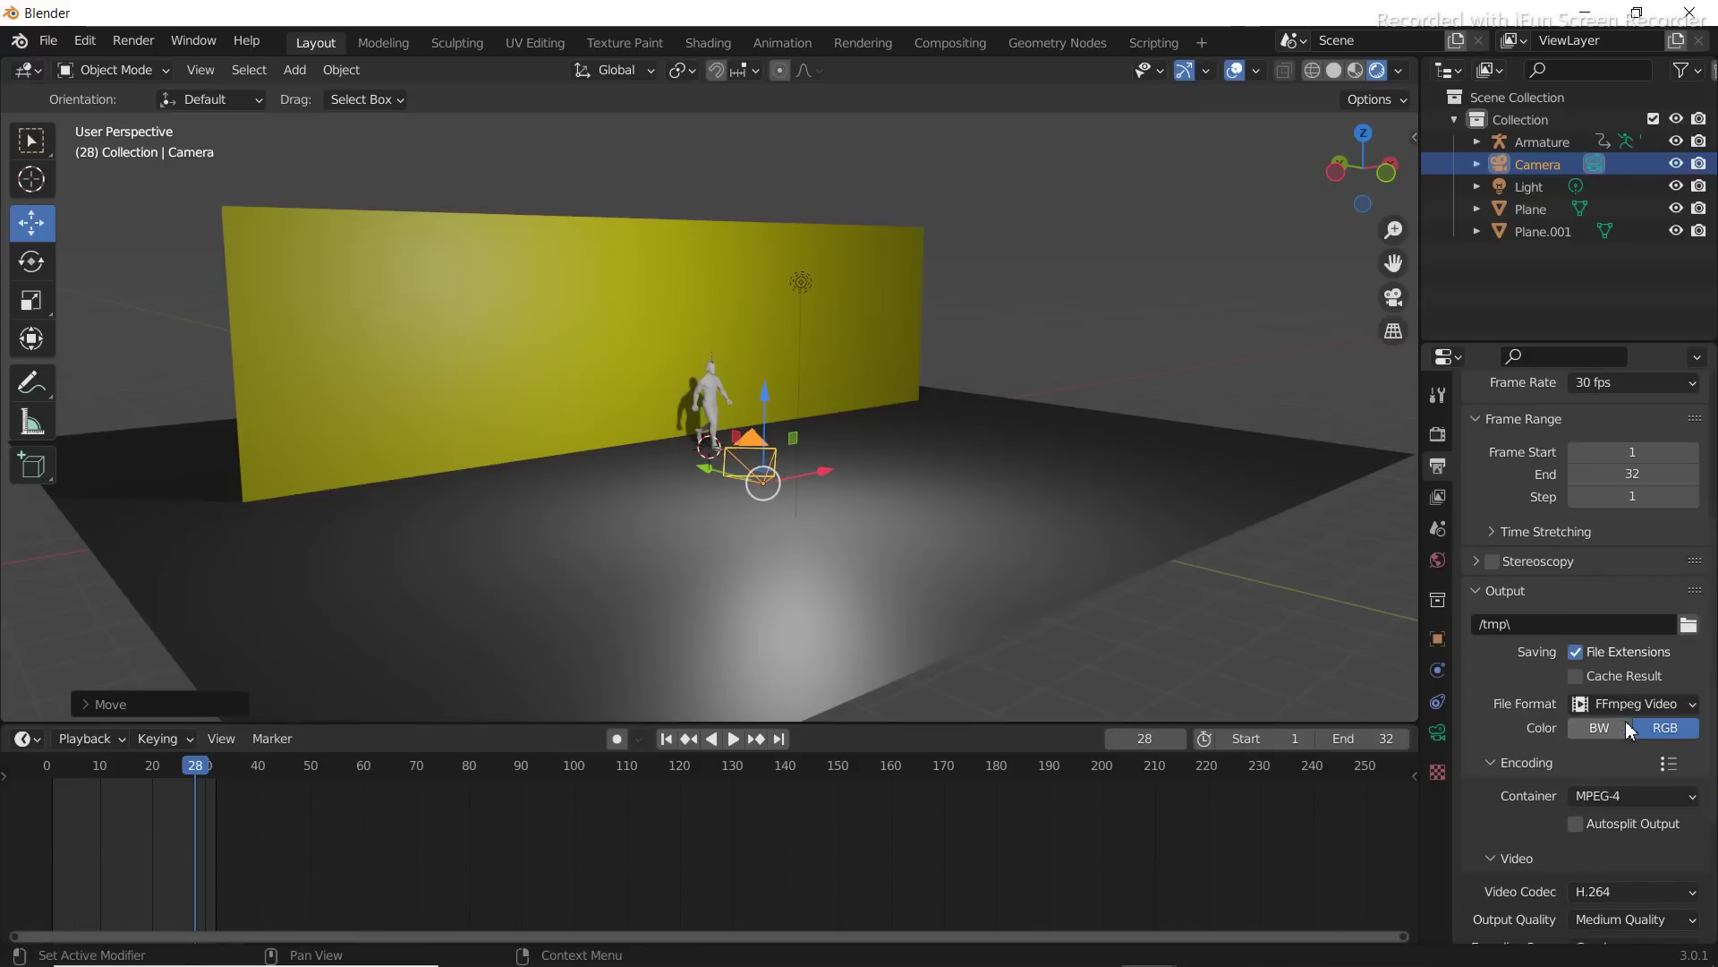
scroll(1555, 780, down, 5)
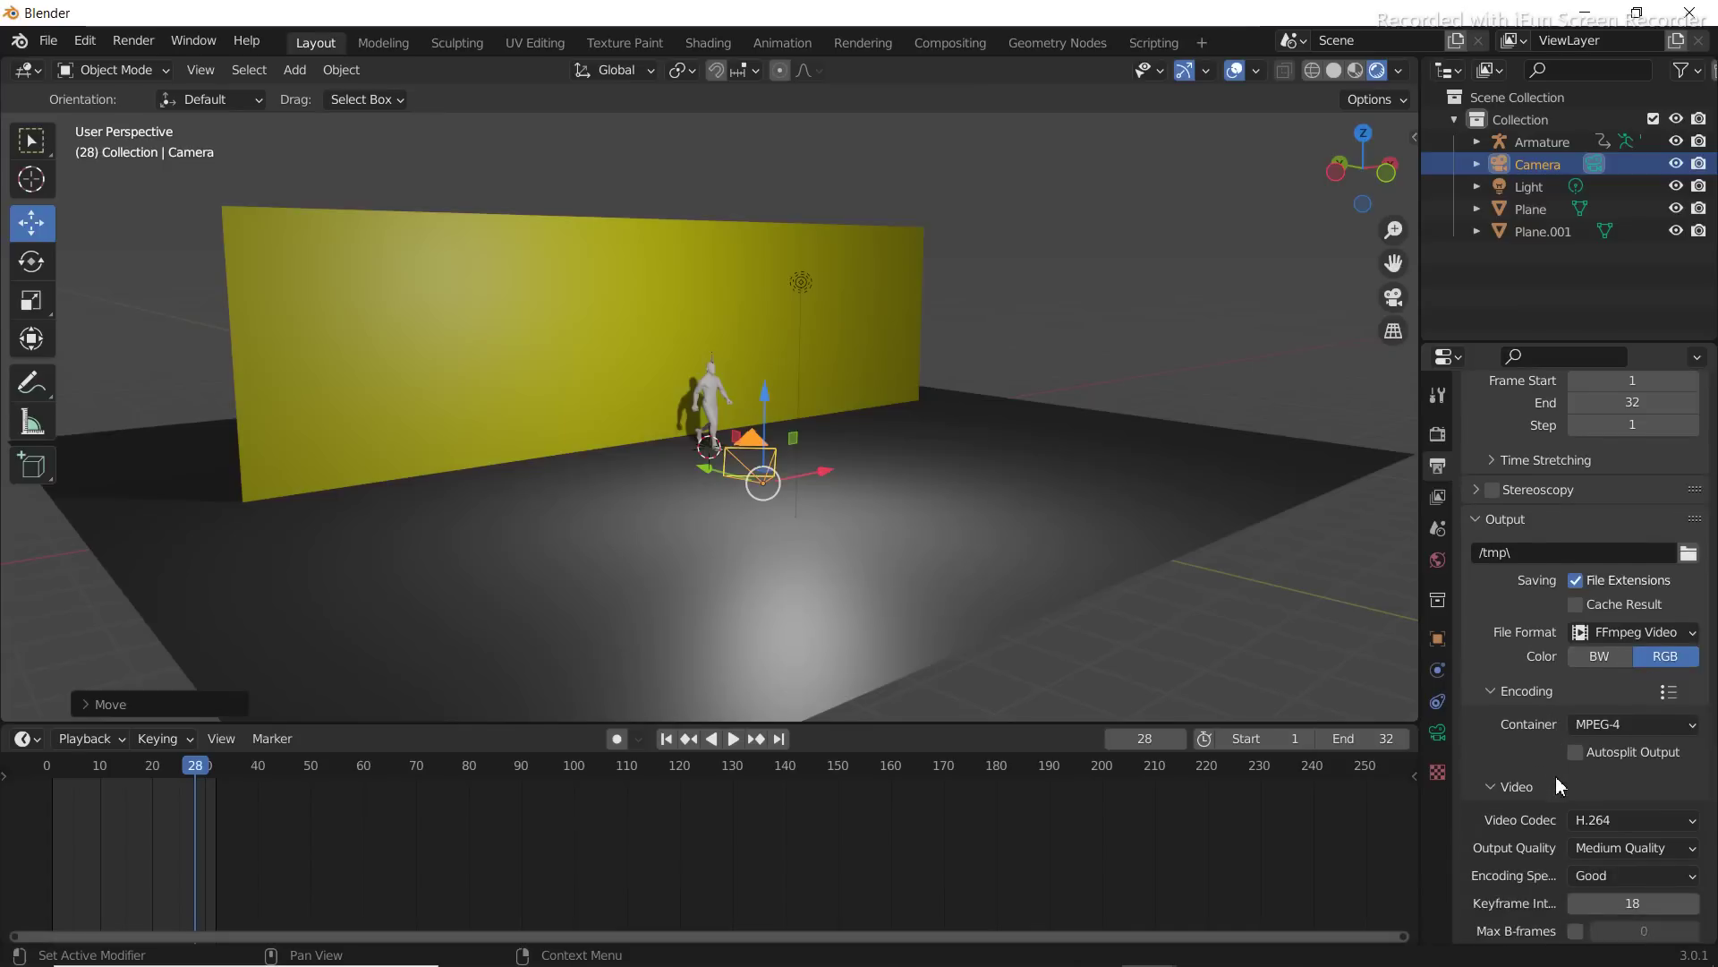
scroll(1556, 775, up, 3)
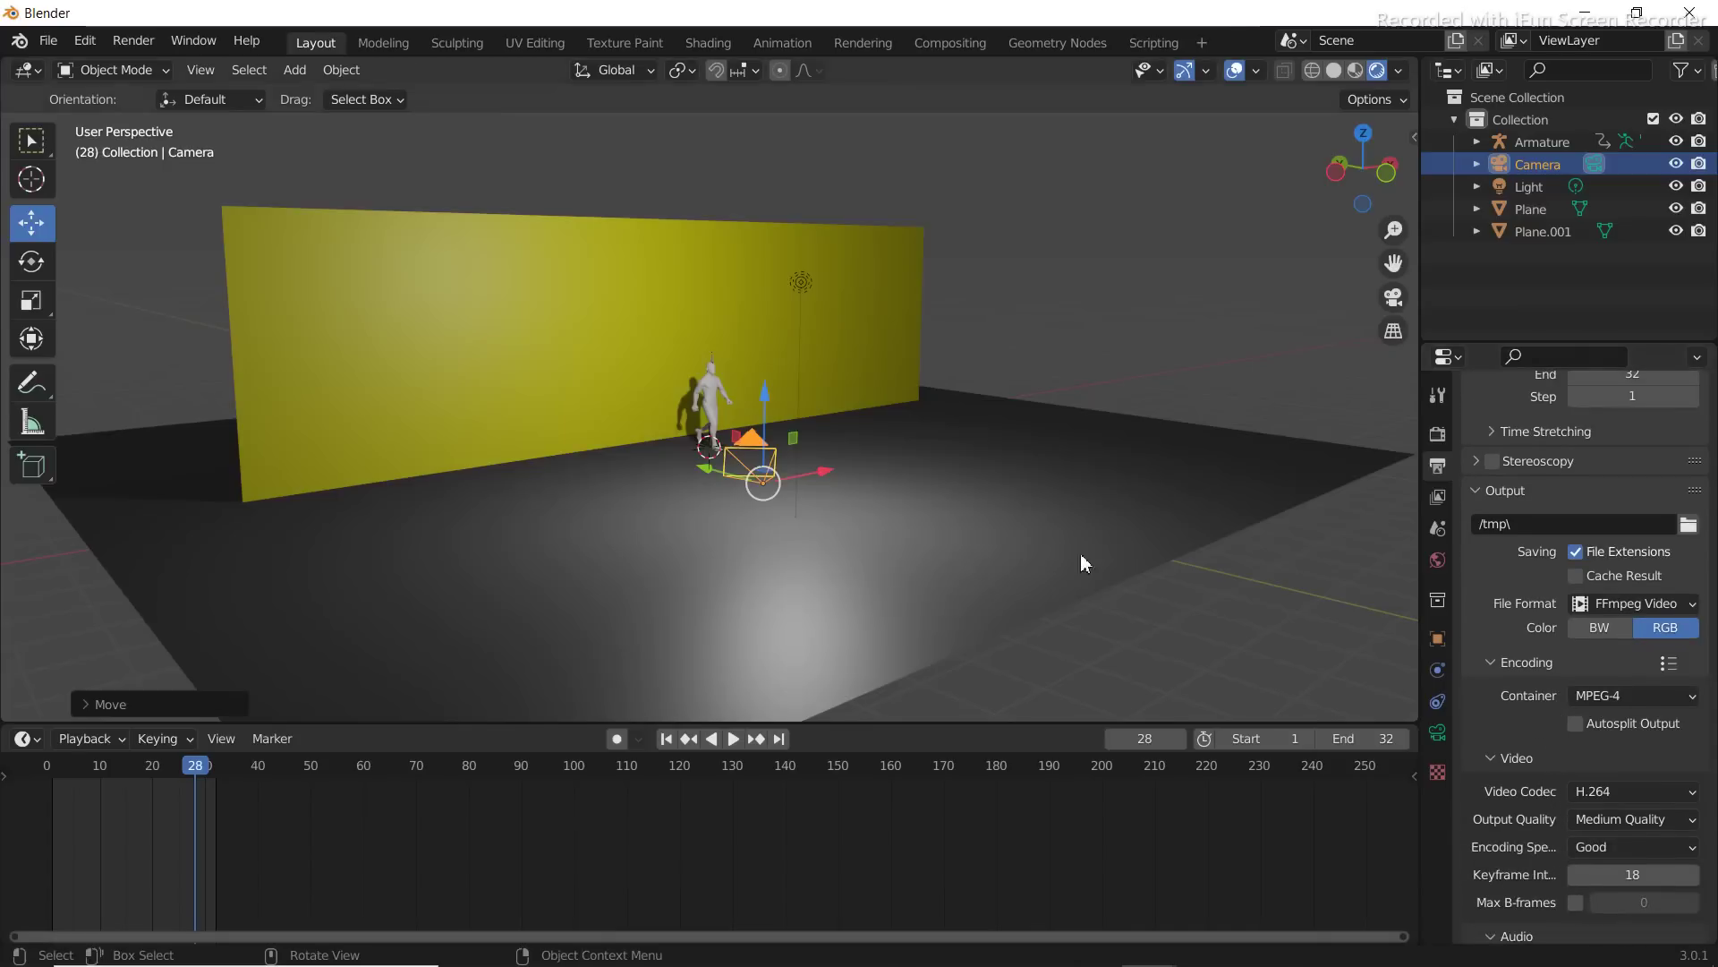
Render animation frames 1–32 to the video file and close the render window
click(135, 41)
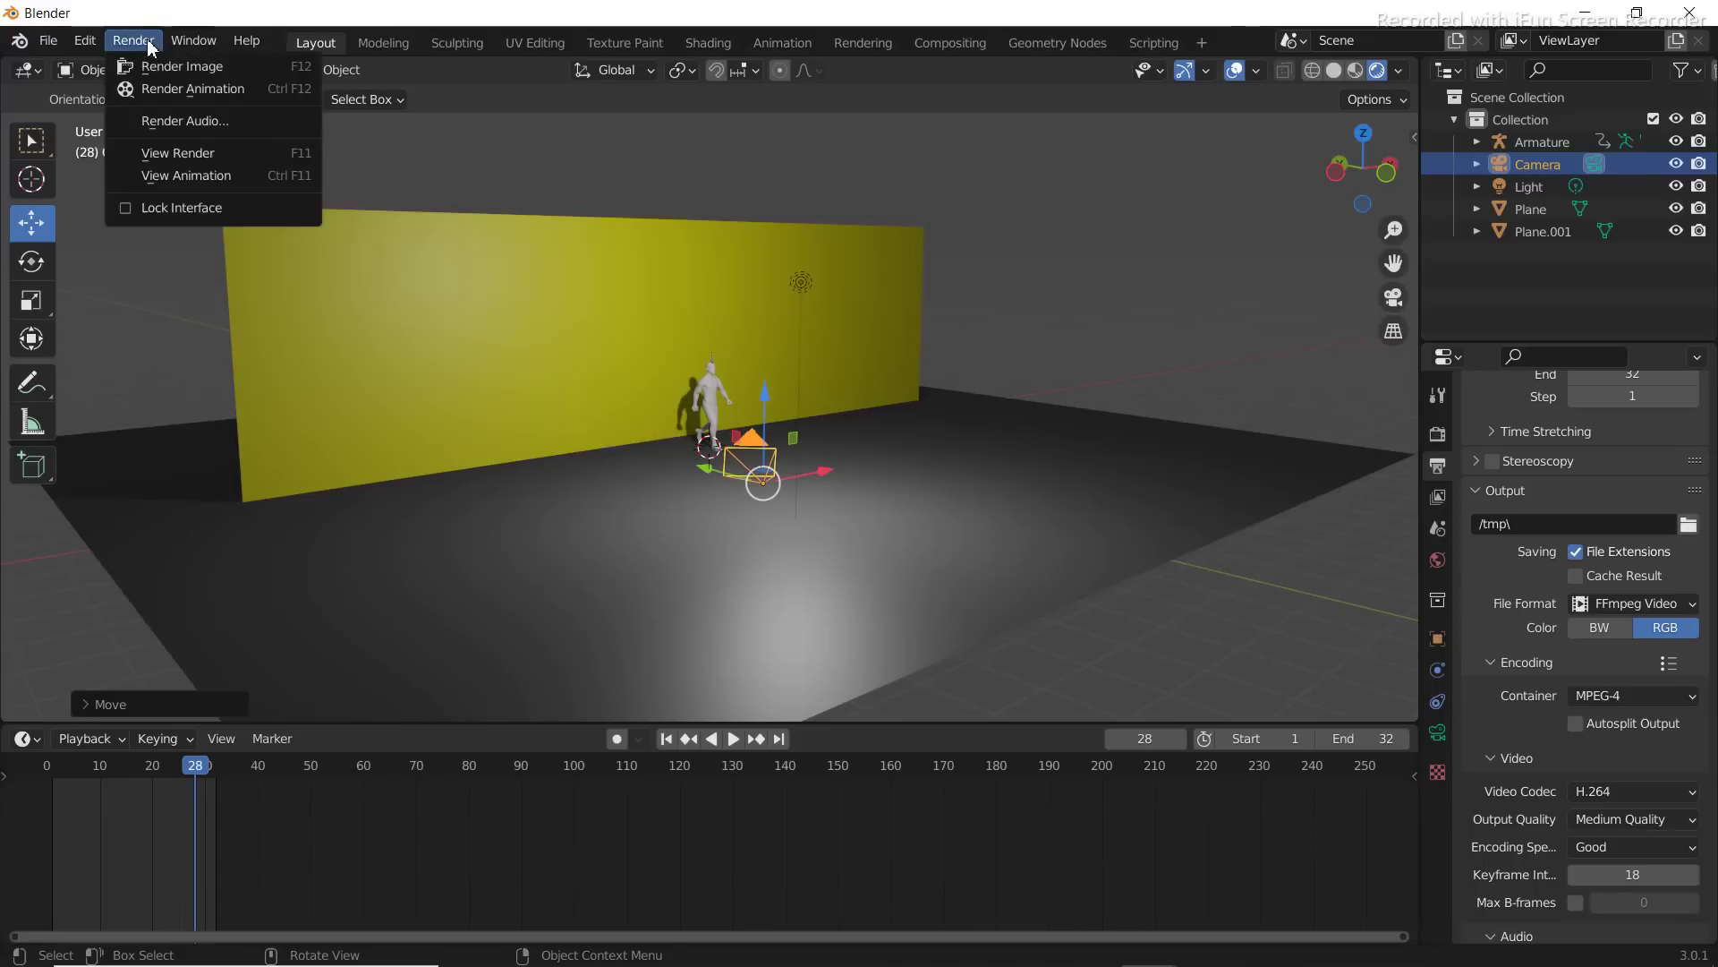
click(188, 88)
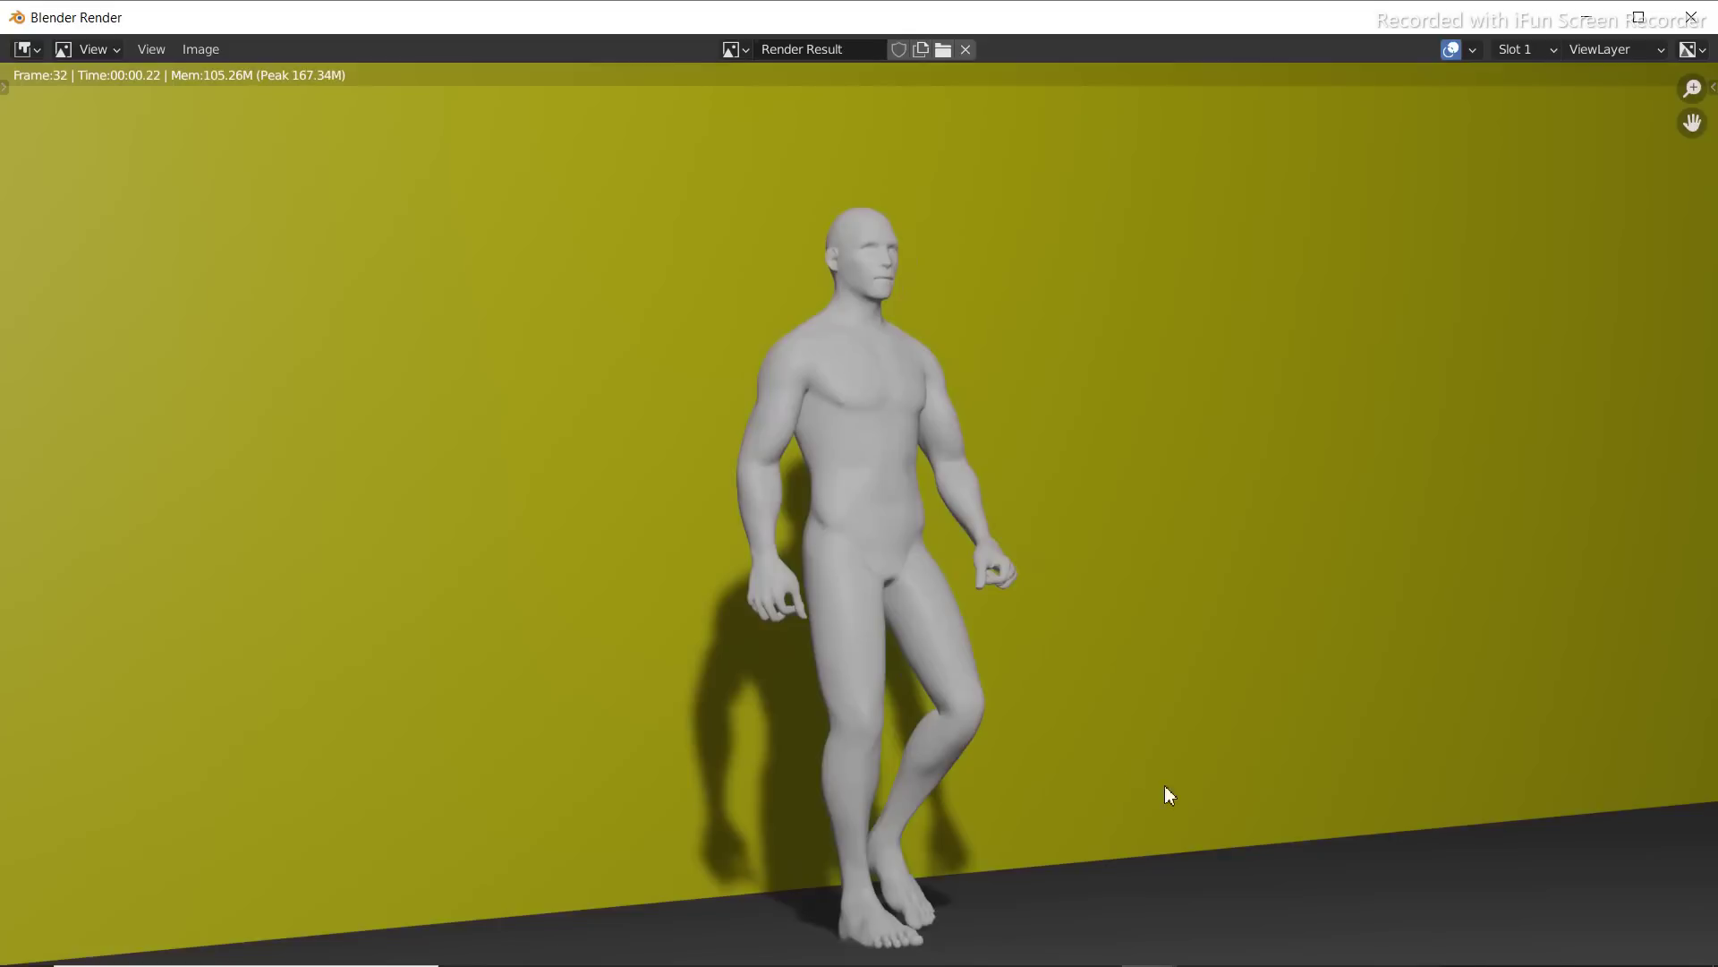
key(Escape)
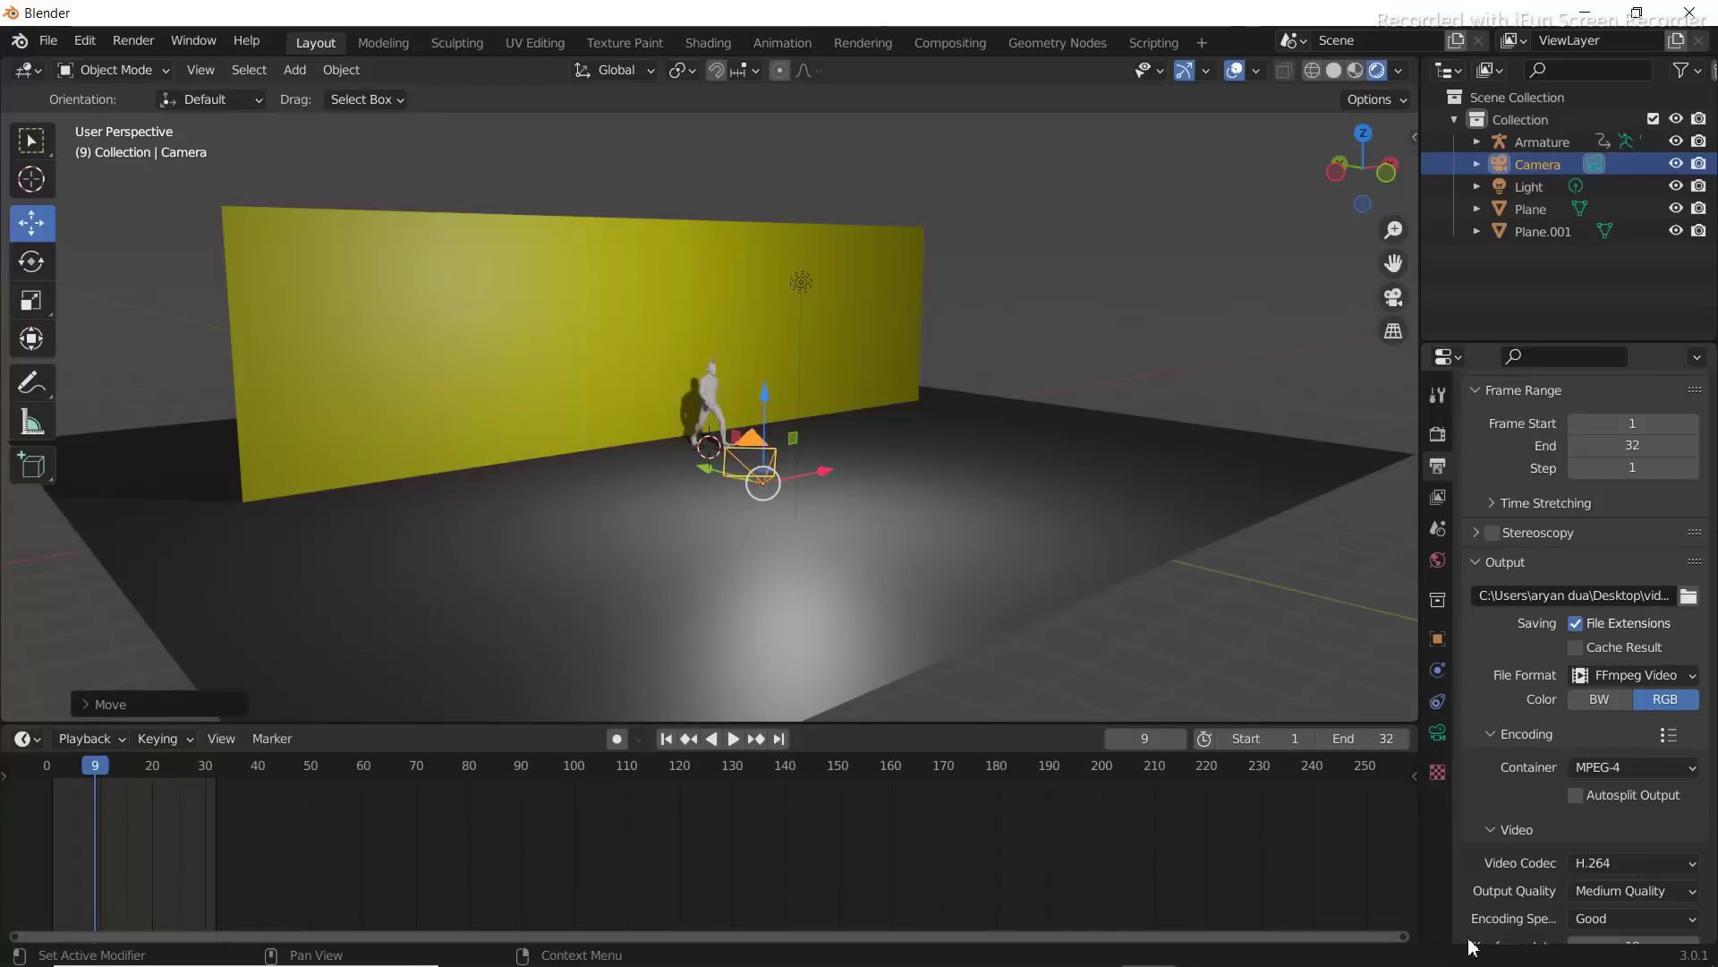
Open the rendered 0001-0032 clip from the video 14 folder in Movies & TV
click(1585, 12)
double_click(1074, 322)
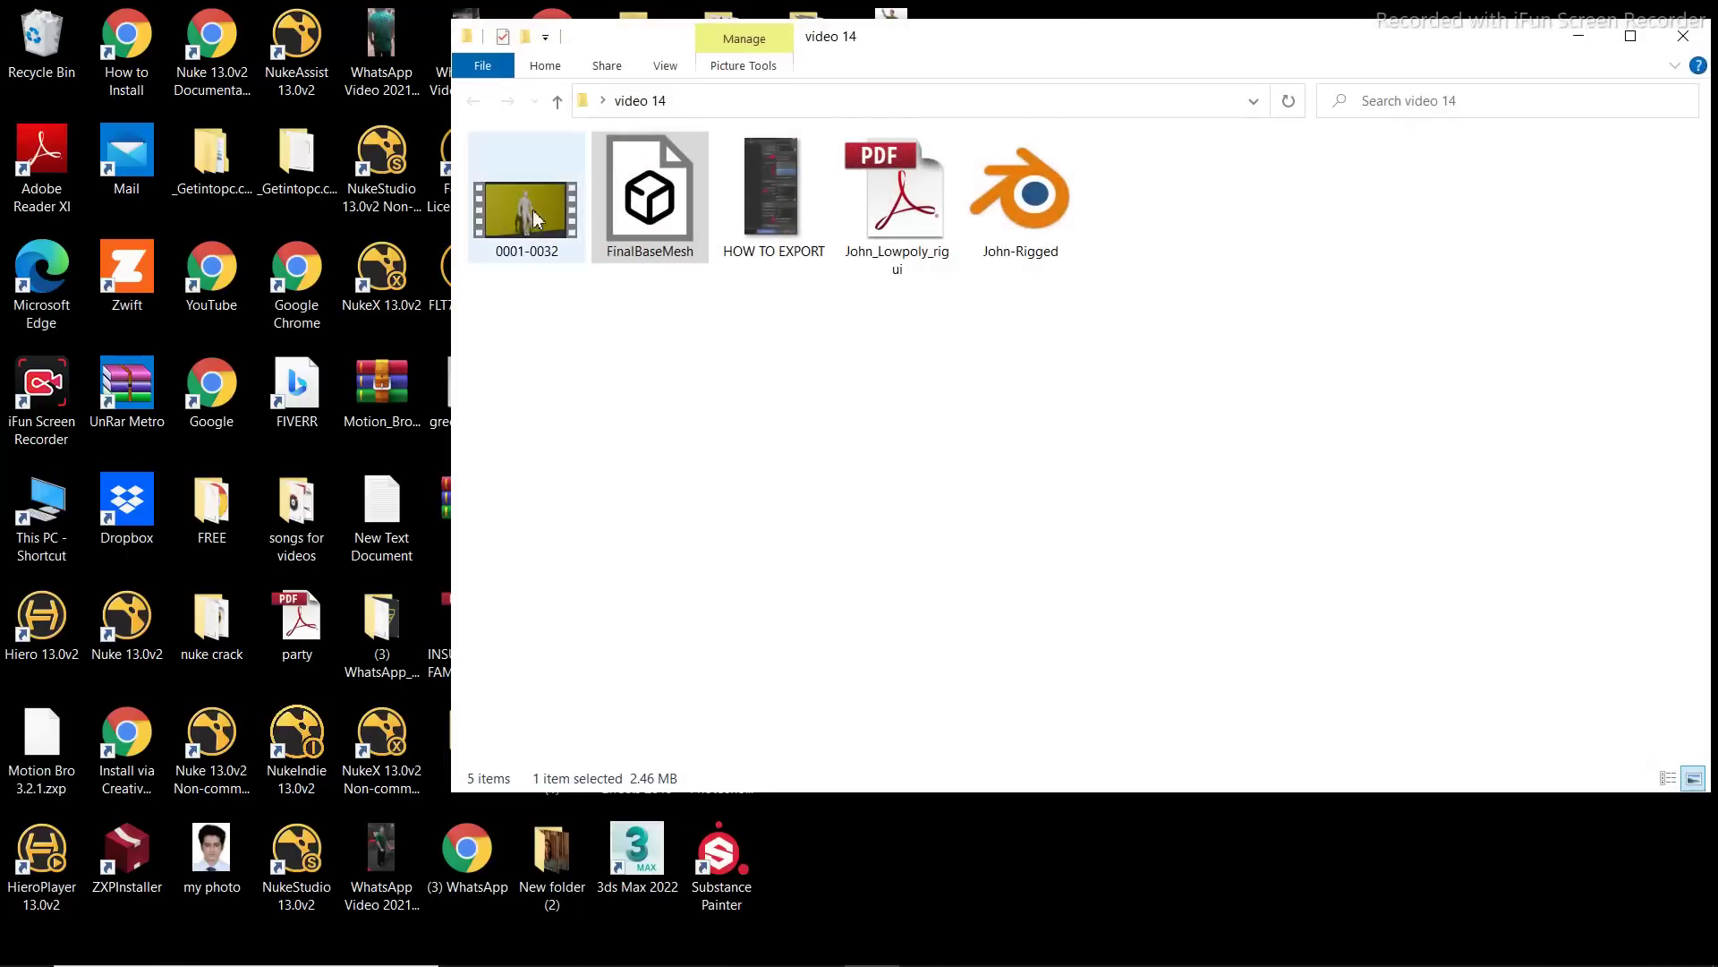
double_click(532, 223)
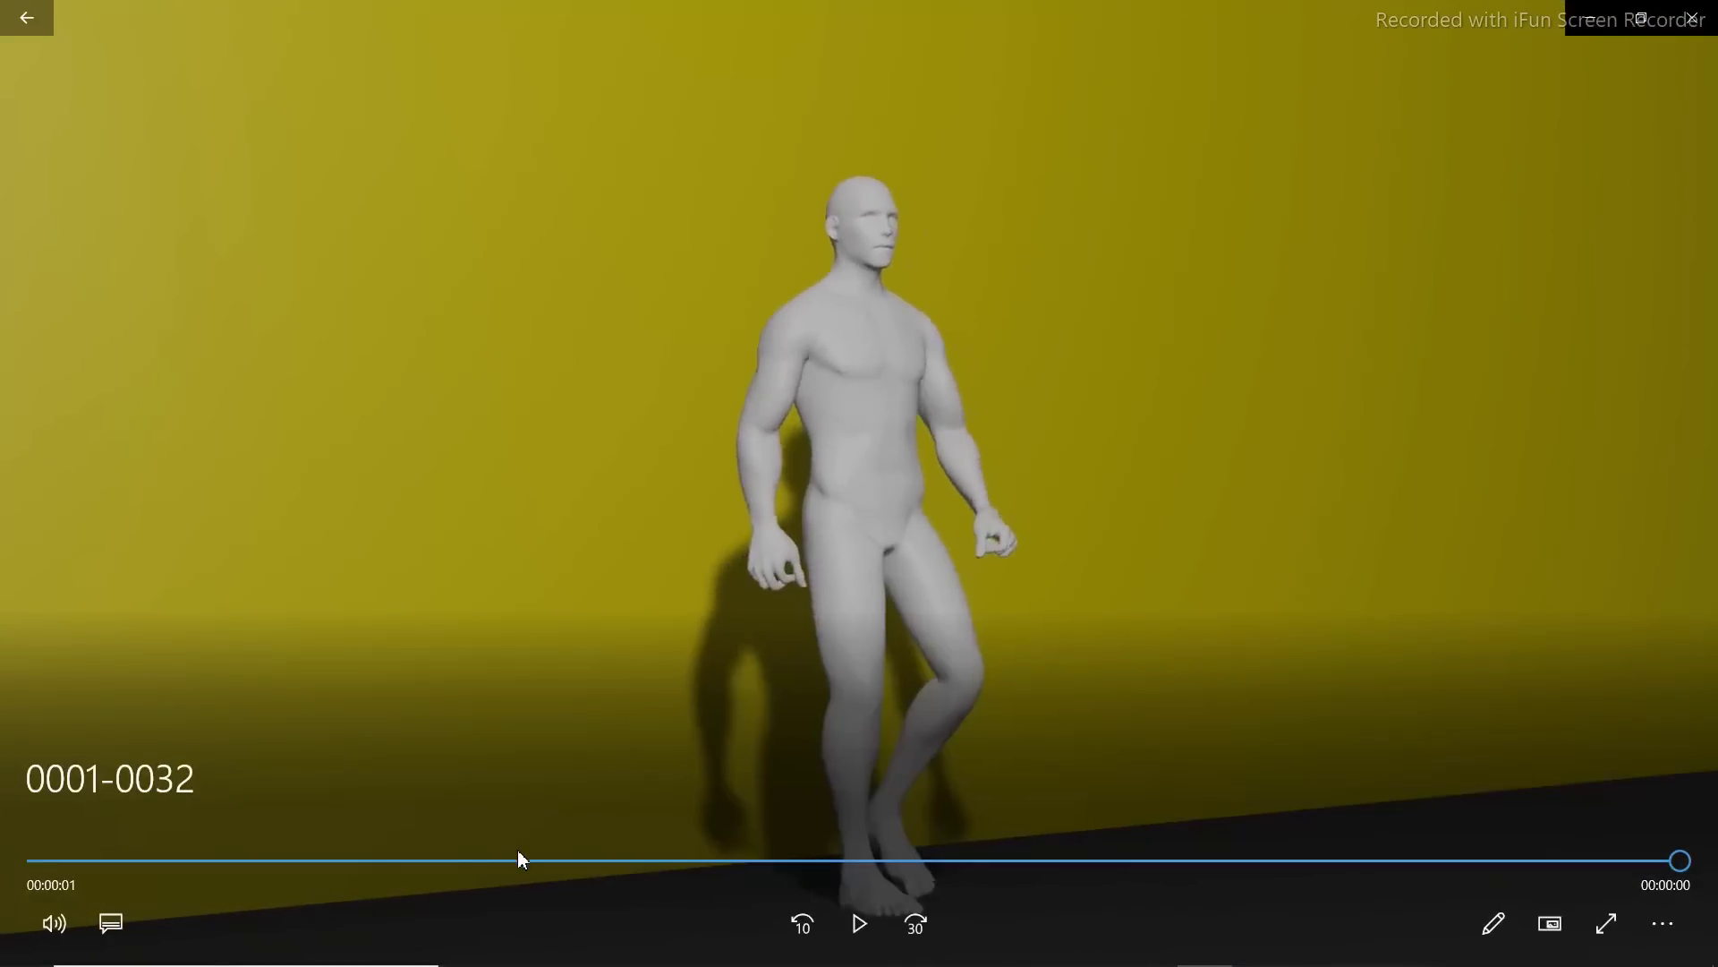
Rewind and replay the walk clip a few times, then close the player
drag(514, 859, 14, 866)
key(space)
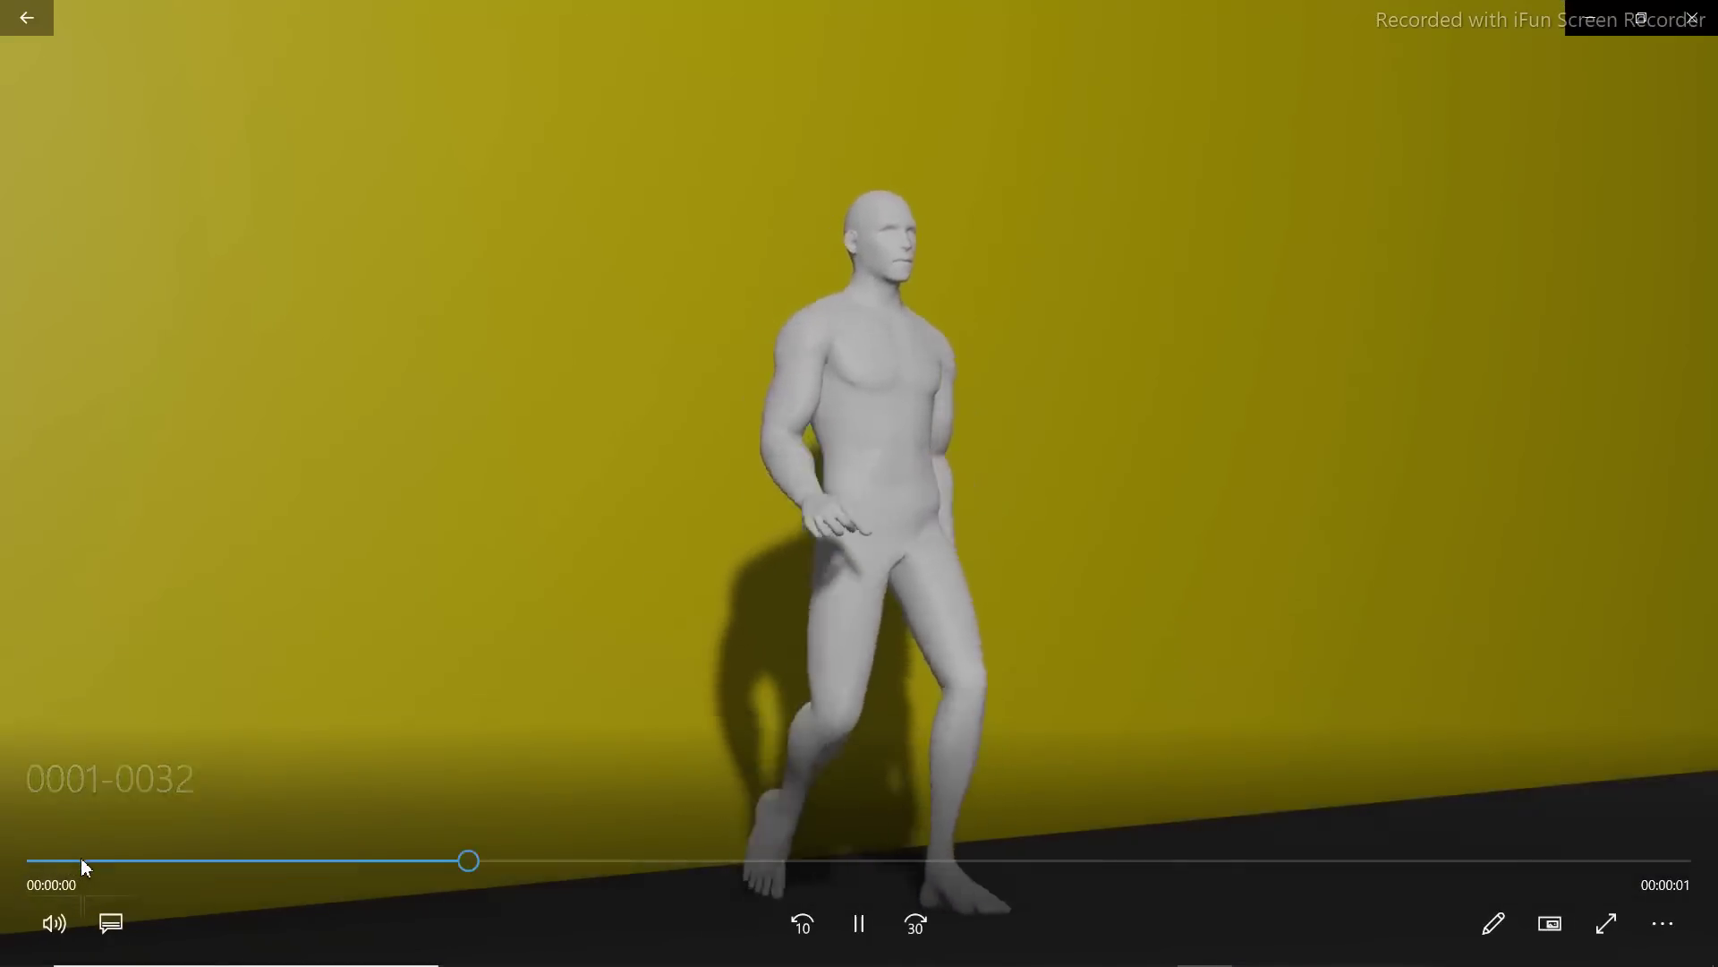
key(space)
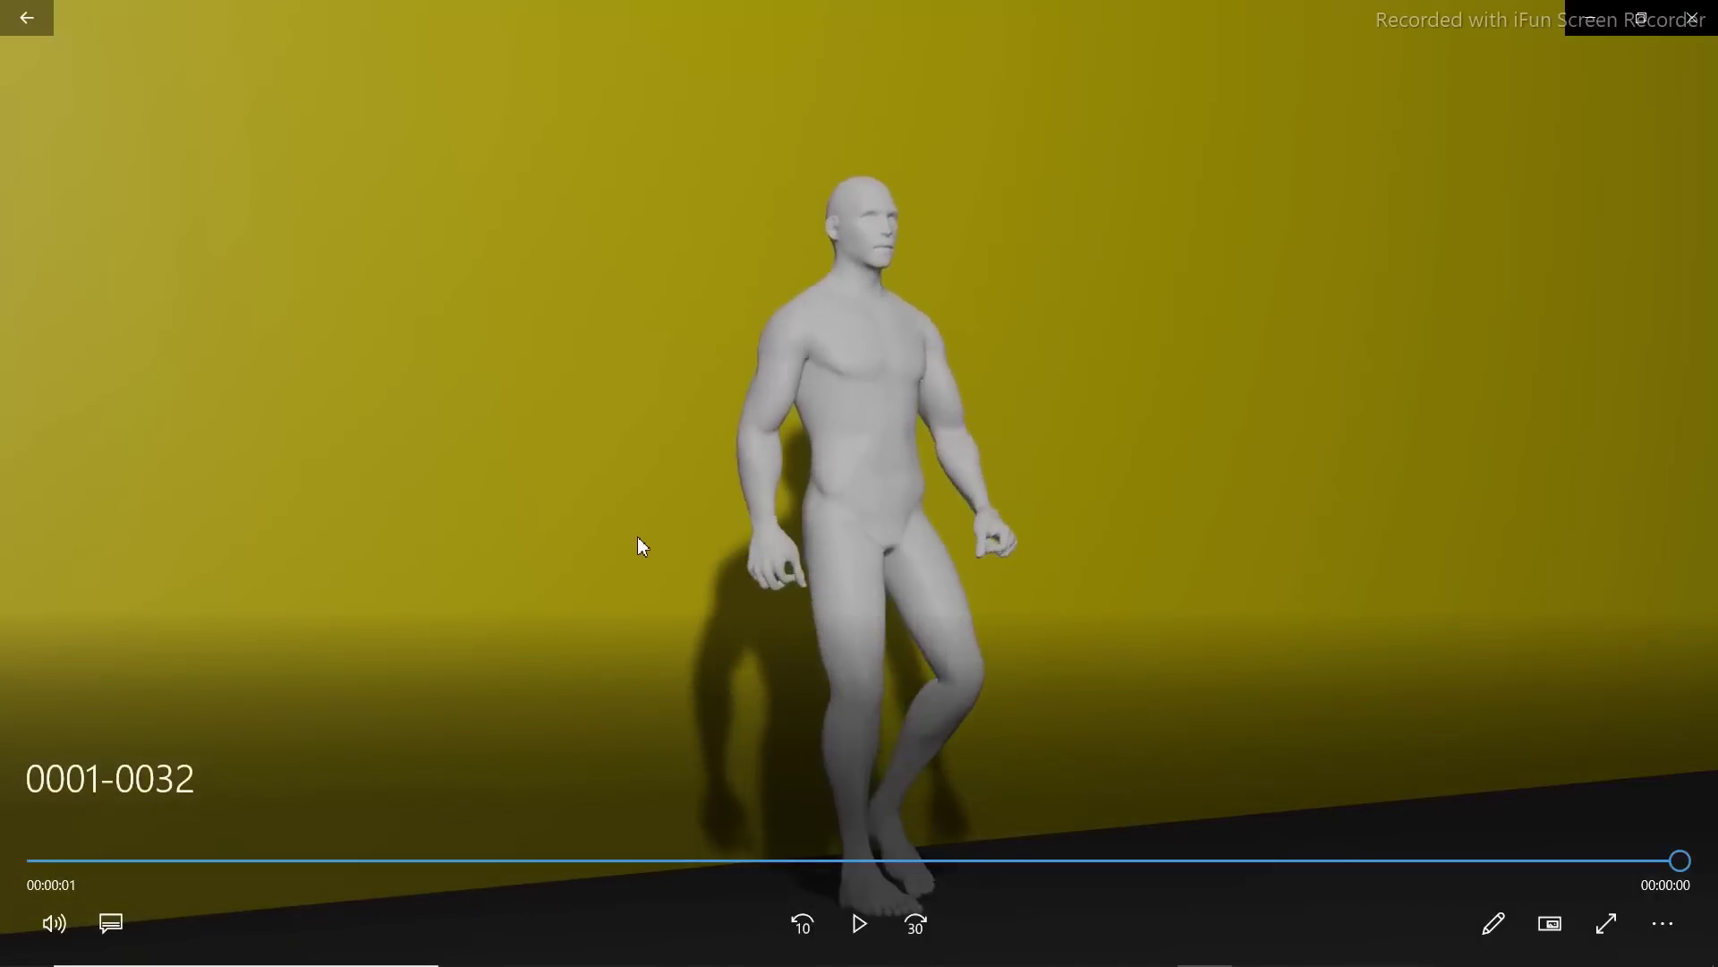
key(space)
key(space)
key(space)
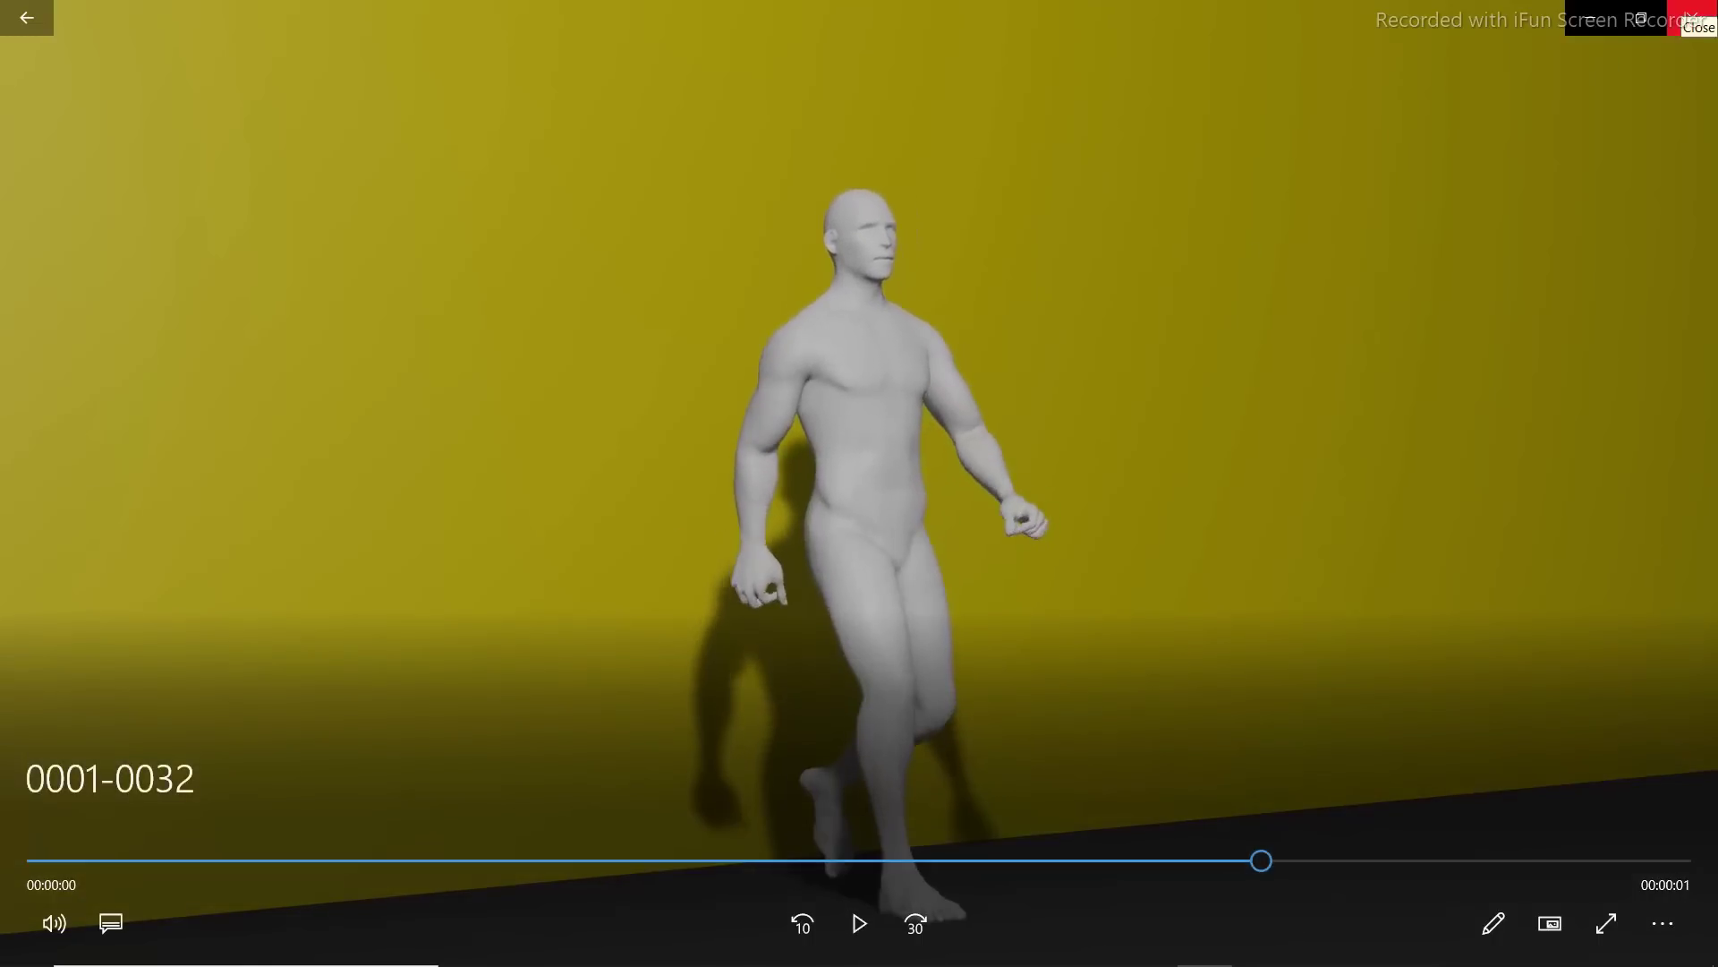
click(1691, 17)
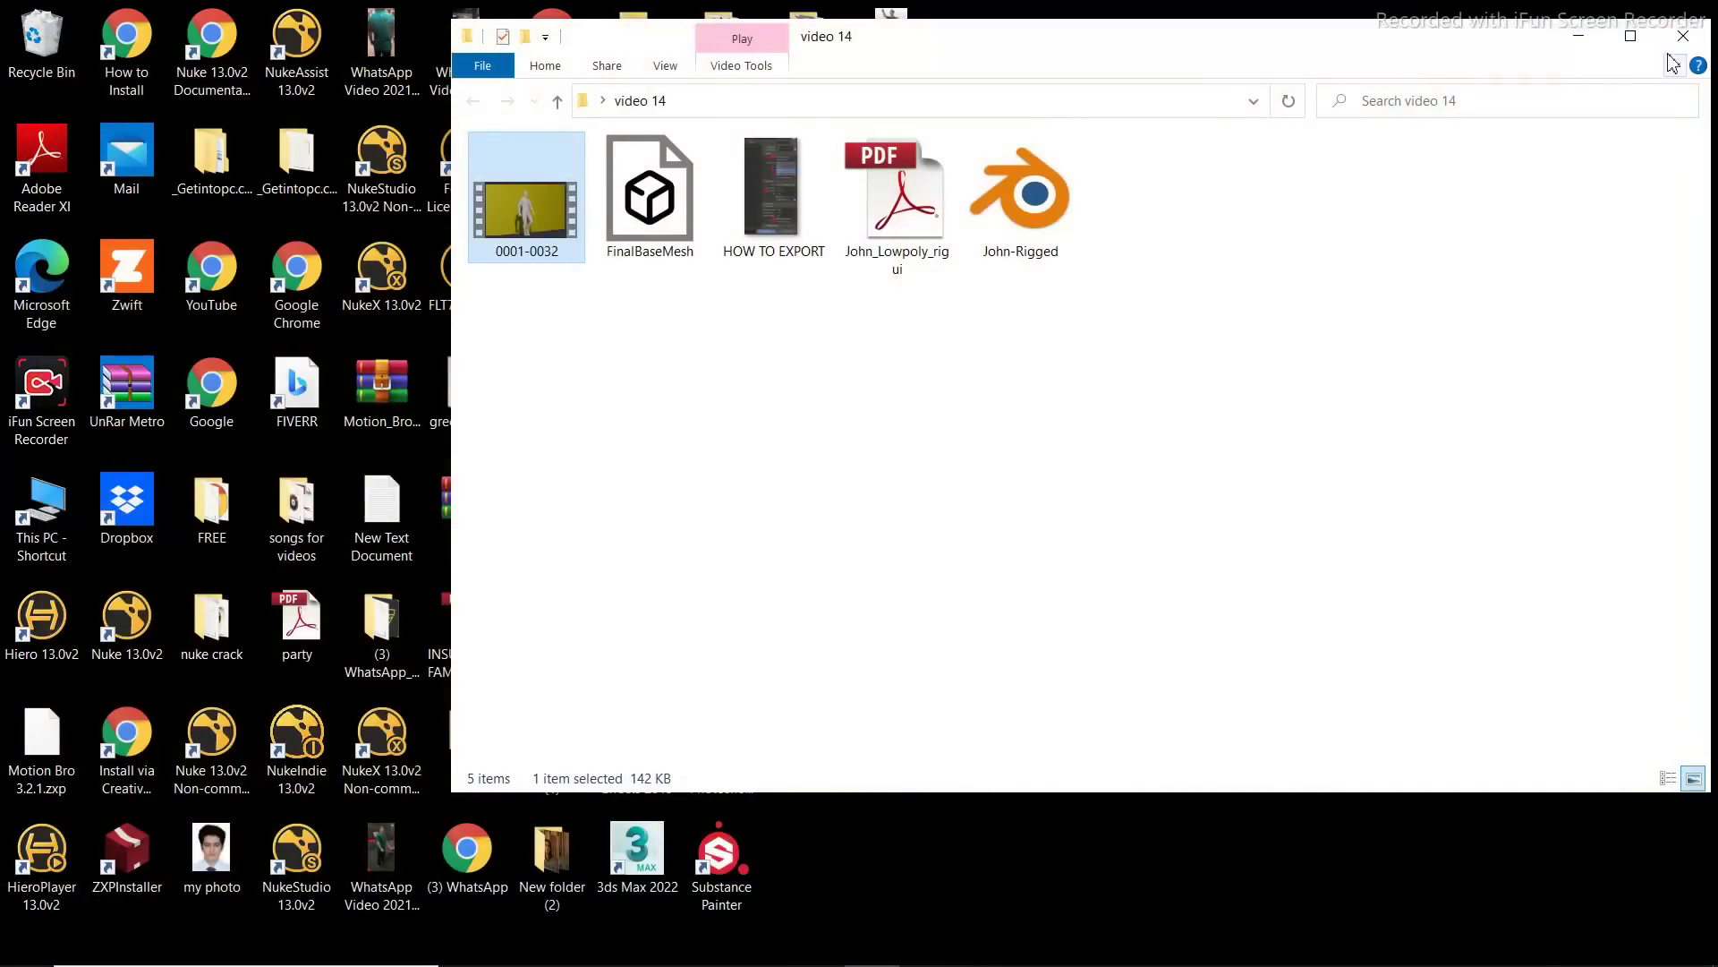
Close the video 14 folder and open a new tab in Chrome
click(1673, 50)
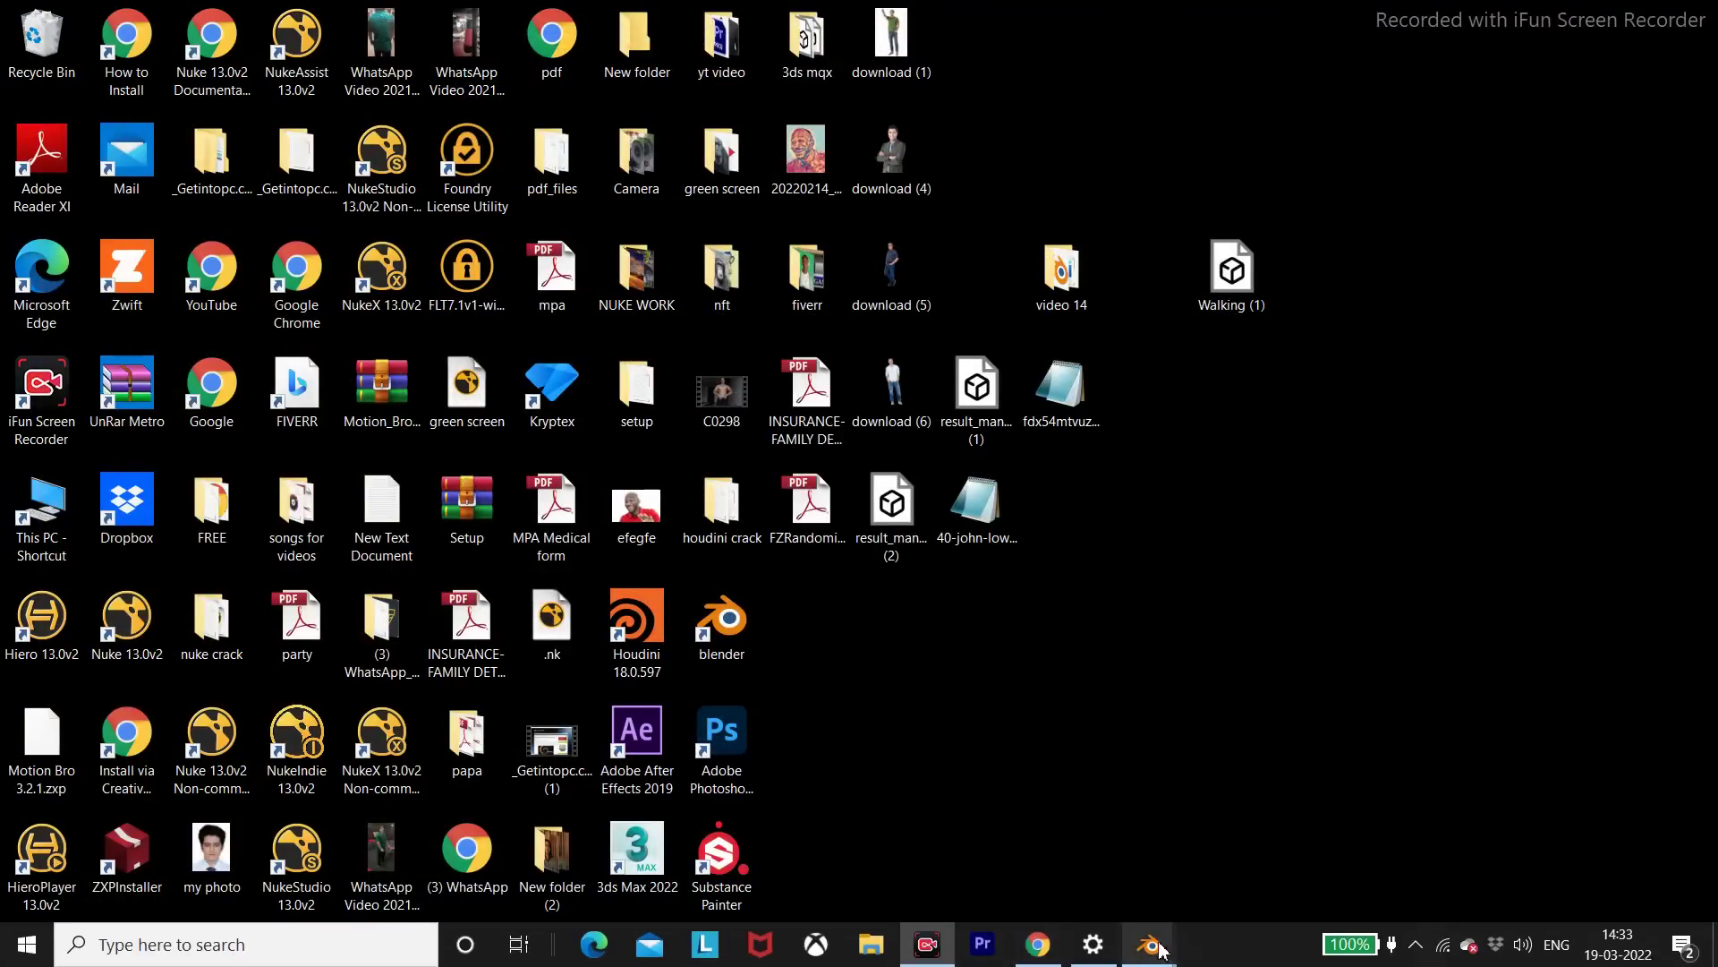
mouse_move(1040, 956)
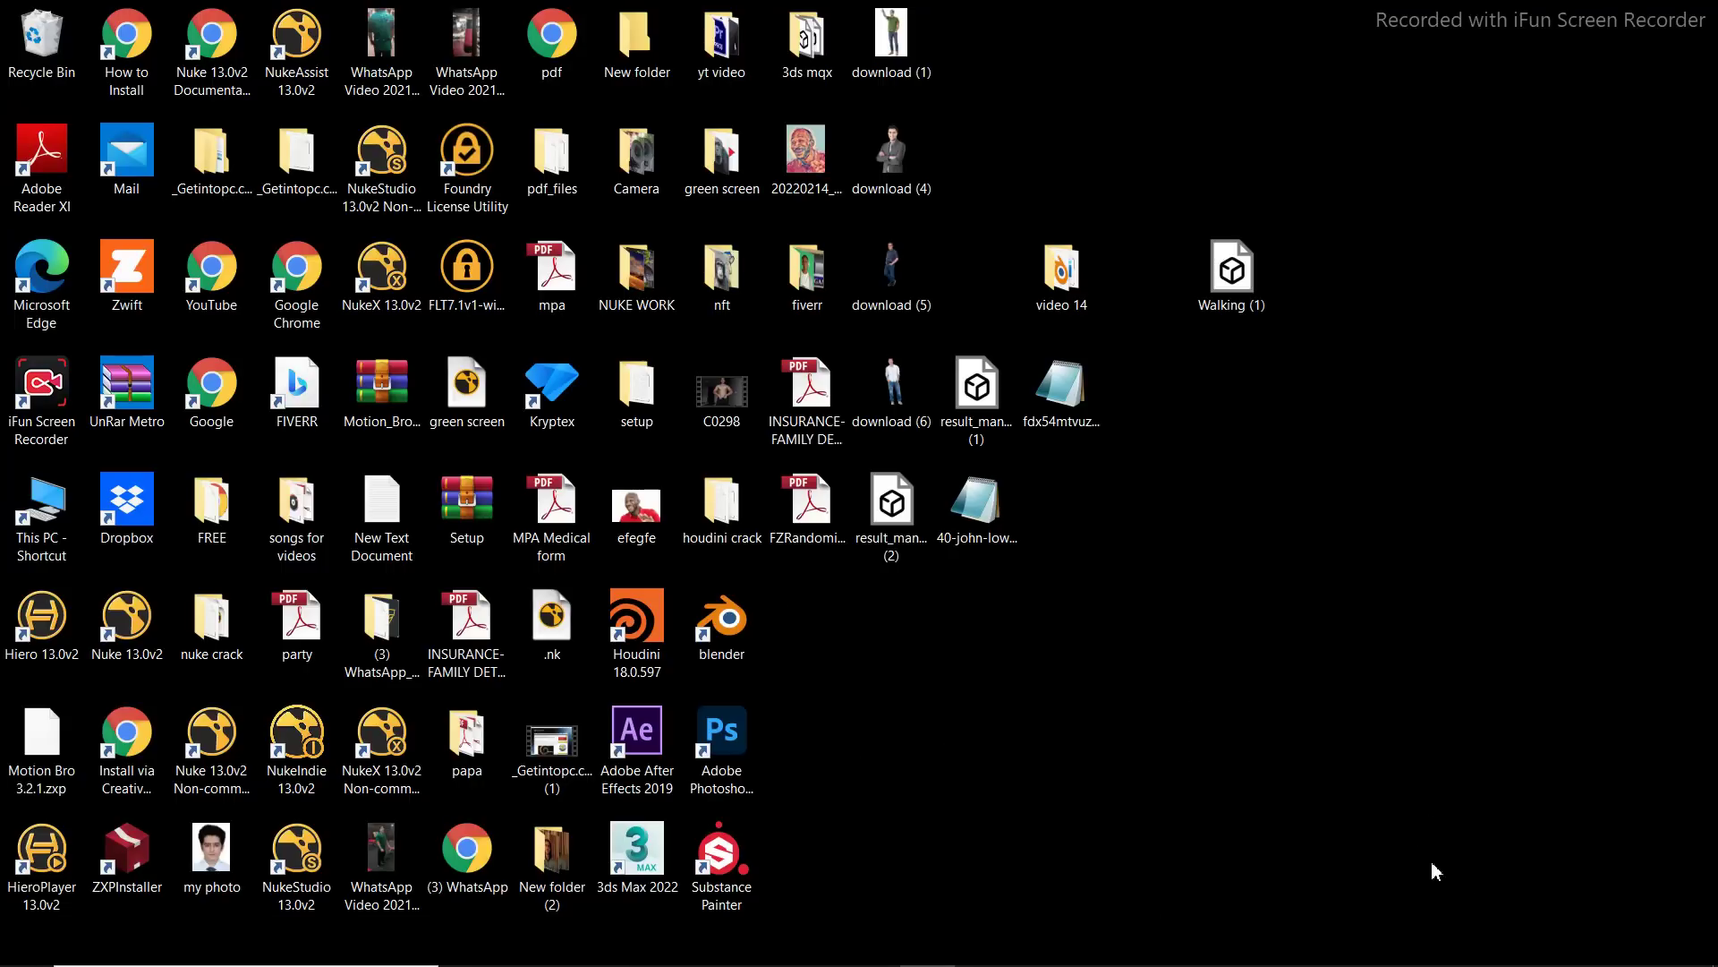
key(alt+Tab)
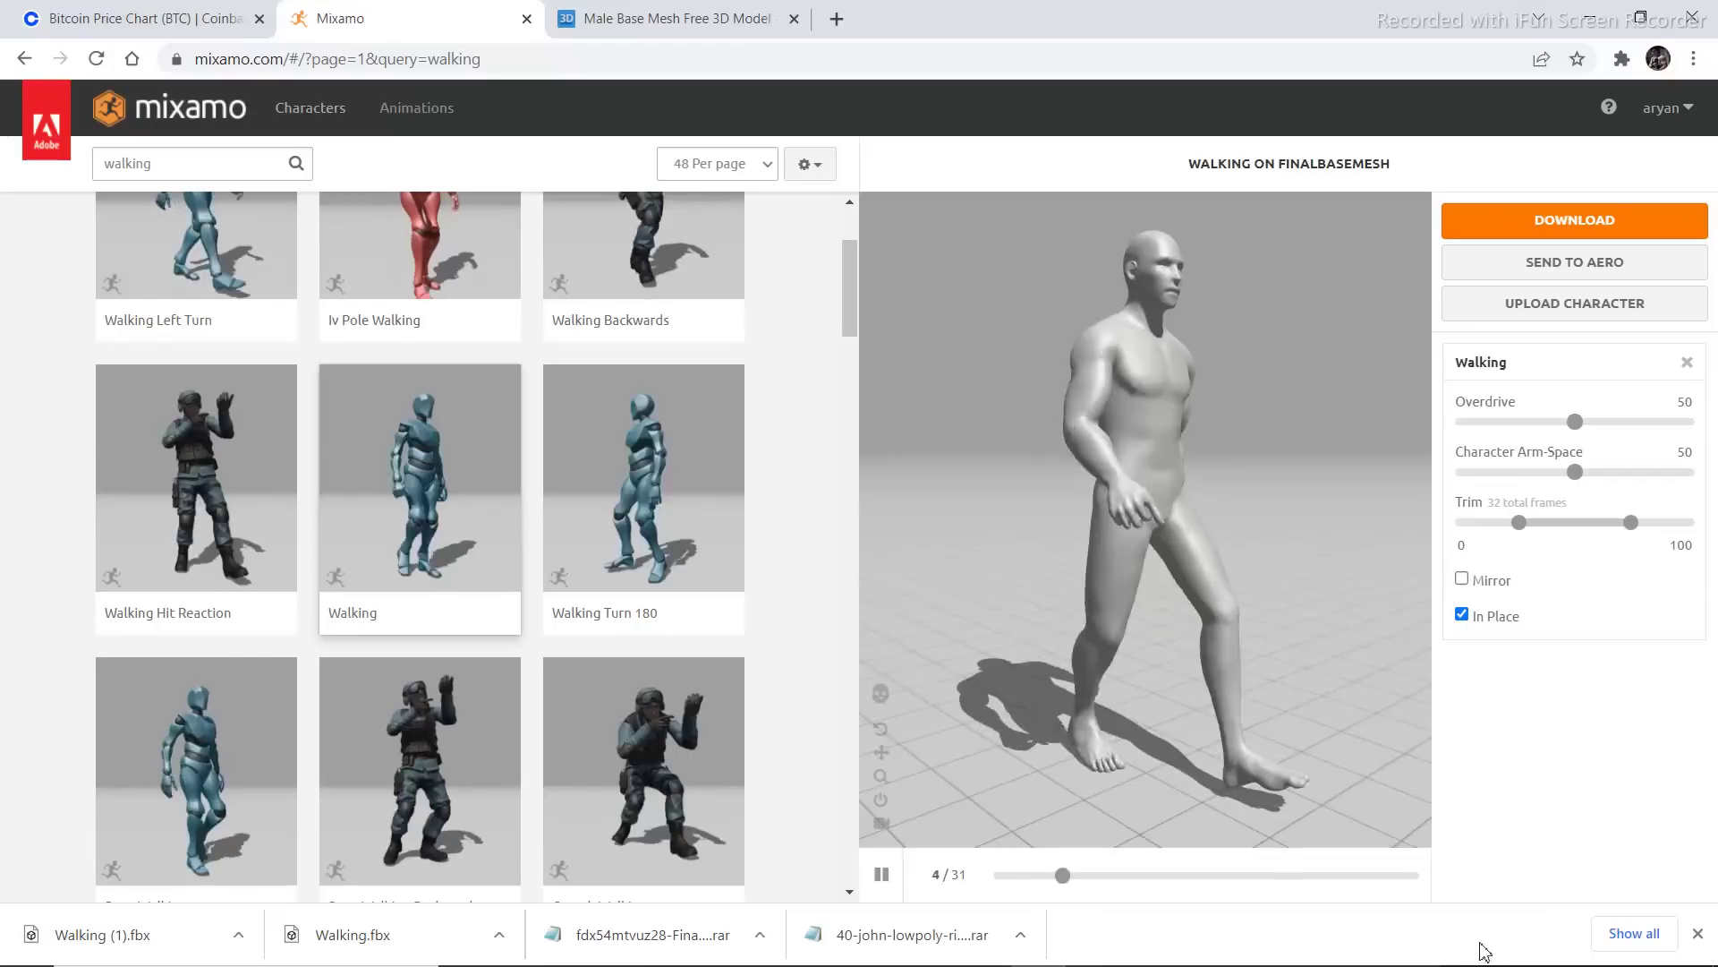
click(834, 19)
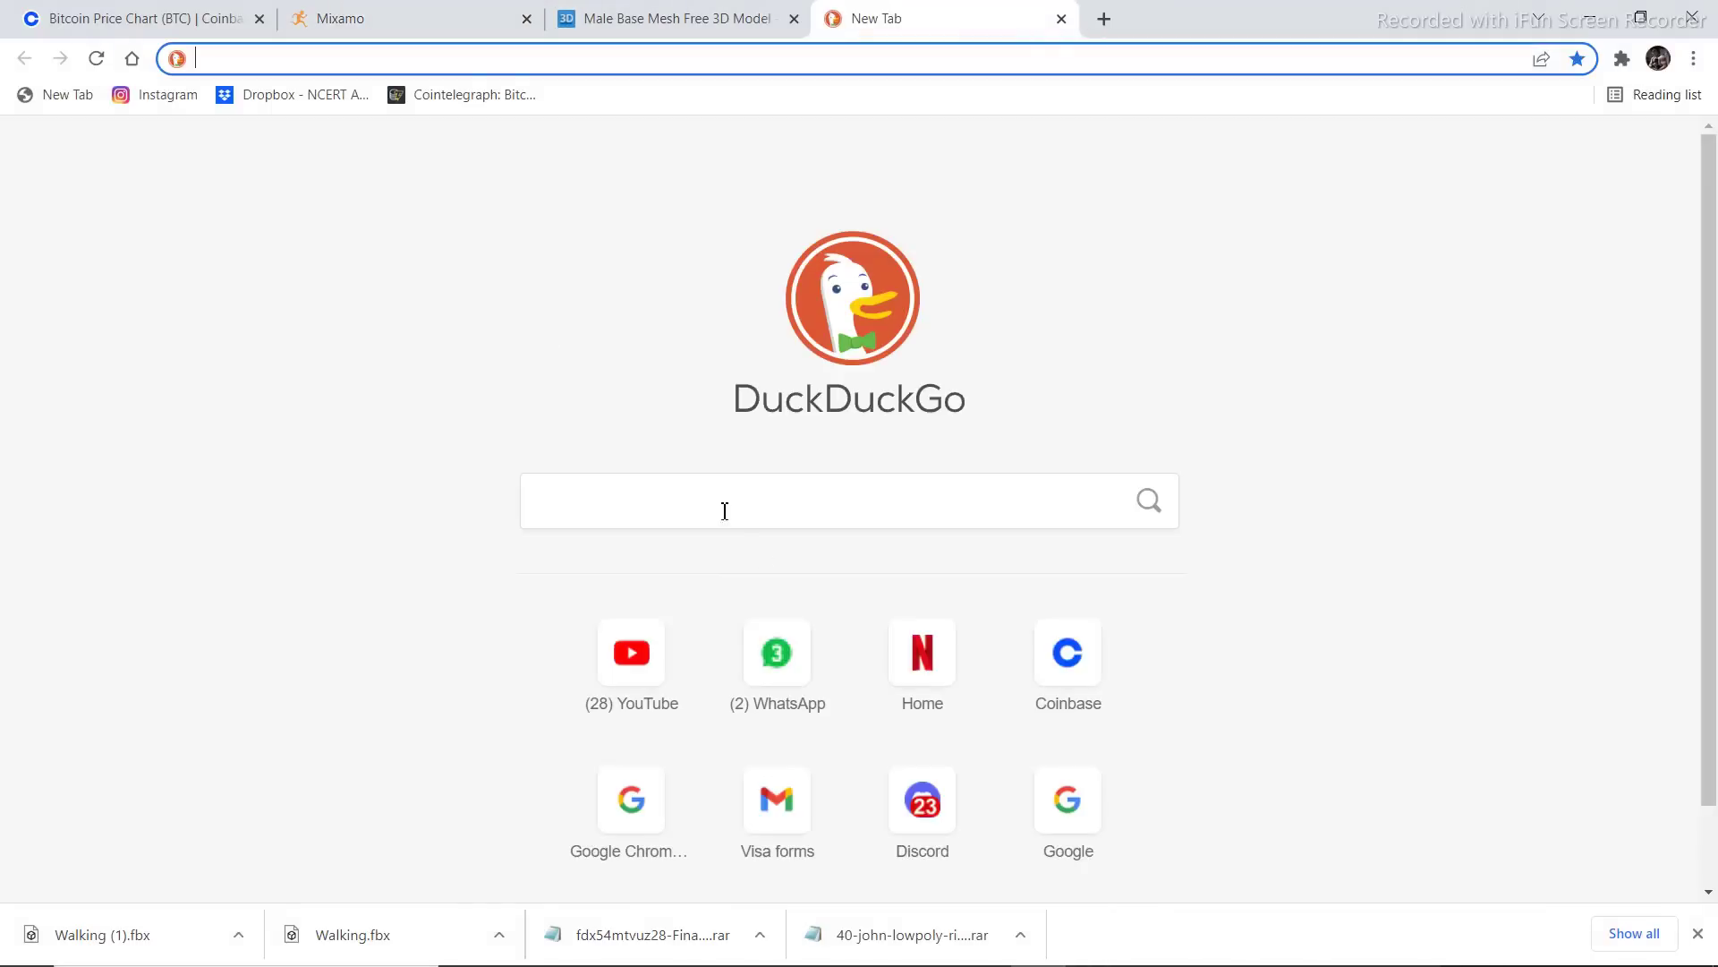
Search DuckDuckGo for 'mp4 to gif converter' and review the results
click(747, 512)
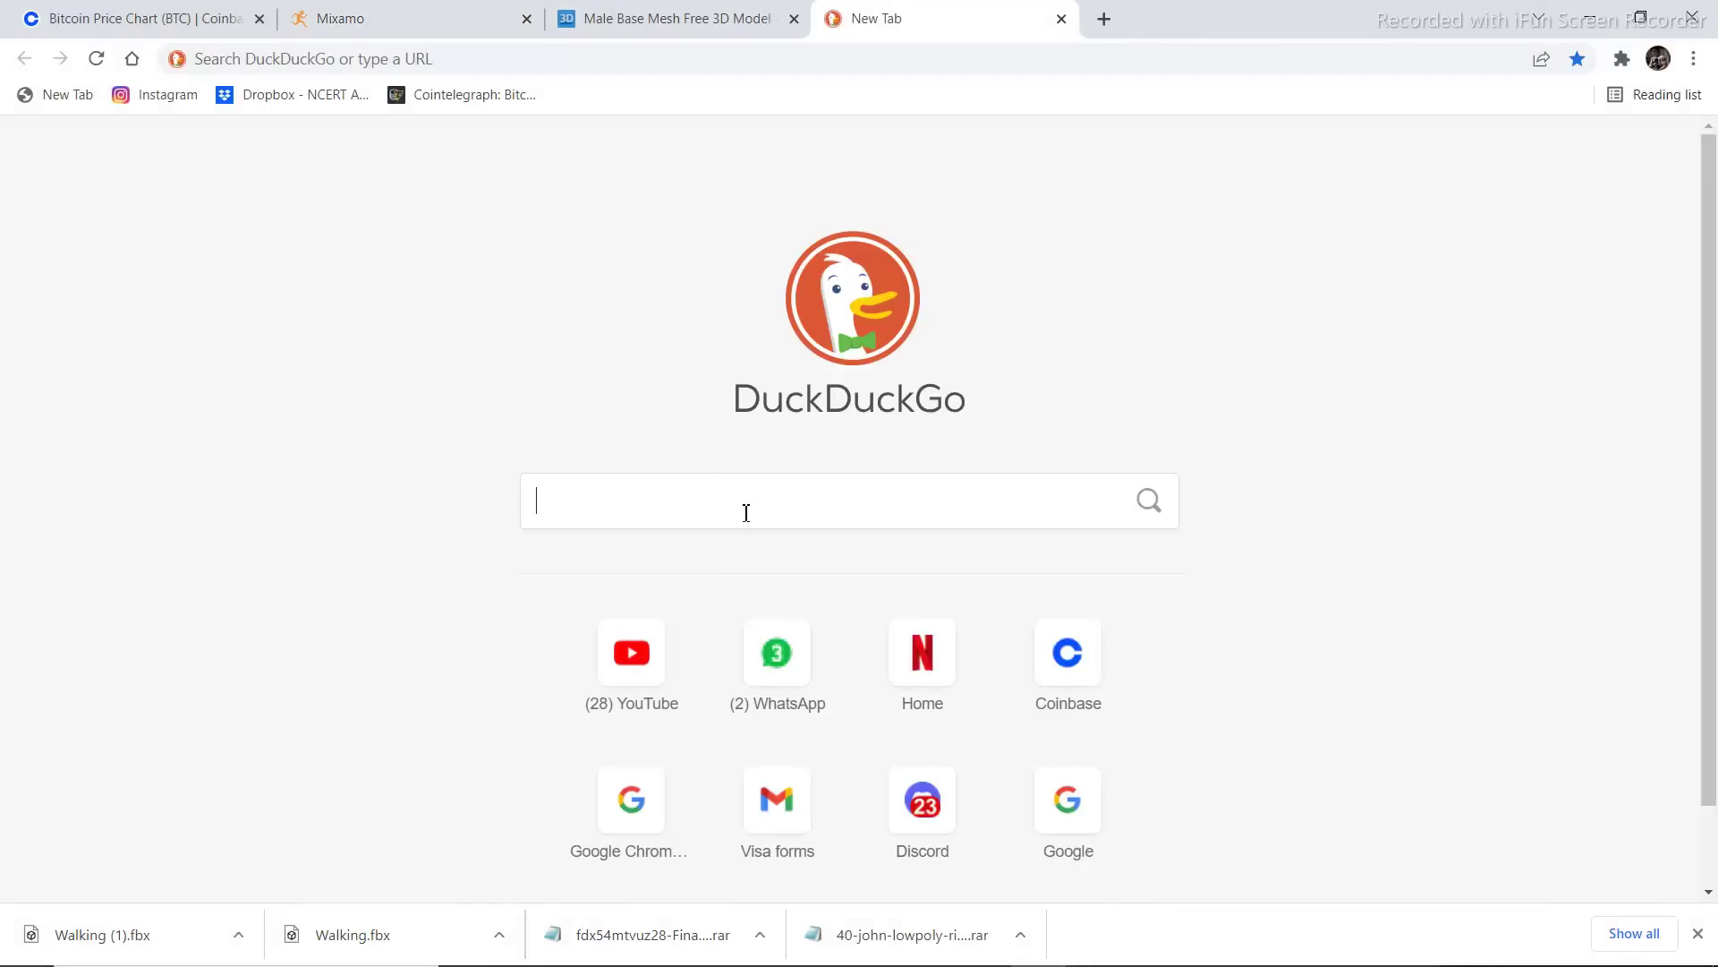
text(mp4 )
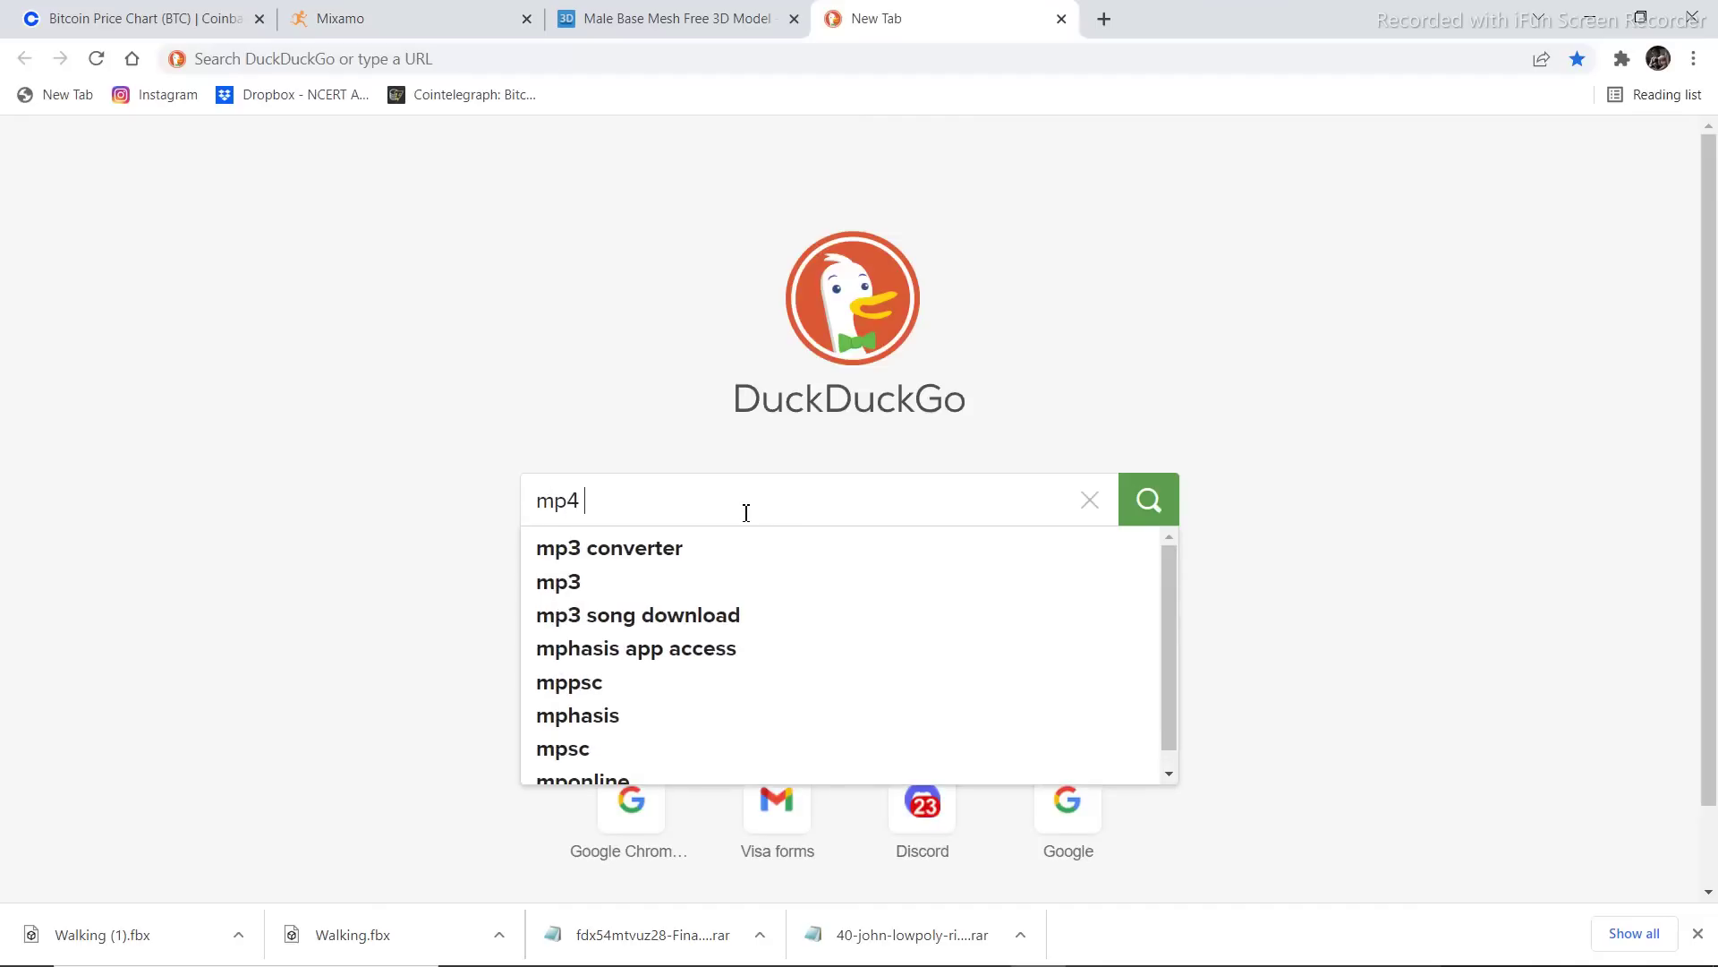
text(to gif)
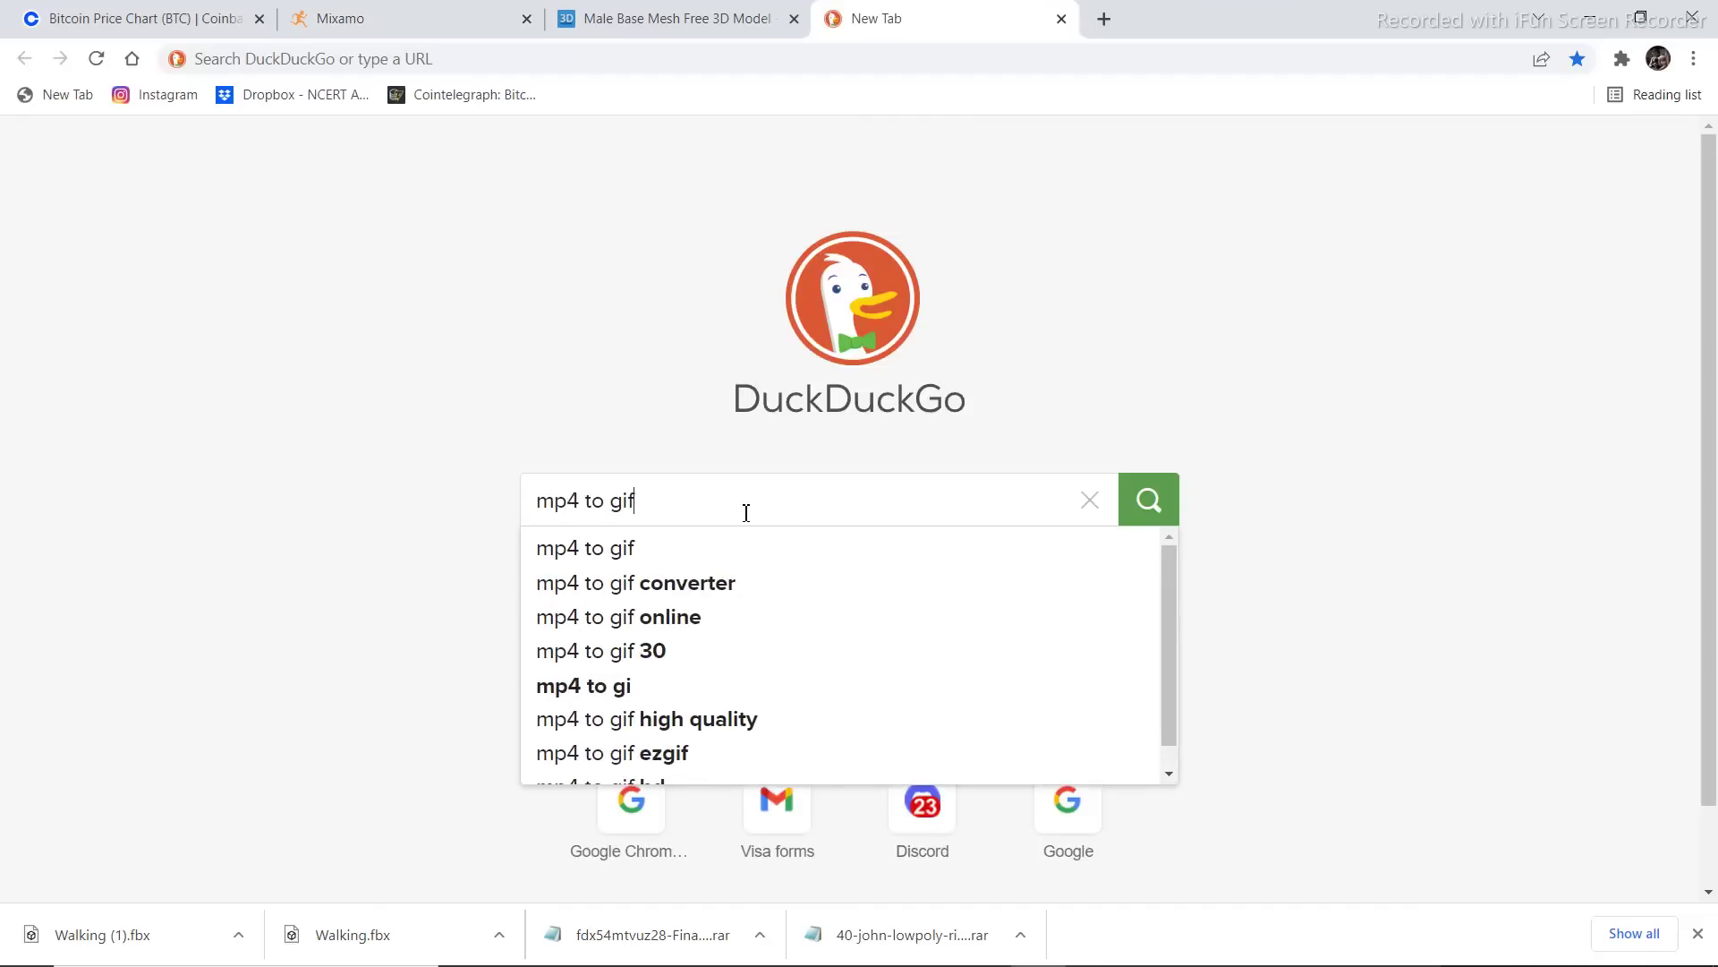
click(750, 582)
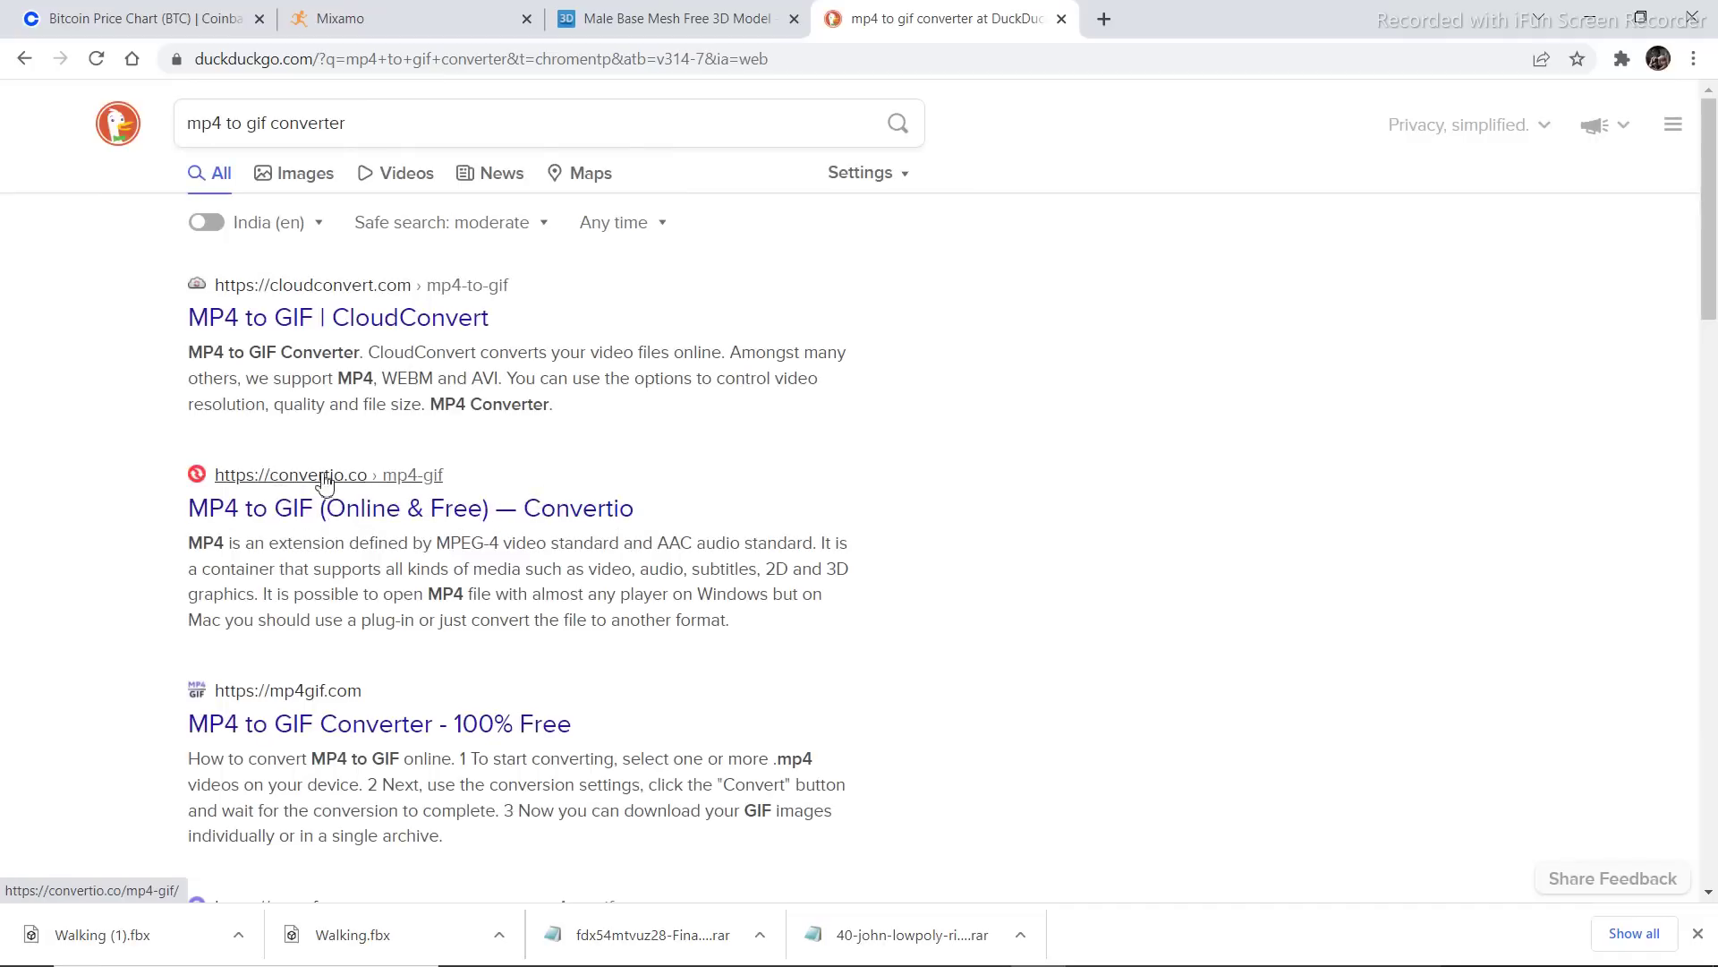
scroll(372, 479, down, 3)
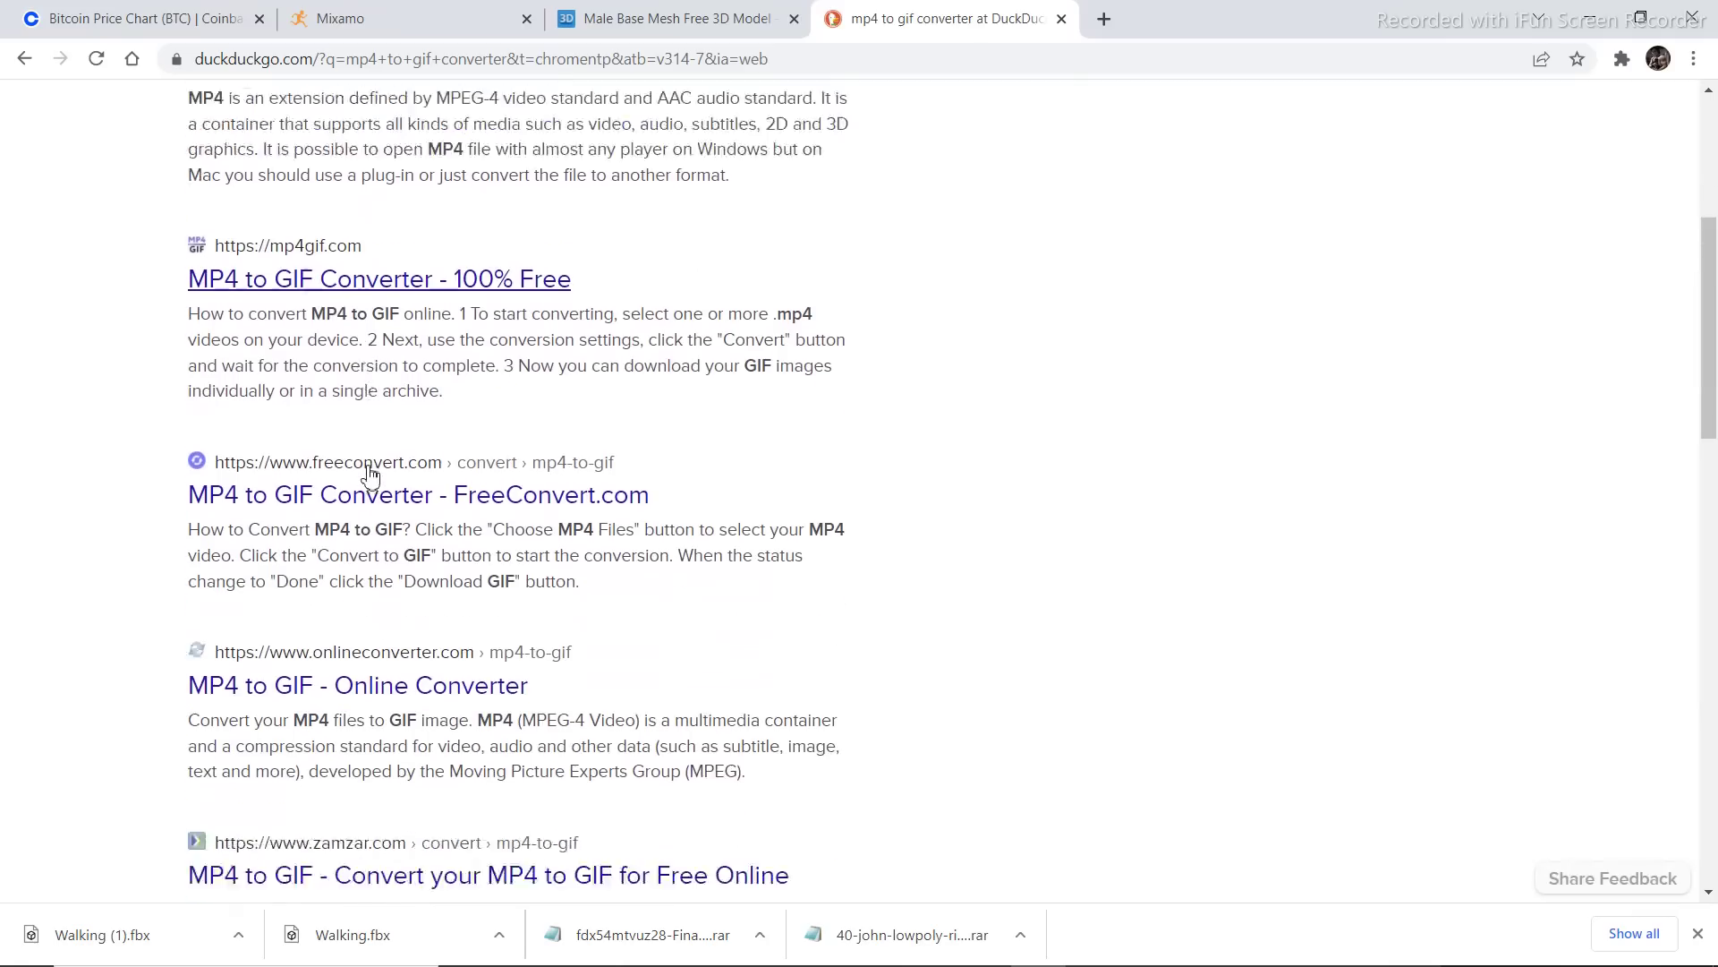
scroll(372, 479, up, 3)
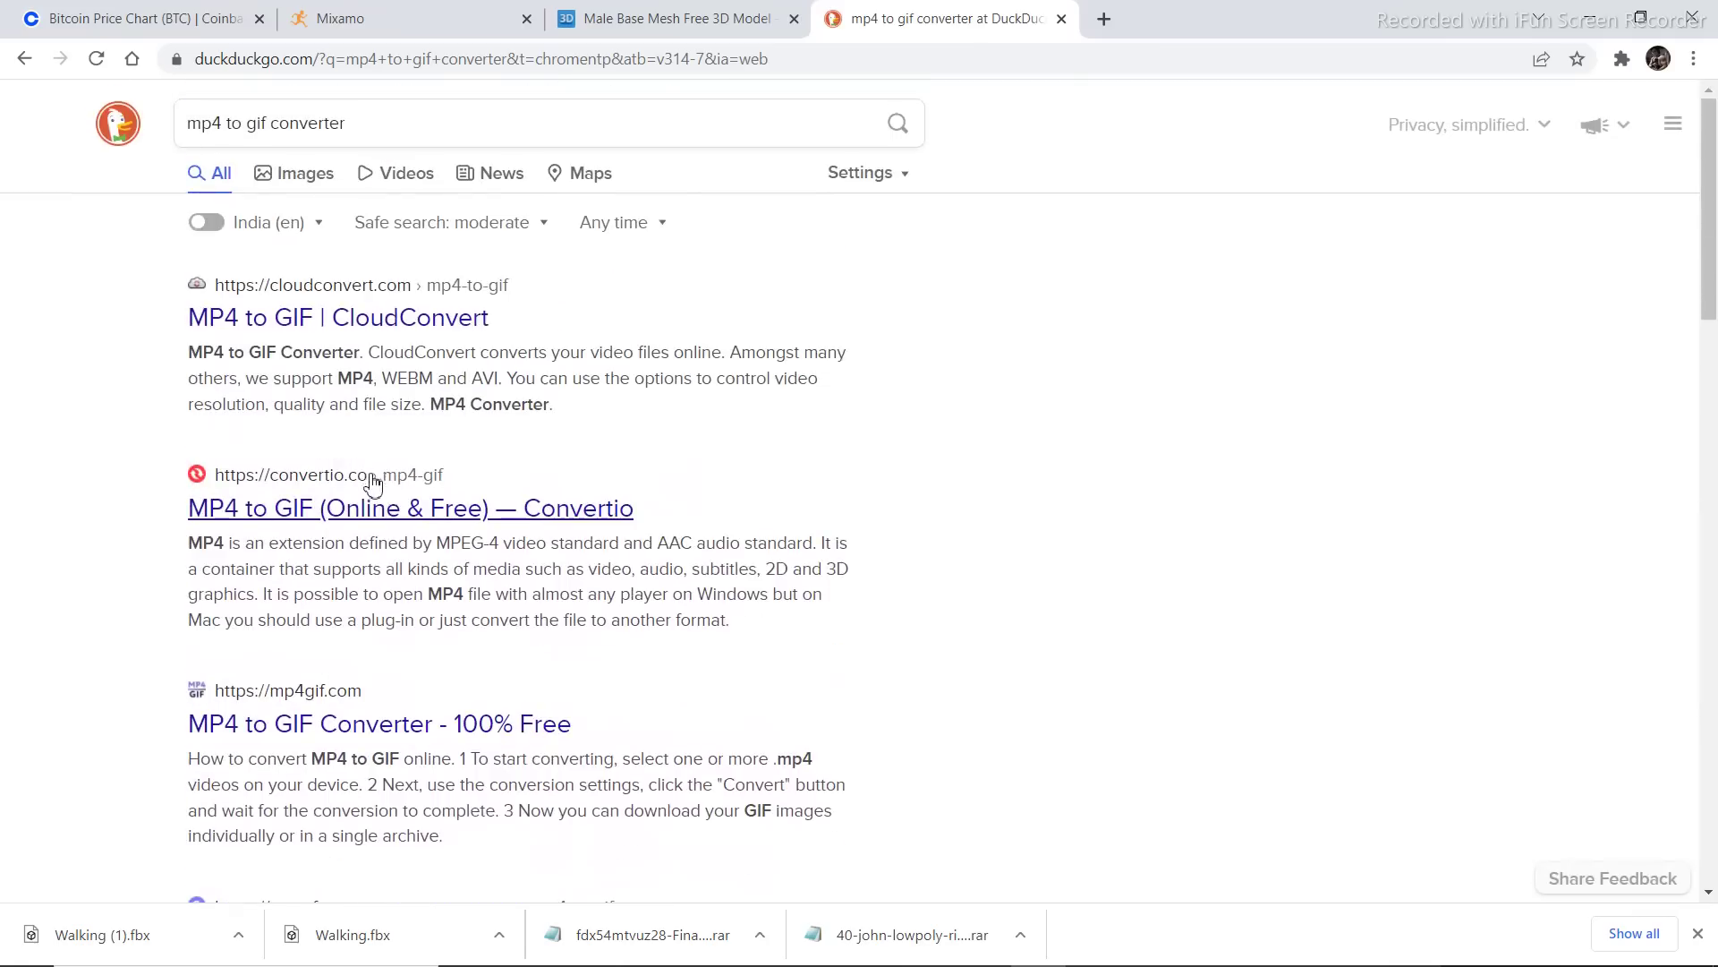
On Convertio's MP4 to GIF page, upload Desktop > video 14 > 0001-0032
click(268, 524)
scroll(473, 510, down, 3)
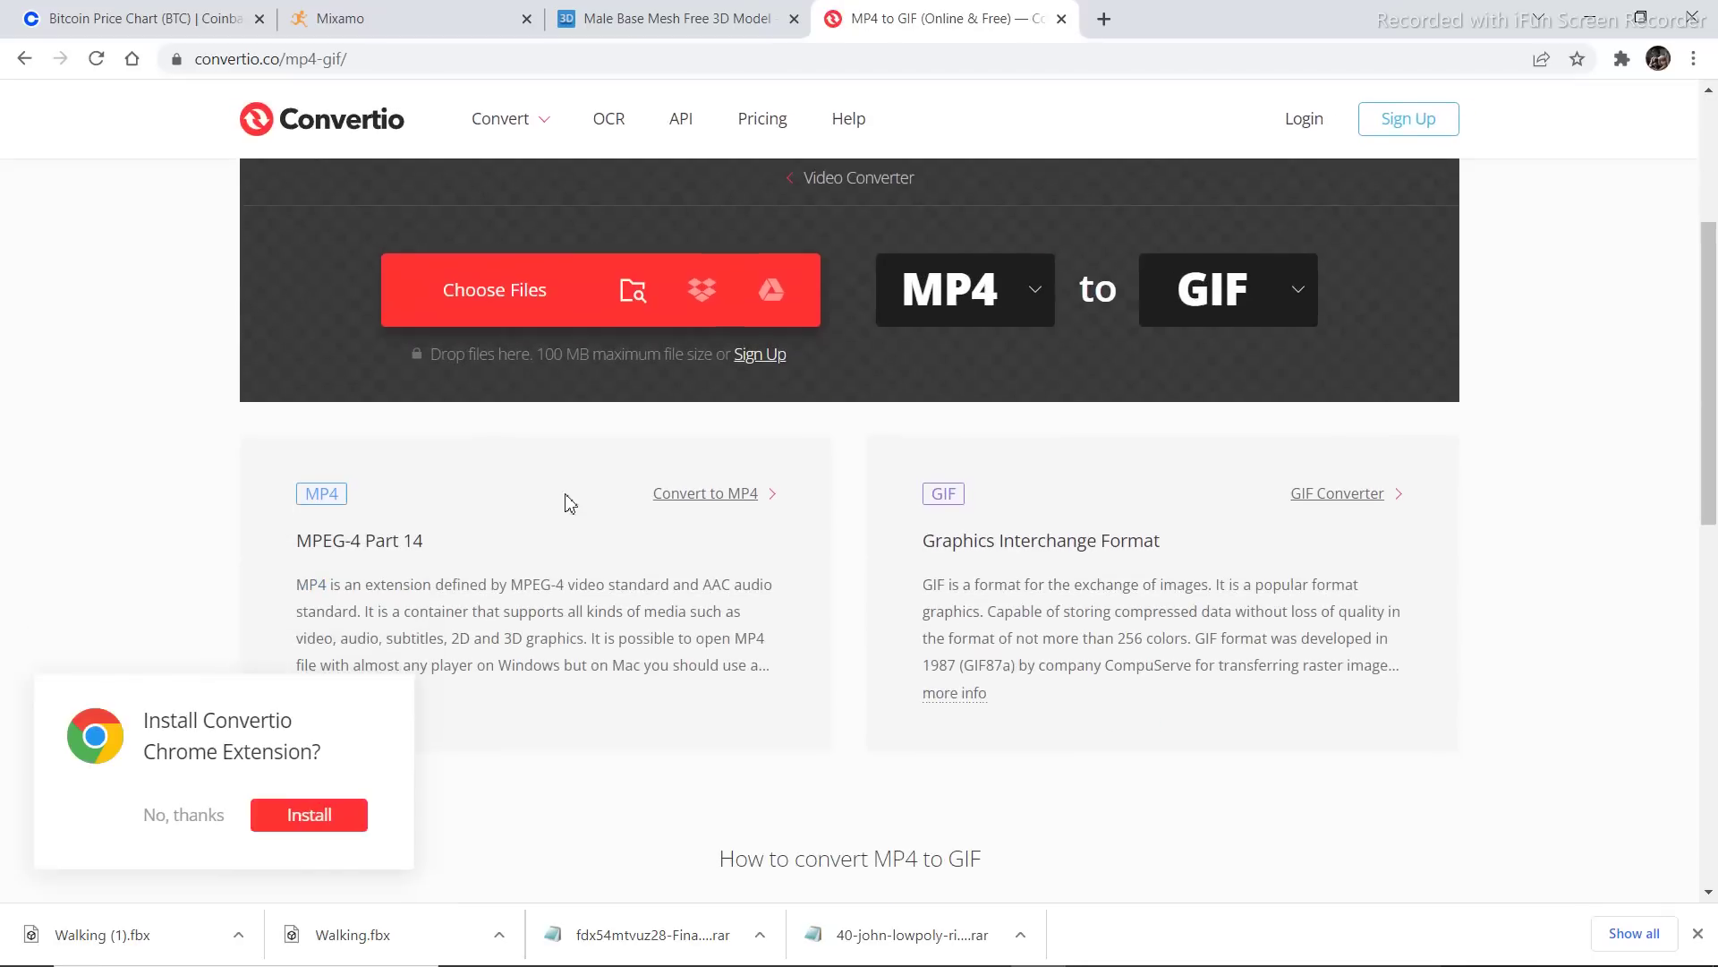
click(532, 294)
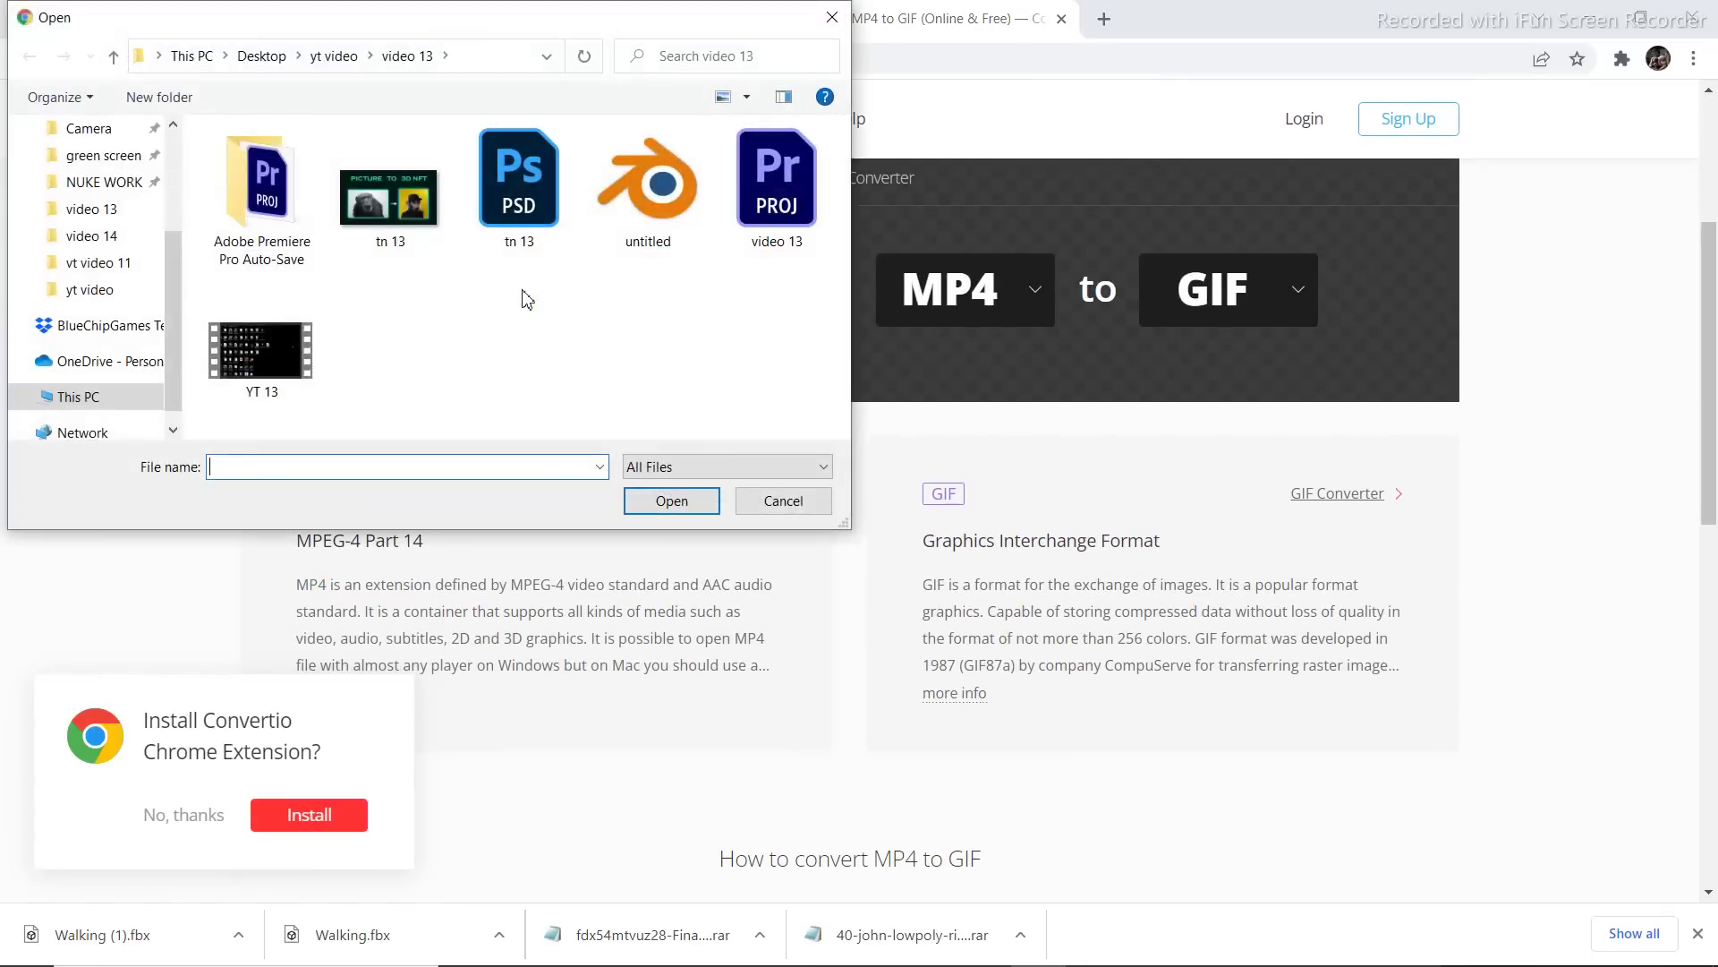
scroll(177, 298, up, 3)
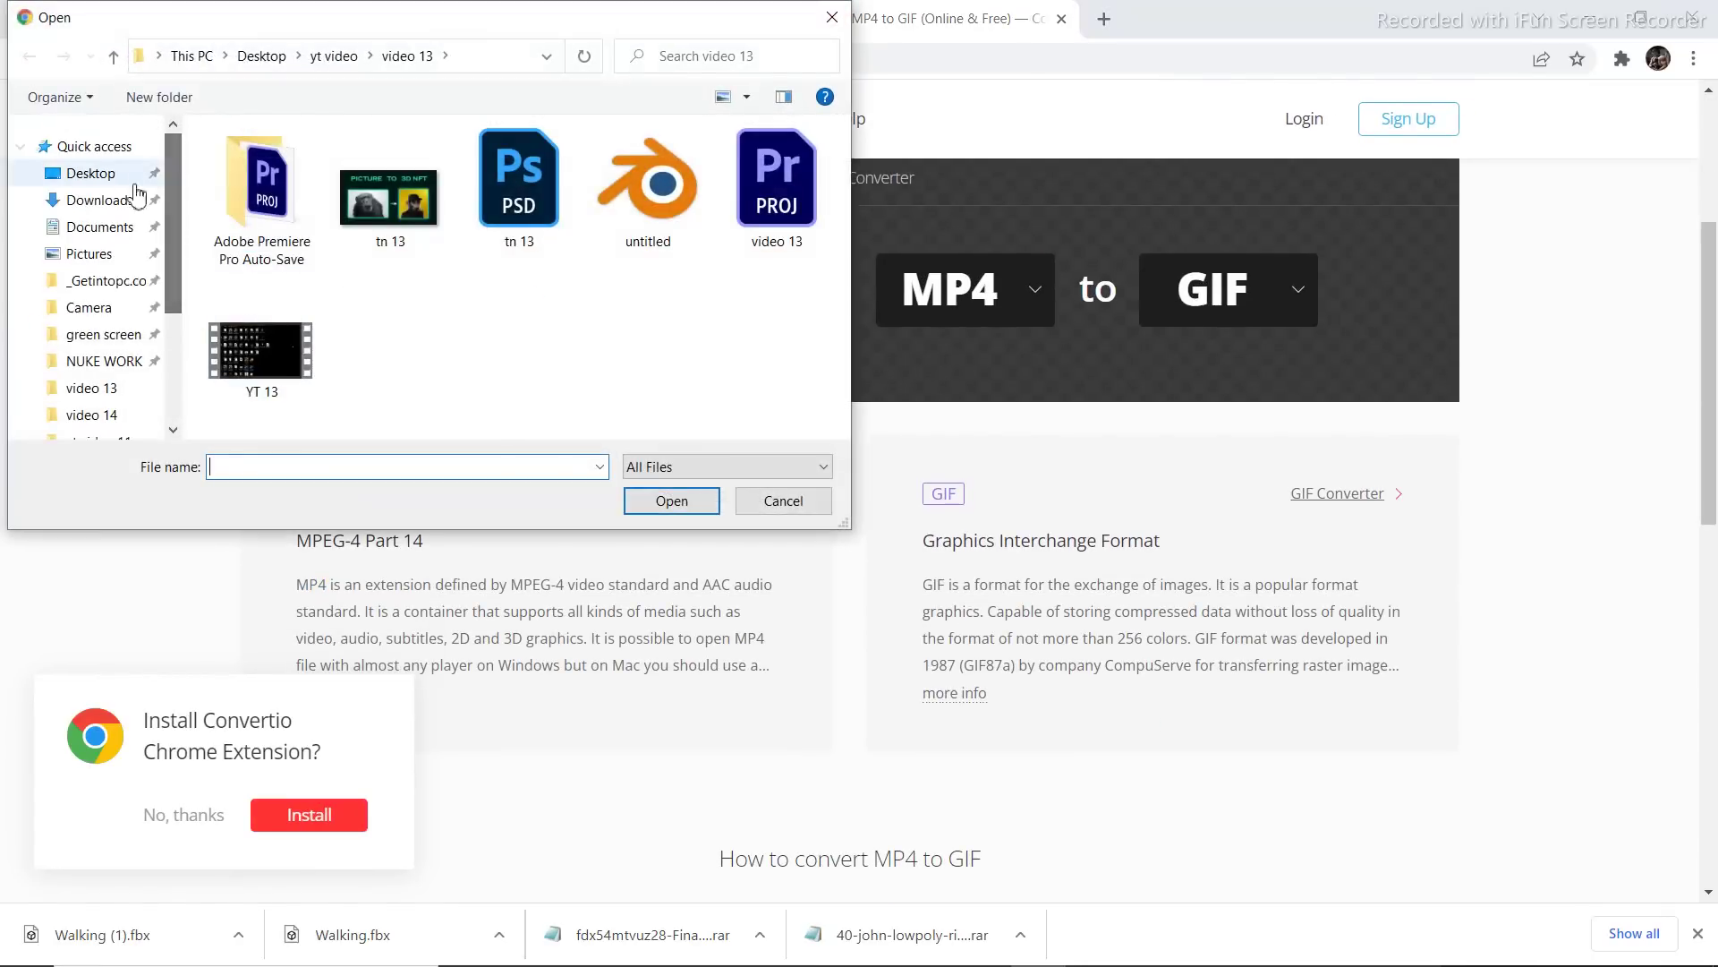
click(99, 175)
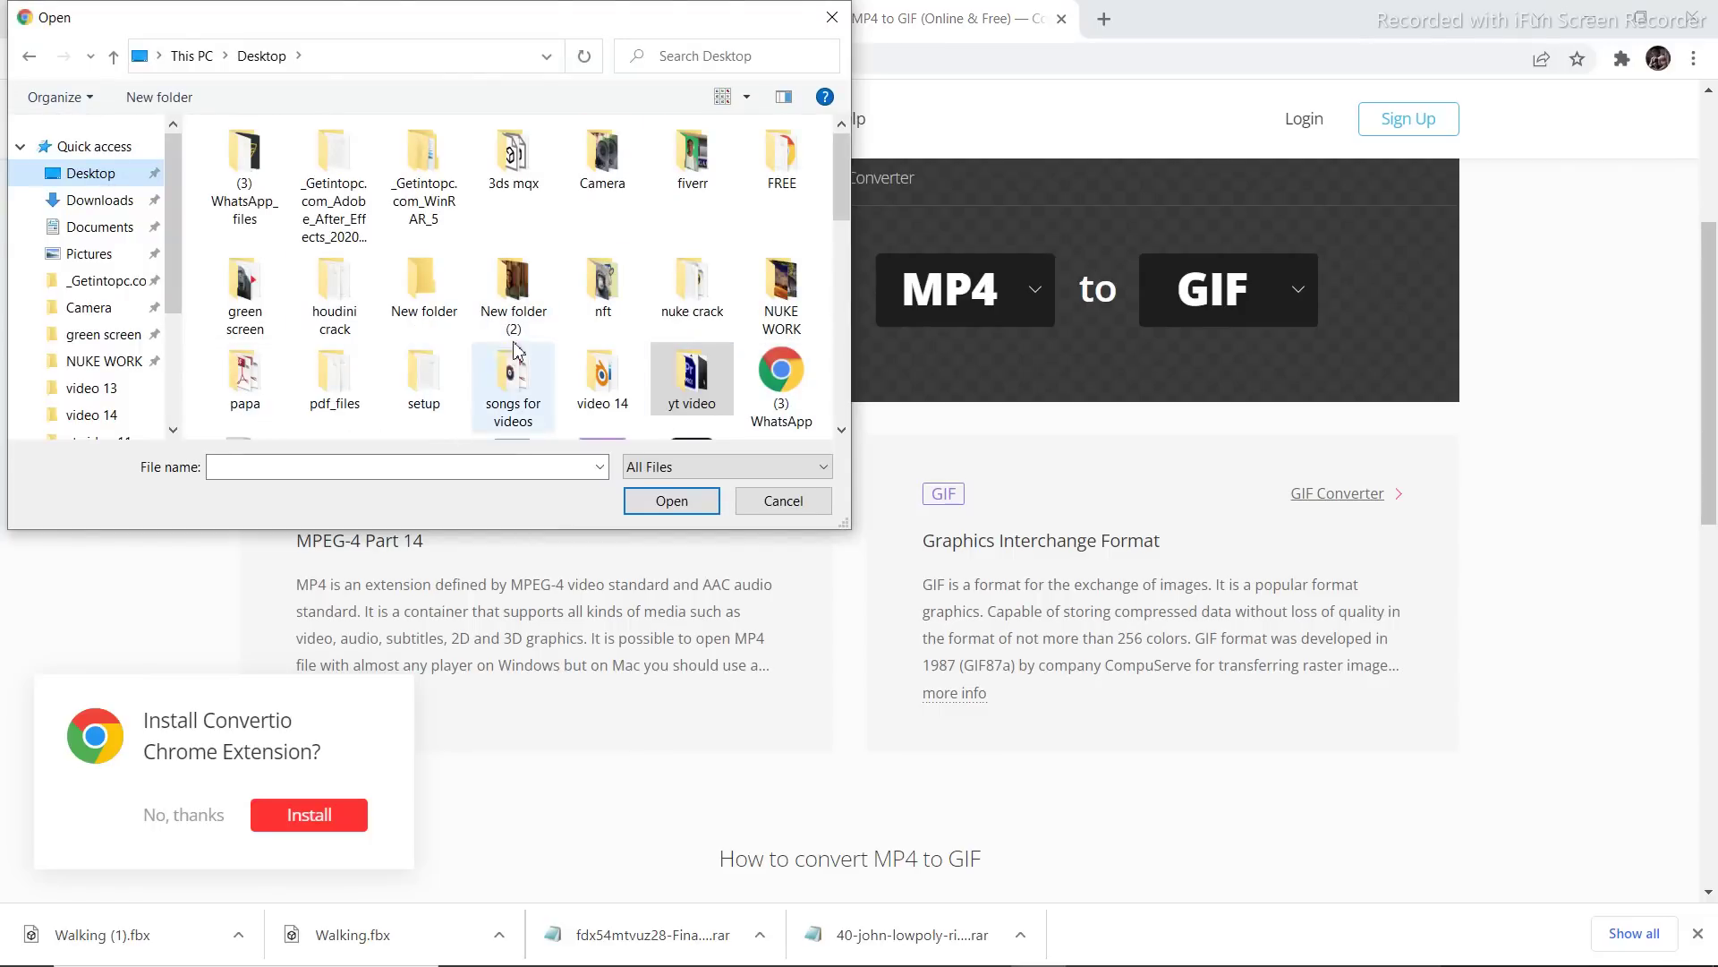
scroll(528, 347, down, 2)
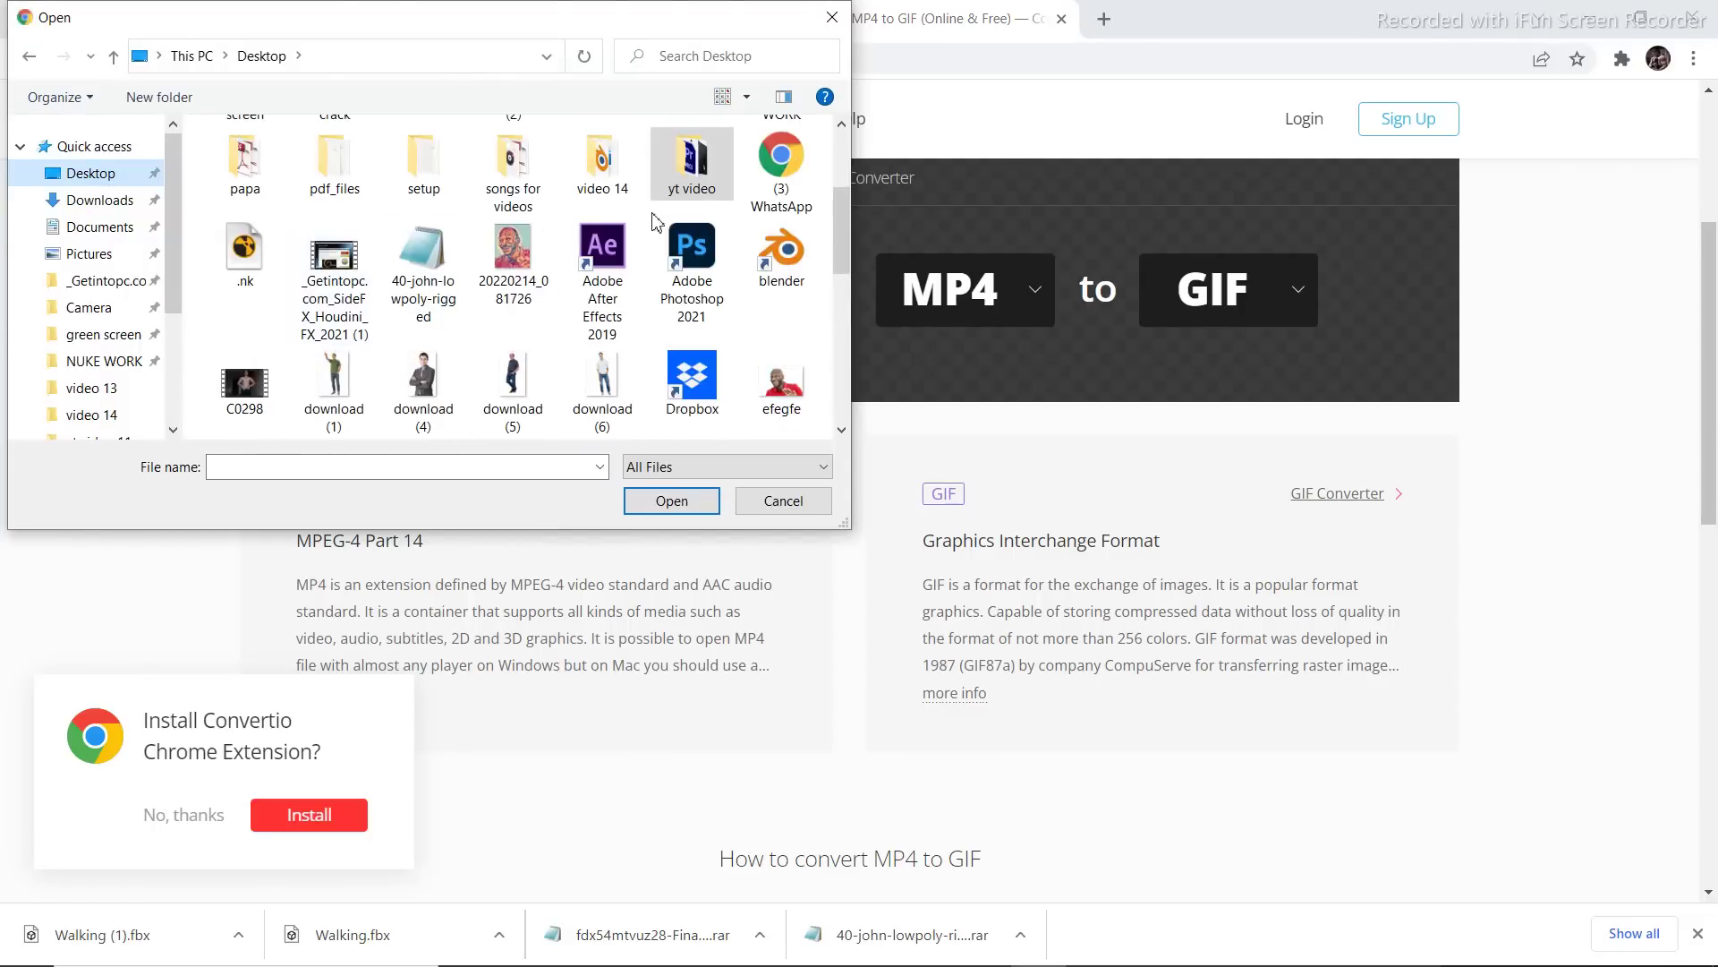
double_click(600, 166)
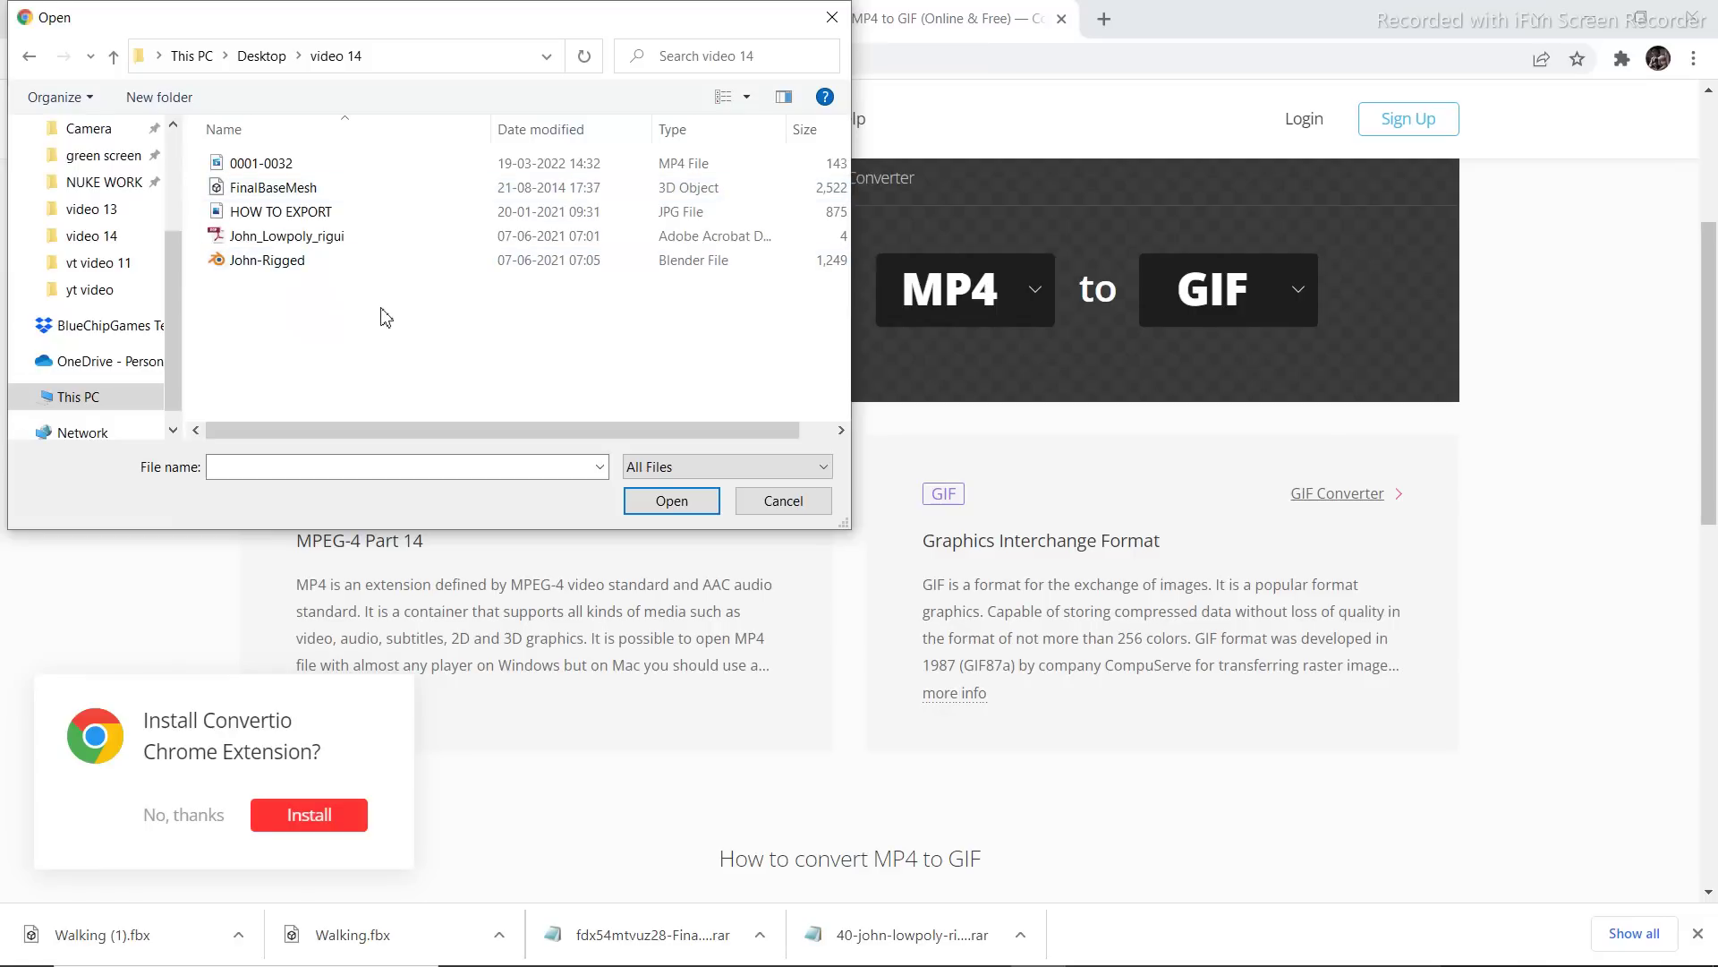
ctrl+scroll(384, 318, up, 1)
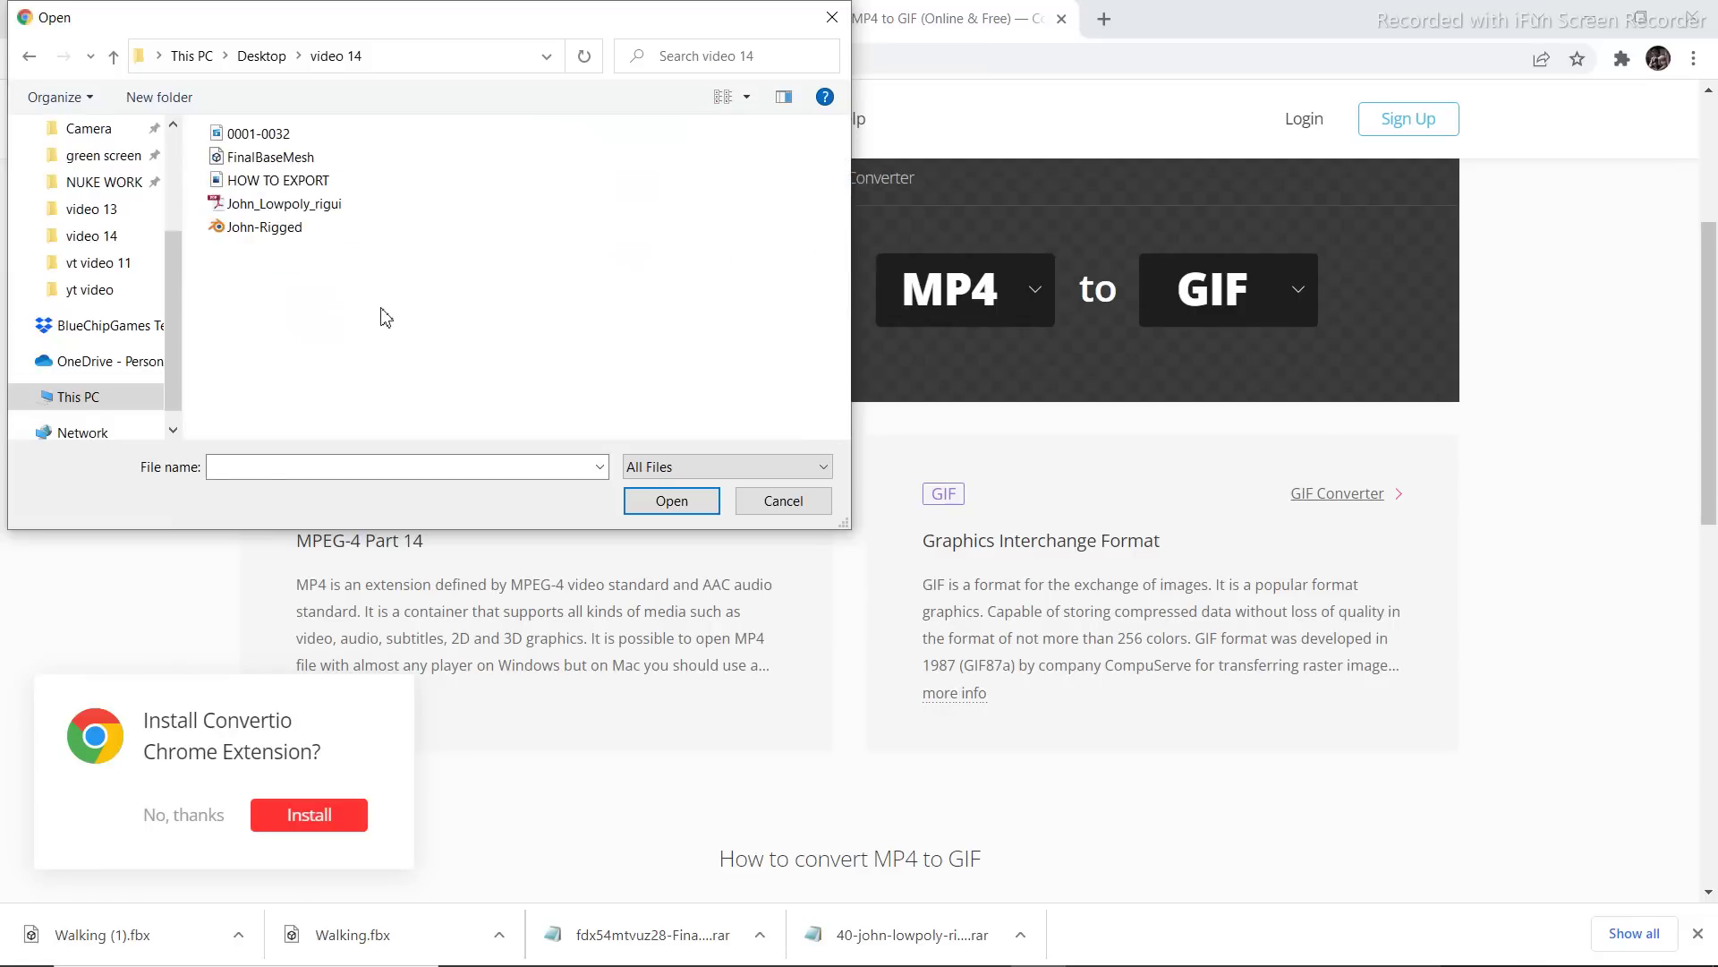
double_click(314, 138)
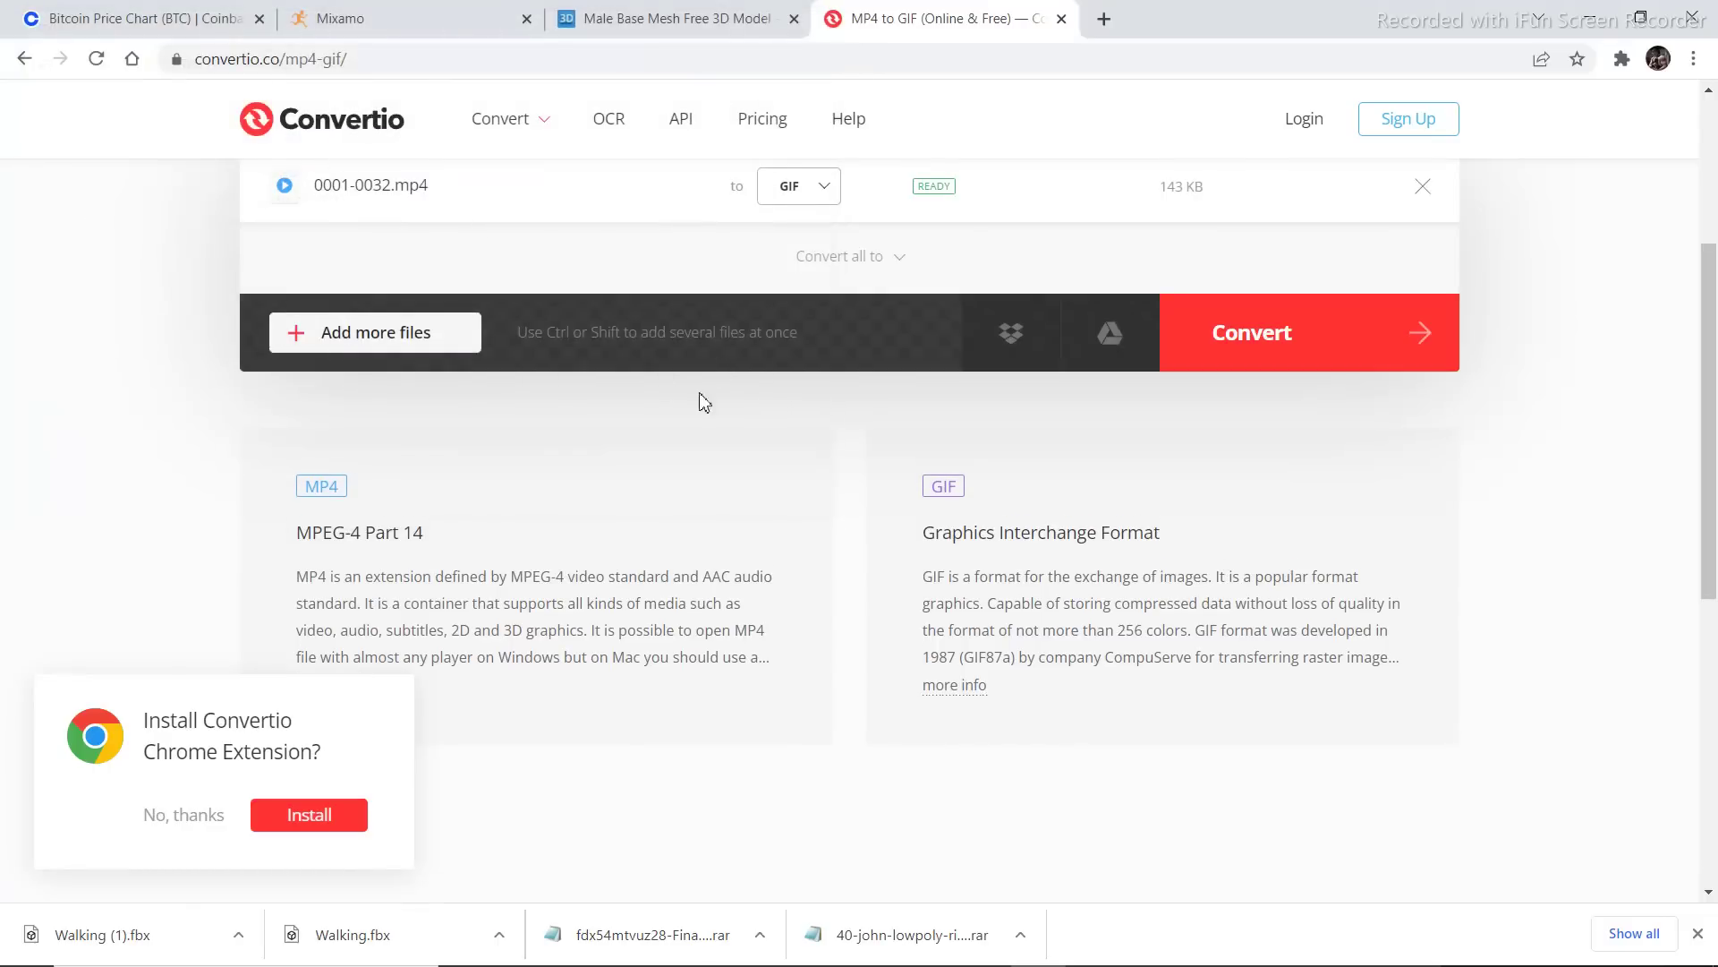
Convert the video to GIF and drag the downloaded 0001-0032.gif onto the desktop
scroll(874, 439, up, 4)
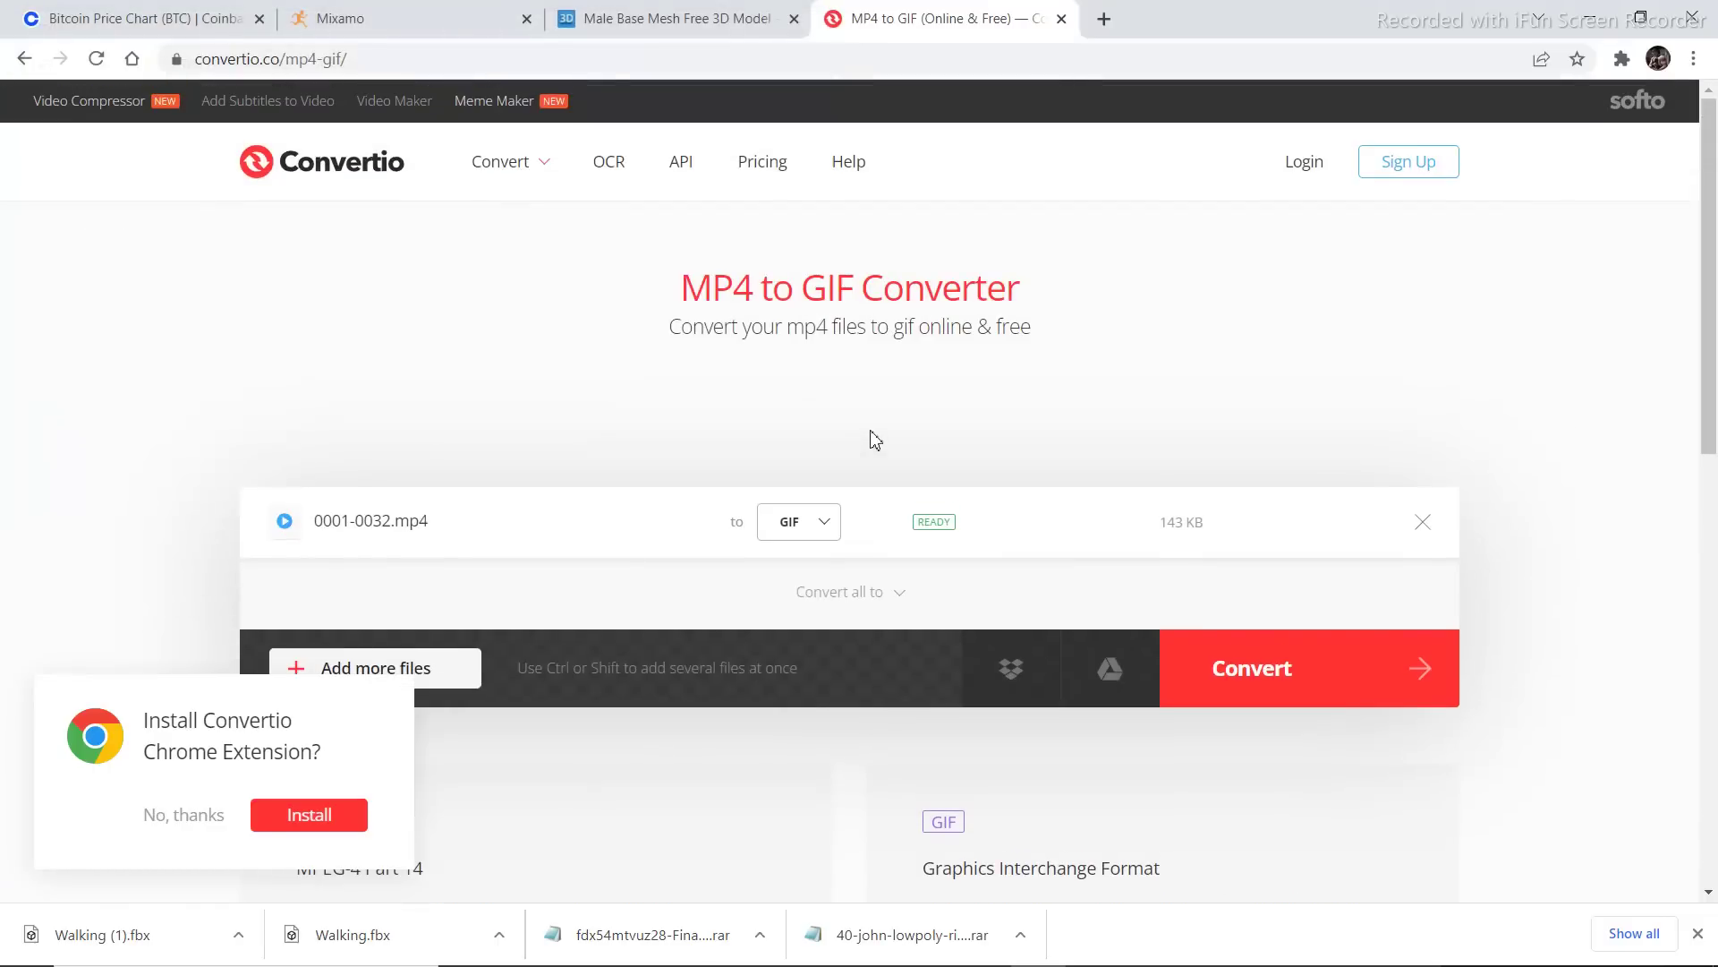
scroll(874, 438, down, 2)
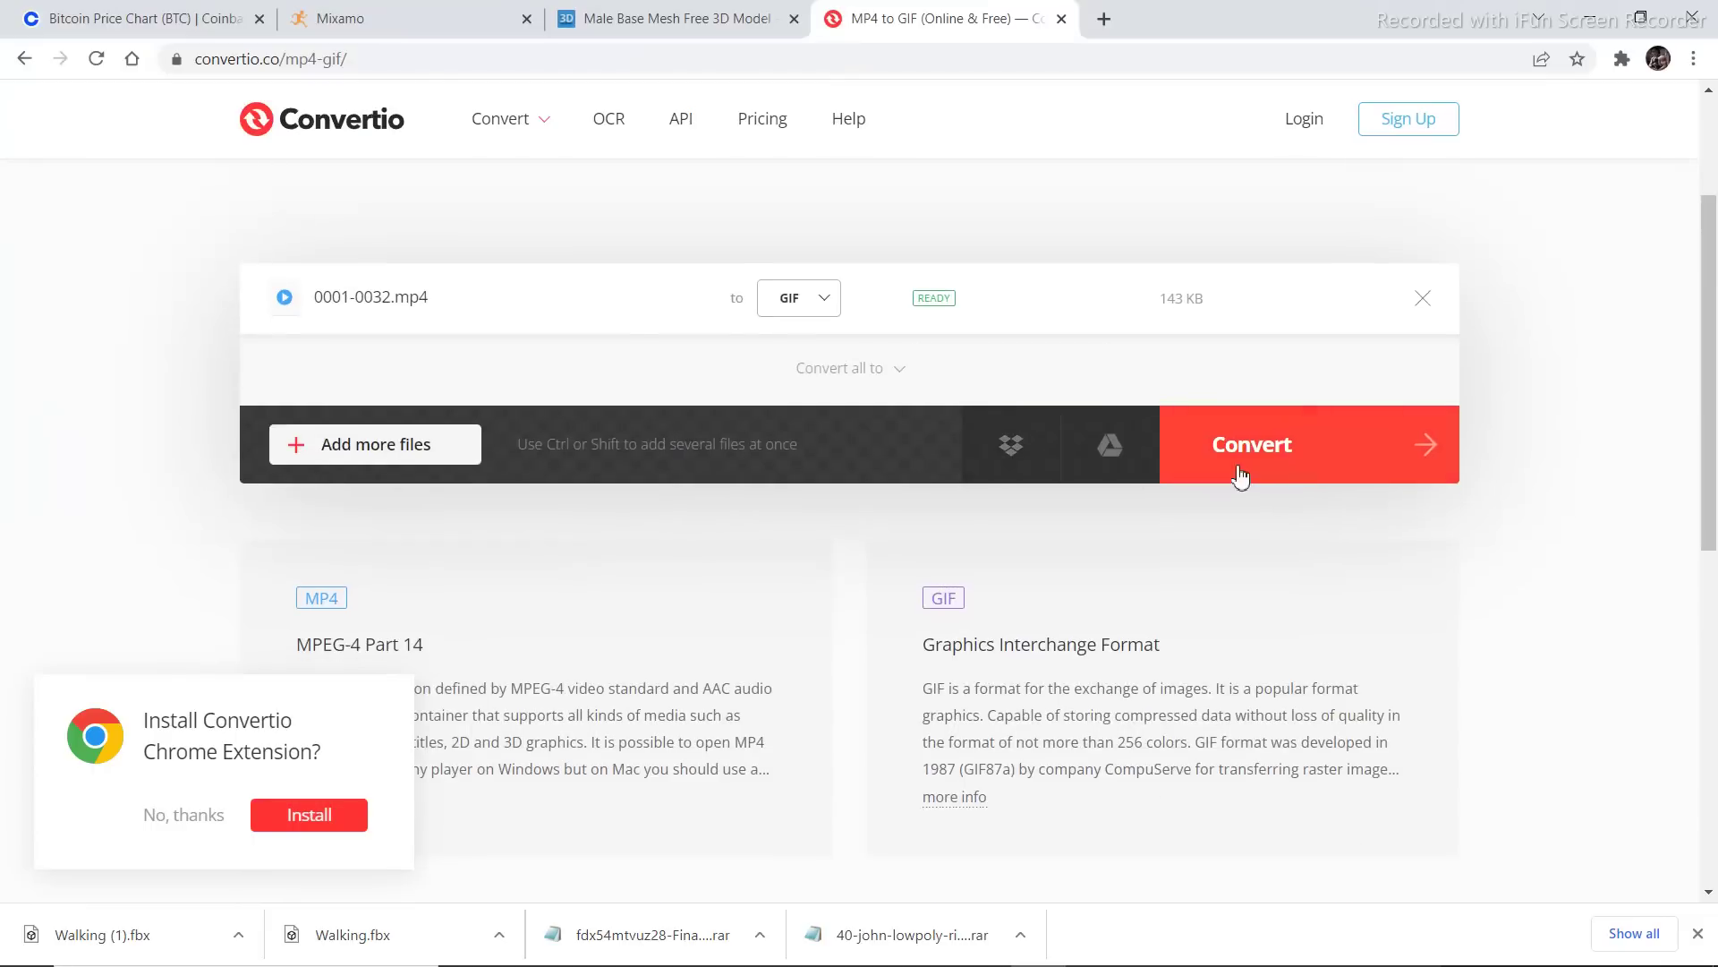
click(1365, 466)
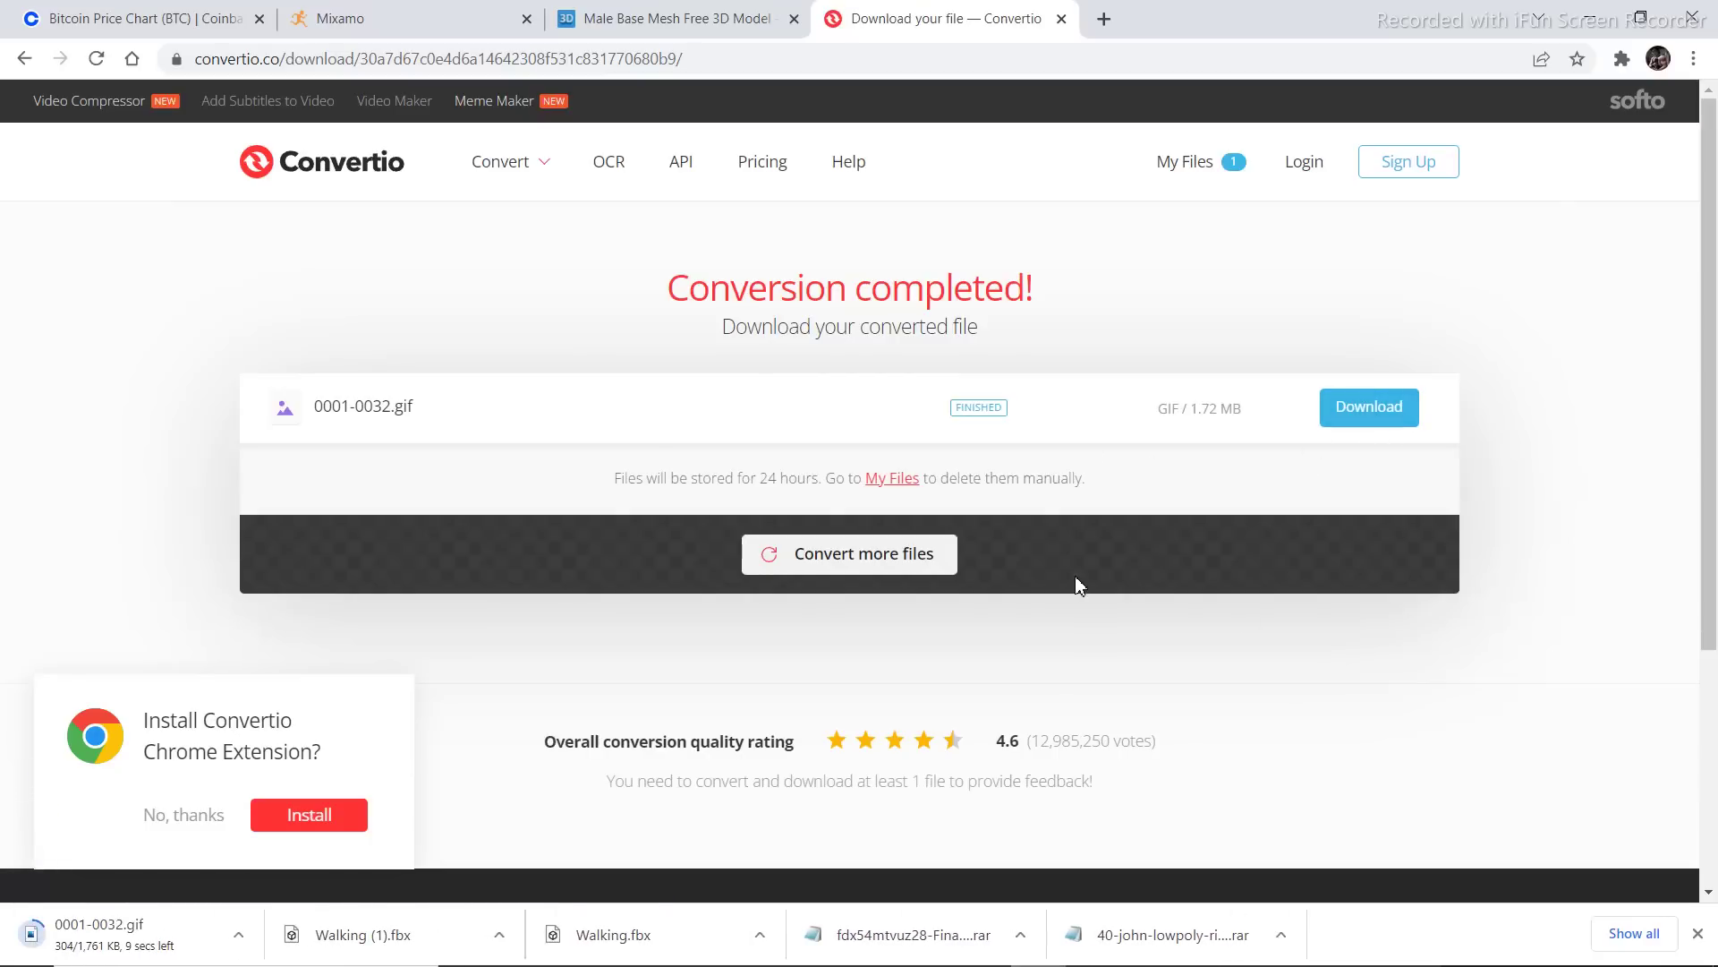
drag(199, 946, 208, 917)
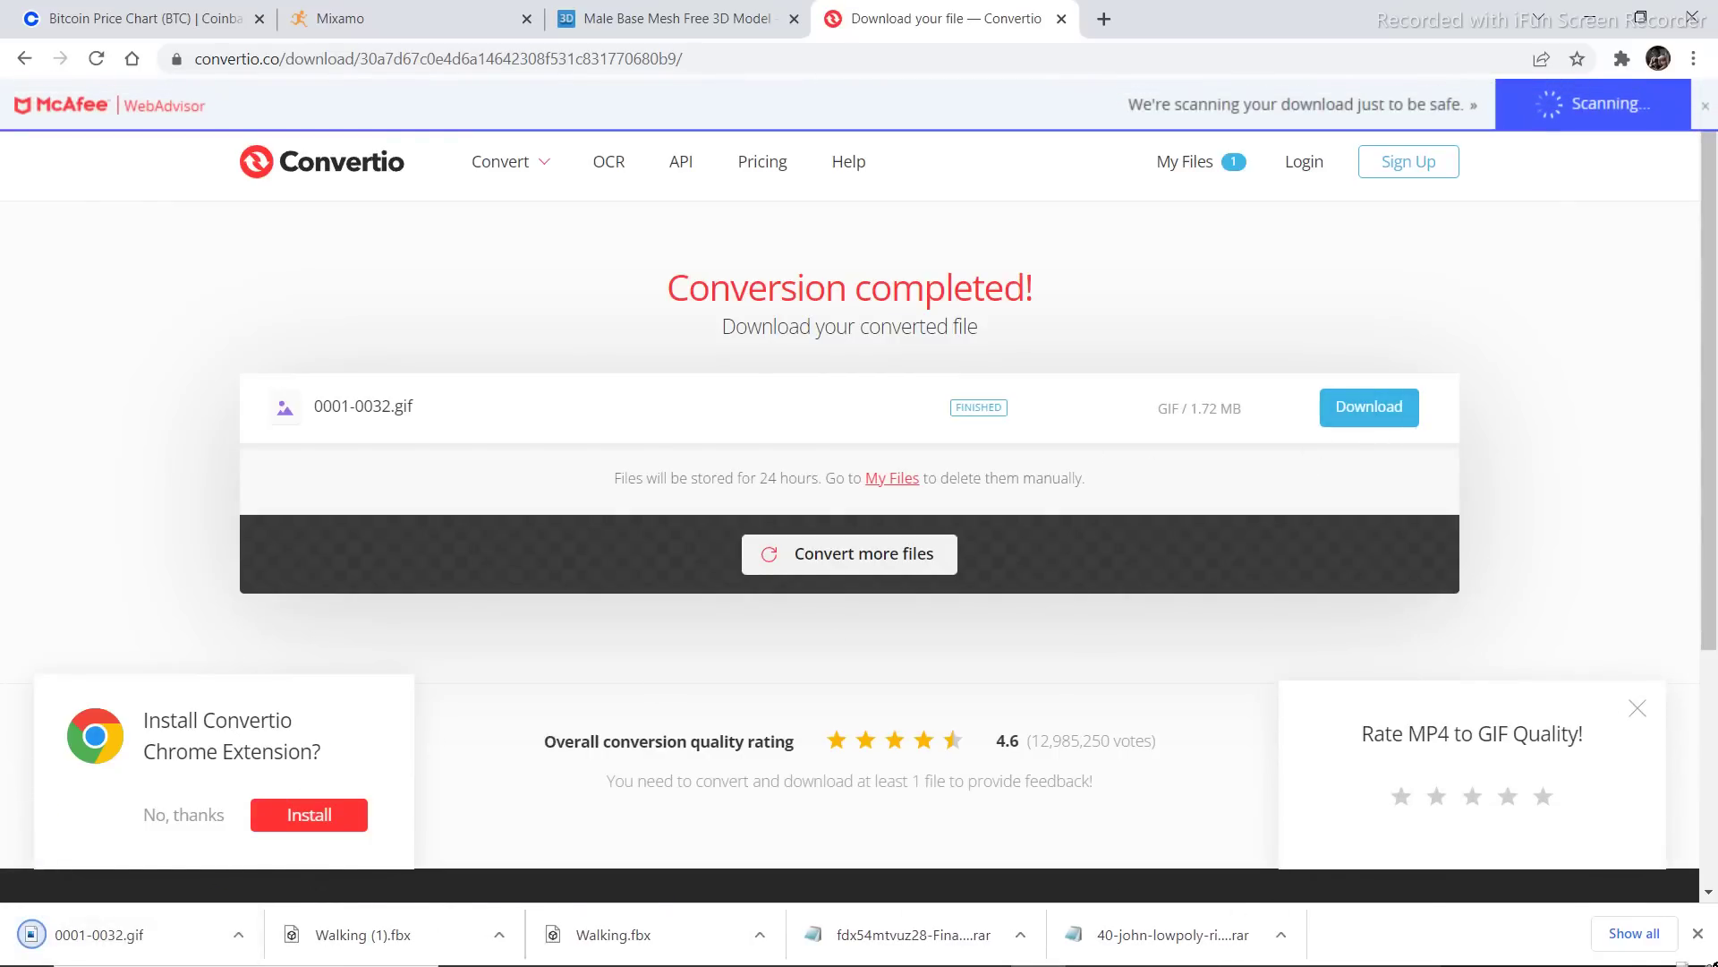
drag(1711, 964, 1711, 963)
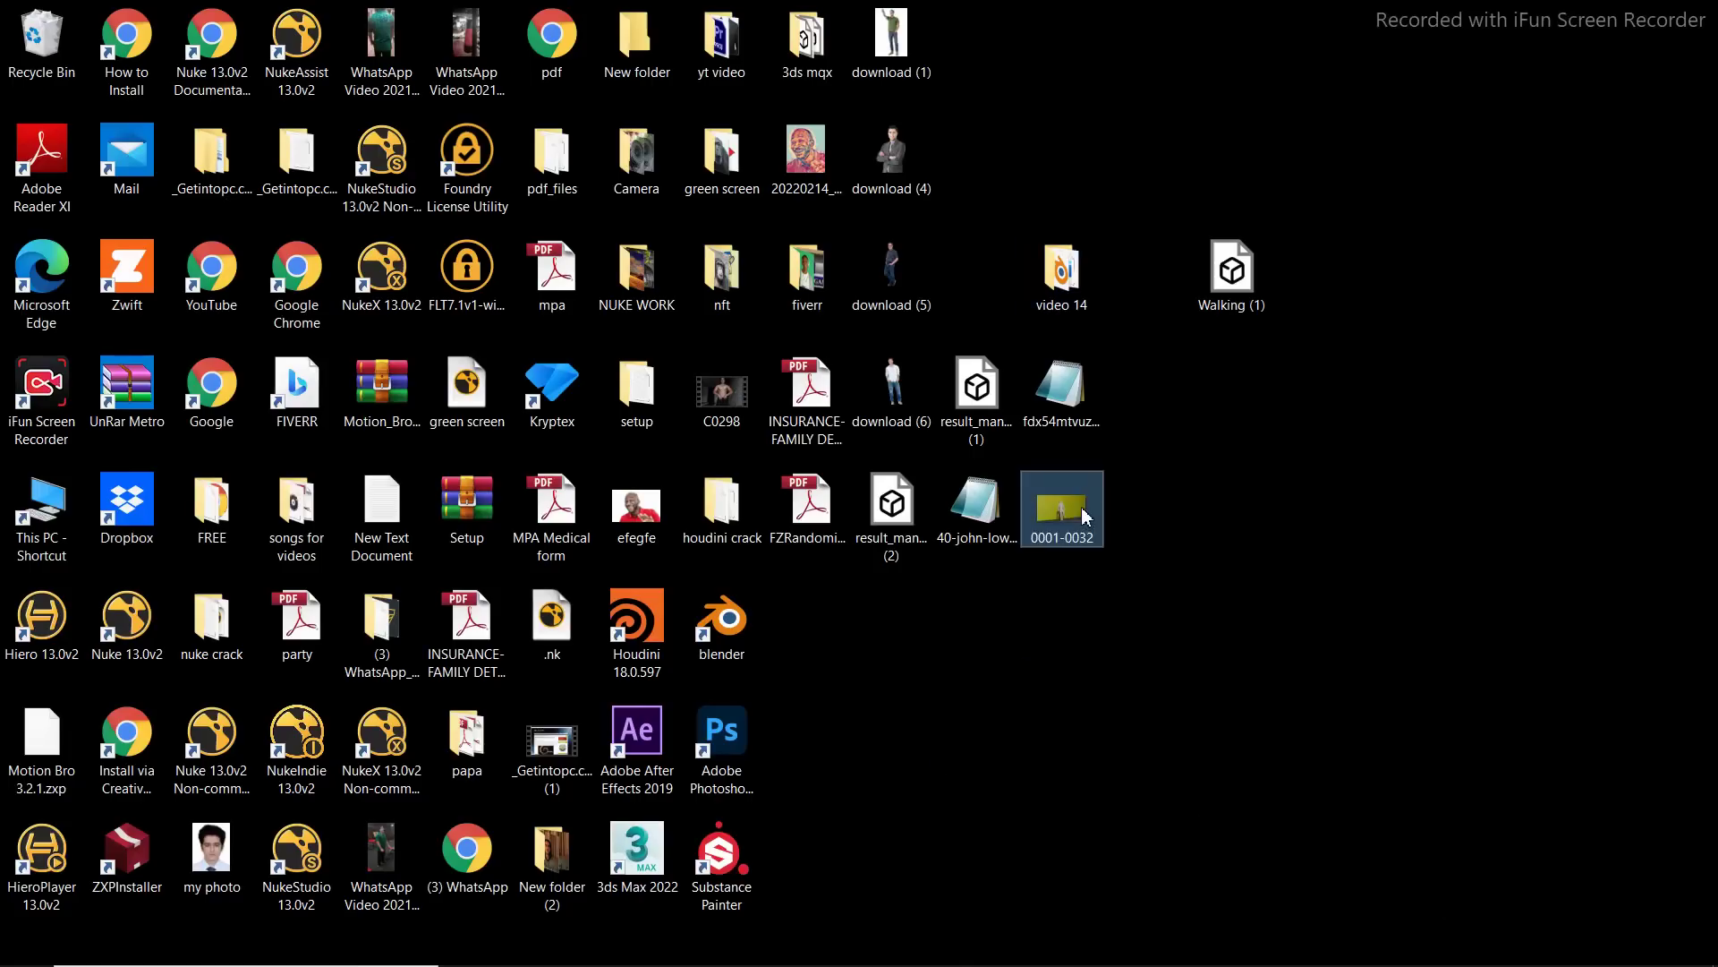
Open 0001-0032.gif from the desktop in Photos to watch the walk loop
double_click(1087, 545)
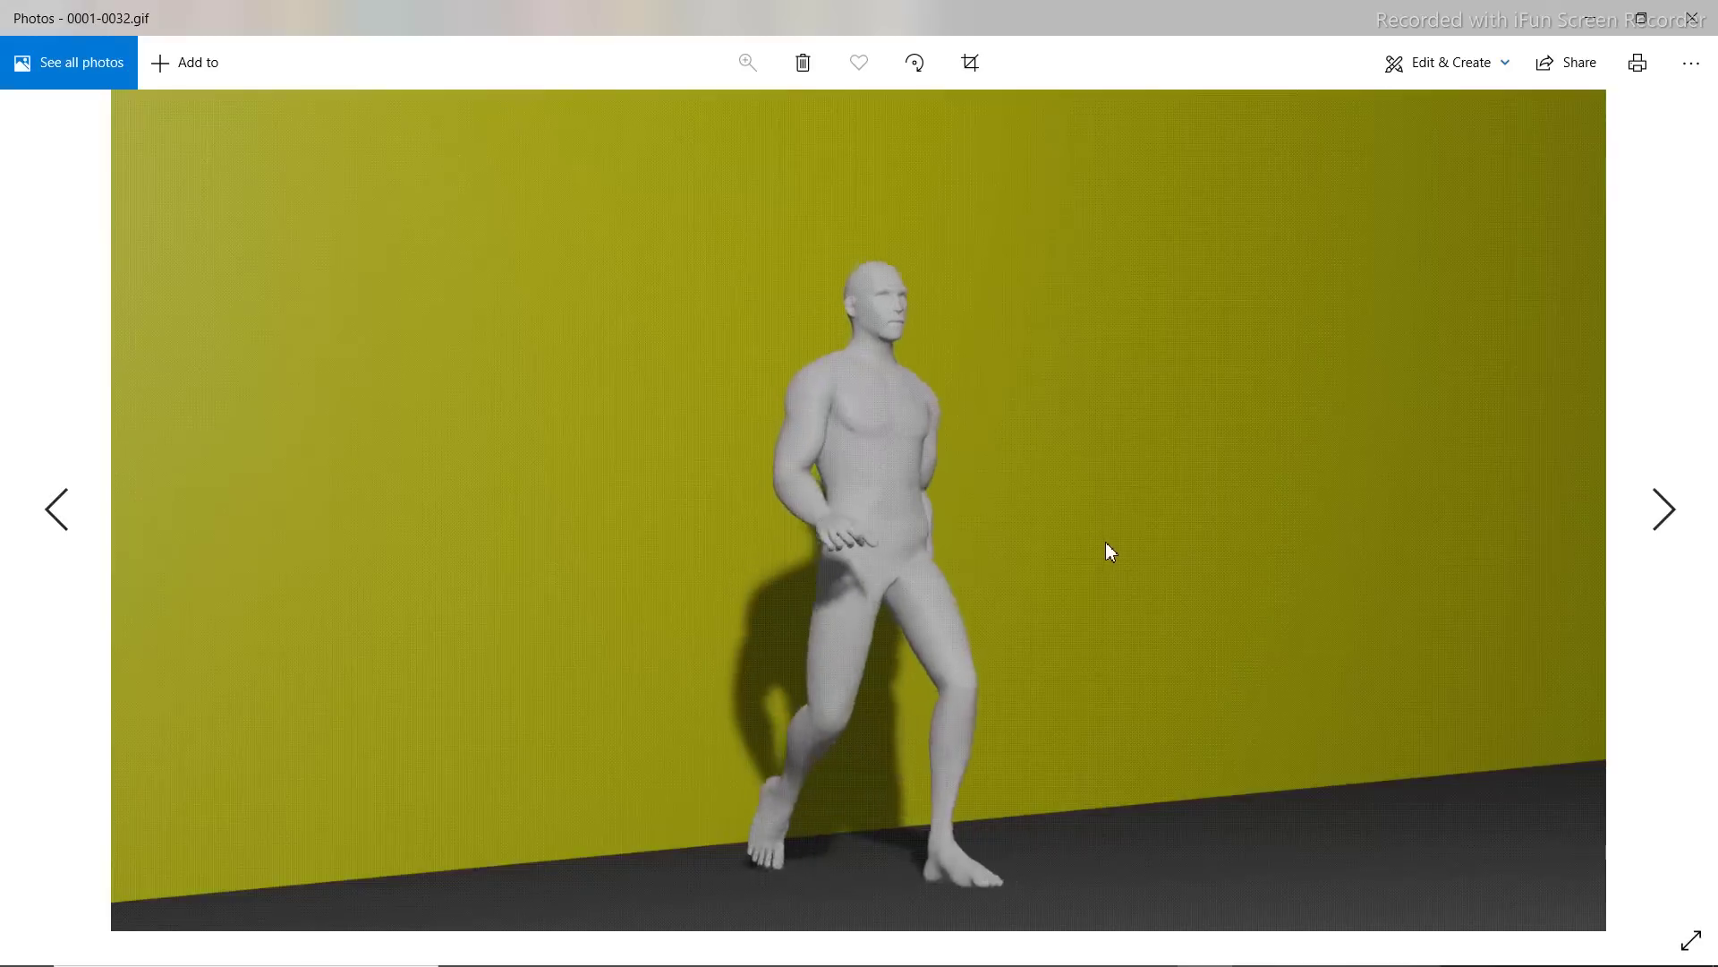